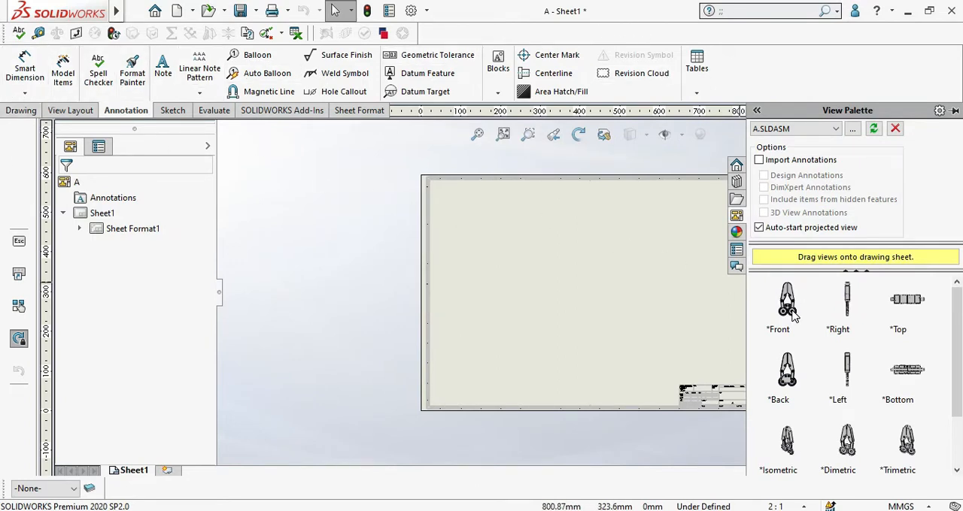
# Step: Place the Front assembly view in the sheet's upper left, with projected views below it and to its right
pyautogui.moveTo(787, 305); pyautogui.dragTo(530, 280)
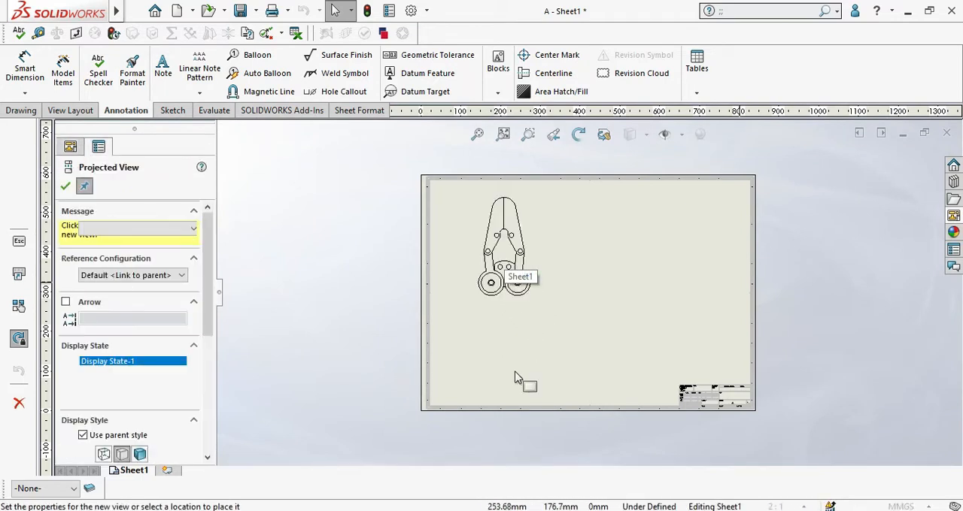
pyautogui.scroll(-5, 515, 378)
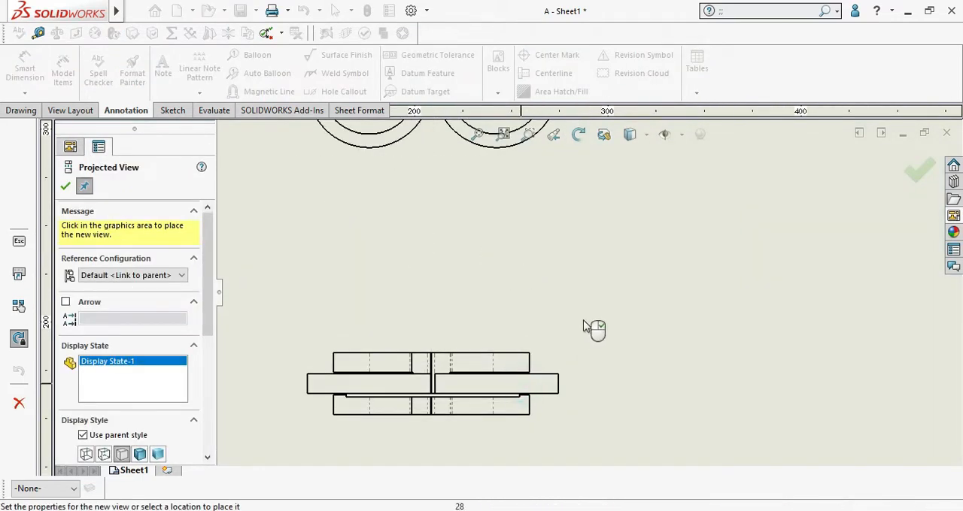
pyautogui.scroll(5, 585, 327)
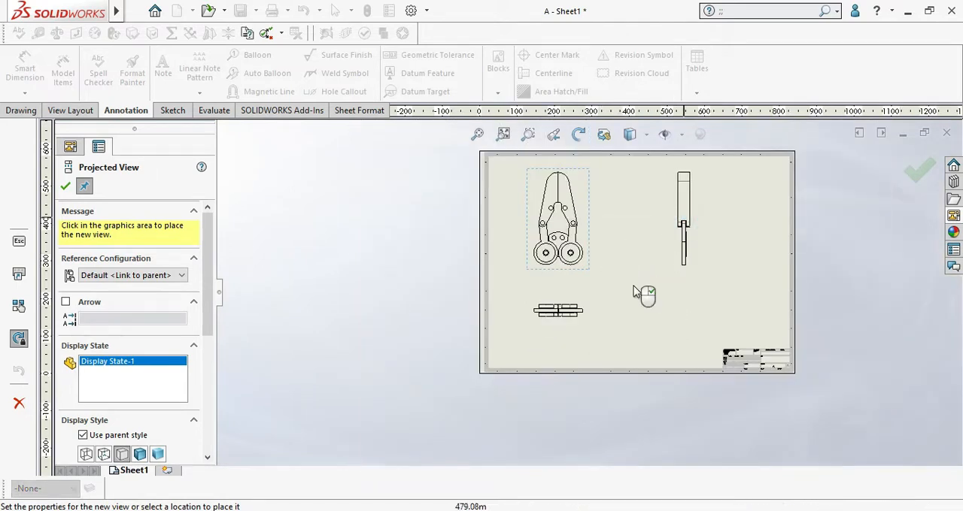
pyautogui.click(64, 188)
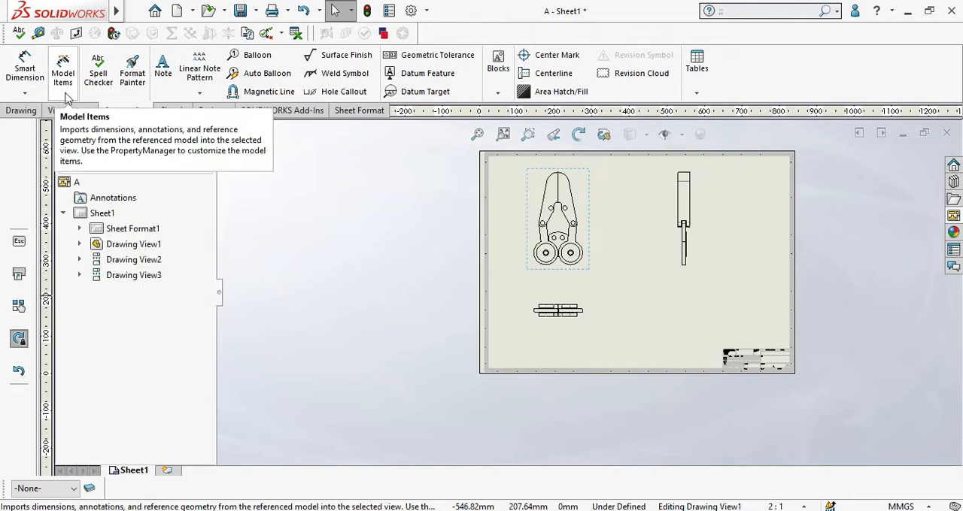
# Step: Add a Smart Dimension for the diameter of the right gear's large inner circle in the front view
pyautogui.click(25, 93)
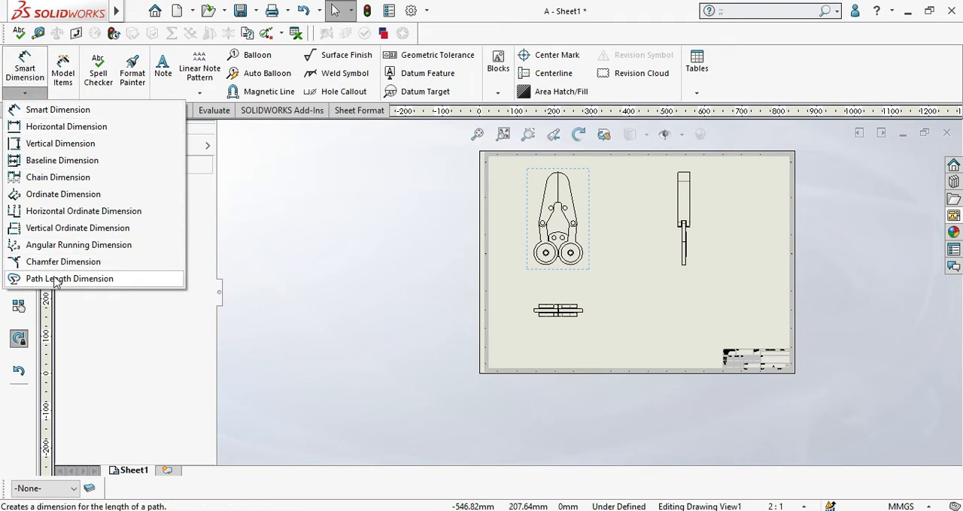
pyautogui.click(68, 113)
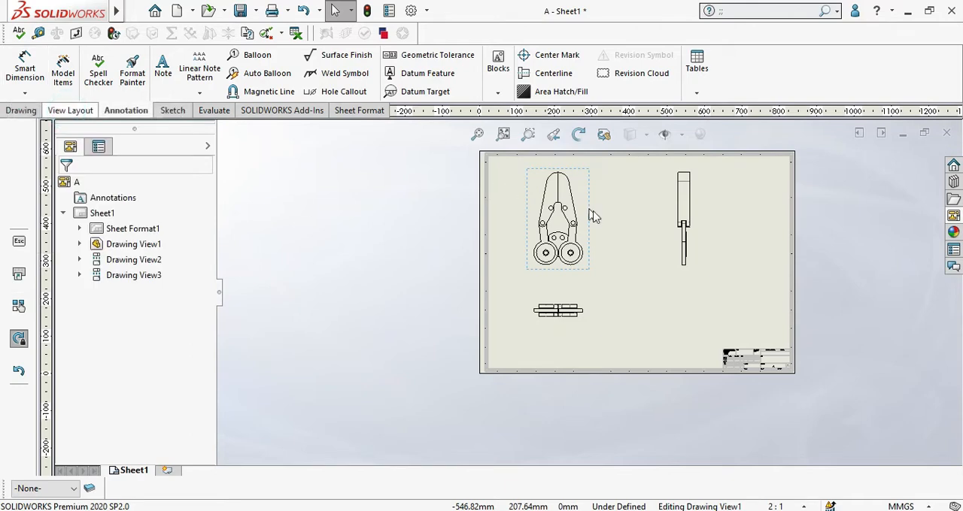
pyautogui.scroll(-5, 569, 251)
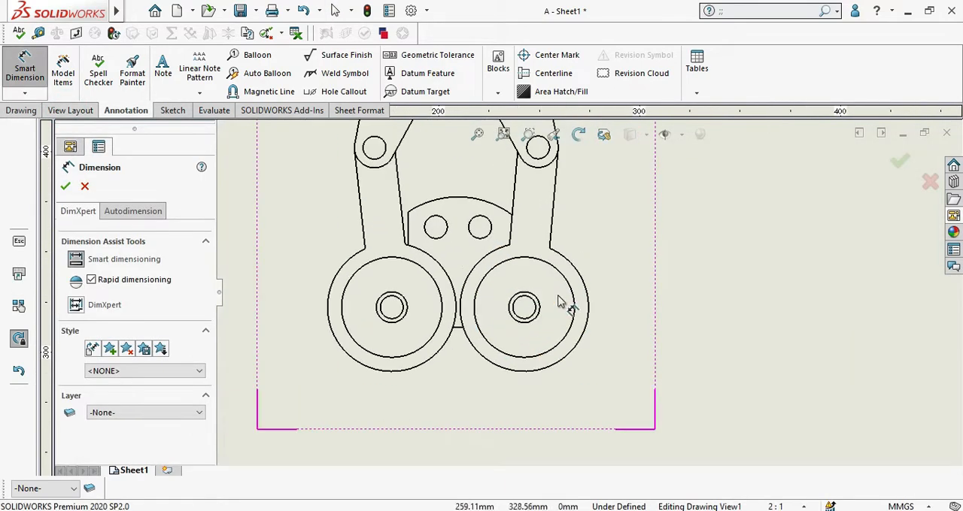
pyautogui.scroll(-2, 557, 300)
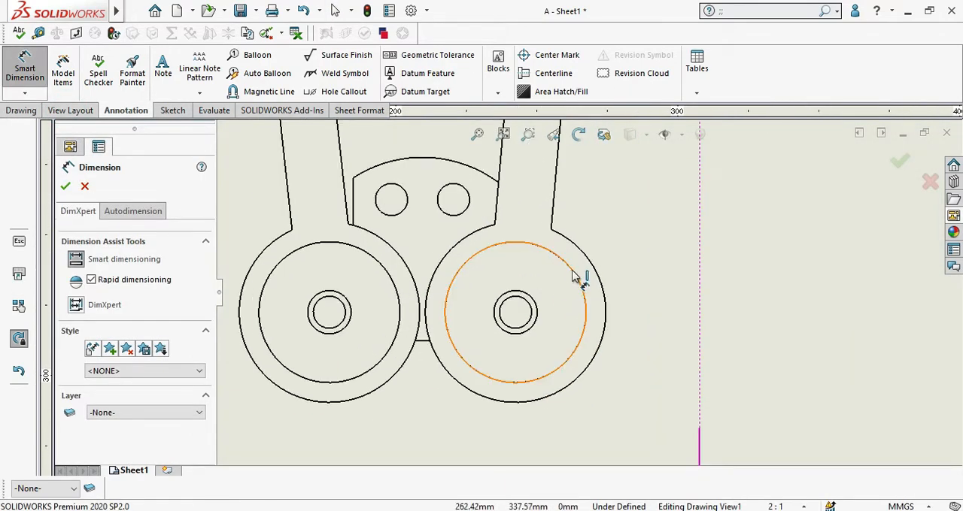
pyautogui.click(572, 275)
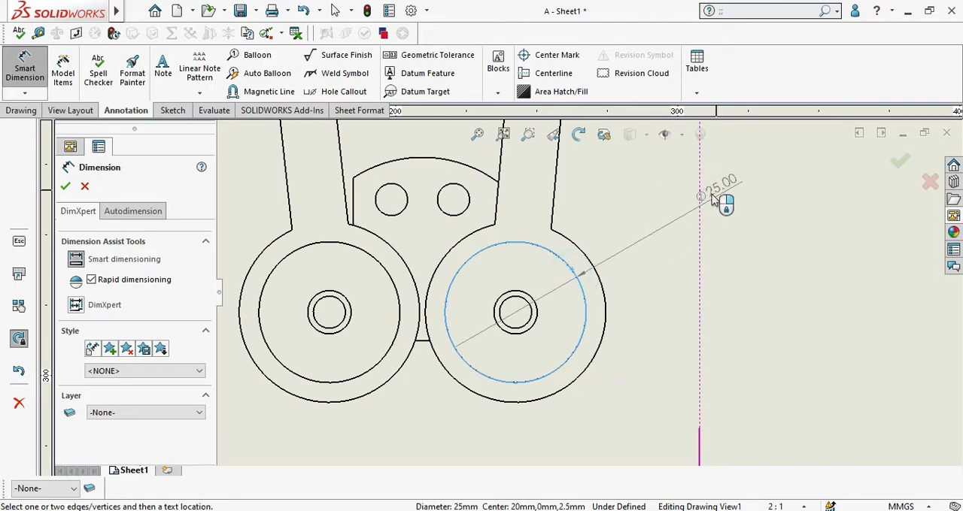
pyautogui.scroll(-2, 712, 197)
pyautogui.click(647, 222)
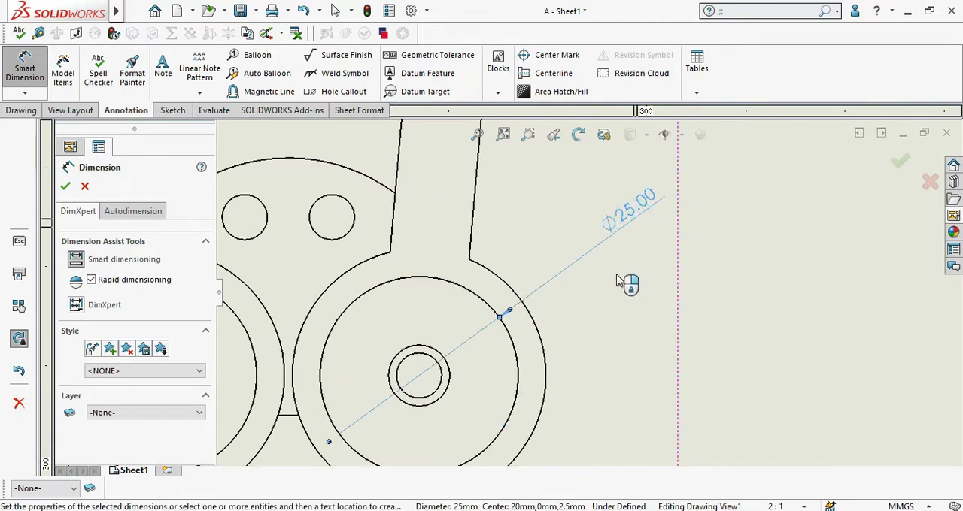
# Step: Dimension the diameter of the outer hub circle at the left gear's centre in the front view
pyautogui.scroll(3, 617, 280)
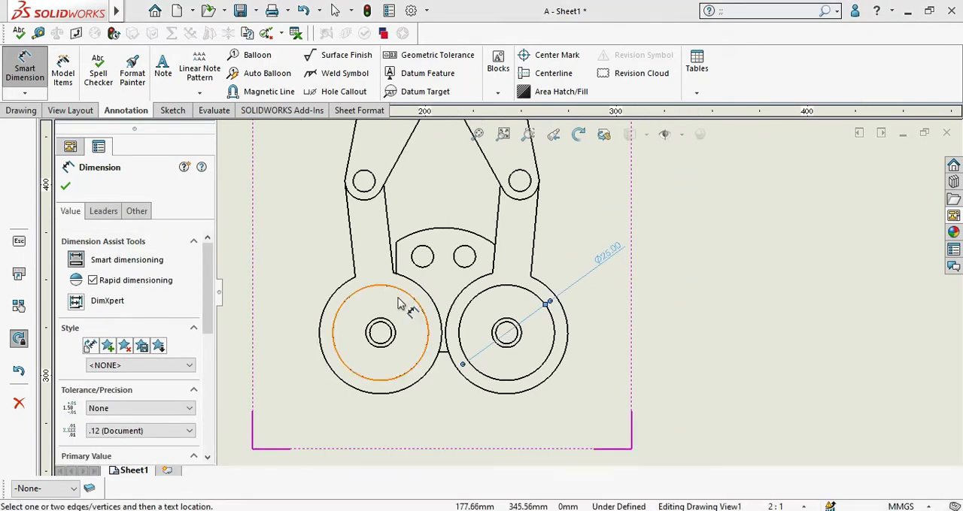
pyautogui.click(384, 325)
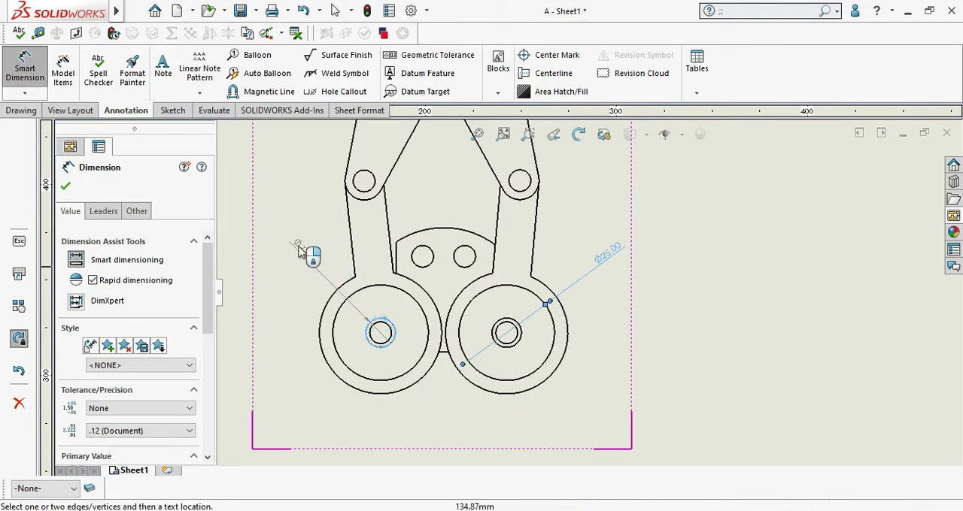
pyautogui.click(300, 251)
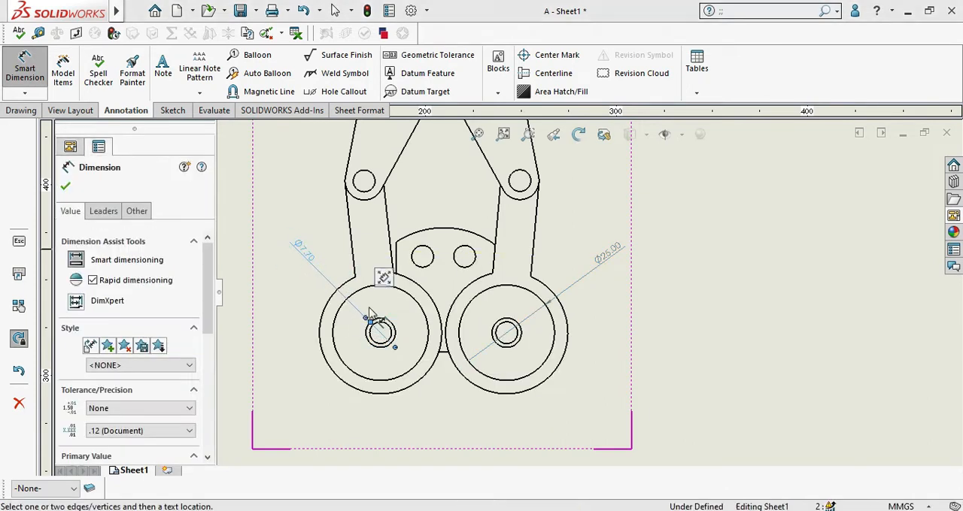
# Step: Dimension the diameter of the right-hand hole in the plate between the gear arms, and finish dimensioning
pyautogui.scroll(-4, 534, 313)
pyautogui.scroll(3, 530, 248)
pyautogui.click(530, 248)
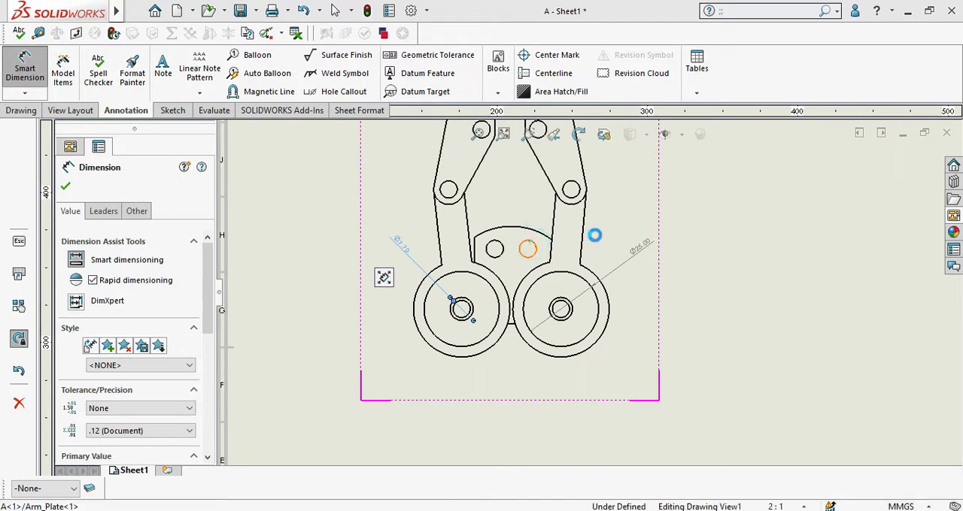
pyautogui.click(653, 193)
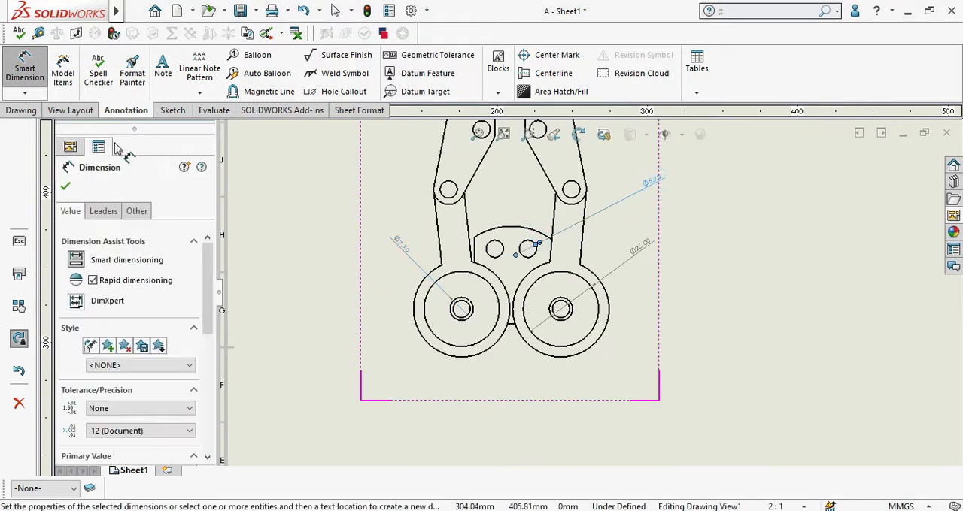
pyautogui.scroll(2, 655, 188)
pyautogui.click(66, 188)
# Step: Add two adjoining horizontal dimensions in the lower view, from the bottom block's left edge to its first hidden line, and on to the second
pyautogui.scroll(-4, 632, 256)
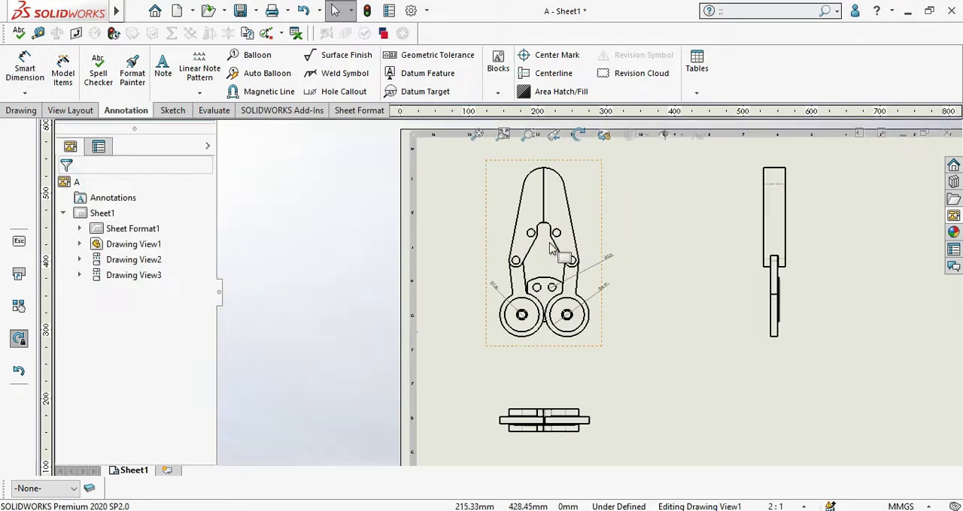
pyautogui.scroll(3, 634, 251)
pyautogui.scroll(2, 602, 284)
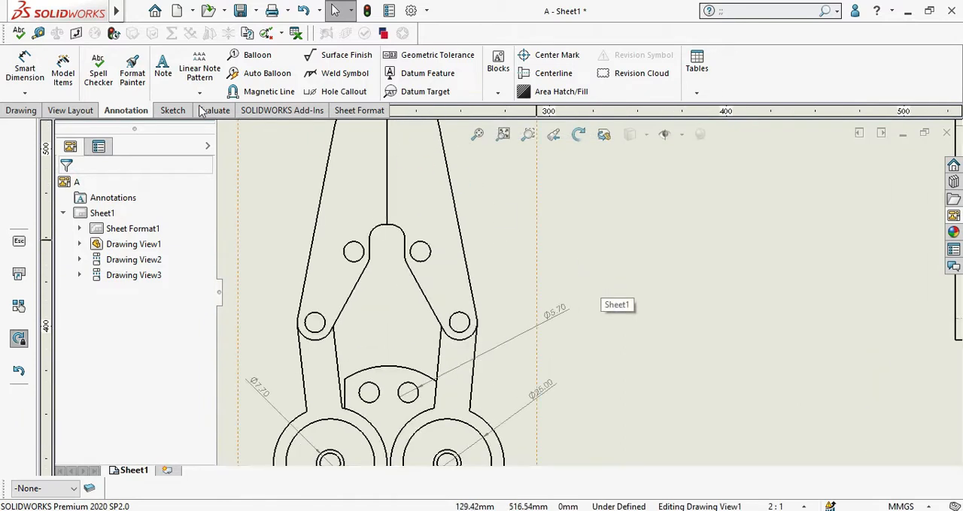
pyautogui.click(25, 93)
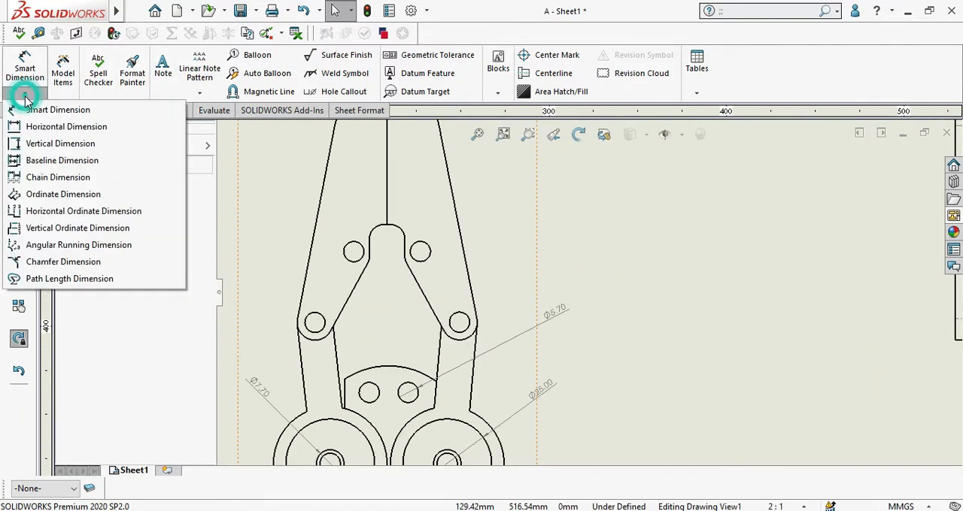
pyautogui.click(81, 131)
pyautogui.scroll(6, 576, 372)
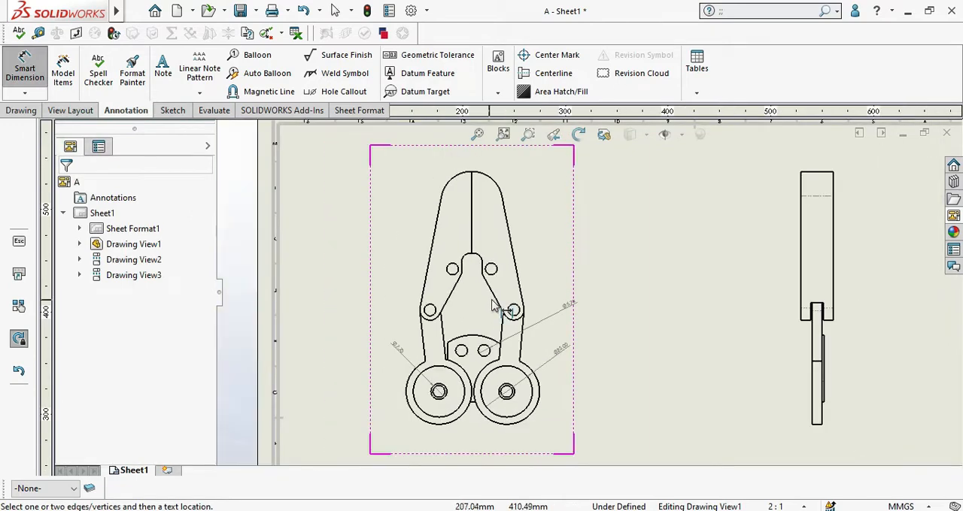
pyautogui.scroll(-8, 576, 373)
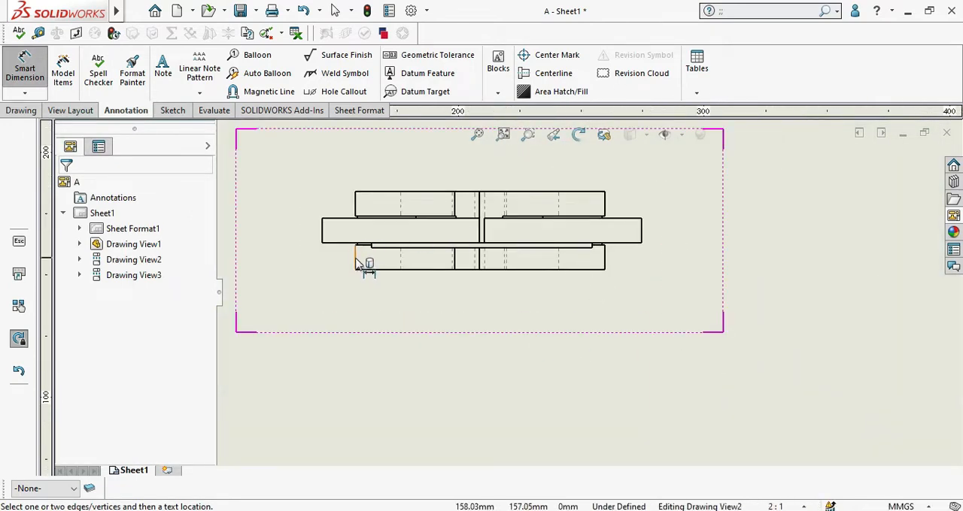
pyautogui.click(357, 260)
pyautogui.click(400, 258)
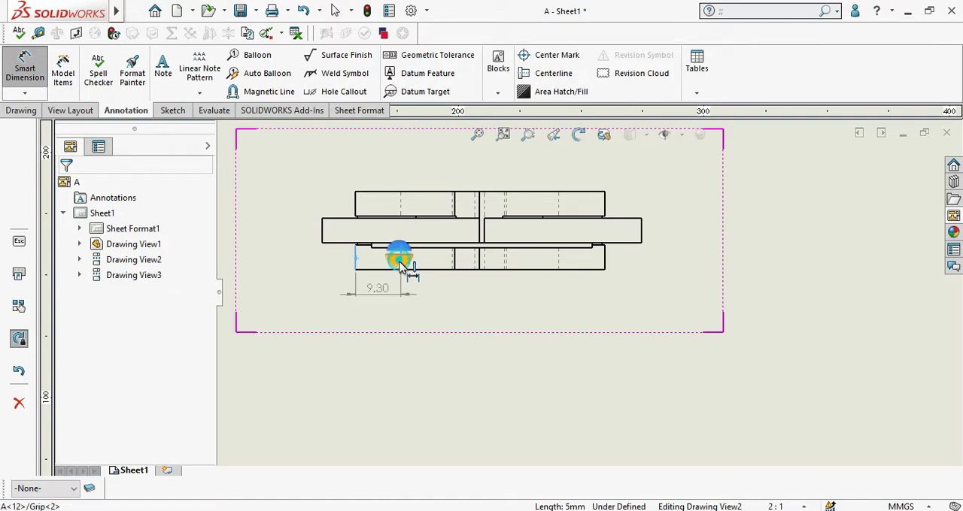
pyautogui.click(392, 300)
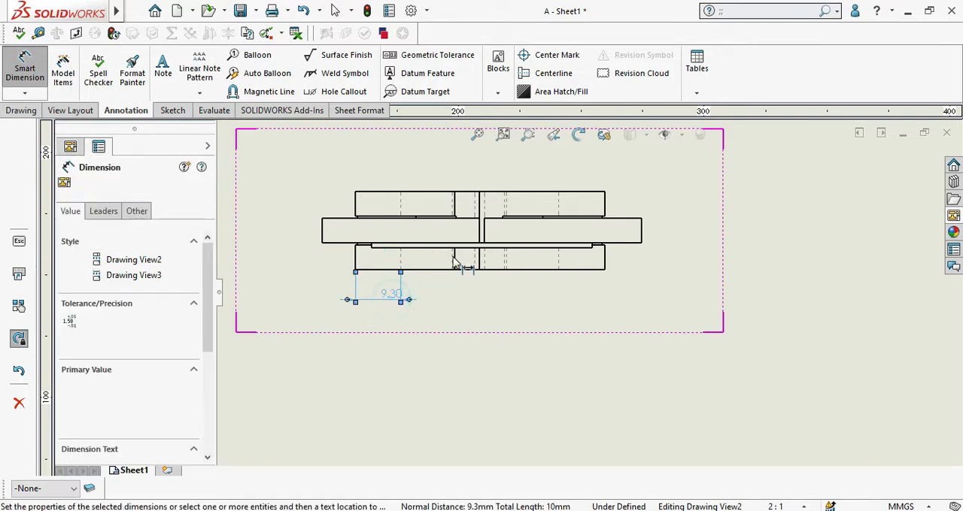
pyautogui.click(400, 257)
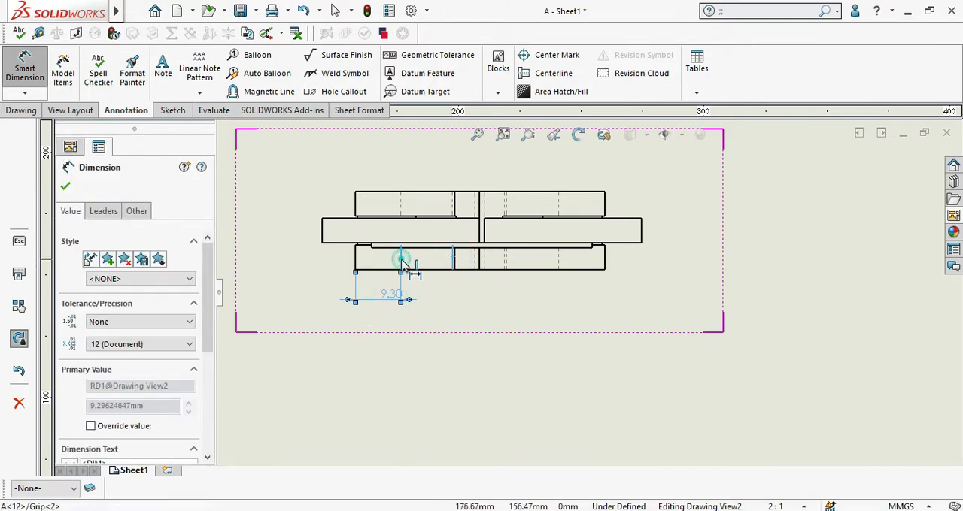
pyautogui.click(433, 305)
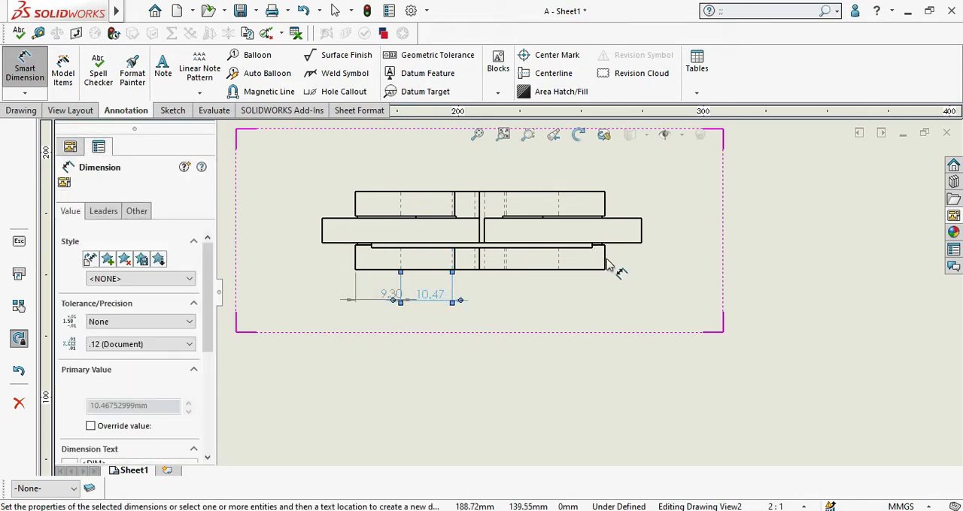
# Step: Add a horizontal dimension between the right ends of the bottom block and the middle block in the lower view
pyautogui.scroll(-3, 612, 269)
pyautogui.click(617, 272)
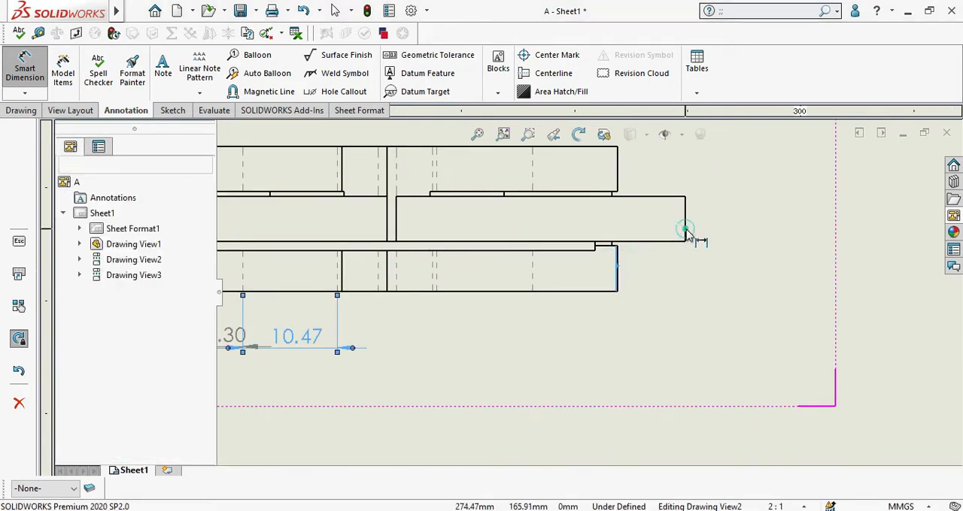
pyautogui.click(685, 225)
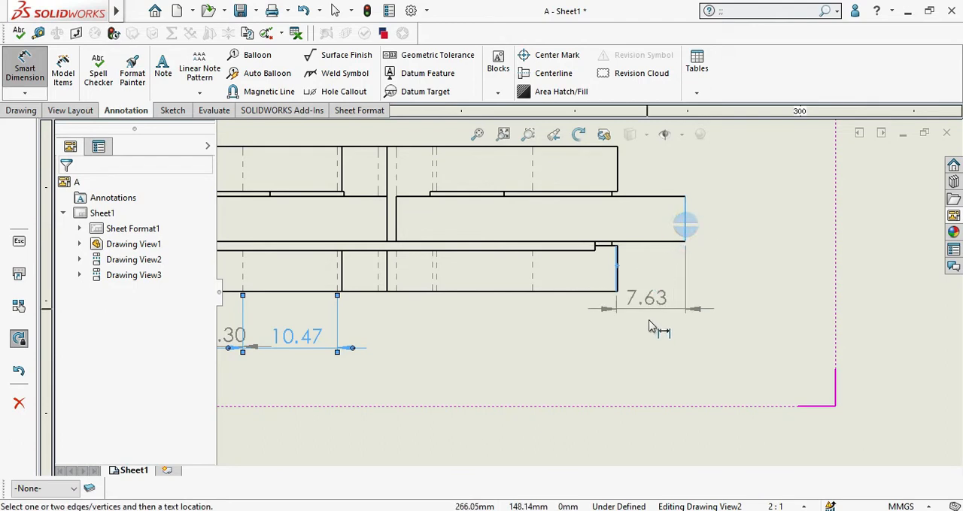
pyautogui.click(644, 325)
pyautogui.scroll(1, 506, 251)
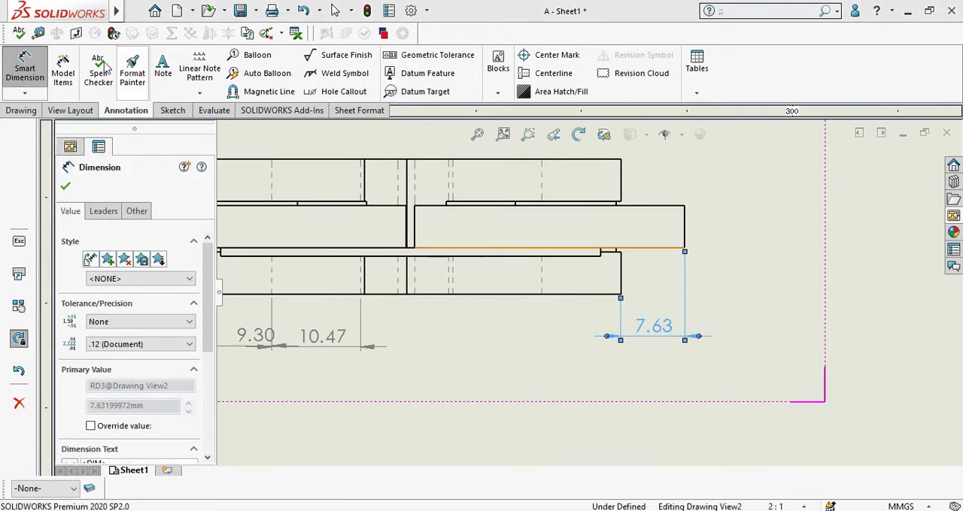
# Step: Add a vertical dimension in the lower view from the bottom block's lower edge to the thin plate's lower edge
pyautogui.click(25, 93)
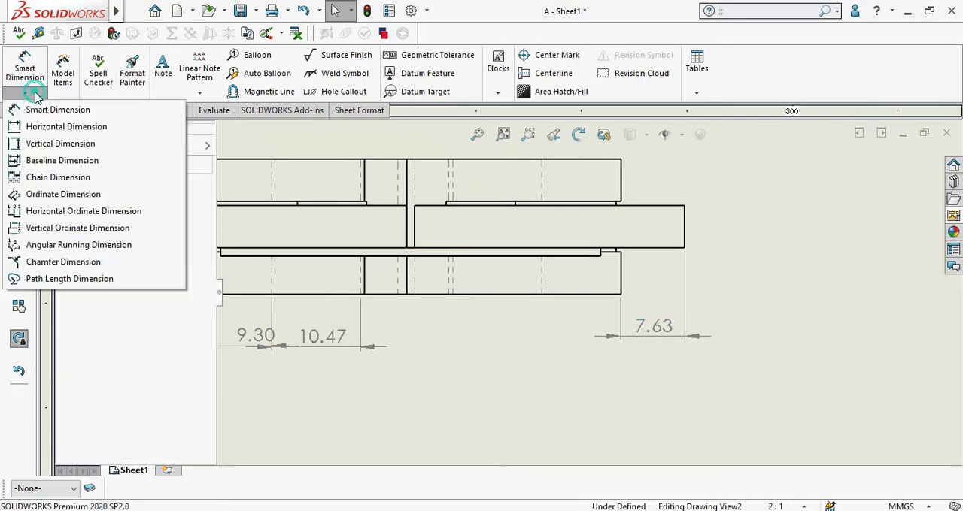
pyautogui.click(48, 144)
pyautogui.scroll(4, 550, 318)
pyautogui.scroll(-5, 475, 271)
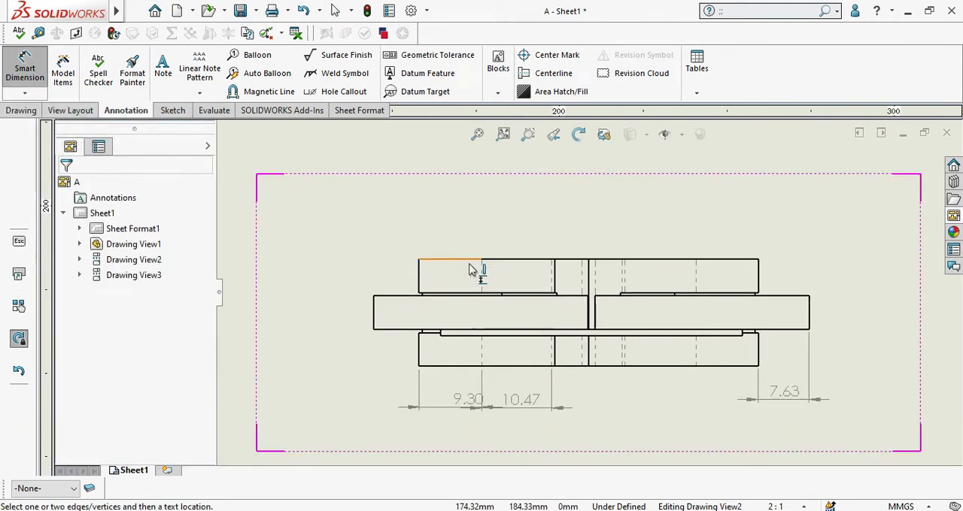
pyautogui.click(429, 413)
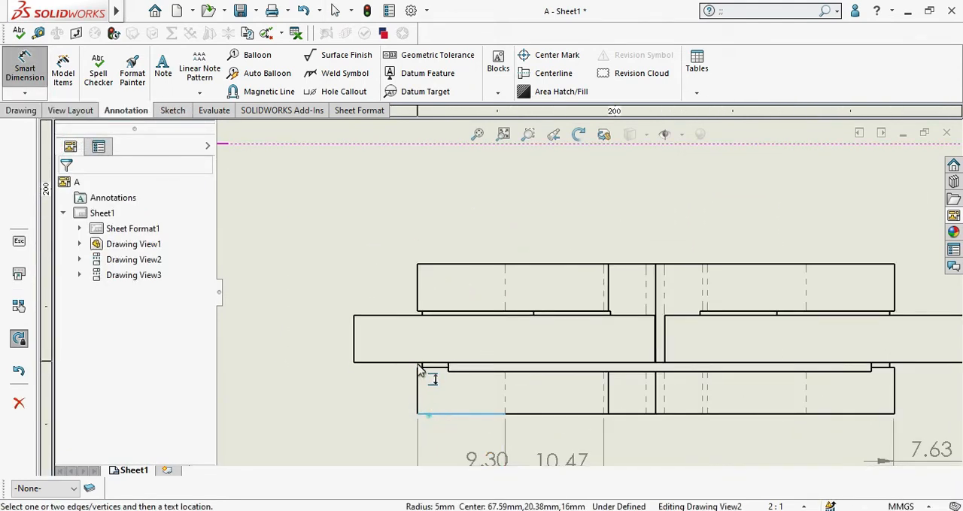
pyautogui.click(459, 368)
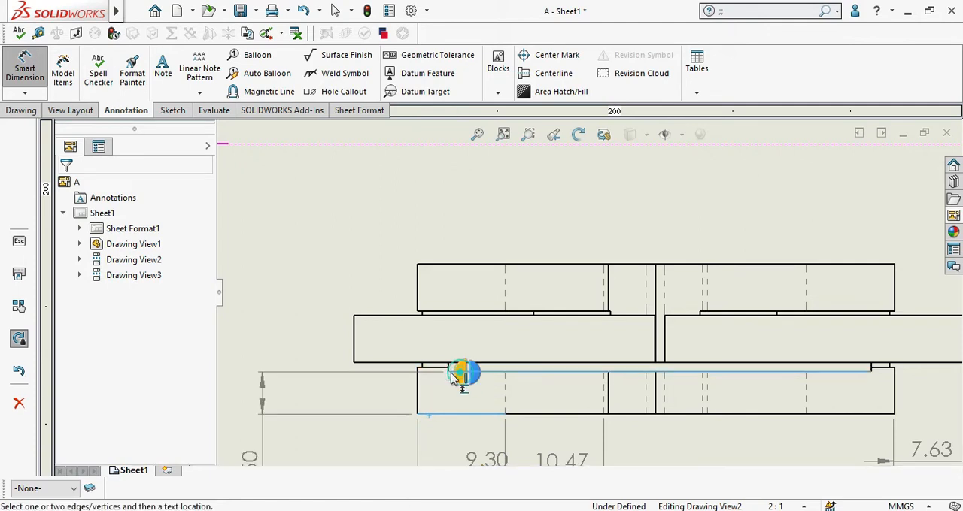
pyautogui.click(303, 401)
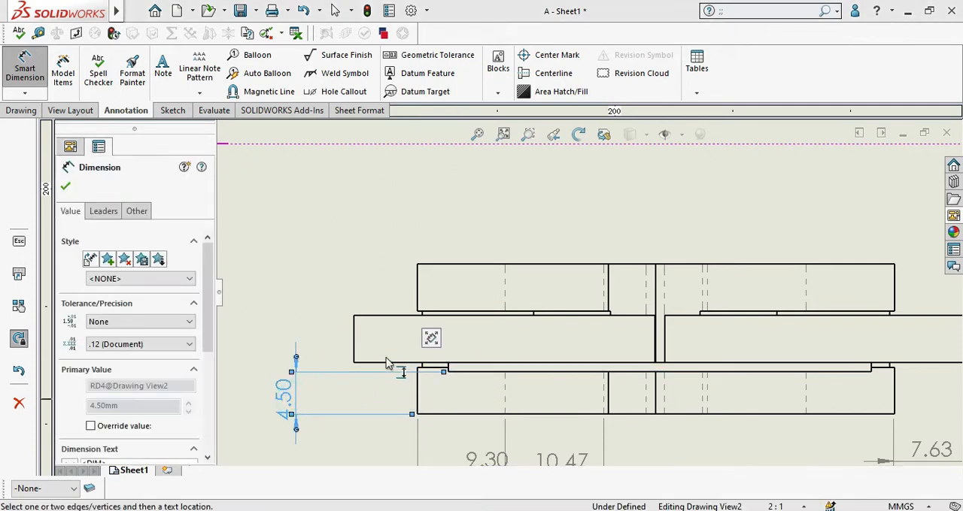
# Step: Try a vertical dimension across the middle block's thickness at its left end in the lower view, and undo it
pyautogui.scroll(-2, 372, 370)
pyautogui.click(388, 299)
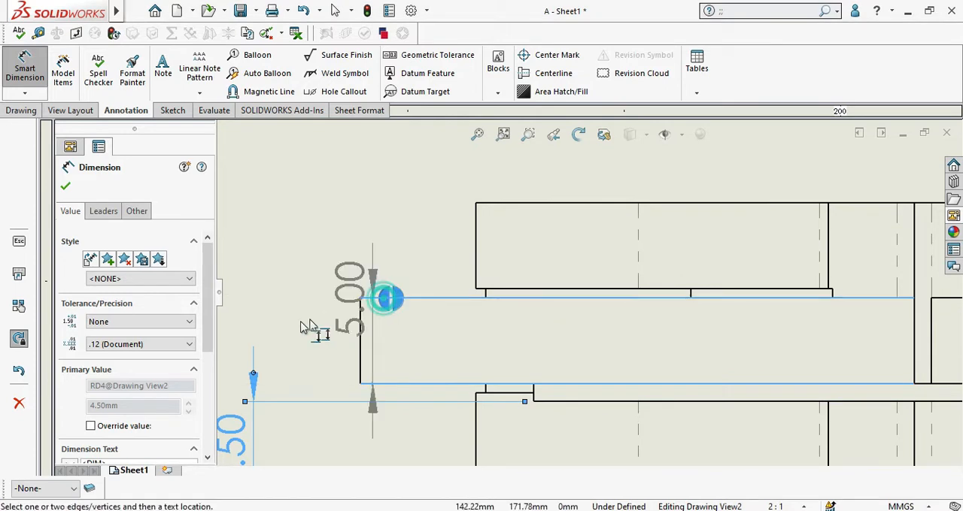
pyautogui.click(284, 324)
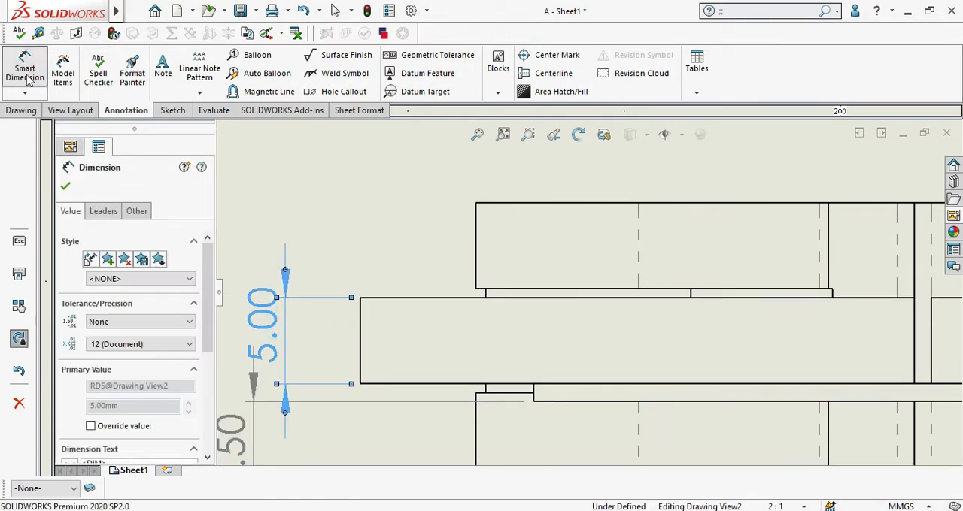
pyautogui.click(305, 14)
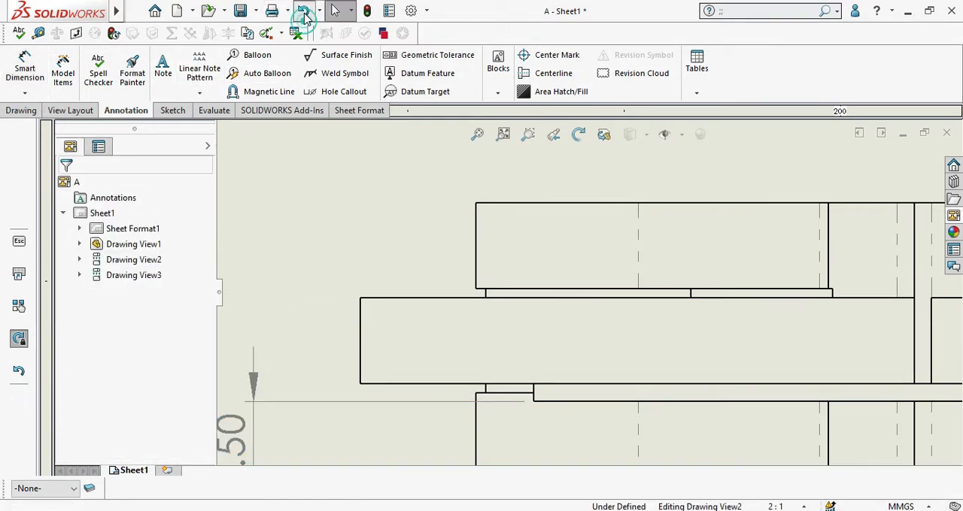
# Step: Undo the remaining horizontal dimension below the bottom block in the lower view
pyautogui.scroll(3, 369, 273)
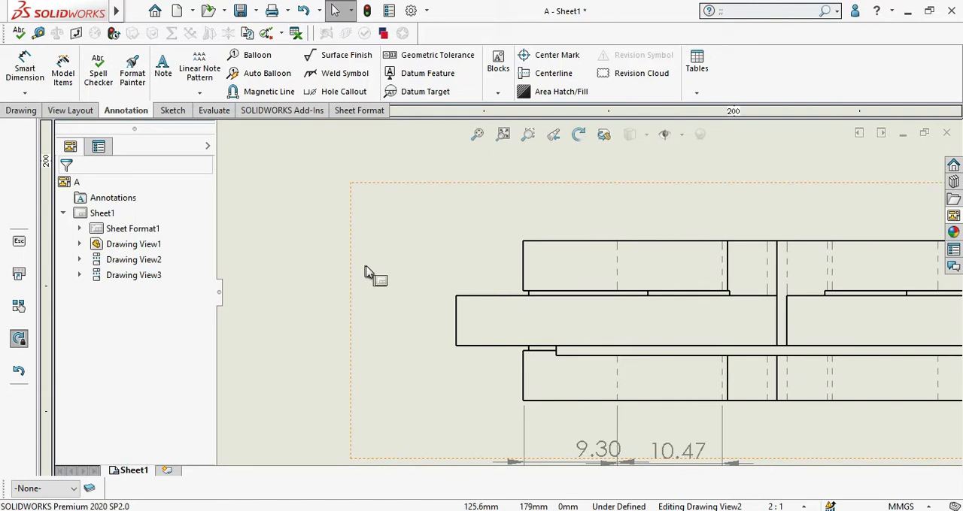
pyautogui.click(305, 14)
# Step: Add vertical baseline dimensions in the lower view from the bottom block's lower edge to the thin plate's lower edge and the block's upper edge
pyautogui.click(25, 92)
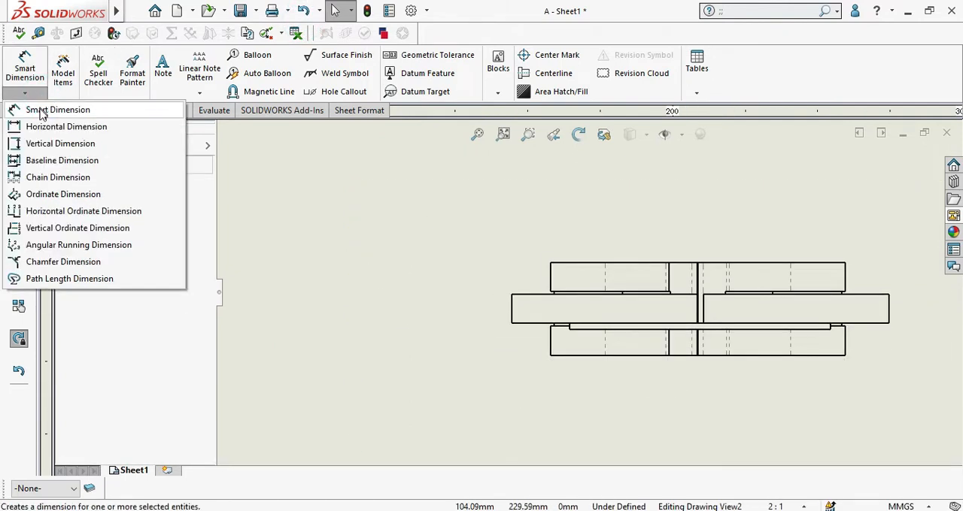
pyautogui.click(63, 162)
pyautogui.scroll(-3, 571, 349)
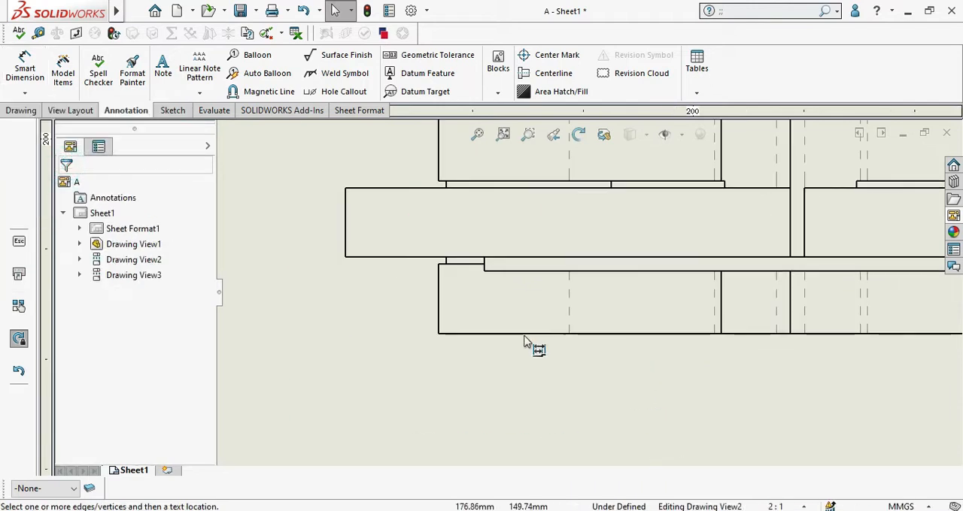
pyautogui.click(446, 335)
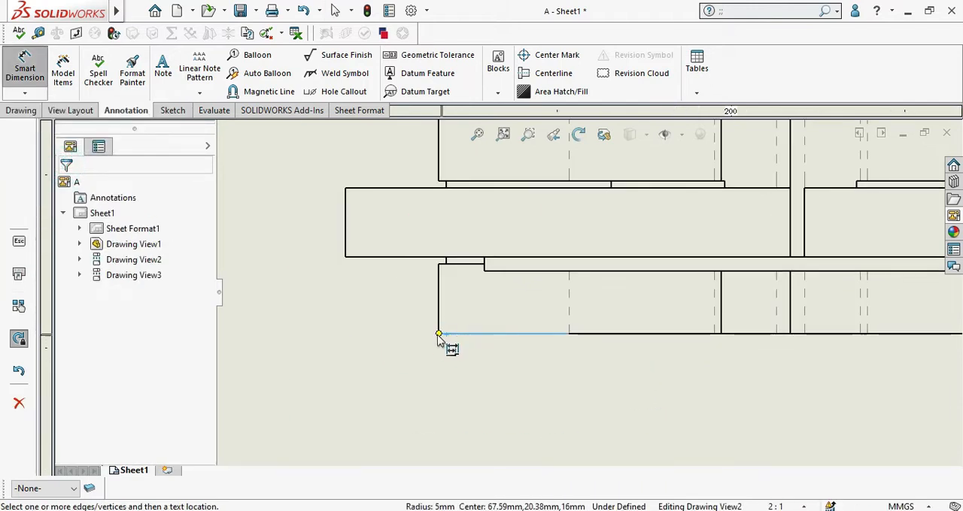
pyautogui.click(485, 272)
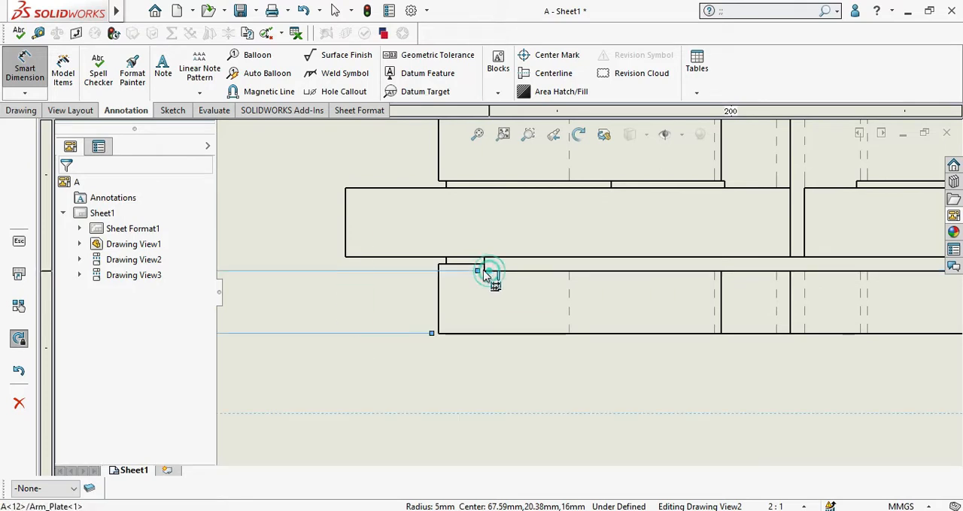
pyautogui.click(471, 266)
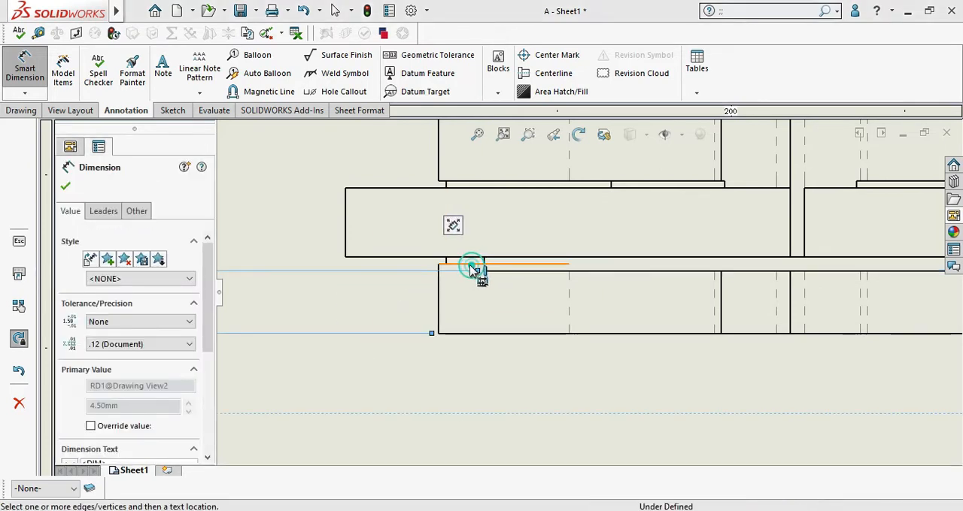
# Step: Extend the vertical baseline dimensions to the middle block's lower and upper edges in the lower view
pyautogui.scroll(1, 429, 263)
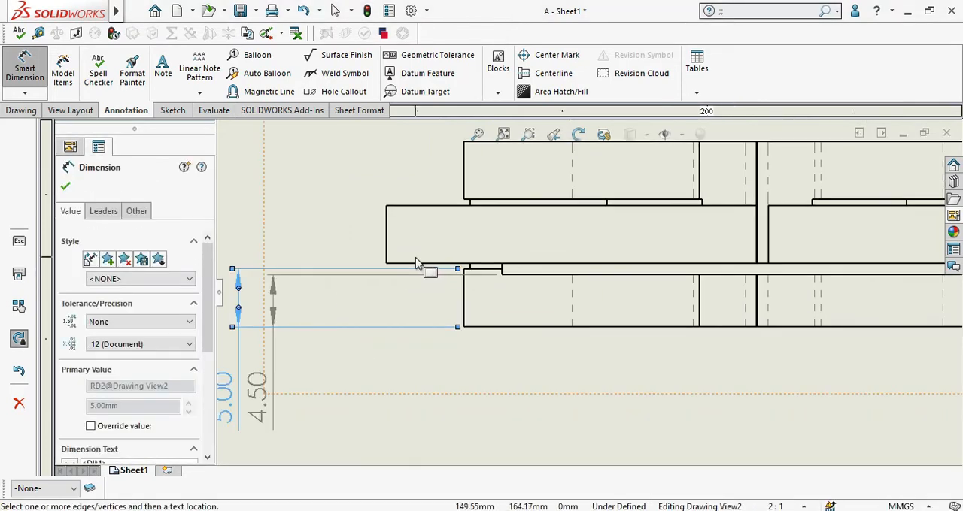
pyautogui.click(401, 265)
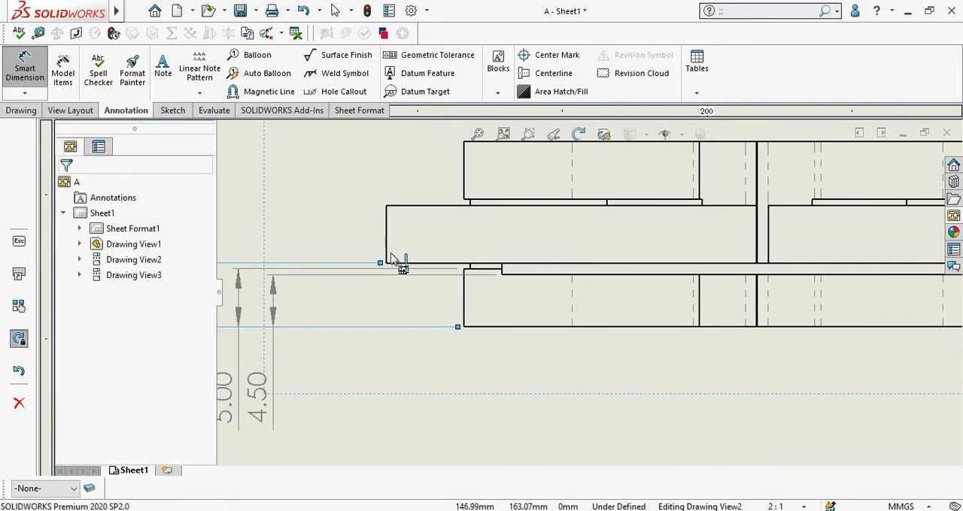
pyautogui.click(395, 207)
pyautogui.scroll(2, 411, 217)
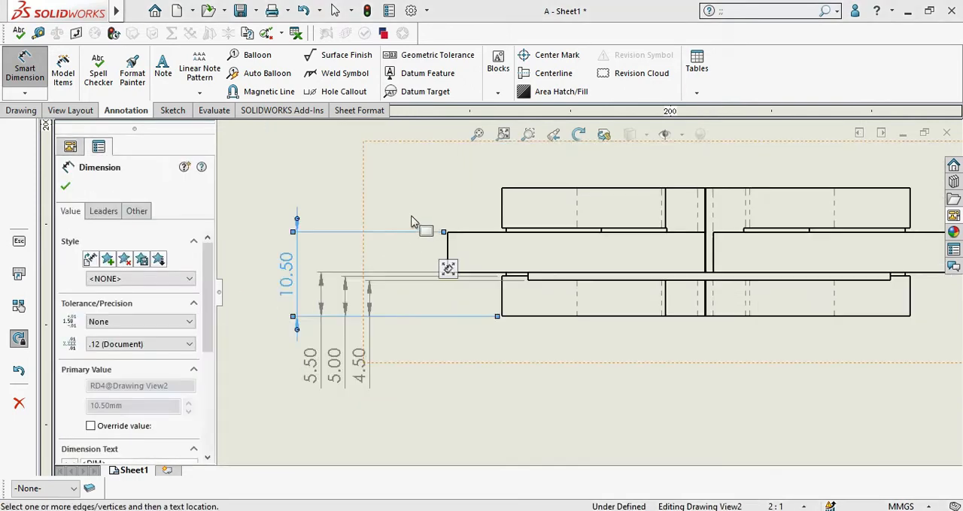
# Step: Extend the vertical baseline dimensions to the top block's lower and upper edges and end the dimensioning
pyautogui.scroll(-1, 329, 316)
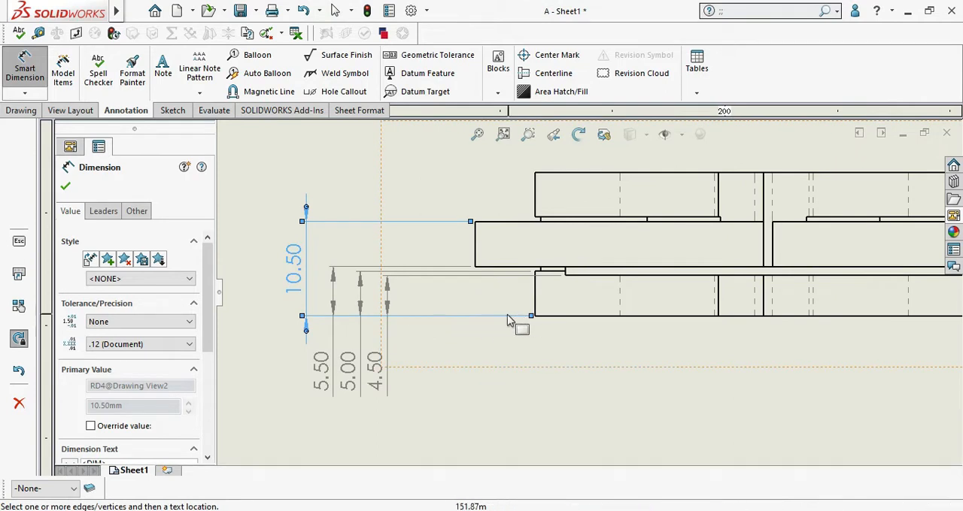
pyautogui.click(543, 219)
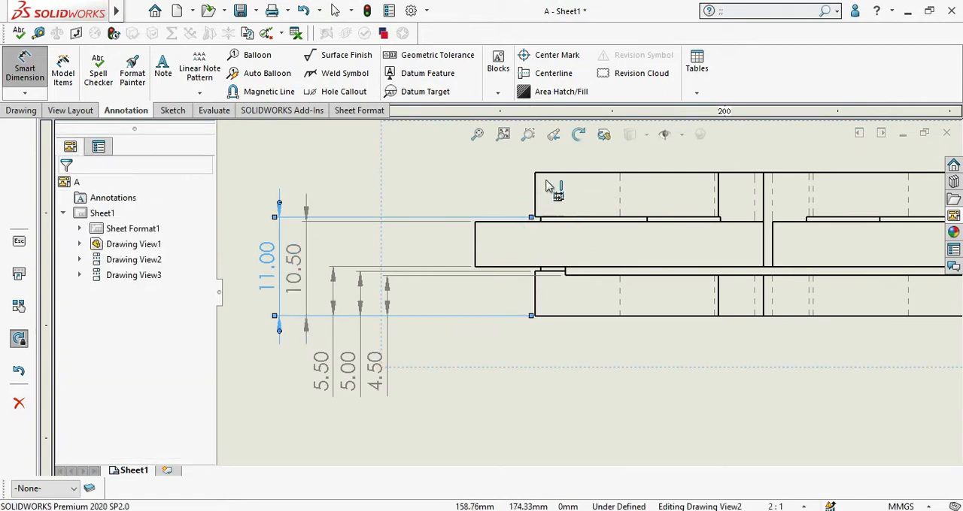
pyautogui.click(545, 173)
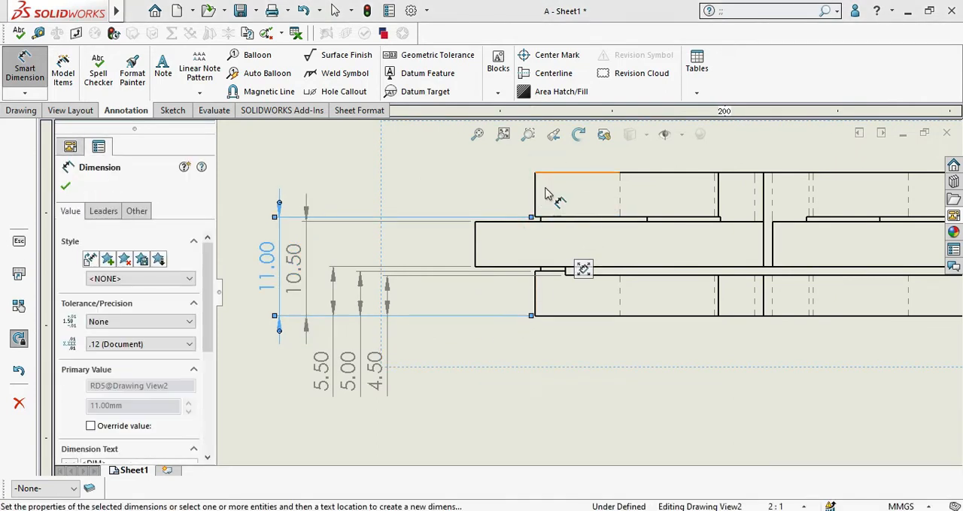
pyautogui.scroll(1, 554, 194)
pyautogui.click(562, 210)
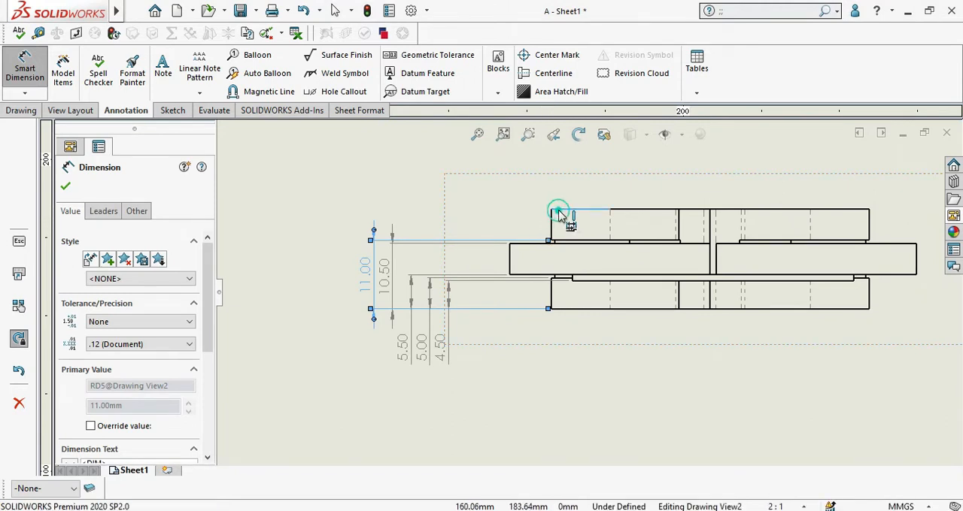
pyautogui.click(25, 93)
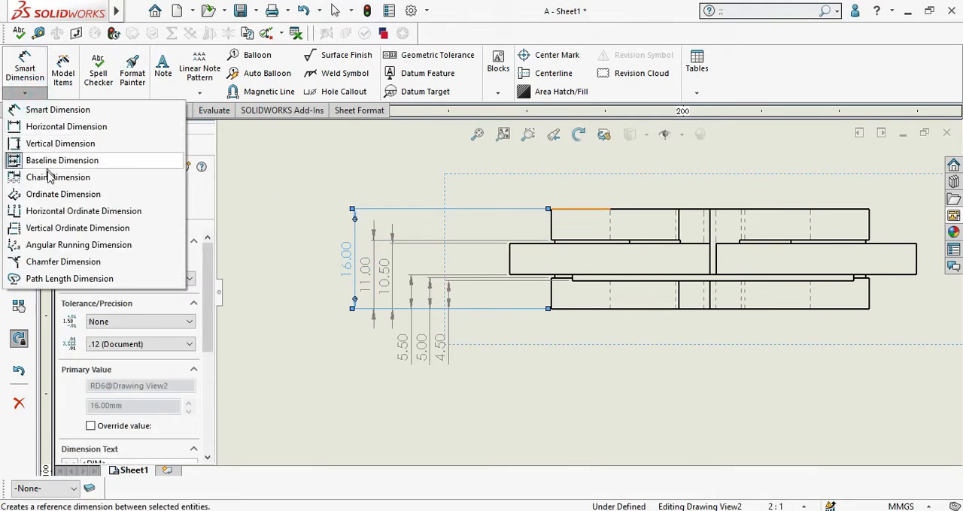
pyautogui.click(50, 163)
# Step: Try to add a horizontal baseline dimension from the middle block's left edge to the bottom block's left edge in the lower view
pyautogui.click(26, 93)
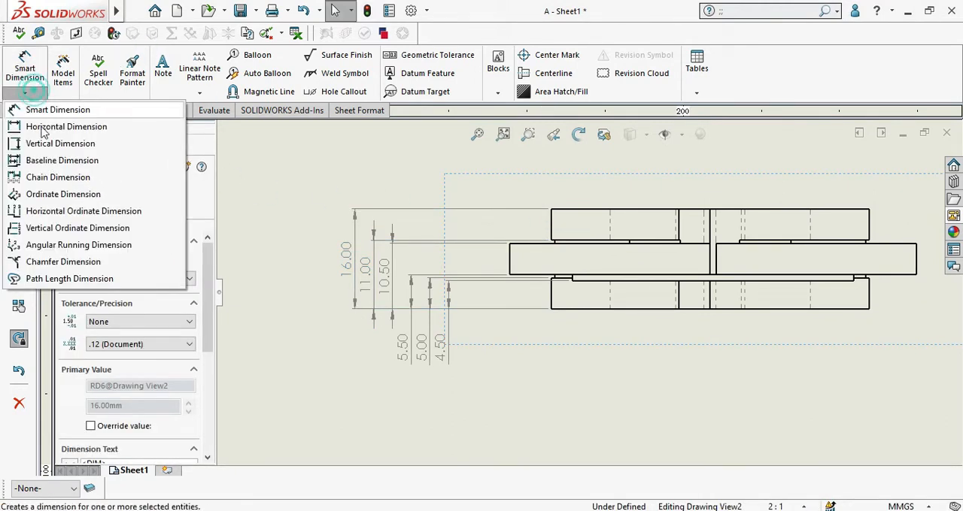
pyautogui.click(50, 163)
pyautogui.scroll(-5, 606, 317)
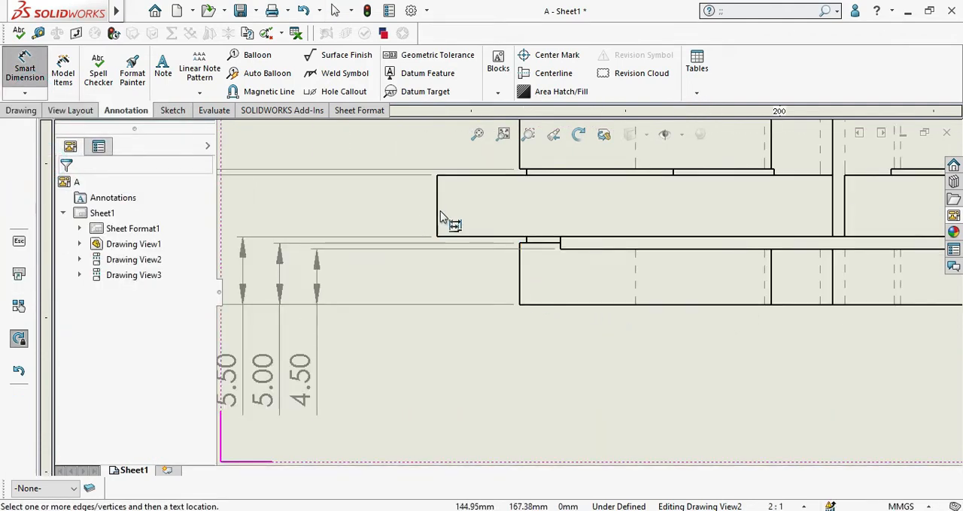
pyautogui.click(437, 214)
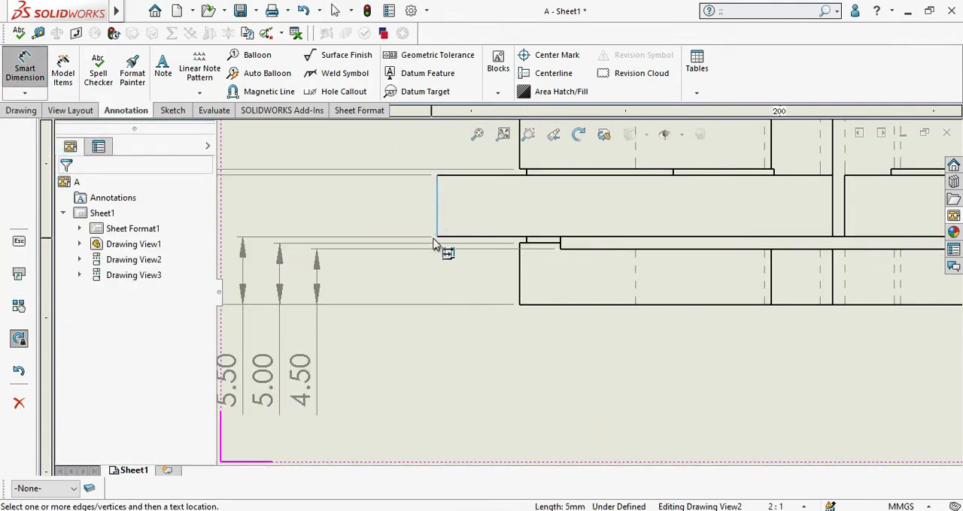
pyautogui.press('Escape')
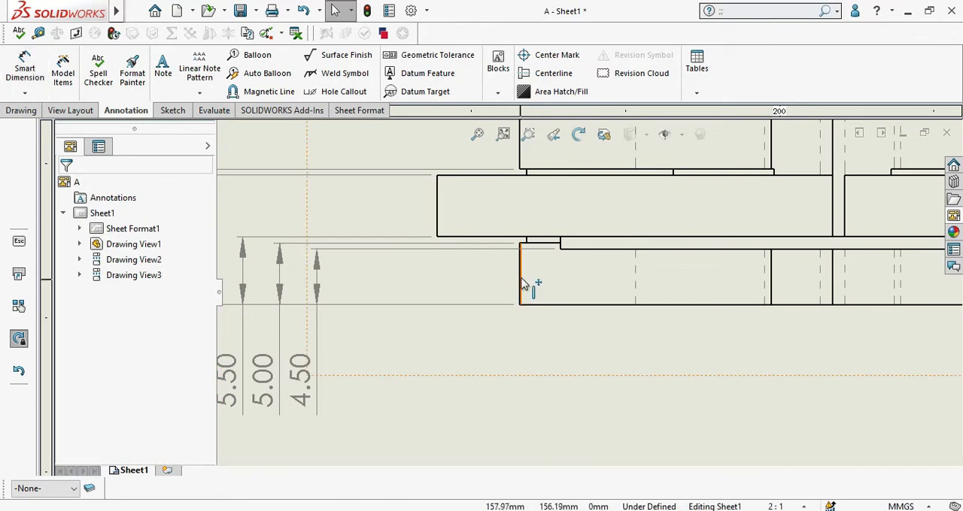
pyautogui.click(524, 284)
pyautogui.scroll(4, 511, 308)
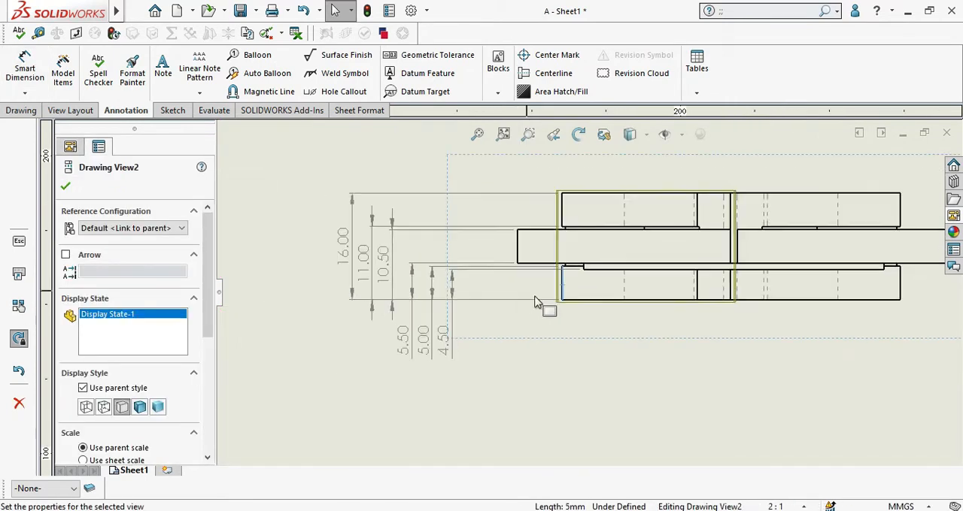
pyautogui.scroll(-3, 535, 303)
pyautogui.press('Escape')
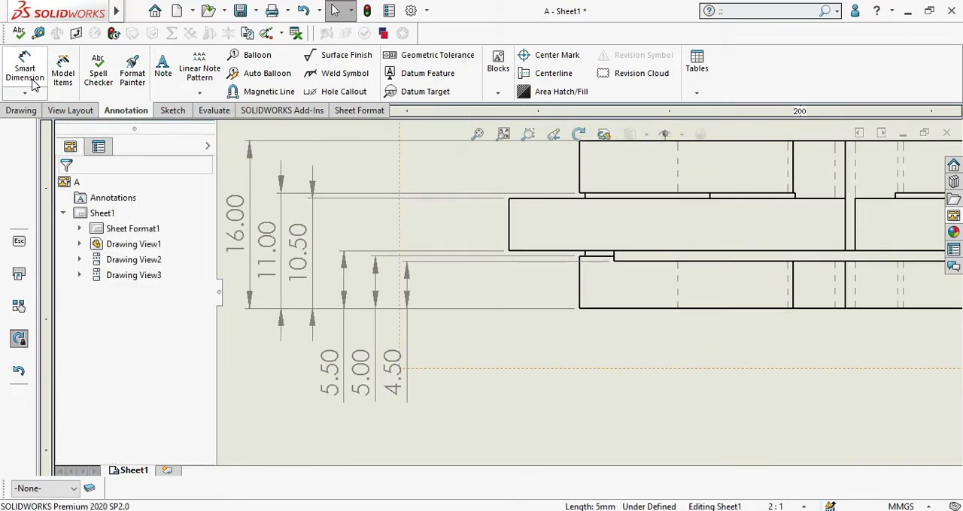
pyautogui.click(24, 92)
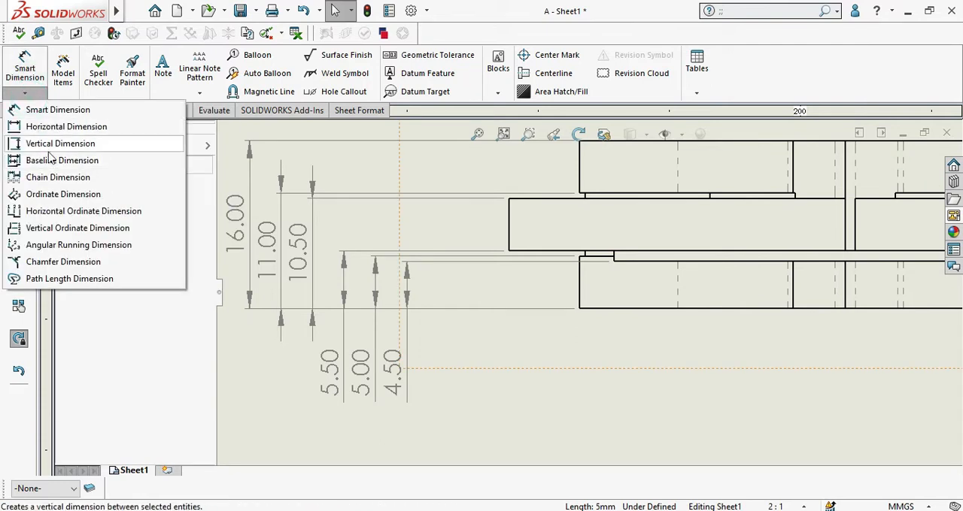
pyautogui.click(62, 160)
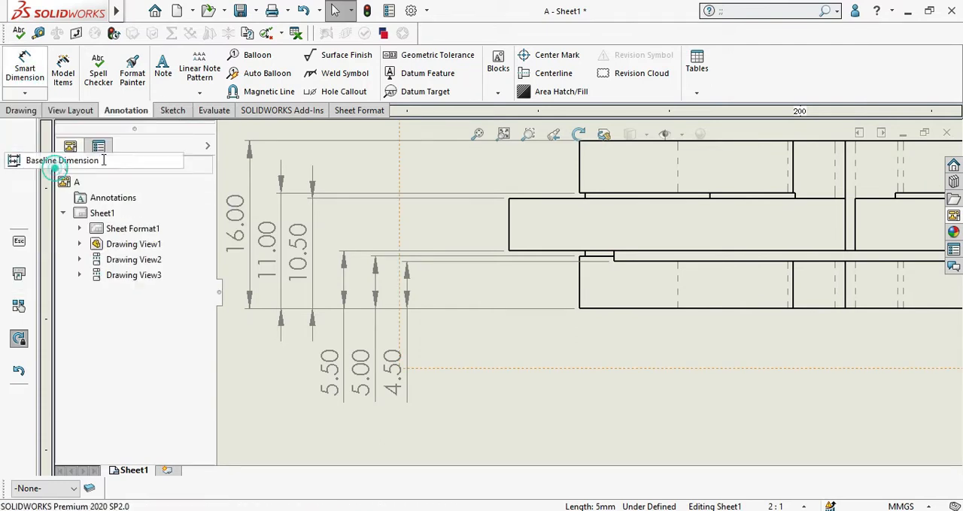
pyautogui.click(511, 253)
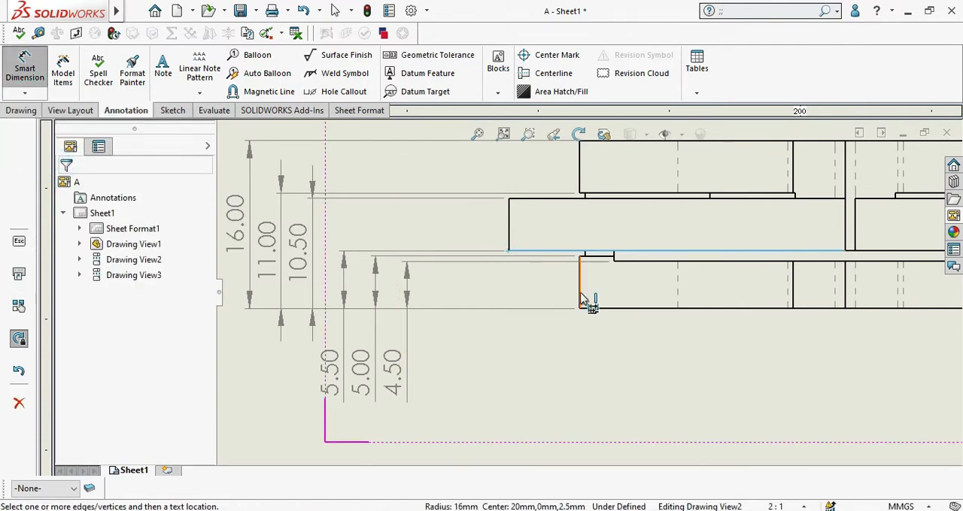
pyautogui.click(580, 297)
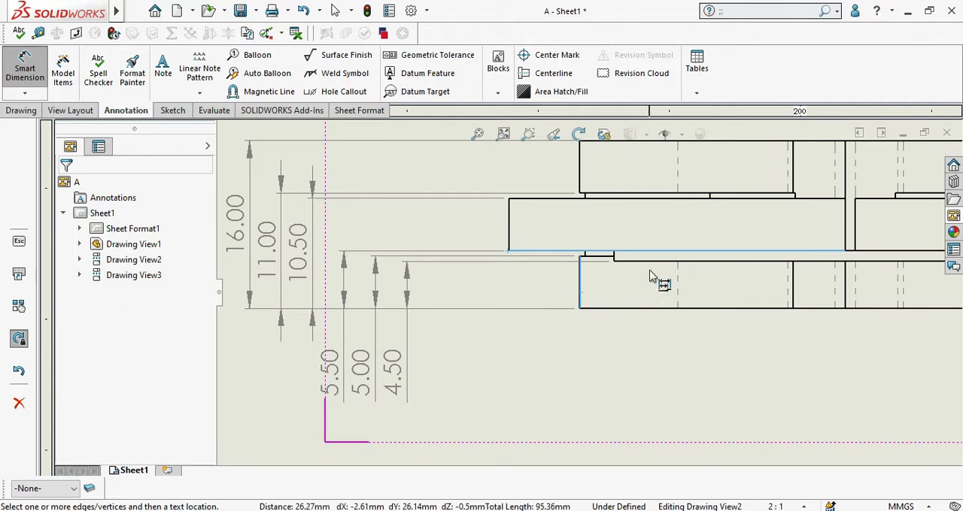
pyautogui.click(509, 234)
pyautogui.click(580, 292)
pyautogui.press('Escape')
pyautogui.scroll(8, 588, 294)
pyautogui.click(774, 280)
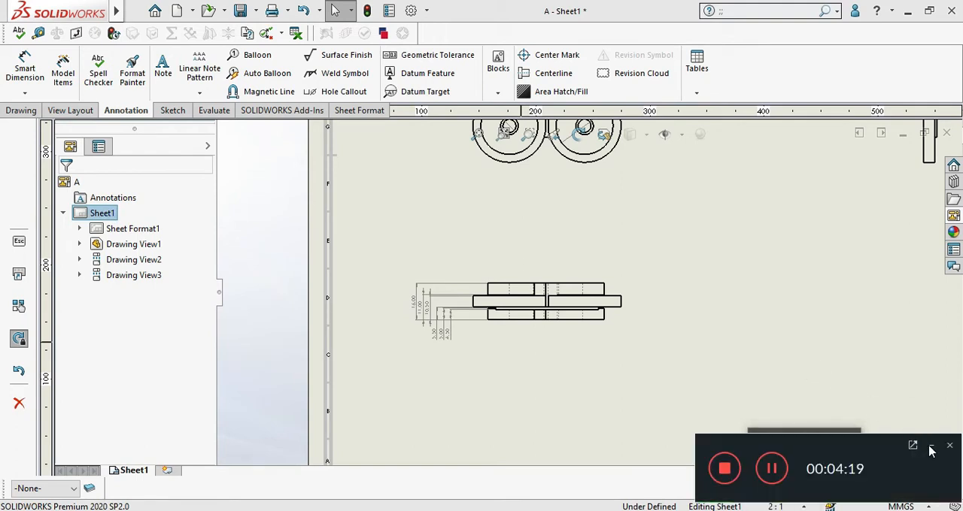
pyautogui.click(770, 475)
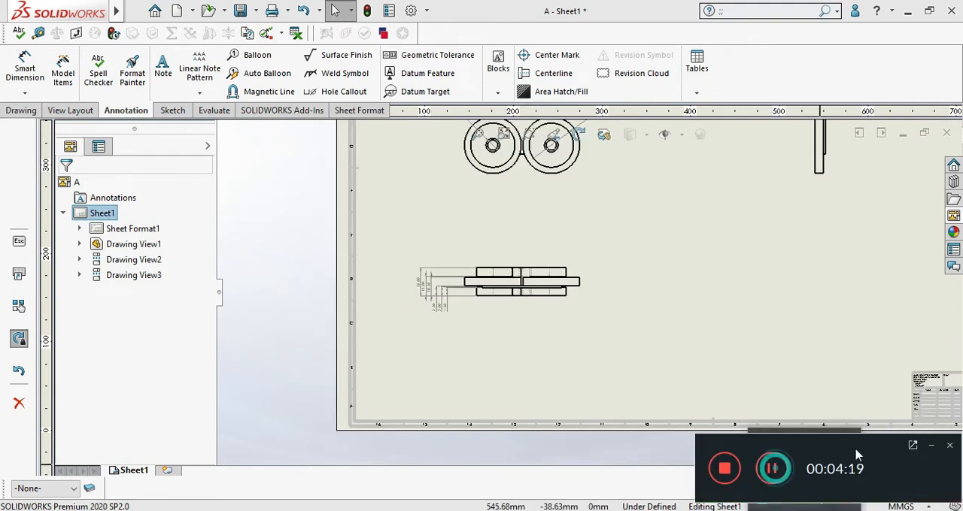
pyautogui.click(931, 448)
pyautogui.scroll(4, 725, 341)
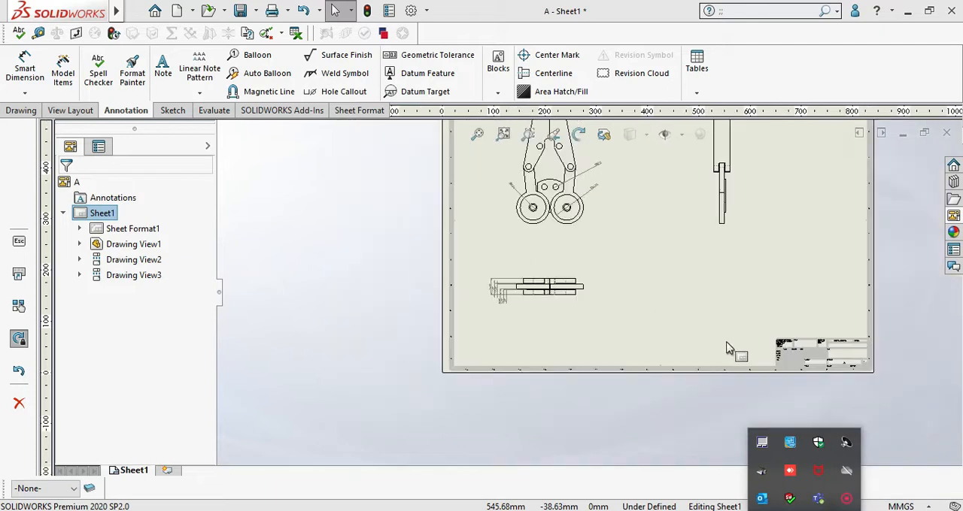
pyautogui.click(728, 345)
pyautogui.scroll(1, 722, 338)
pyautogui.scroll(-2, 707, 324)
pyautogui.scroll(-1, 650, 275)
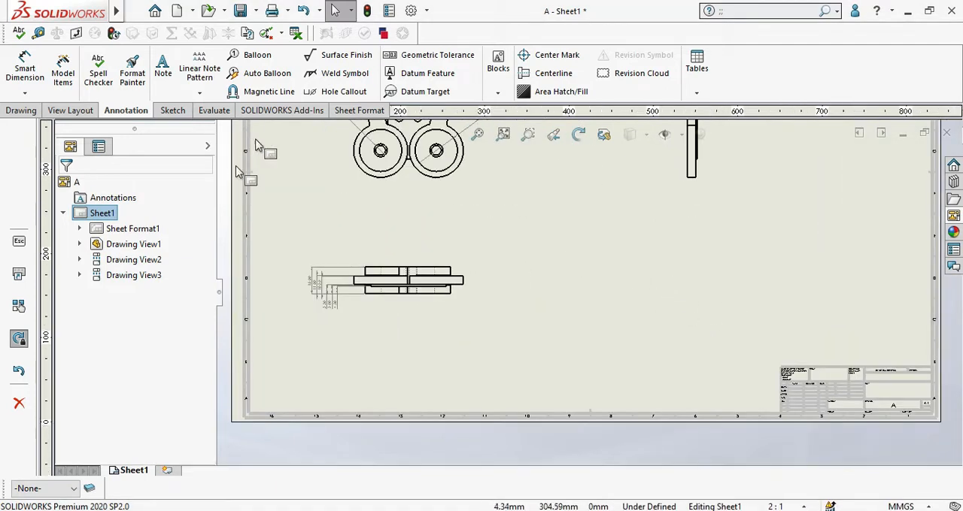
# Step: Add horizontal baseline dimensions in the lower view from the middle block's left edge to the bottom block's left edge and its first hidden line
pyautogui.click(25, 94)
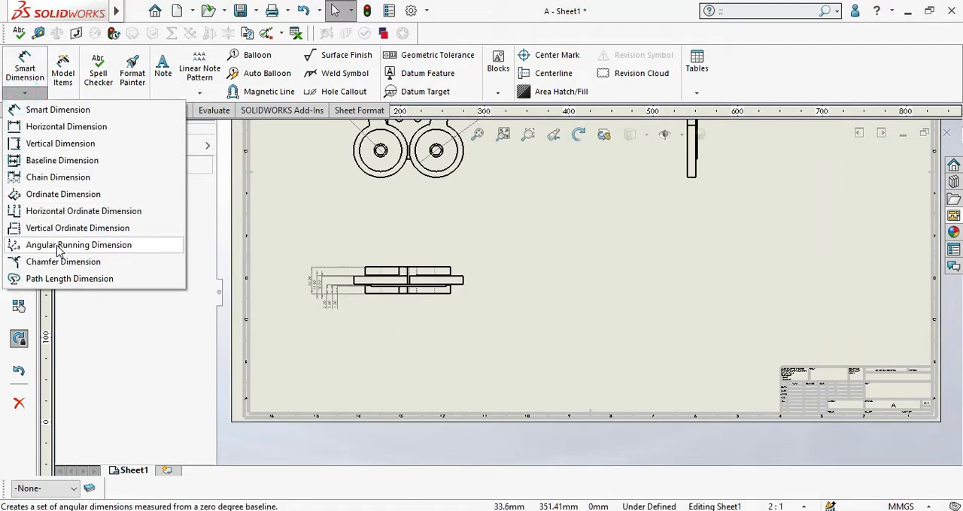
pyautogui.click(53, 161)
pyautogui.scroll(-4, 316, 285)
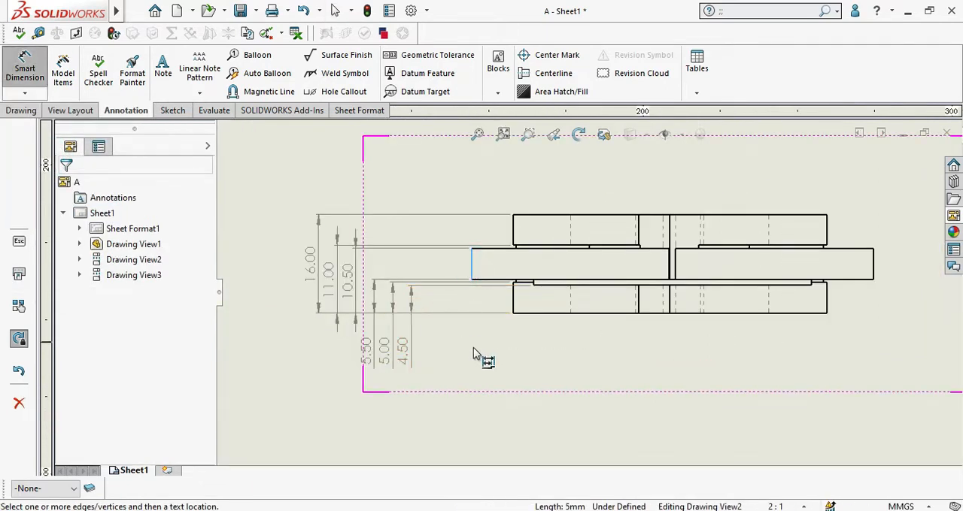
pyautogui.click(512, 297)
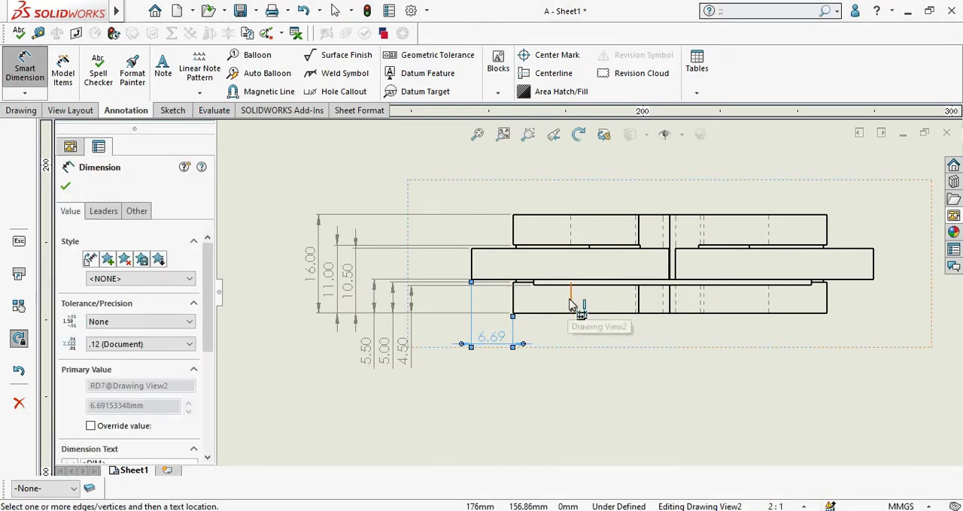
pyautogui.click(569, 300)
# Step: Extend the horizontal baseline dimensions to the bottom block's second hidden line and its next two solid vertical edges, and end the dimensioning
pyautogui.click(636, 295)
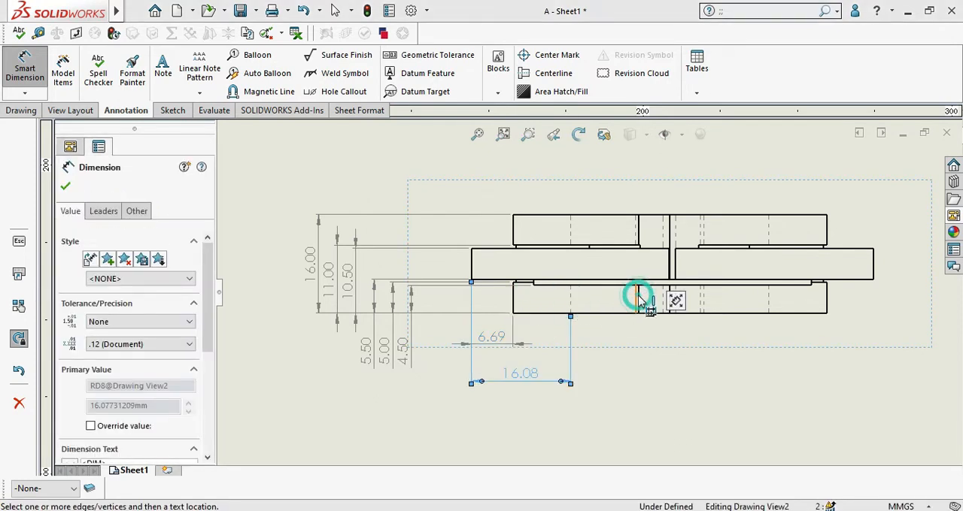
pyautogui.click(639, 301)
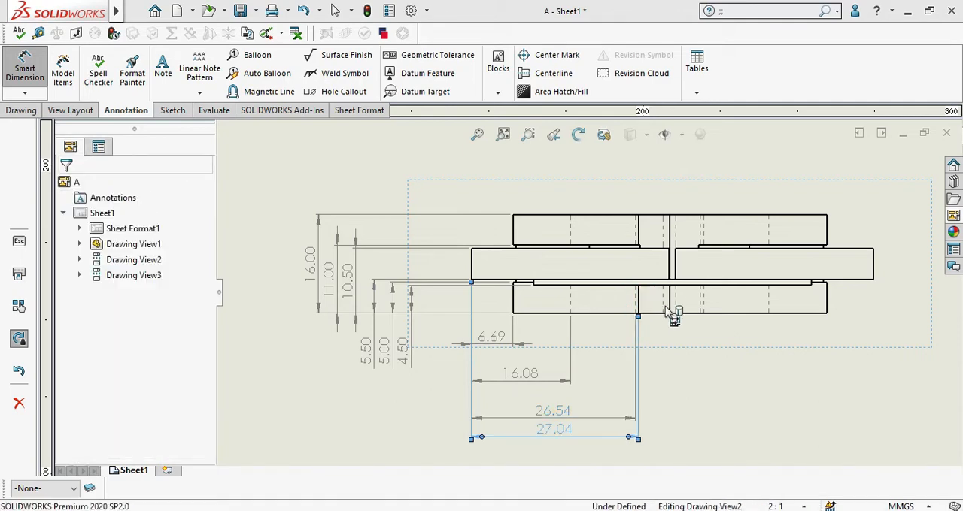
pyautogui.click(671, 302)
pyautogui.click(621, 349)
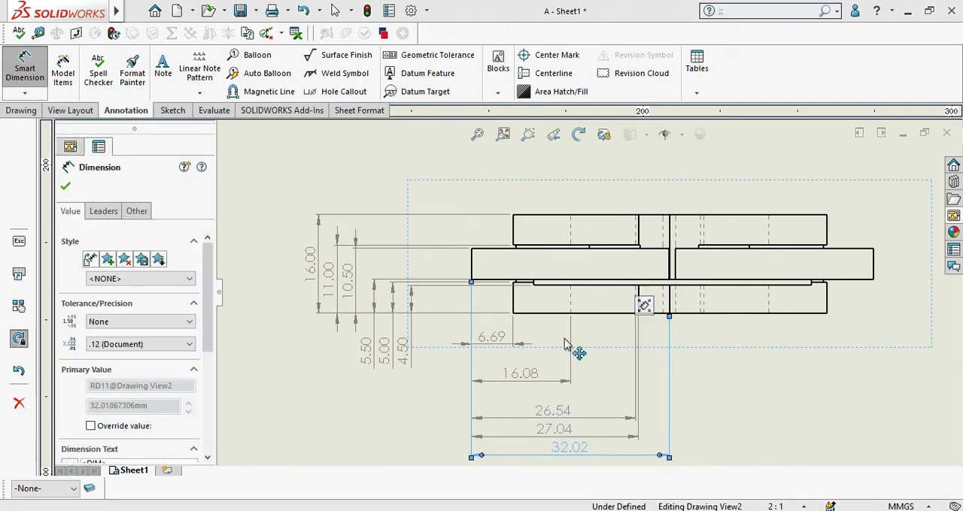
pyautogui.scroll(2, 410, 363)
pyautogui.rightClick(398, 368)
pyautogui.click(436, 404)
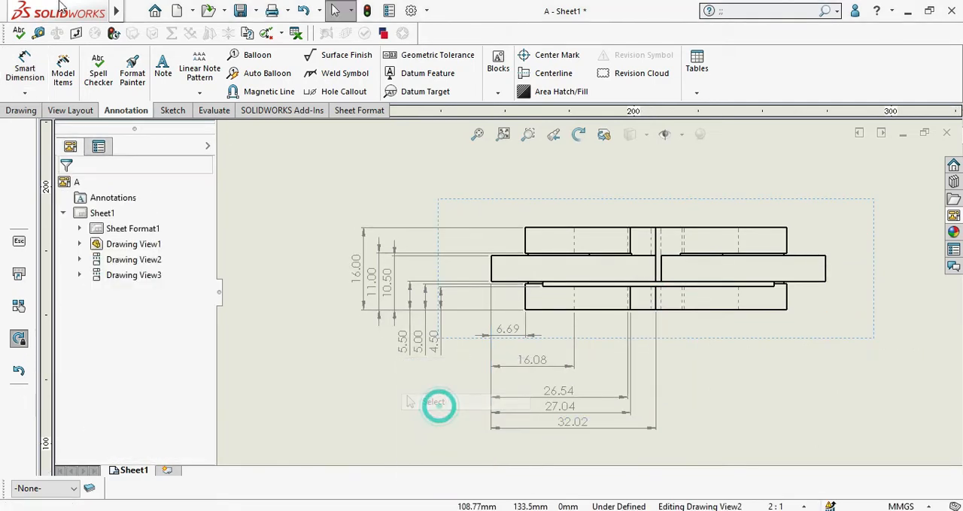
pyautogui.click(24, 93)
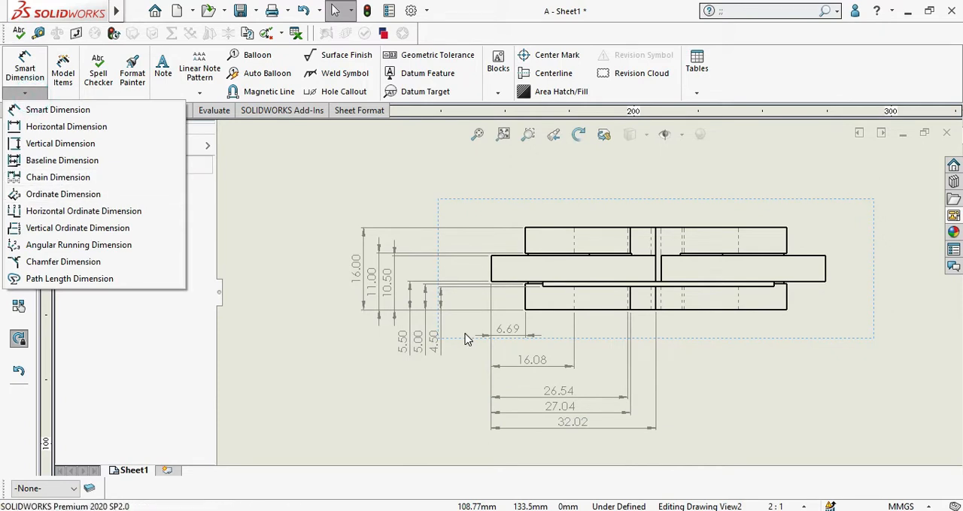
pyautogui.click(30, 177)
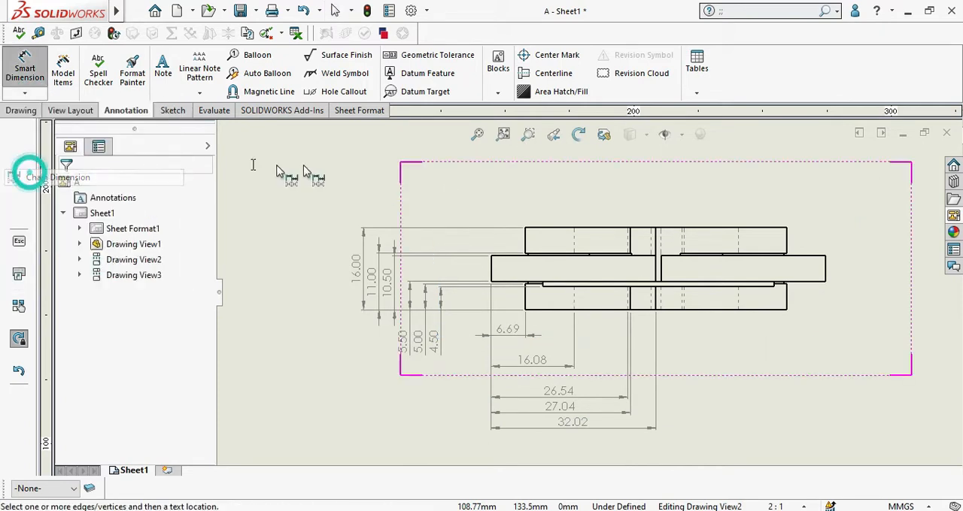
pyautogui.scroll(1, 752, 218)
pyautogui.scroll(3, 775, 216)
pyautogui.scroll(-5, 682, 257)
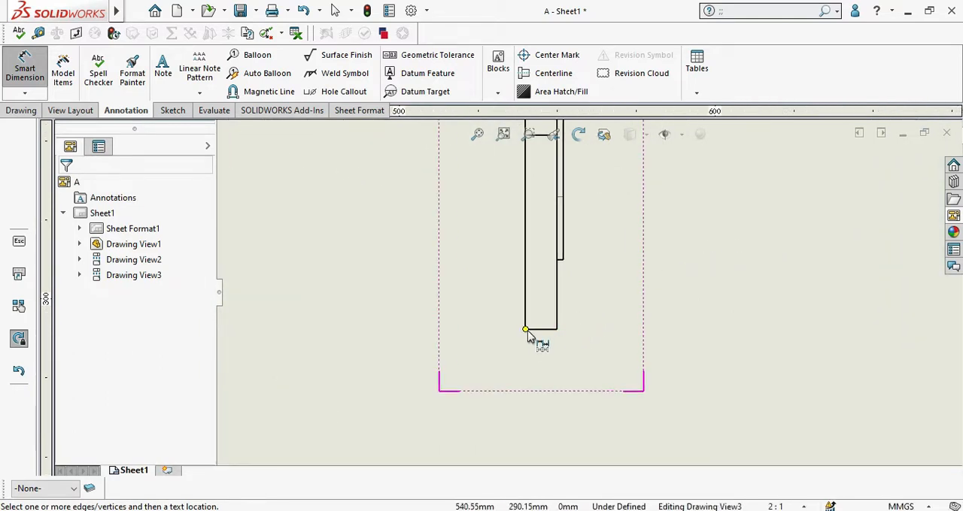
pyautogui.click(526, 330)
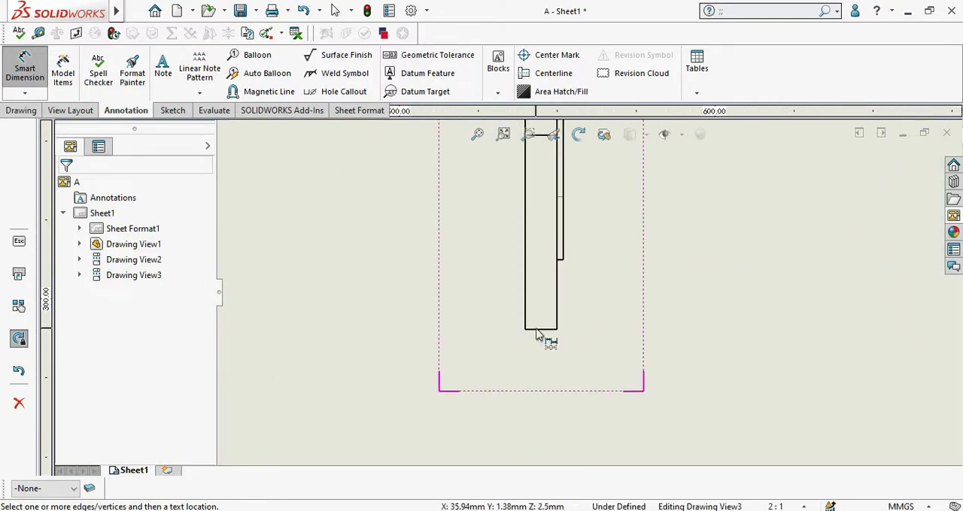
pyautogui.click(539, 330)
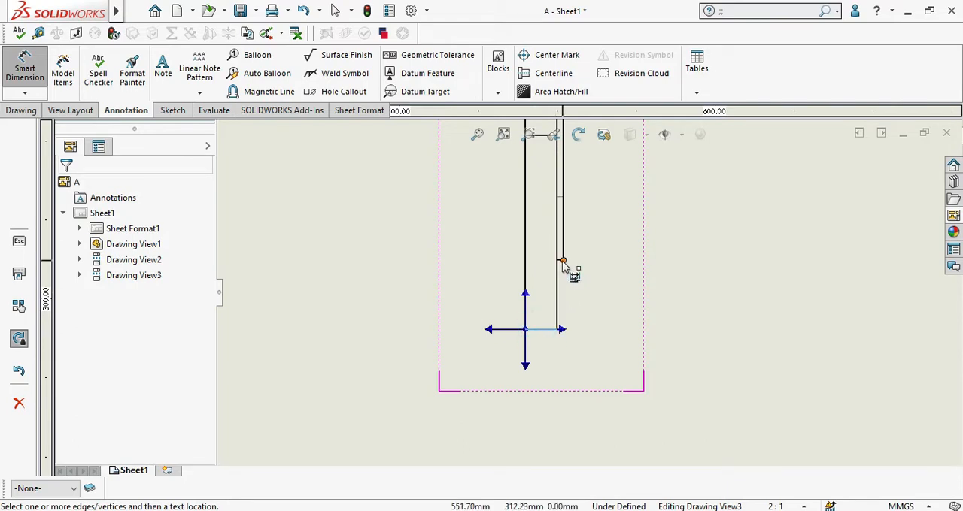
pyautogui.press('Escape')
# Step: Start a chain dimension in the side view from the long bar's bottom edge to the thin plate's lower edge
pyautogui.scroll(-4, 563, 265)
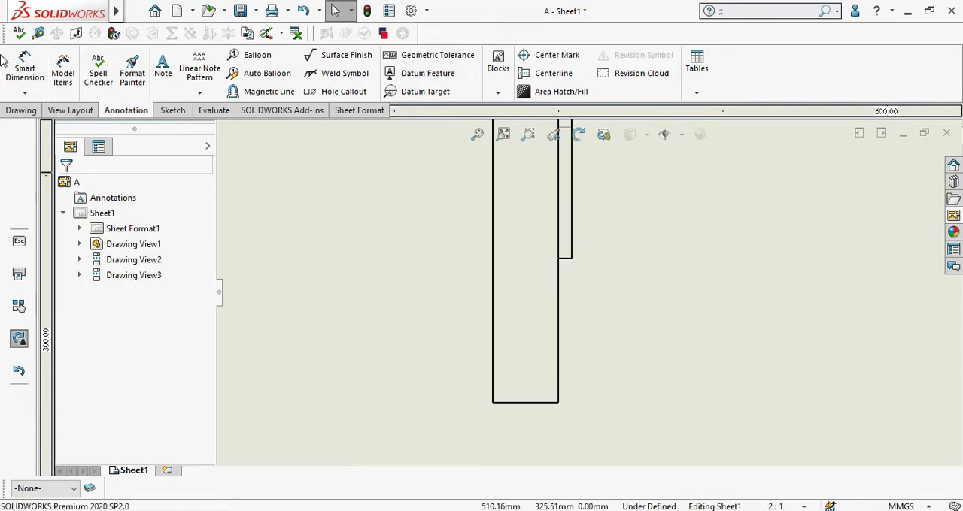
pyautogui.click(25, 92)
pyautogui.click(32, 178)
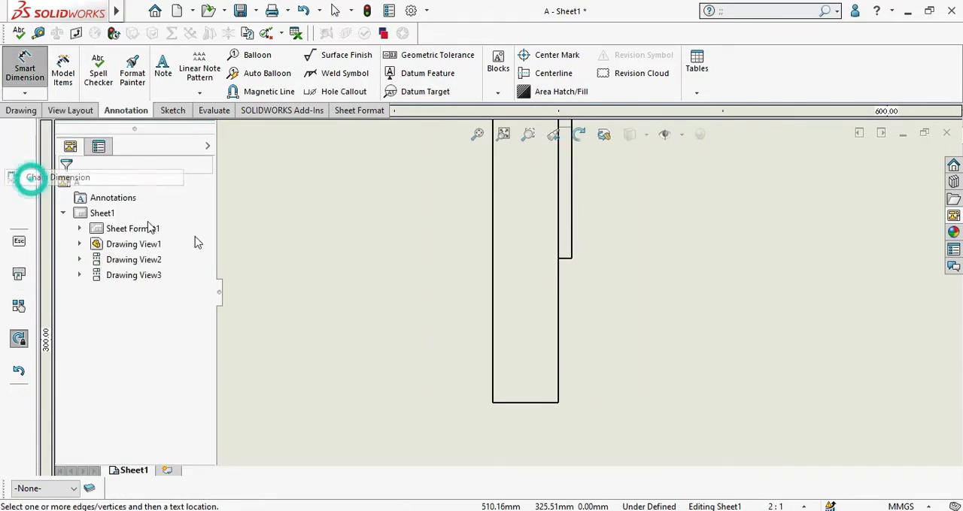
pyautogui.scroll(-2, 527, 410)
pyautogui.click(546, 436)
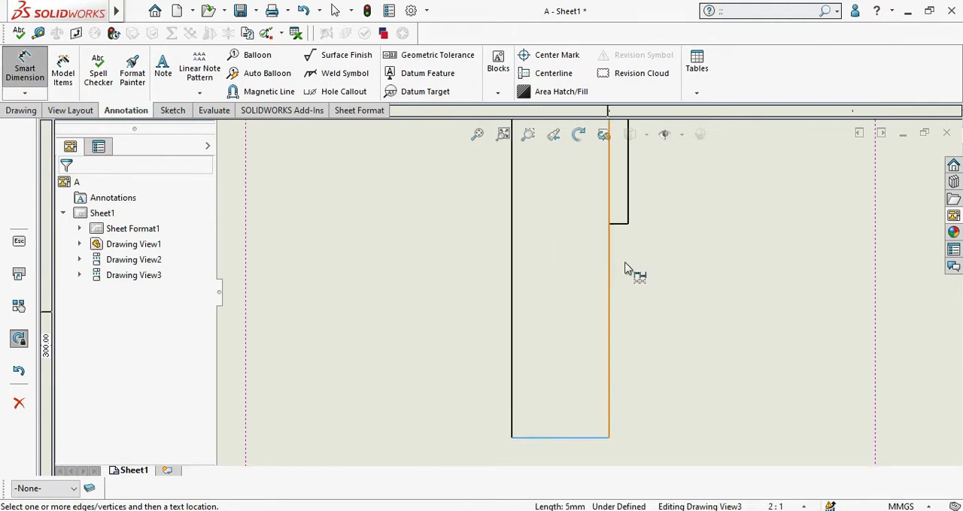
pyautogui.click(621, 226)
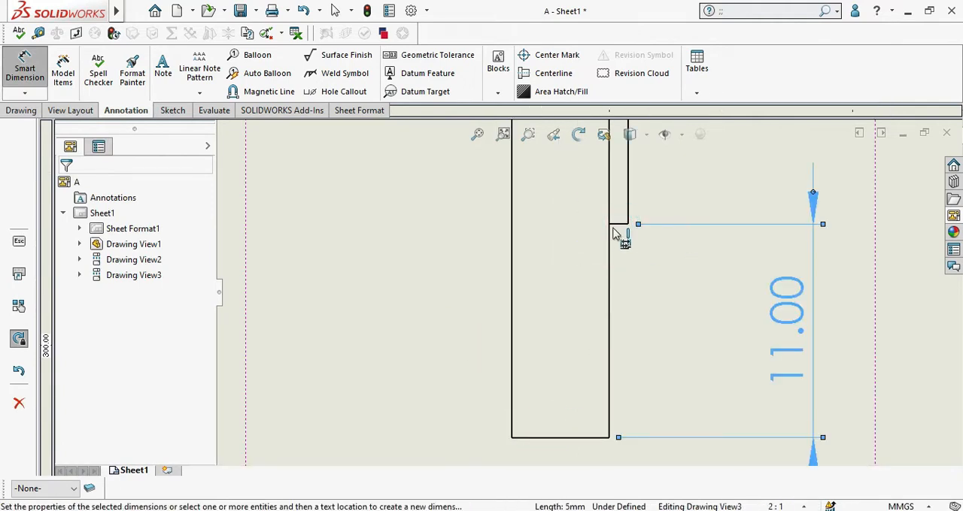
# Step: Extend the chain dimensions to the short line on the thin plate and the horizontal edge across the long bar
pyautogui.scroll(3, 623, 218)
pyautogui.scroll(-2, 586, 260)
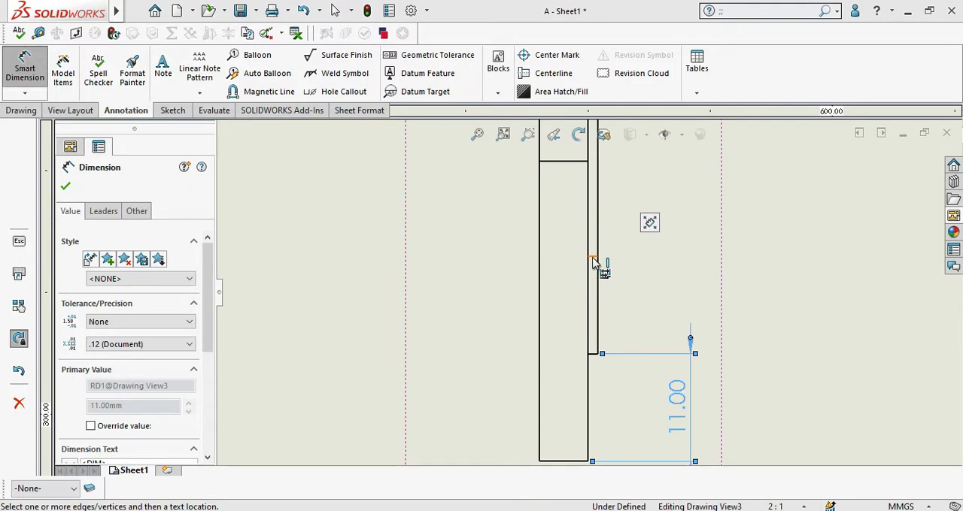
pyautogui.click(593, 260)
pyautogui.scroll(1, 585, 192)
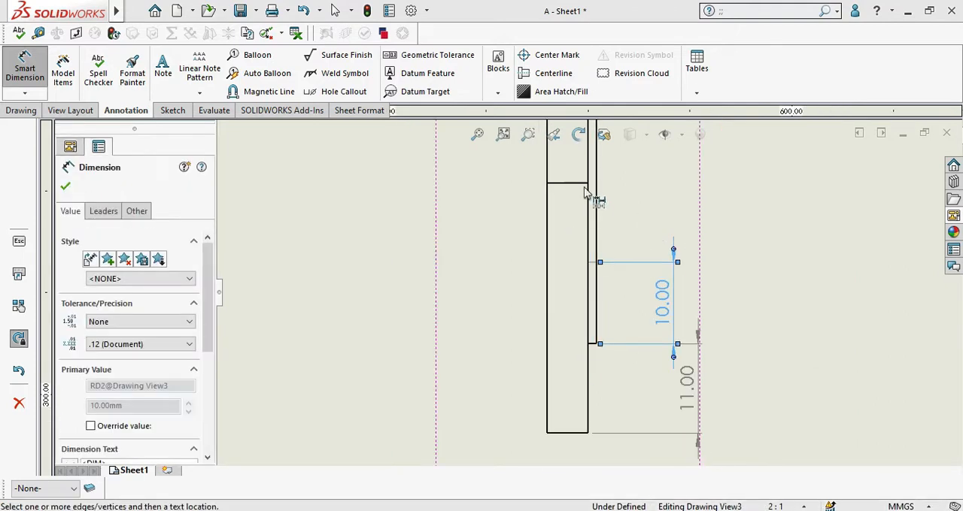
pyautogui.click(583, 184)
pyautogui.click(655, 221)
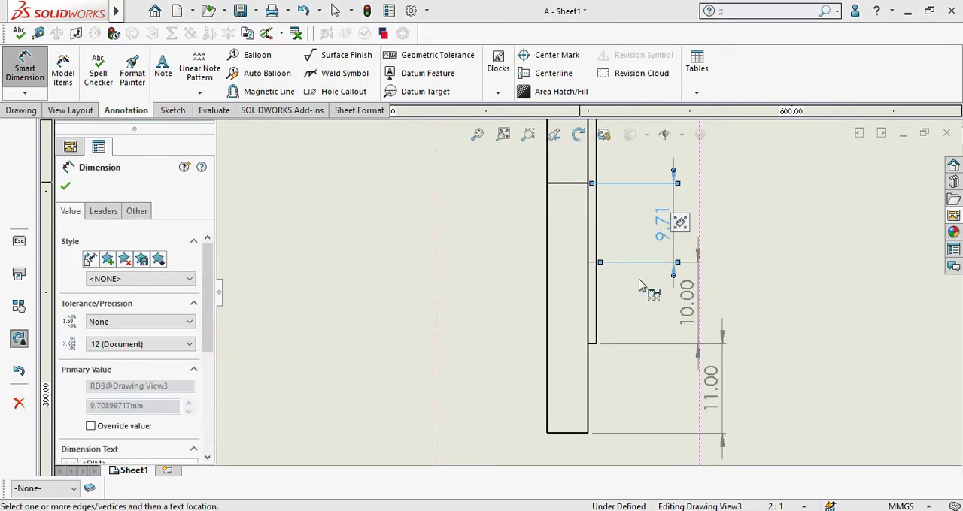
# Step: Extend the chain dimensions up to the lower edge of the fork's right leg in the side view
pyautogui.scroll(2, 655, 273)
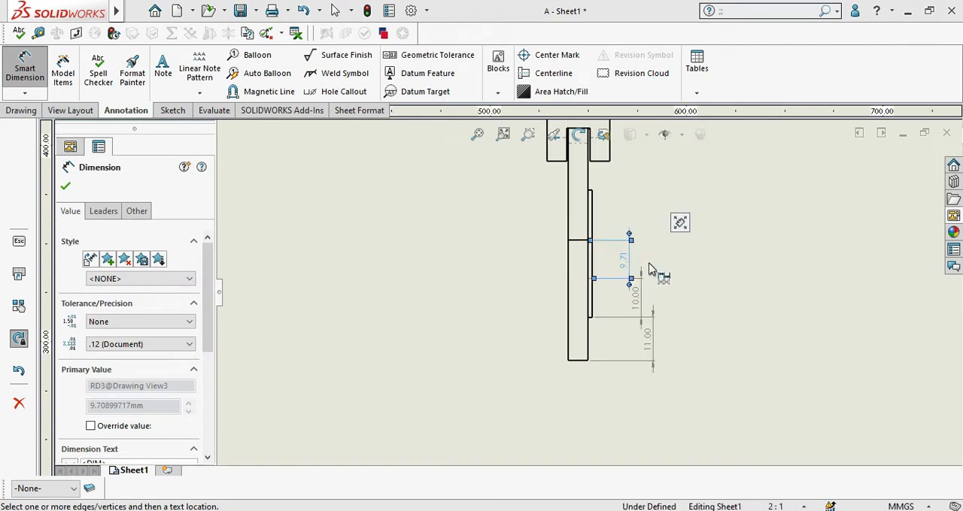
pyautogui.scroll(2, 608, 209)
pyautogui.scroll(-4, 591, 202)
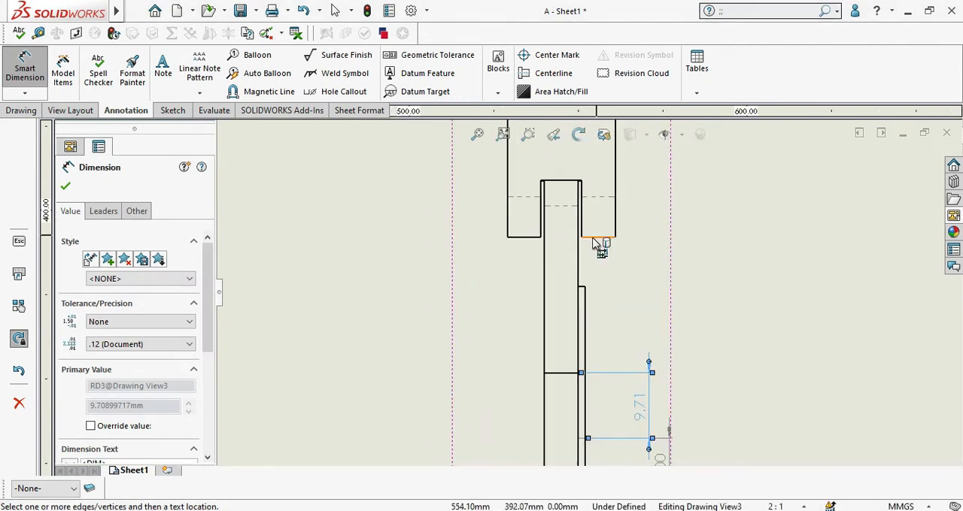
pyautogui.click(593, 239)
pyautogui.click(591, 363)
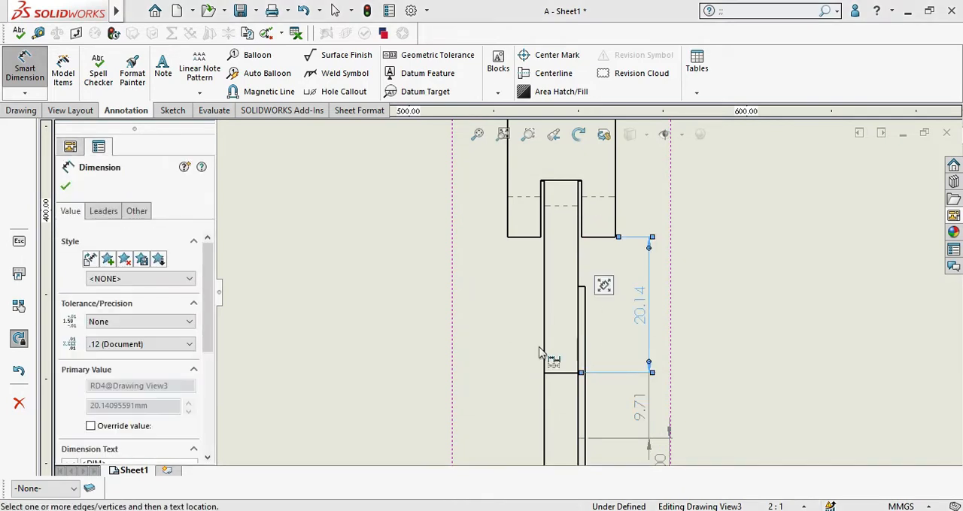
pyautogui.scroll(3, 579, 452)
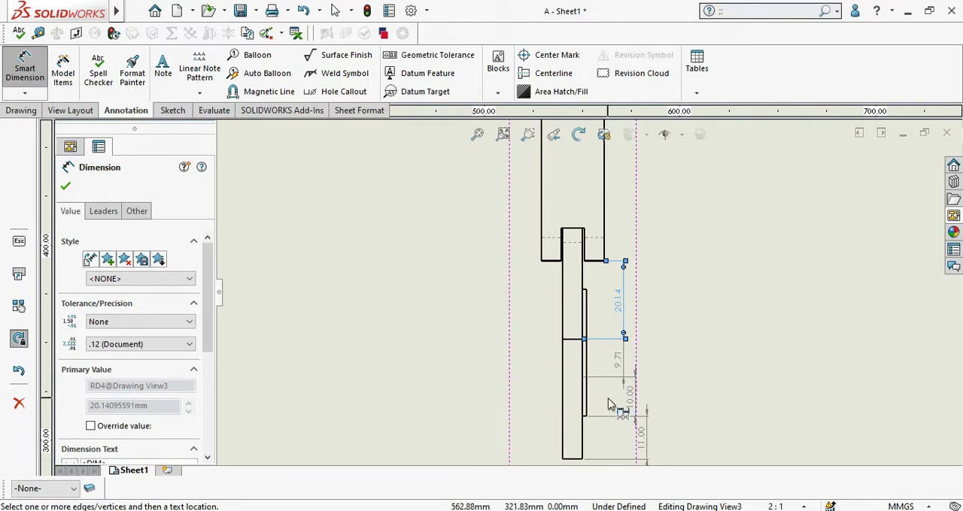
pyautogui.scroll(1, 612, 395)
pyautogui.scroll(2, 611, 347)
pyautogui.scroll(-4, 603, 299)
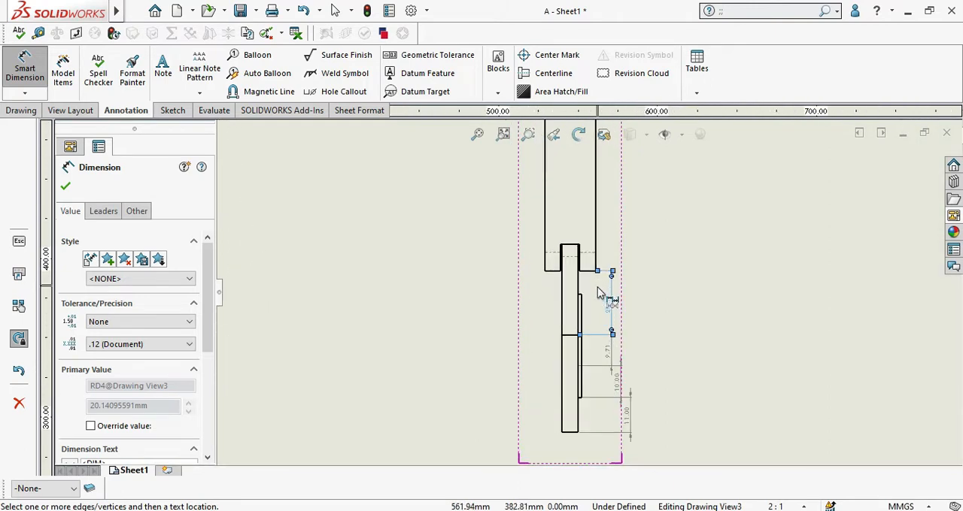
pyautogui.click(25, 92)
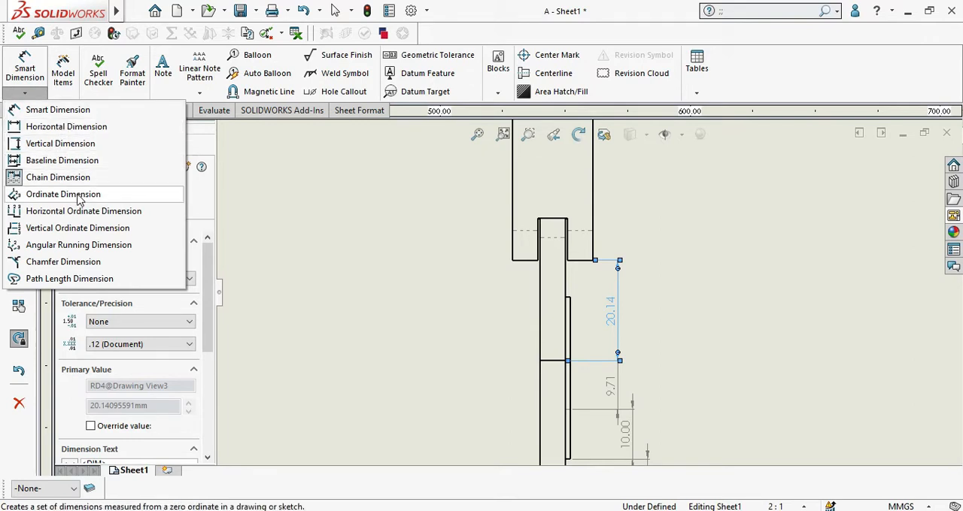
pyautogui.click(489, 320)
pyautogui.scroll(2, 246, 71)
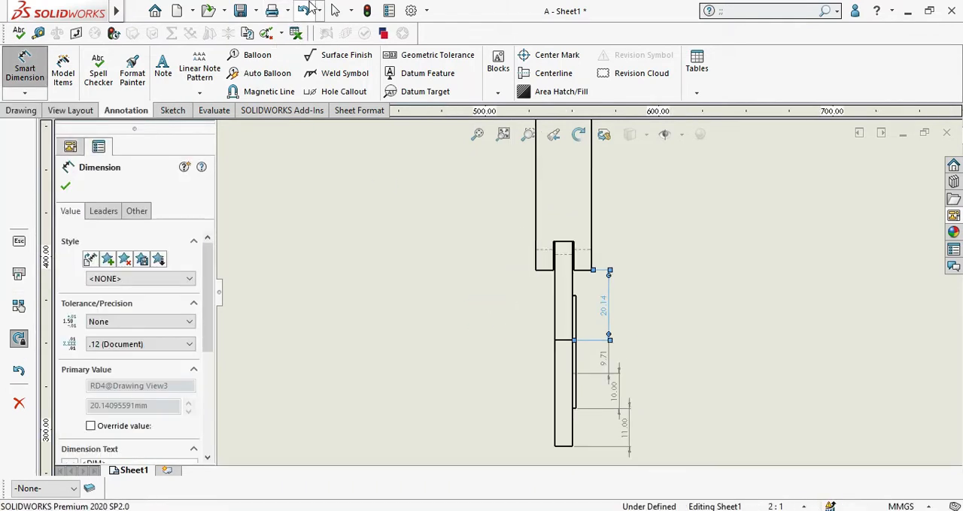
# Step: End the chain dimensioning and delete all vertical and horizontal baseline dimensions from the lower view
pyautogui.press('f')
pyautogui.scroll(-3, 436, 397)
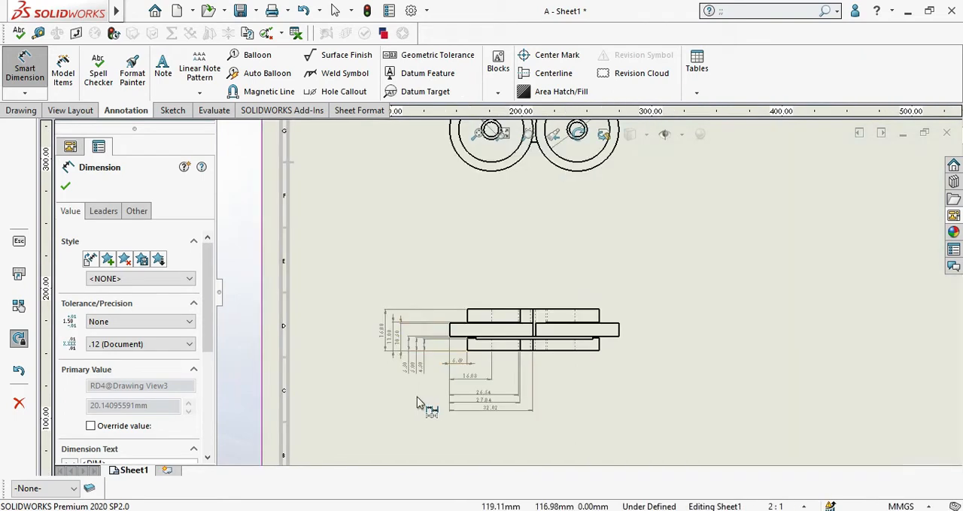
pyautogui.press('Escape')
pyautogui.moveTo(368, 284); pyautogui.dragTo(559, 416)
pyautogui.press('Delete')
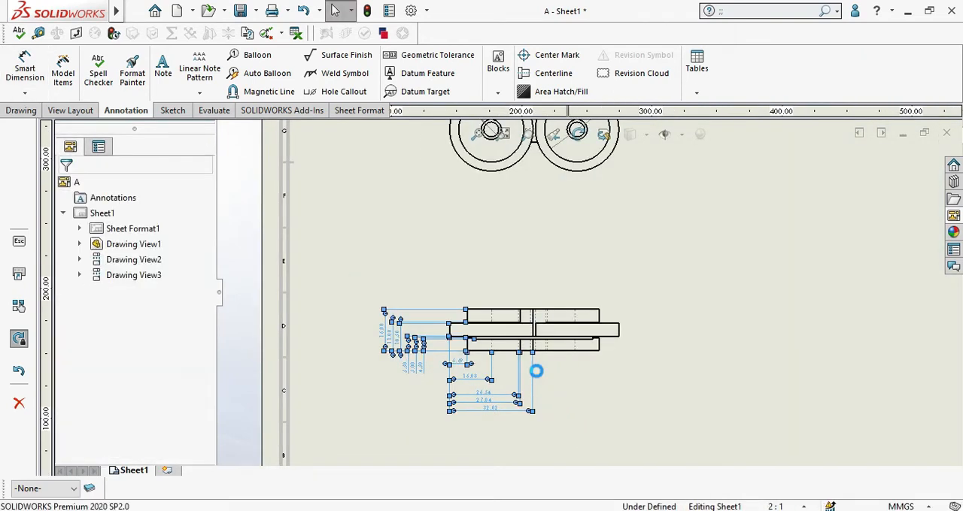
# Step: Place the zero ordinate dimension below the bottom block's lower-left corner in the lower view
pyautogui.scroll(-3, 526, 373)
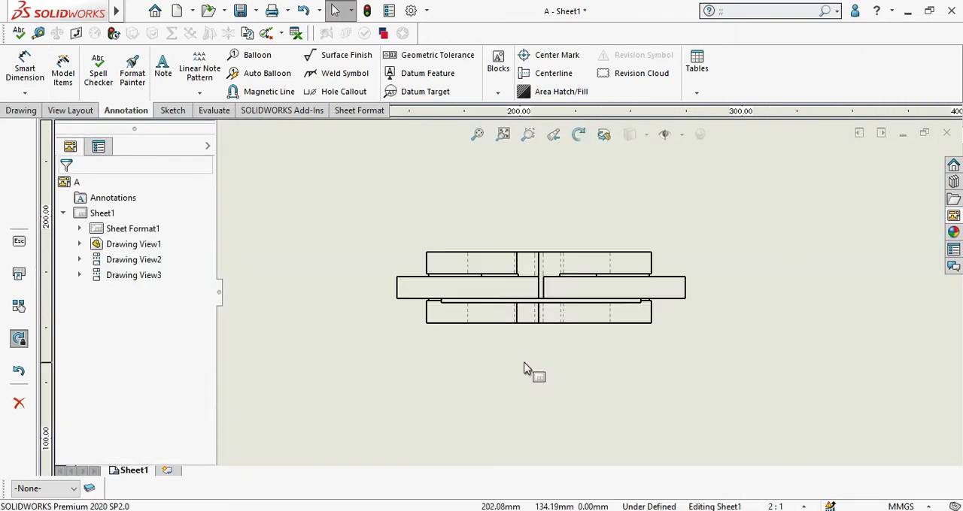
pyautogui.click(27, 93)
pyautogui.click(58, 194)
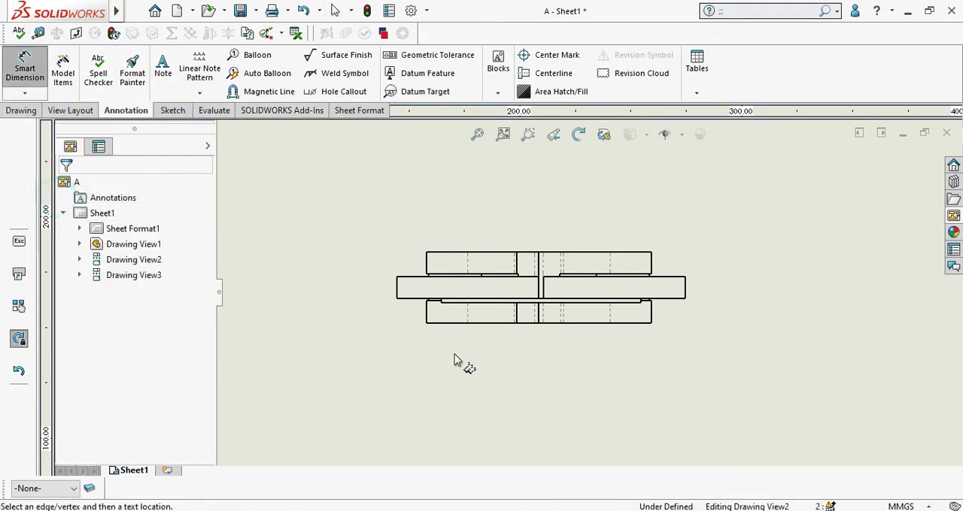
pyautogui.scroll(-3, 453, 361)
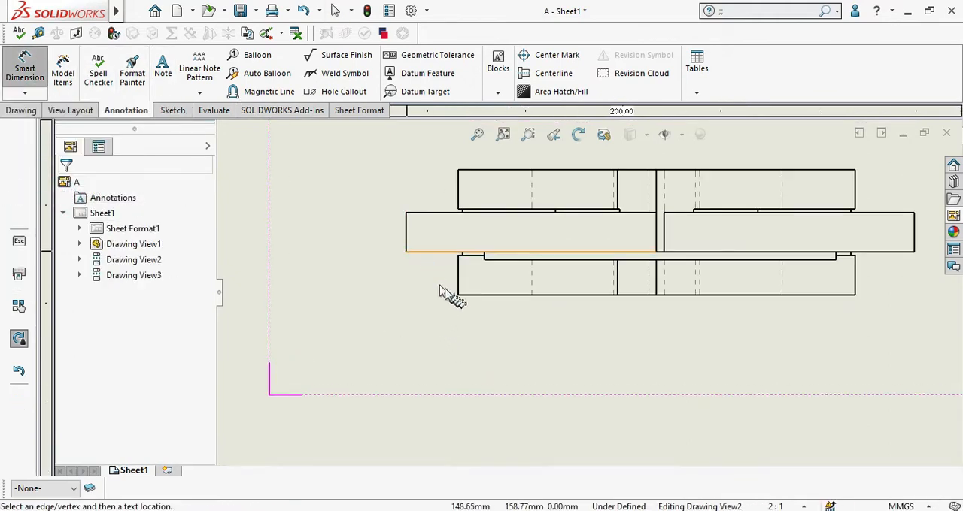
pyautogui.click(458, 296)
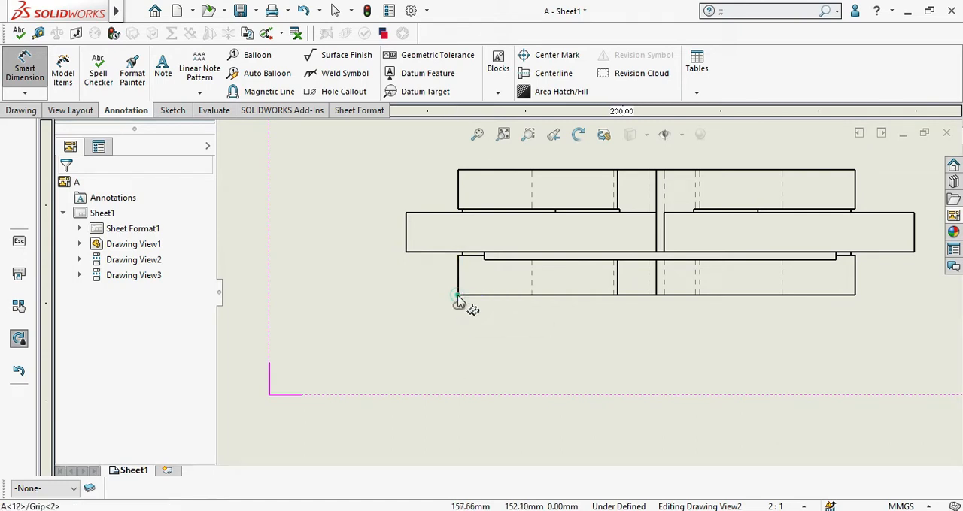
pyautogui.click(460, 377)
# Step: Add ordinate dimensions to the bottom block's first three hidden lines, its central solid edge and the second line of the close hidden pair
pyautogui.click(531, 284)
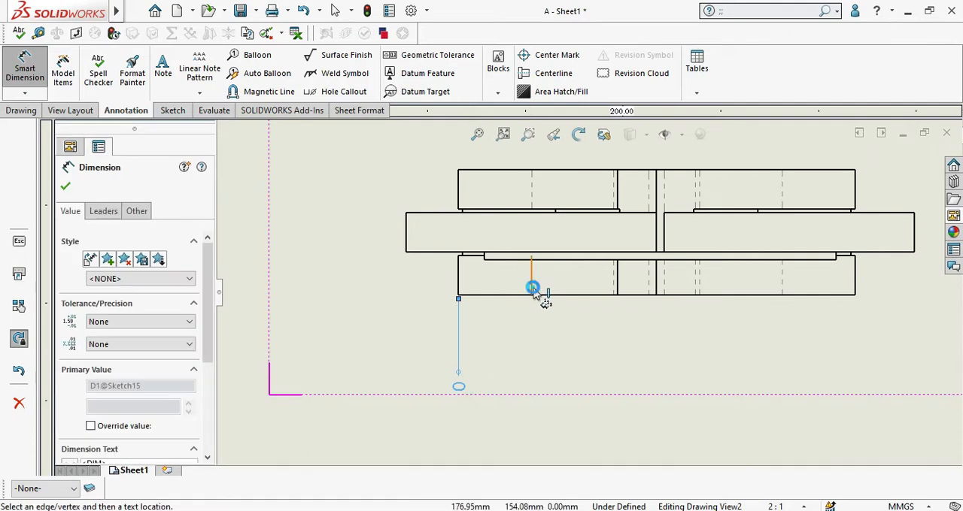
pyautogui.click(618, 294)
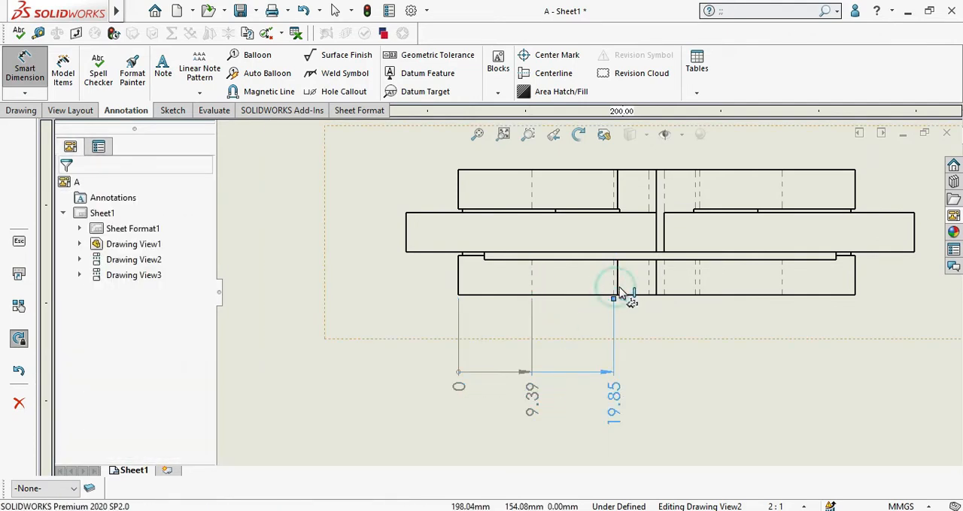
pyautogui.click(656, 288)
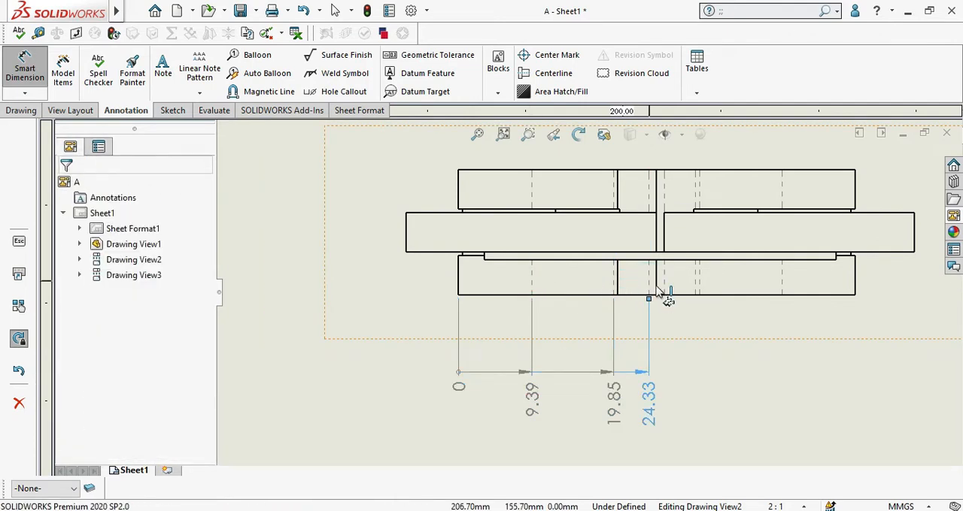
pyautogui.click(659, 289)
pyautogui.click(701, 290)
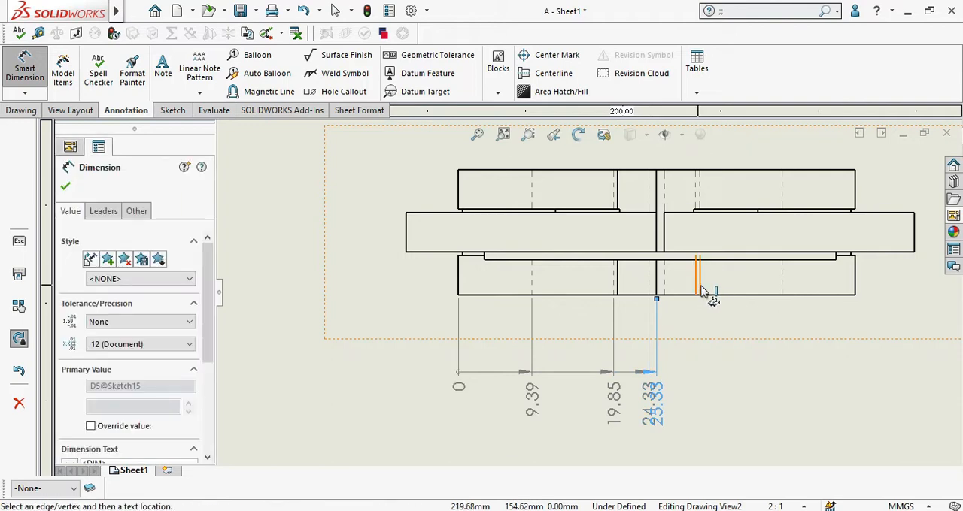
# Step: Extend the ordinate dimensions to the bottom block's last hidden line and its right edge
pyautogui.scroll(-2, 700, 394)
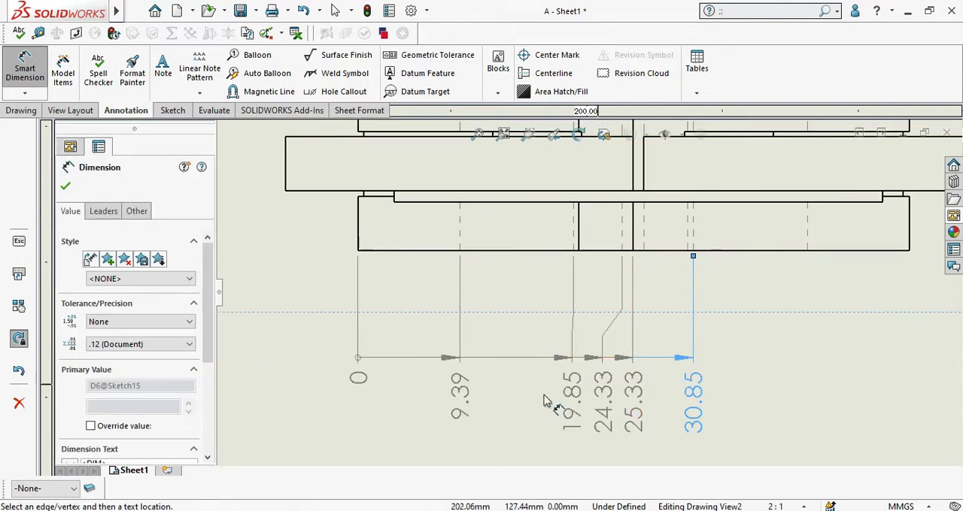
pyautogui.click(806, 230)
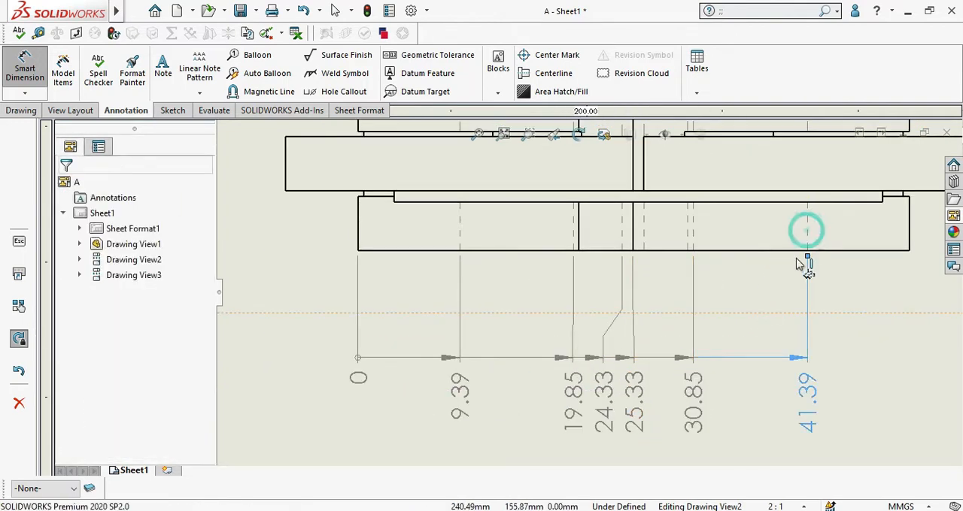
pyautogui.scroll(1, 812, 322)
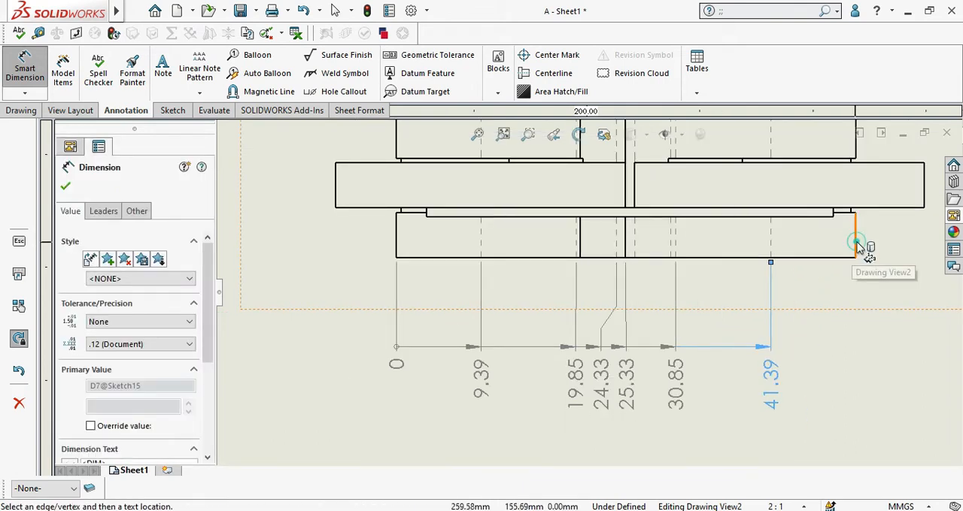
pyautogui.click(855, 242)
pyautogui.scroll(1, 531, 215)
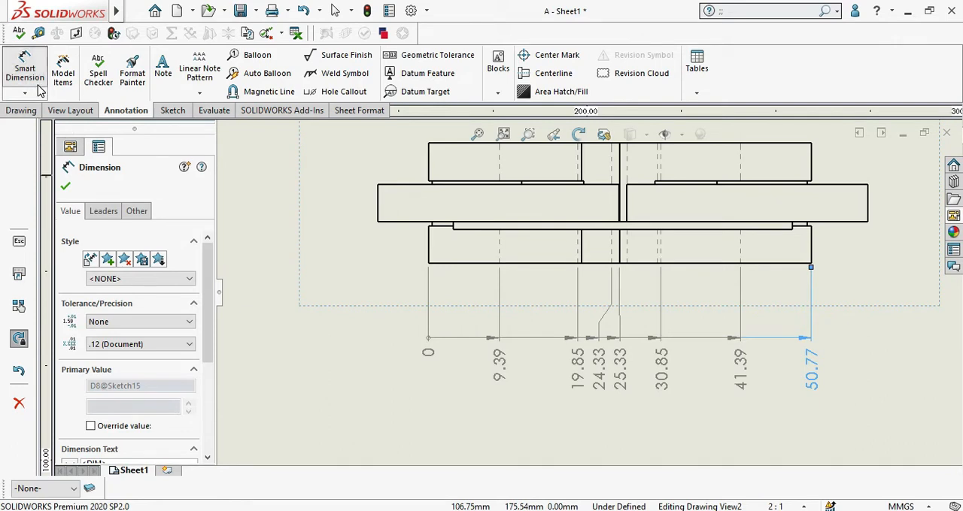
# Step: Place a zero ordinate dimension for the bottom block's lower edge, outside the block's left end in the lower view
pyautogui.click(29, 92)
pyautogui.click(38, 194)
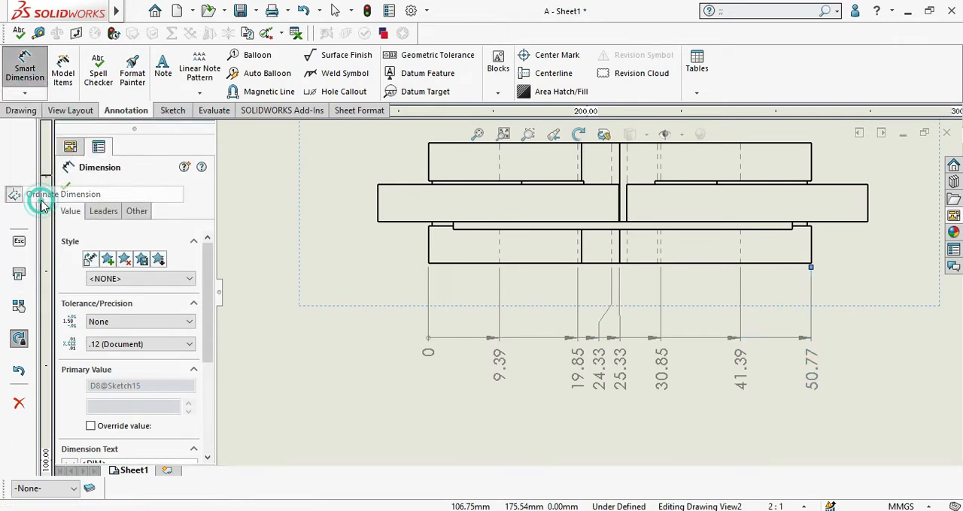
pyautogui.click(24, 93)
pyautogui.click(42, 192)
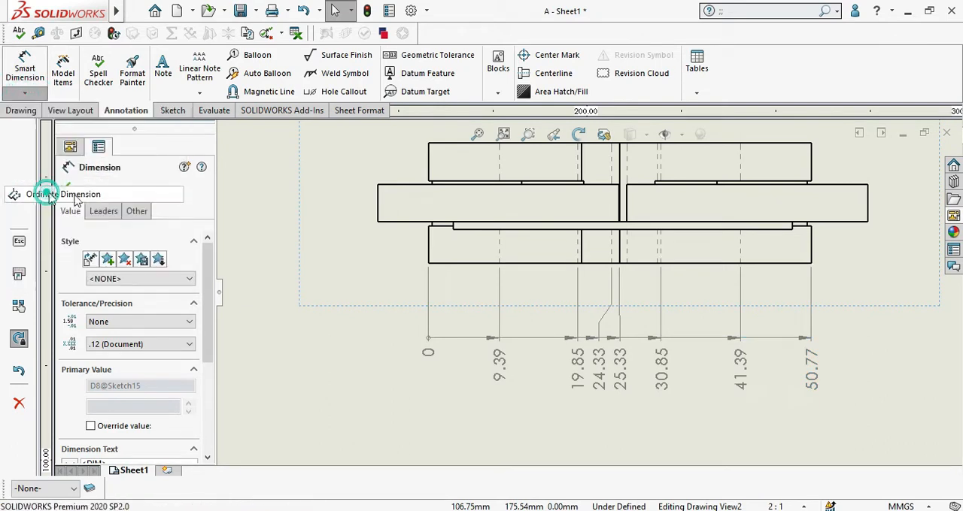
pyautogui.click(436, 264)
pyautogui.click(319, 263)
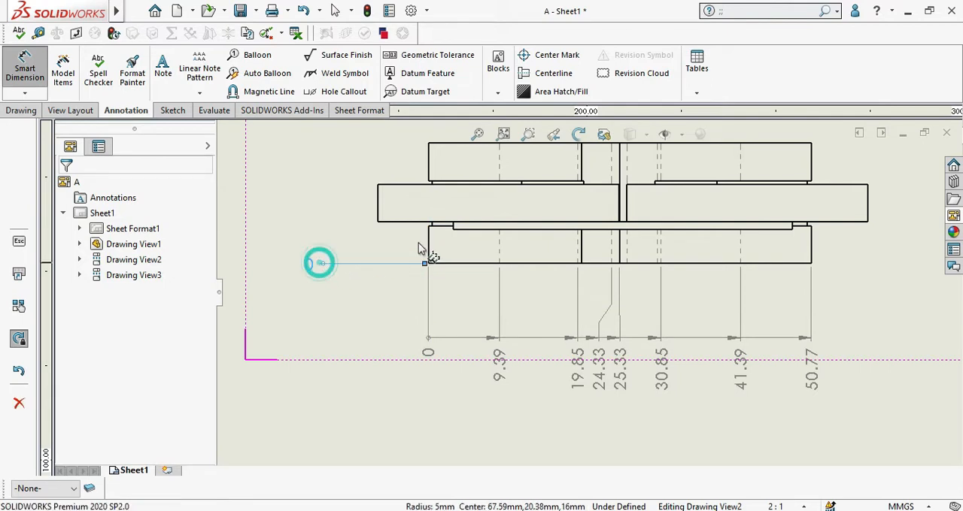
# Step: Add vertical ordinate dimensions to the thin plate's lower edge, the bottom block's upper edge and the left middle bar's lower and upper edges
pyautogui.scroll(-2, 468, 242)
pyautogui.click(463, 228)
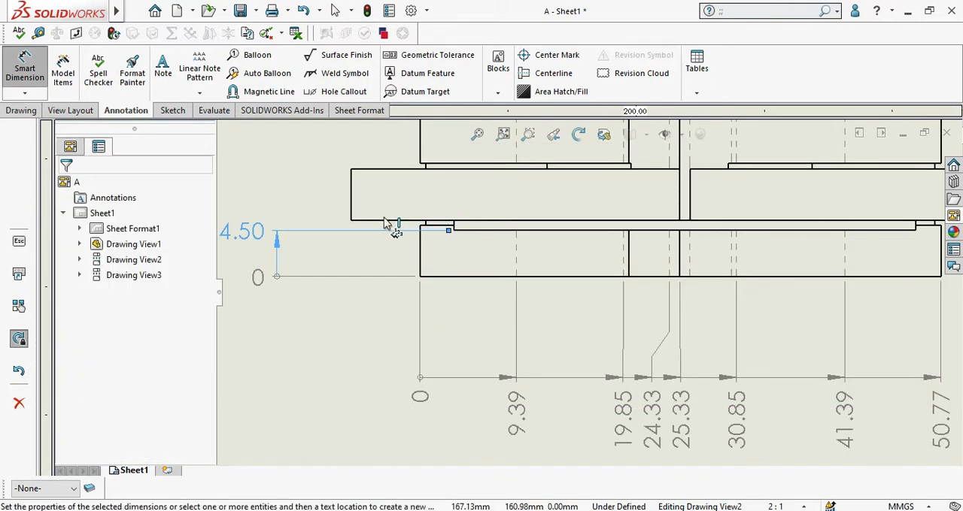
pyautogui.click(440, 226)
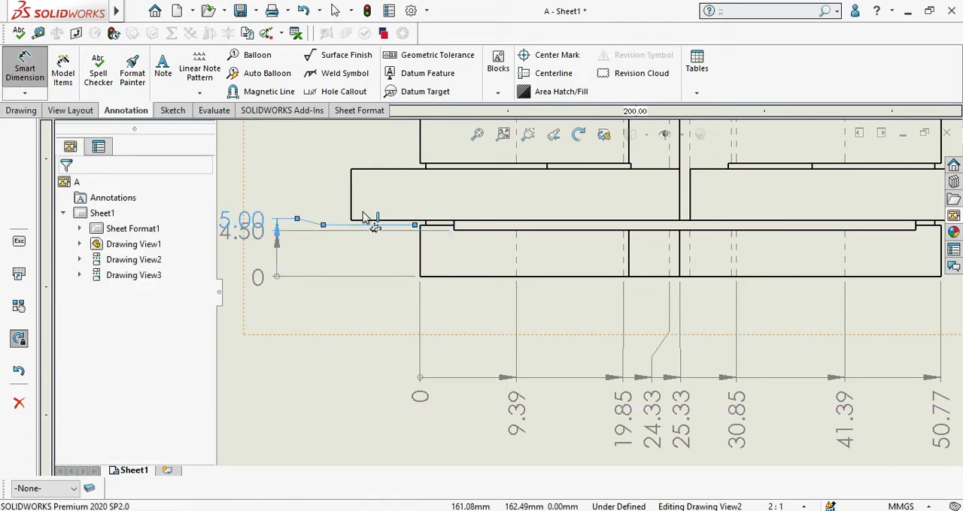
pyautogui.click(363, 218)
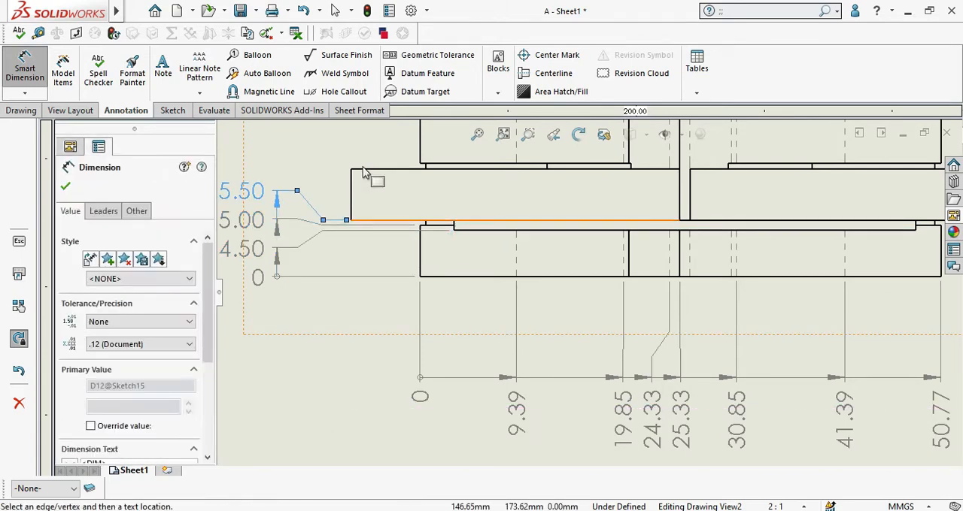
pyautogui.click(361, 170)
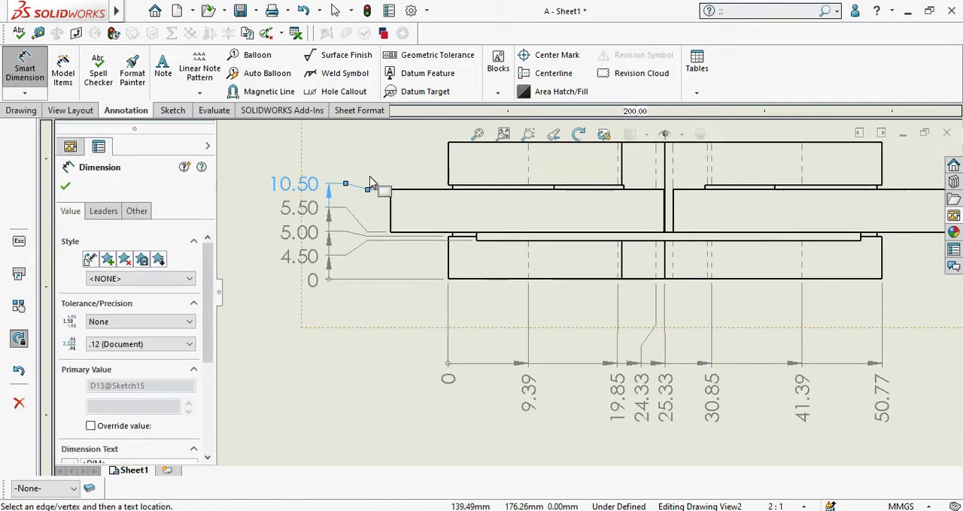
pyautogui.rightClick(373, 187)
pyautogui.click(387, 201)
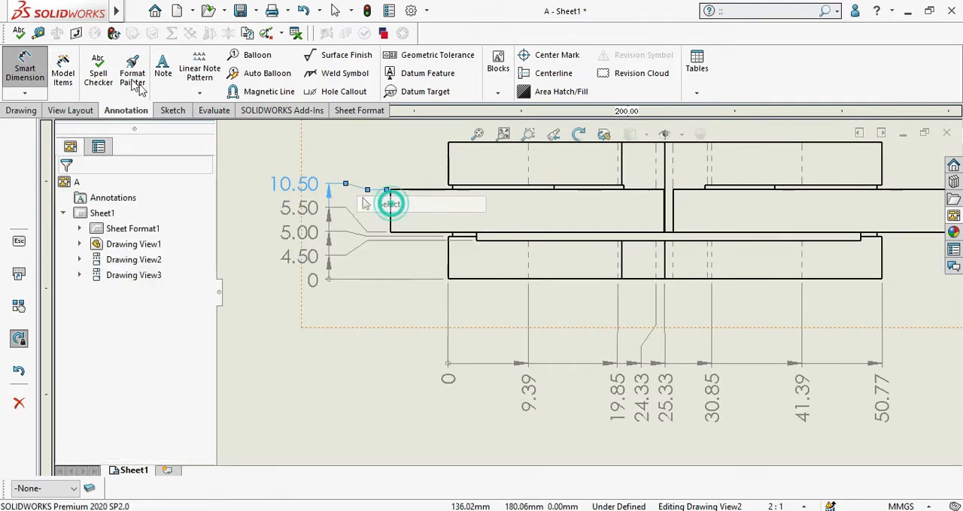
pyautogui.click(26, 94)
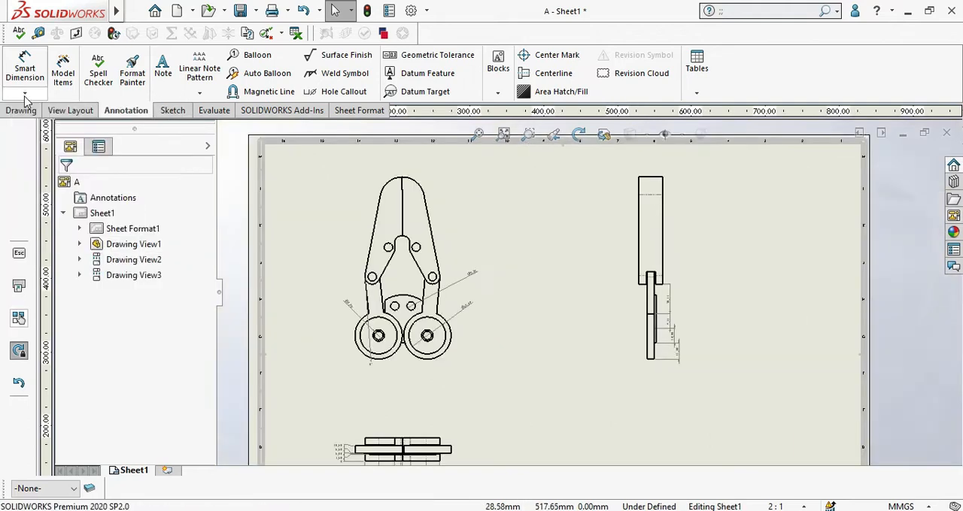
pyautogui.click(25, 95)
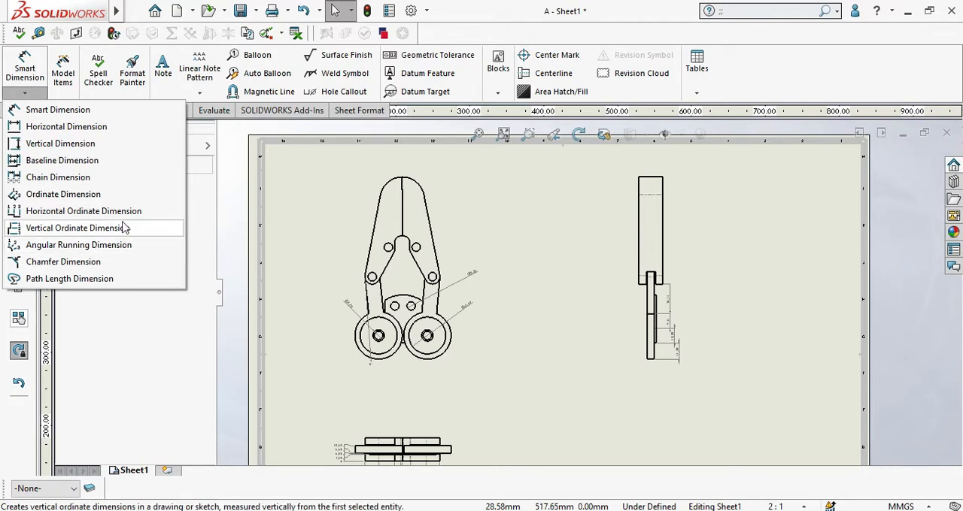
# Step: Sketch a horizontal line about 28 mm long between the front and side views, with a vertical line down from its right end
pyautogui.click(172, 110)
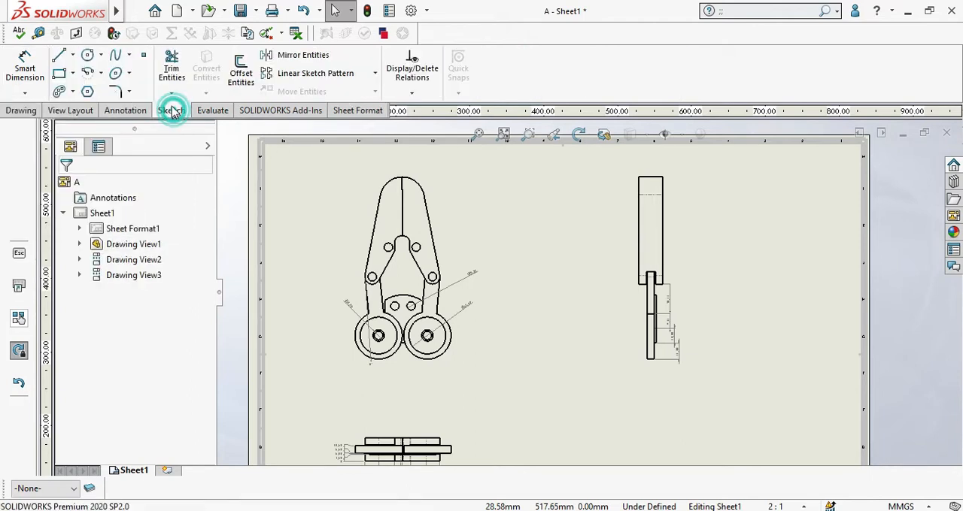
pyautogui.click(72, 55)
pyautogui.click(82, 75)
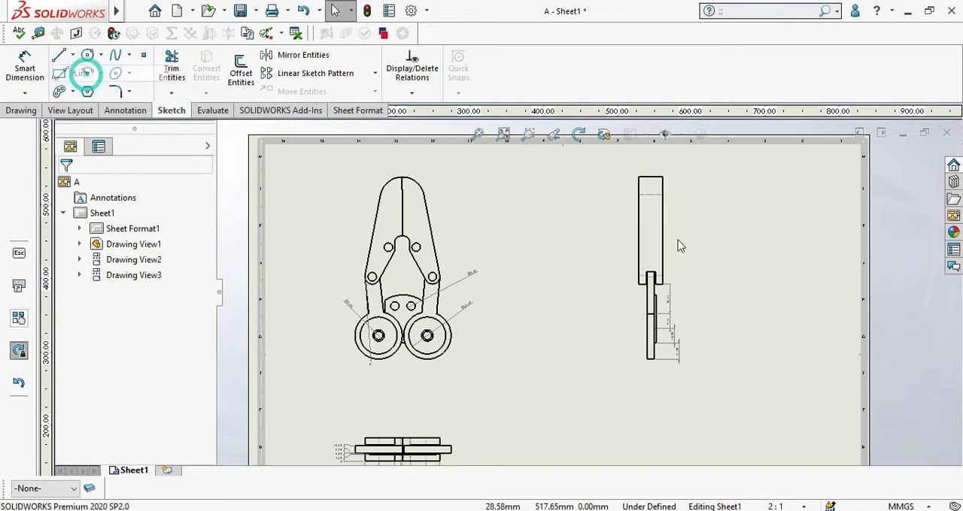
pyautogui.scroll(-5, 509, 228)
pyautogui.click(459, 216)
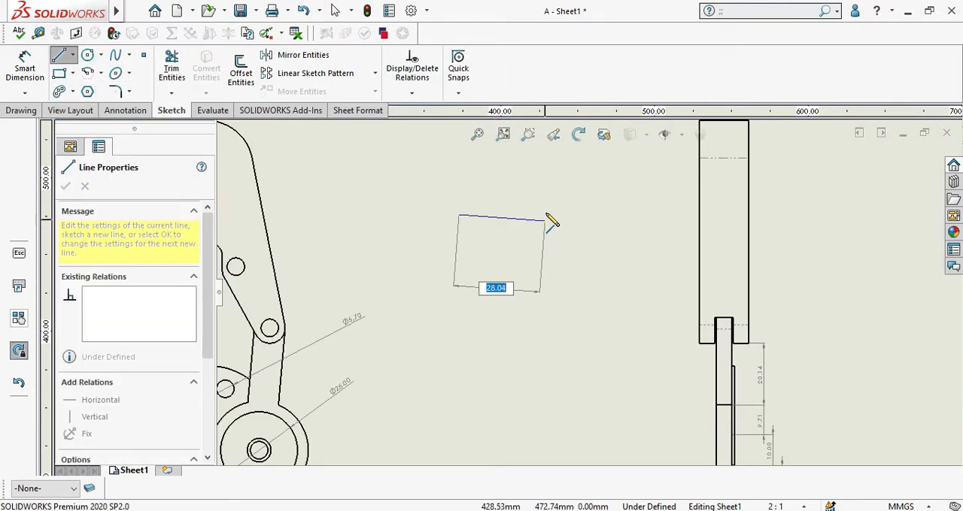
pyautogui.click(545, 216)
pyautogui.click(545, 299)
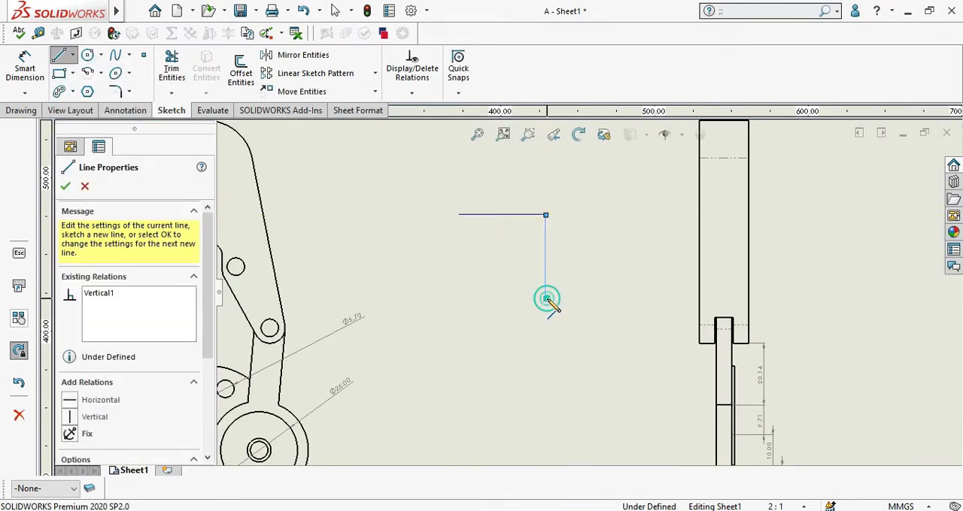
pyautogui.rightClick(547, 298)
pyautogui.click(573, 61)
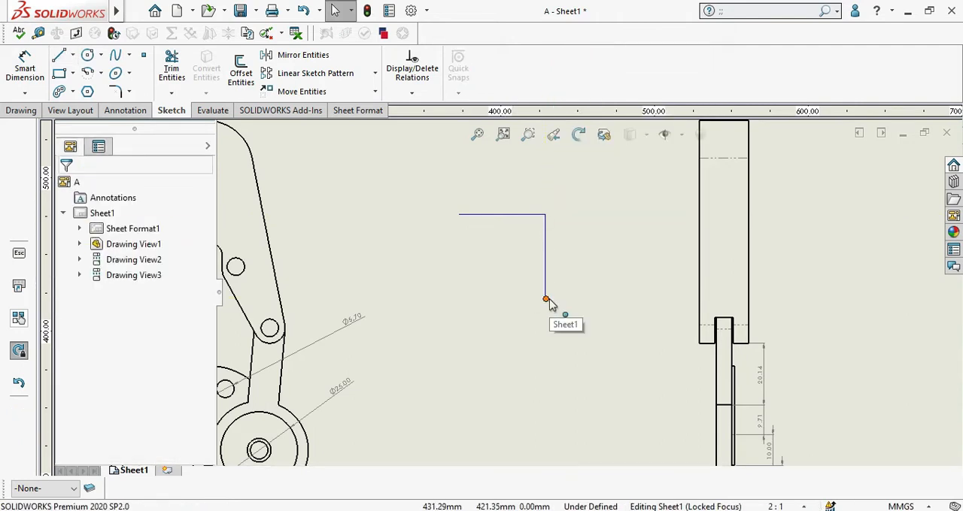
# Step: Add an angular running dimension from the baseline joining the two lines' free ends to their shared corner, and move its arc outward
pyautogui.click(25, 92)
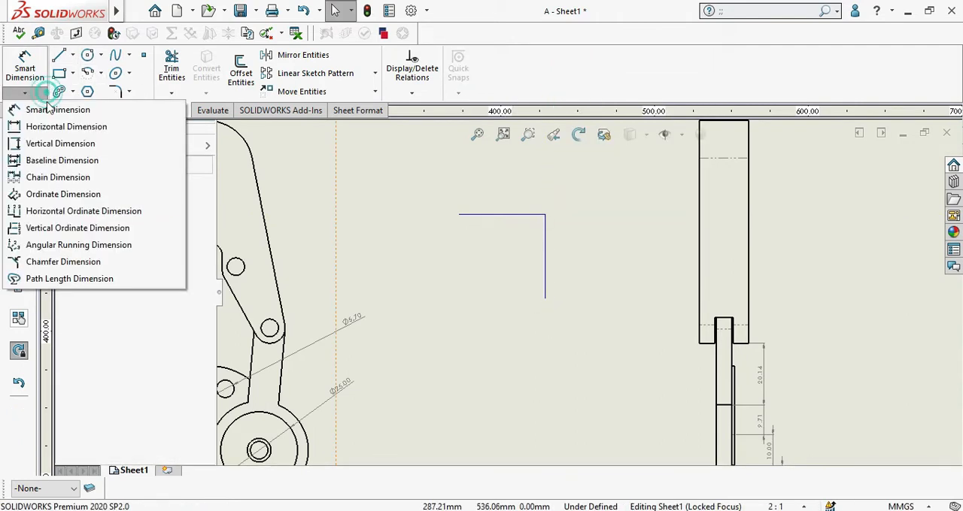
pyautogui.click(52, 248)
pyautogui.scroll(1, 467, 209)
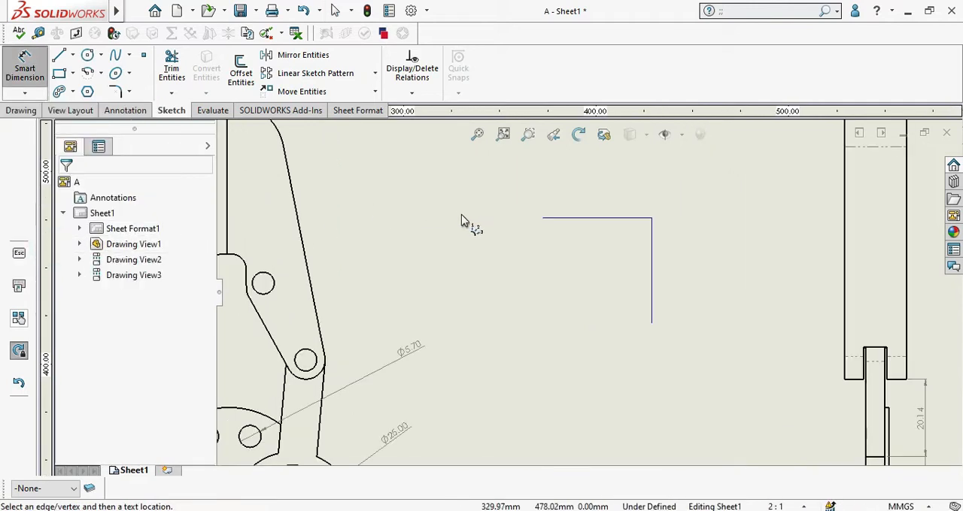
pyautogui.click(543, 218)
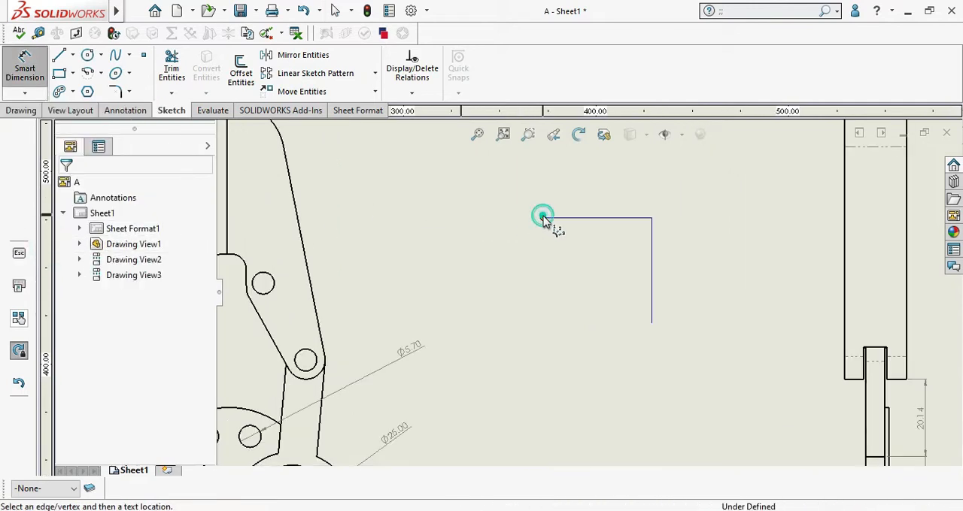
pyautogui.click(651, 325)
pyautogui.click(651, 221)
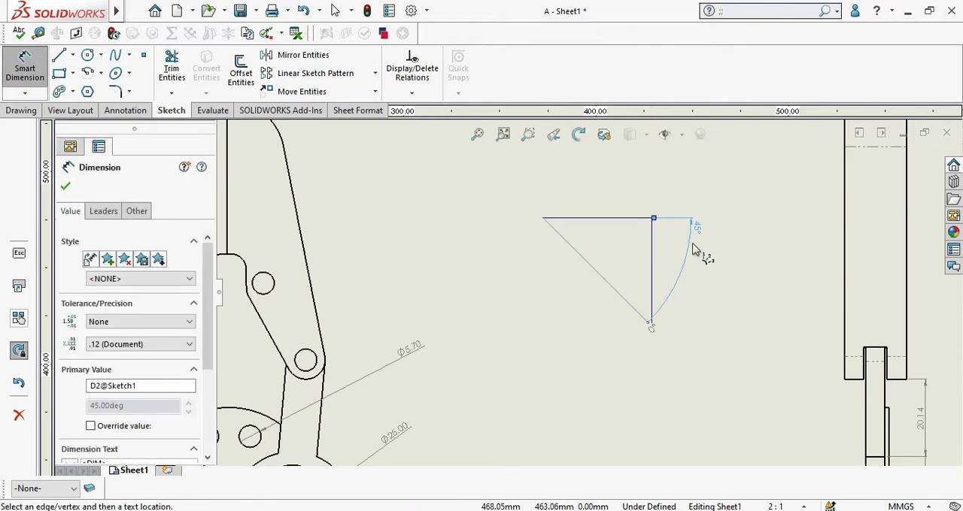
pyautogui.scroll(-3, 695, 250)
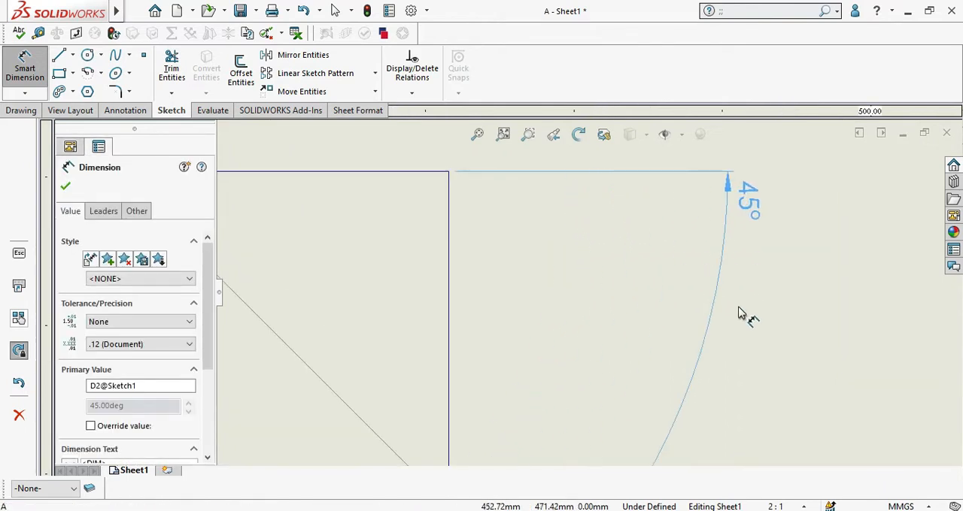
pyautogui.click(638, 281)
pyautogui.scroll(2, 526, 325)
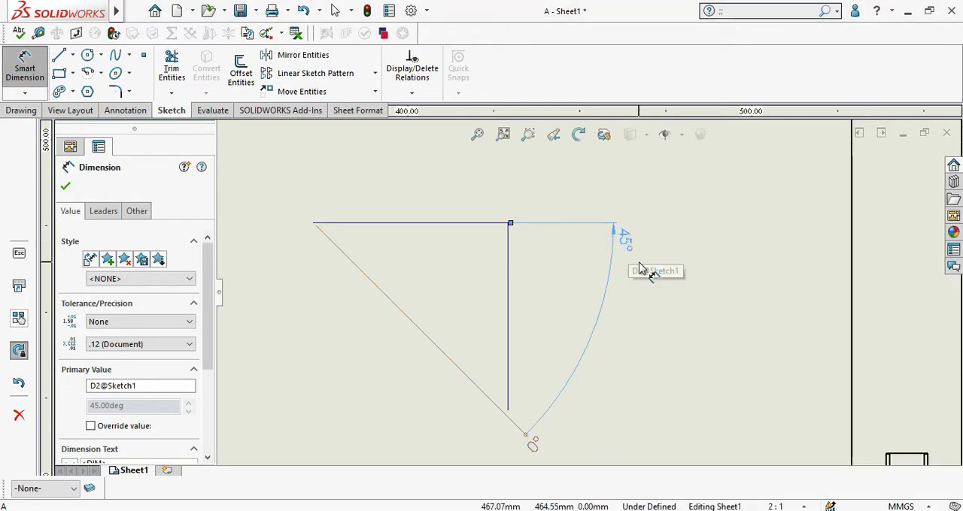
# Step: End the angular running dimensioning
pyautogui.click(27, 93)
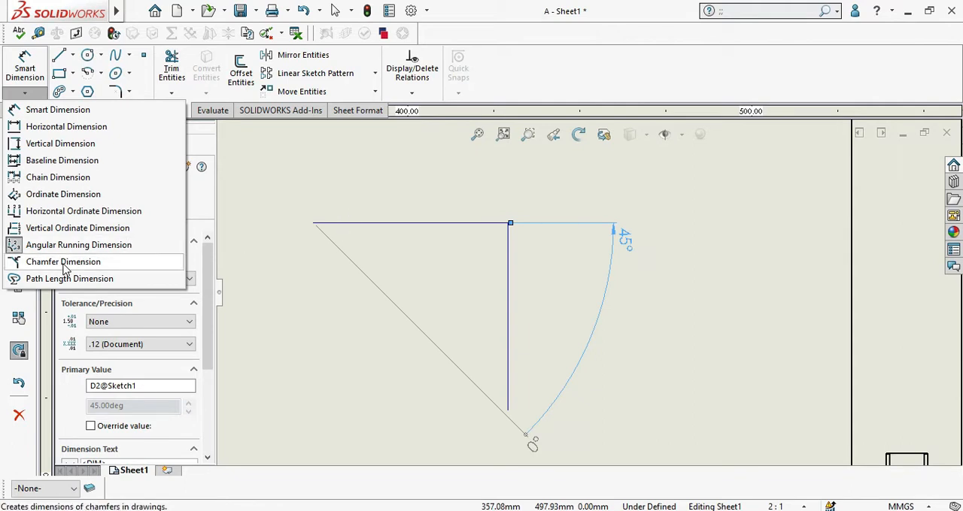
pyautogui.click(285, 142)
pyautogui.scroll(4, 476, 211)
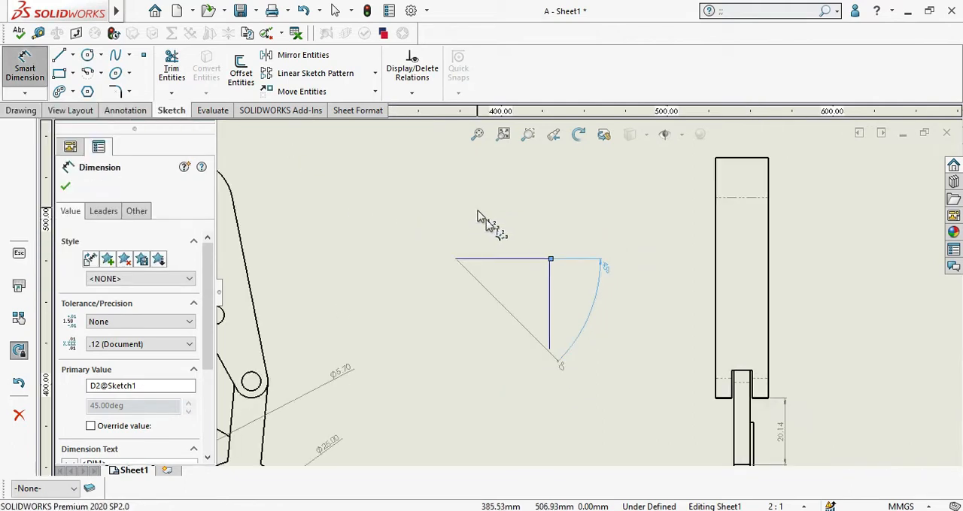
pyautogui.press('Escape')
# Step: Open the source assembly a.sldasm from the side view
pyautogui.scroll(3, 634, 286)
pyautogui.scroll(-3, 685, 244)
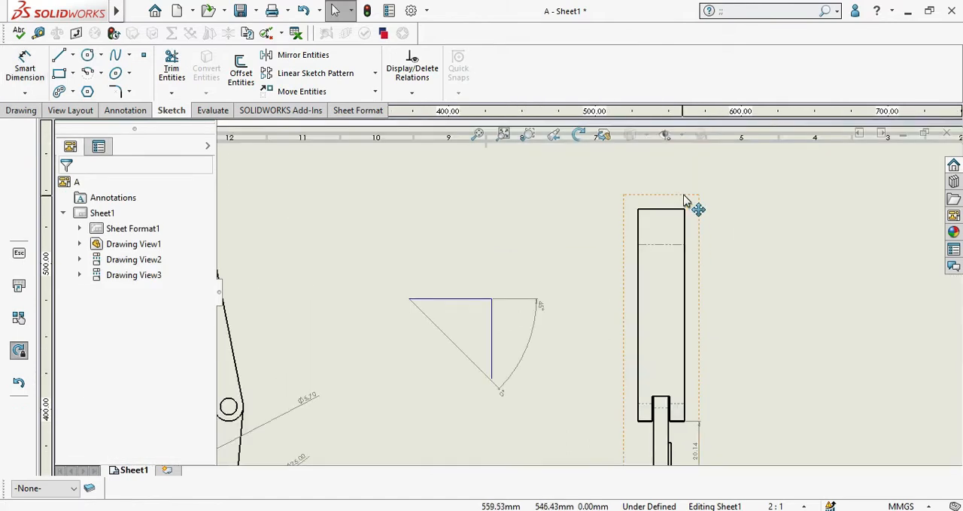
pyautogui.scroll(2, 582, 234)
pyautogui.scroll(3, 581, 233)
pyautogui.scroll(-3, 628, 239)
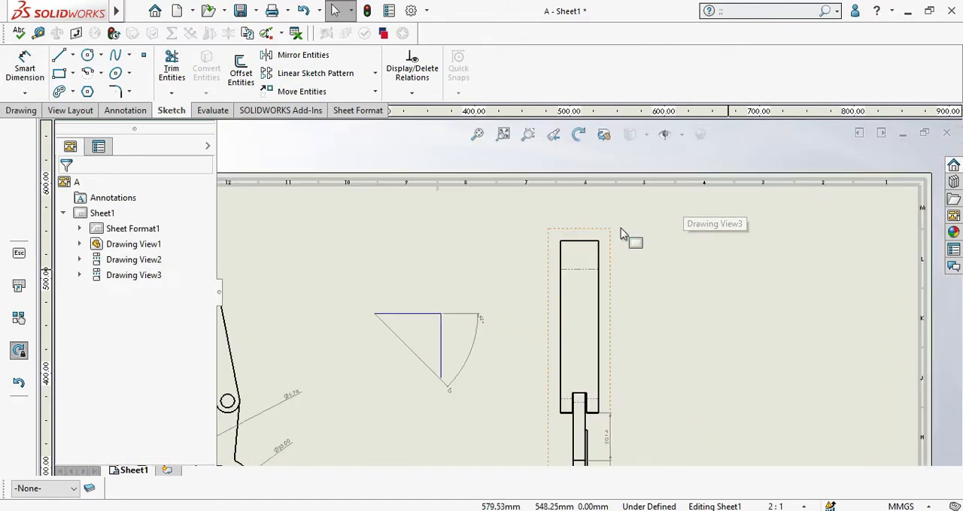
pyautogui.click(608, 228)
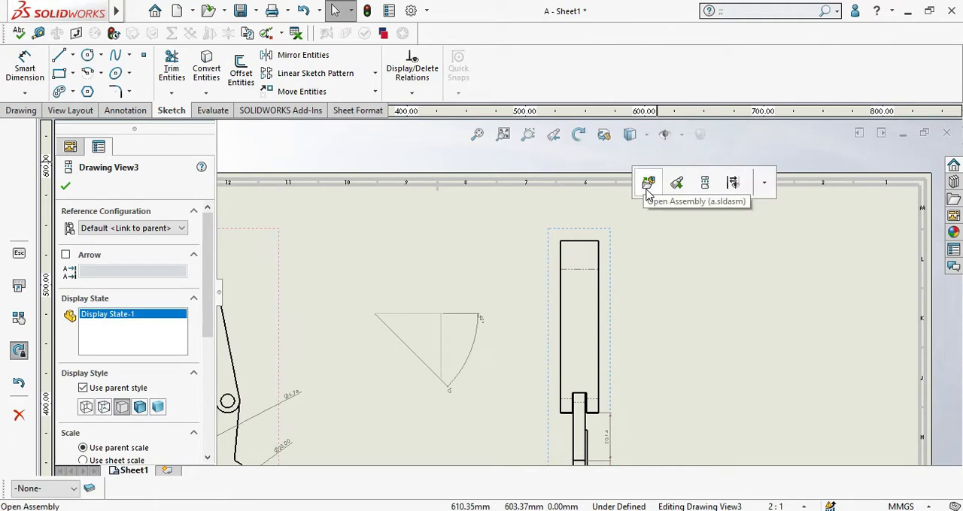
pyautogui.click(648, 184)
pyautogui.scroll(-5, 490, 239)
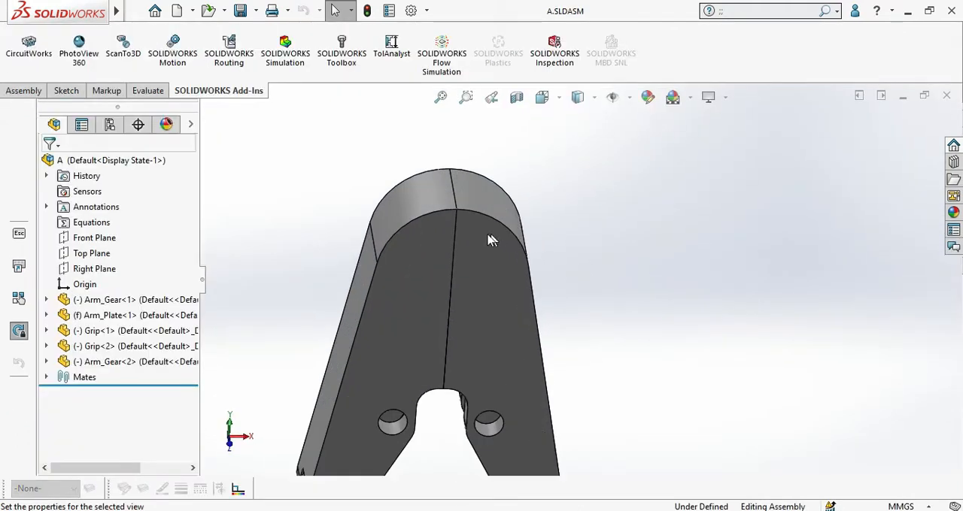
pyautogui.click(444, 216)
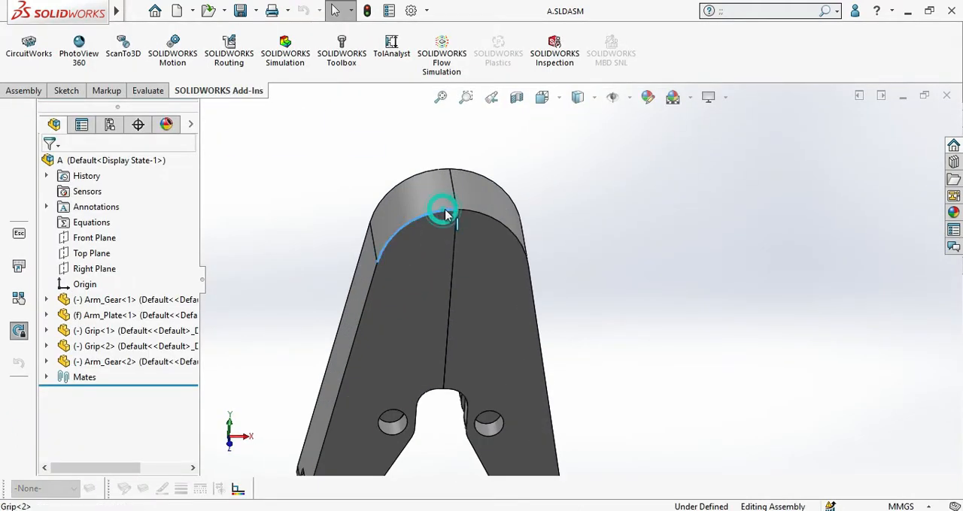
pyautogui.click(627, 164)
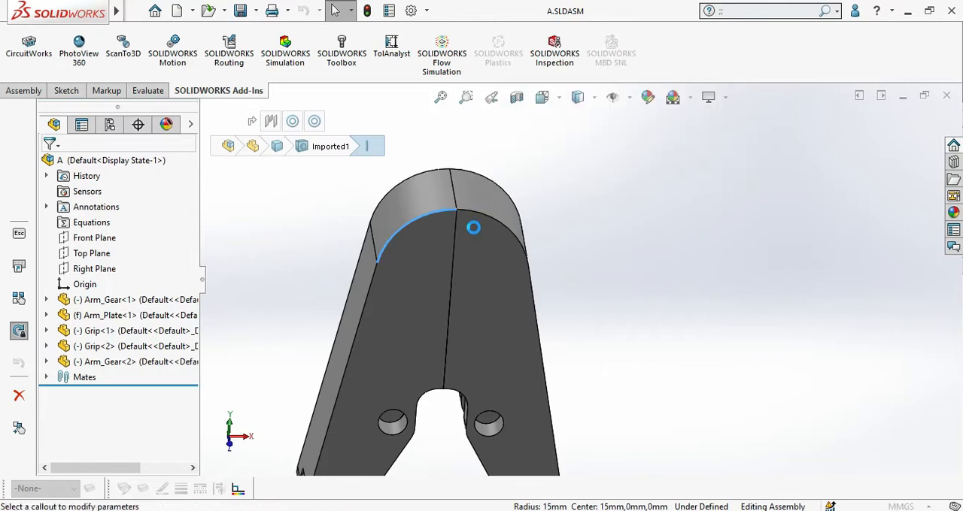
pyautogui.press('Escape')
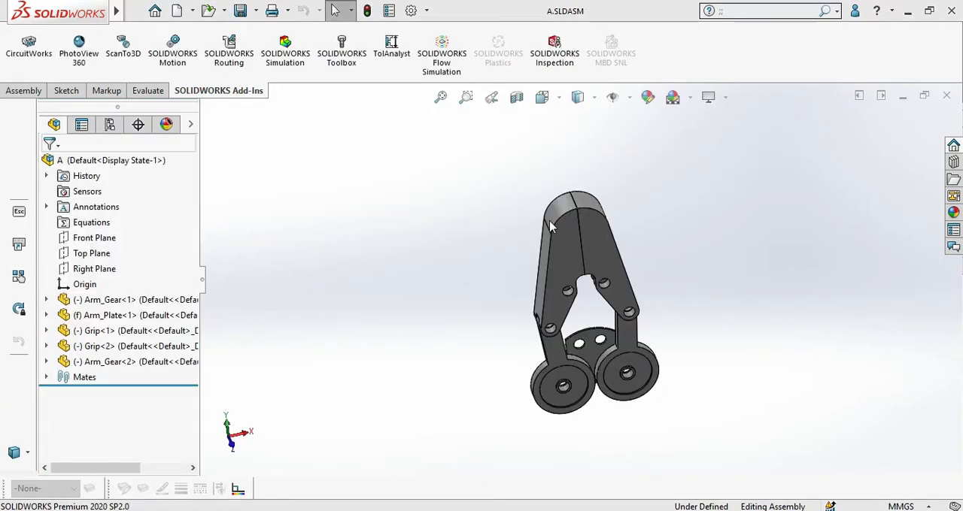
# Step: Open the left grip's part file grip.sldprt from the assembly and decline feature recognition
pyautogui.click(559, 227)
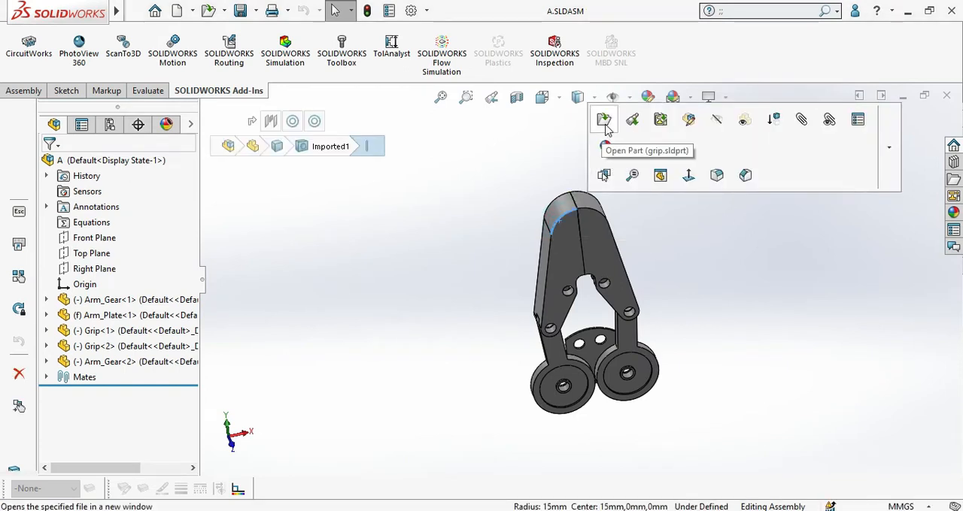
pyautogui.click(558, 214)
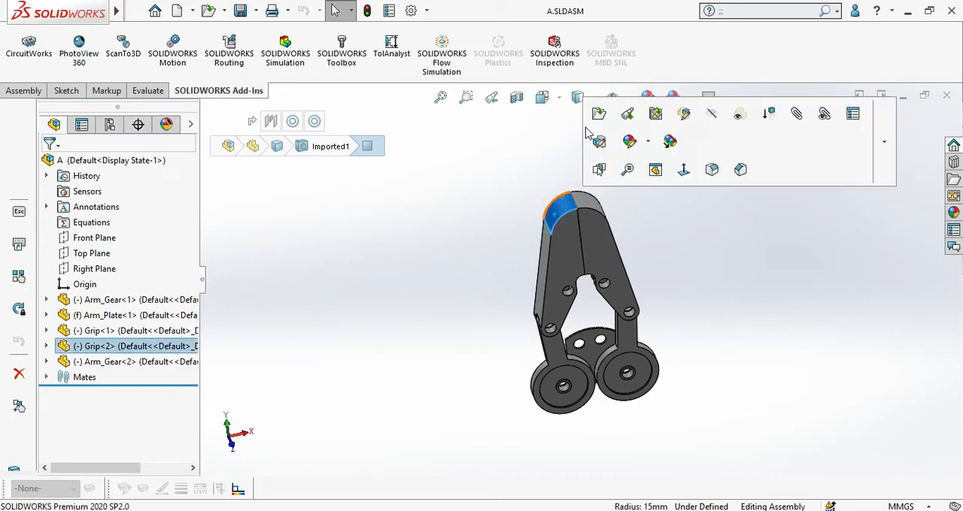
pyautogui.click(574, 237)
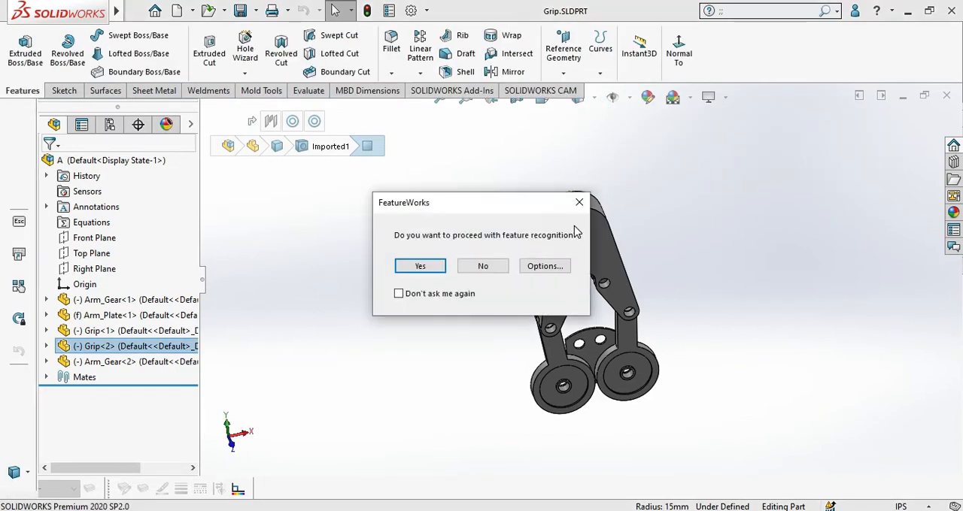
pyautogui.click(483, 267)
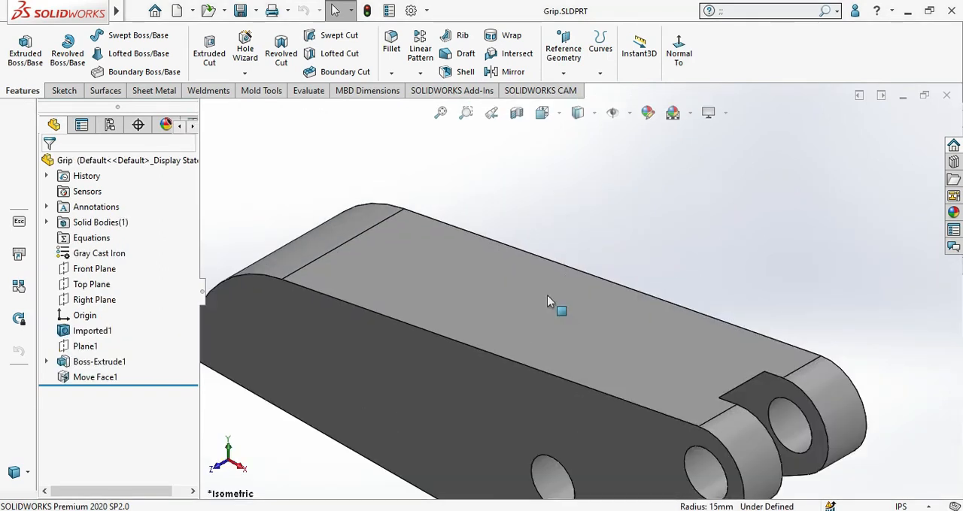
pyautogui.moveTo(559, 308); pyautogui.dragTo(485, 364, button='middle')
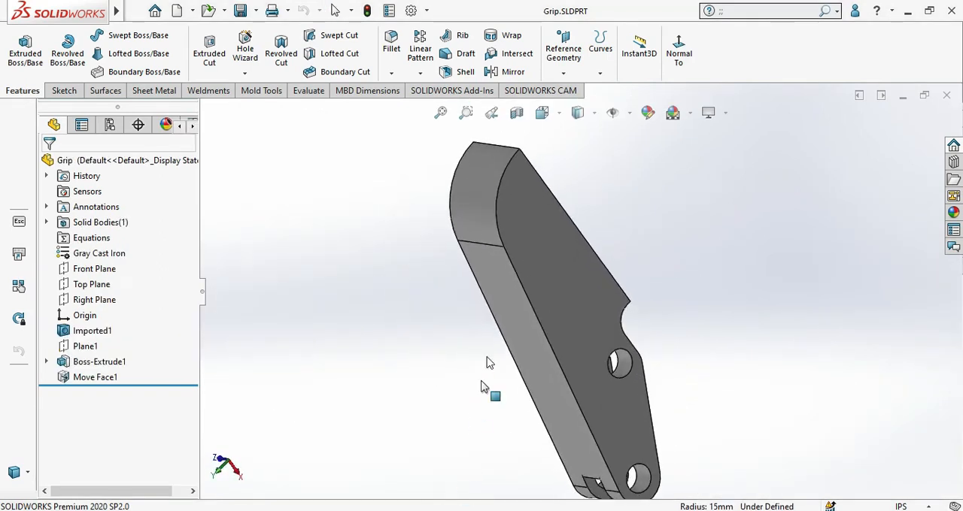
# Step: Try to chamfer the two curved edges at the grip's rounded tip with a distance of 1 in at 45°
pyautogui.click(515, 168)
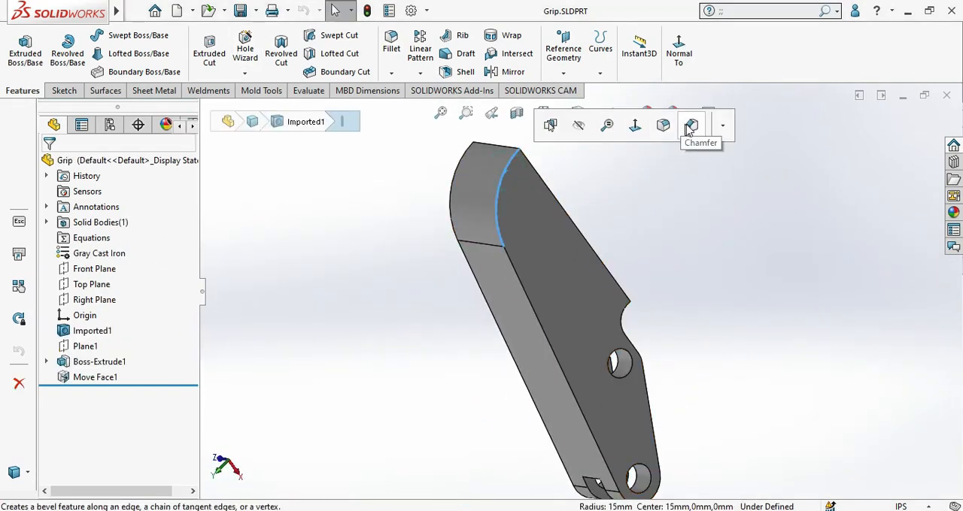
pyautogui.click(690, 127)
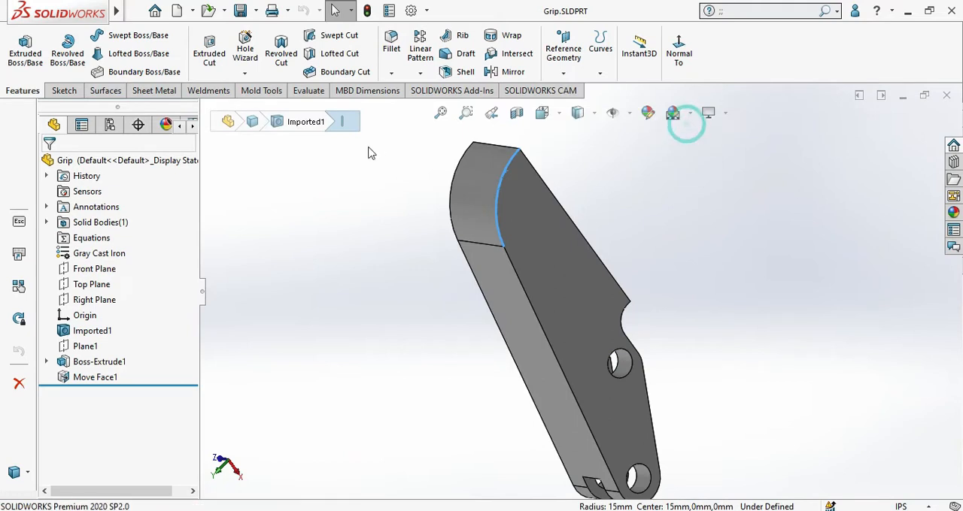
pyautogui.click(460, 158)
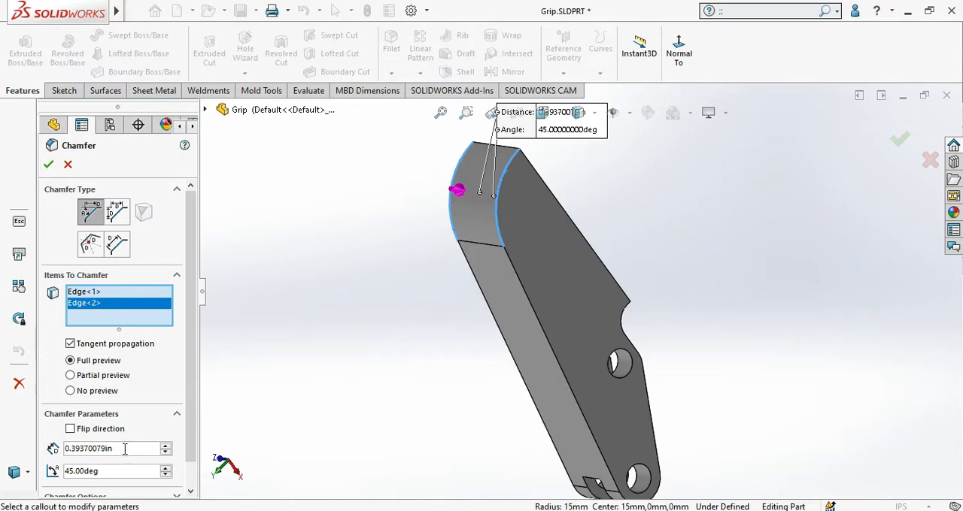
pyautogui.write('1')
pyautogui.press('Return')
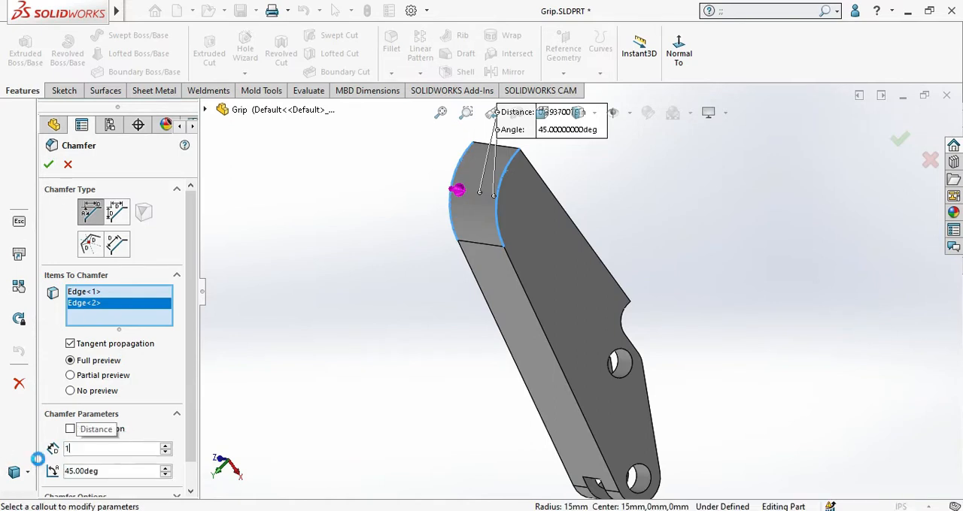
pyautogui.click(48, 165)
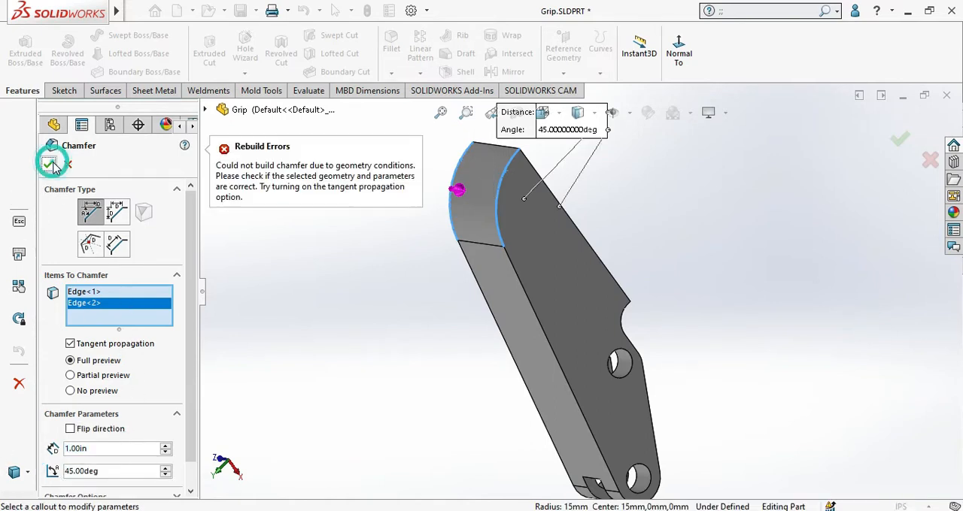
# Step: Try a chamfer distance of 0.25 in on the same two curved edges
pyautogui.click(92, 449)
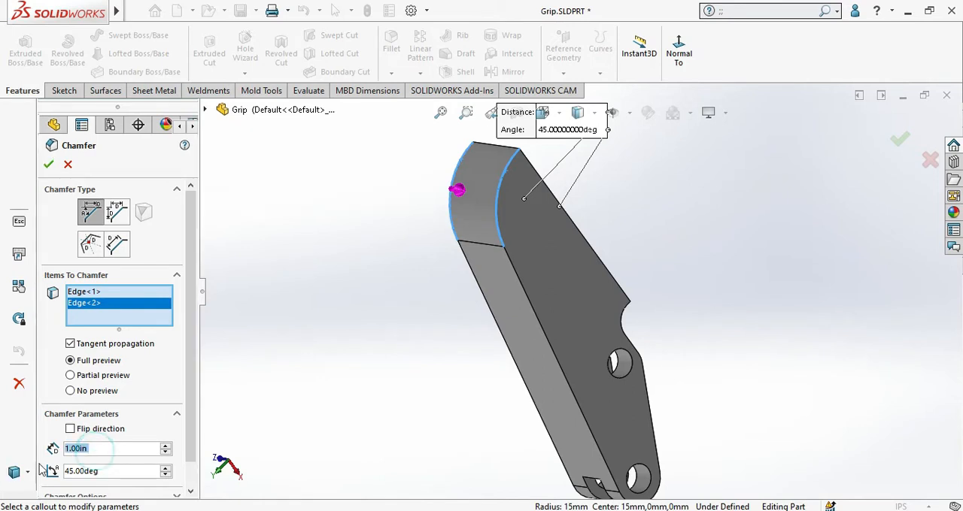
pyautogui.write('0.25')
pyautogui.press('Return')
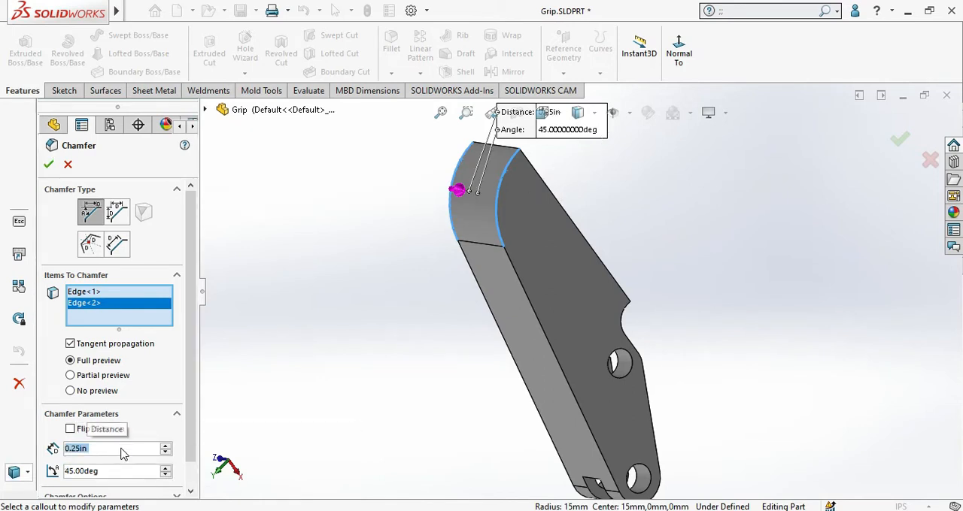
pyautogui.click(49, 165)
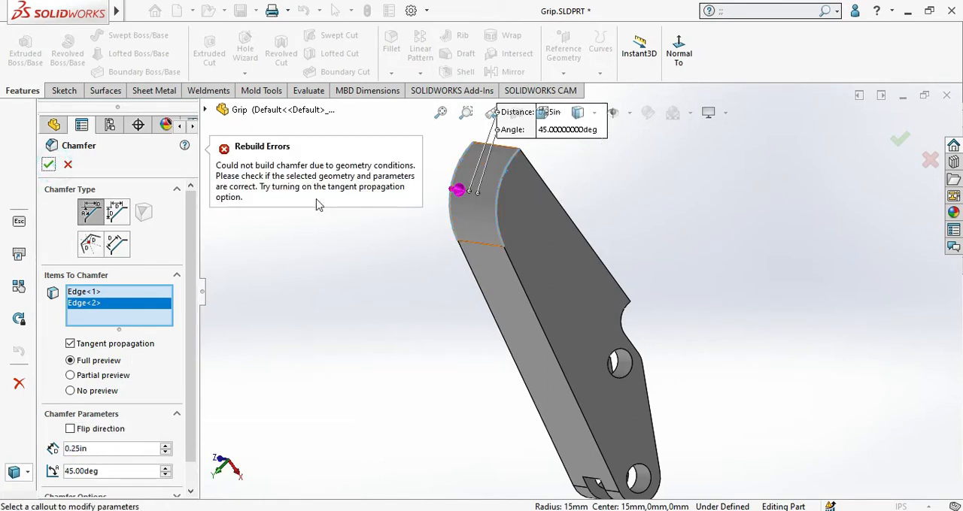
# Step: Set the chamfer distance to 0.05 in and create the 45° chamfer on the grip
pyautogui.click(86, 453)
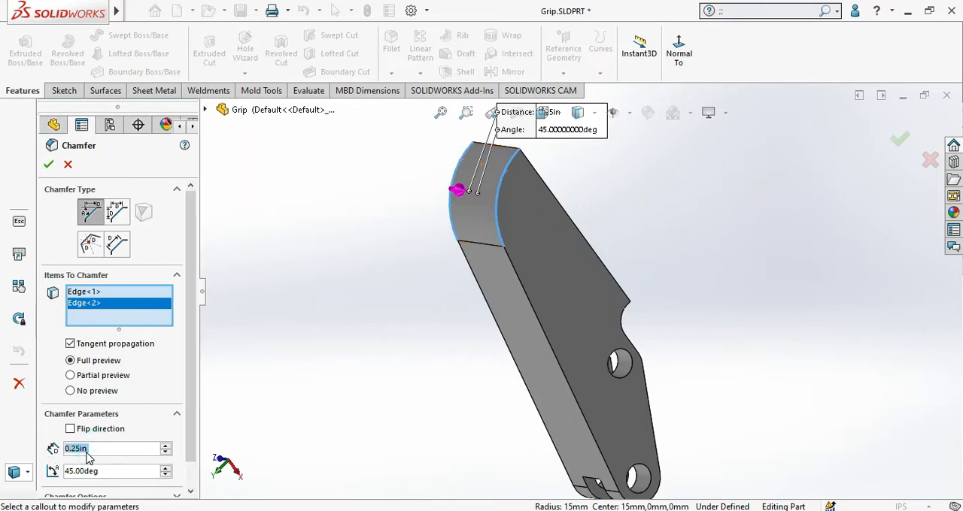
pyautogui.write('0.05')
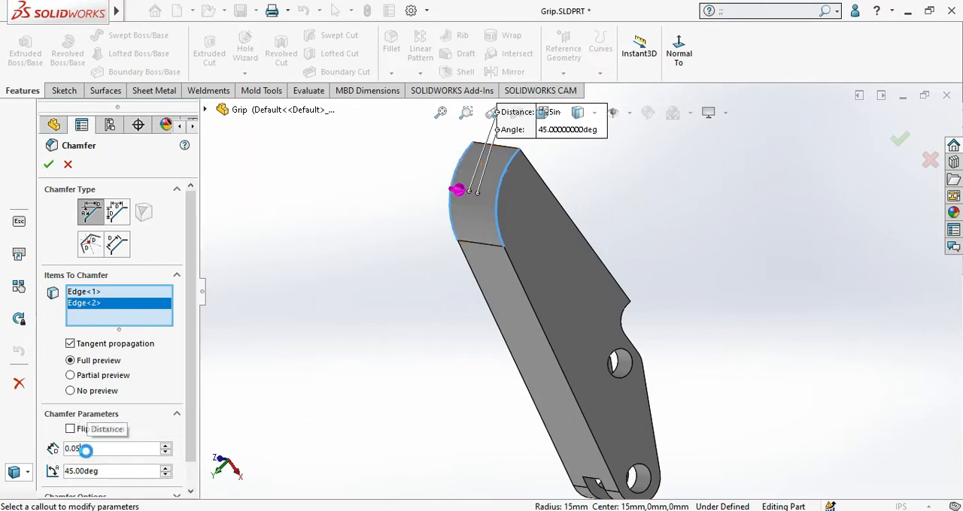
pyautogui.press('Return')
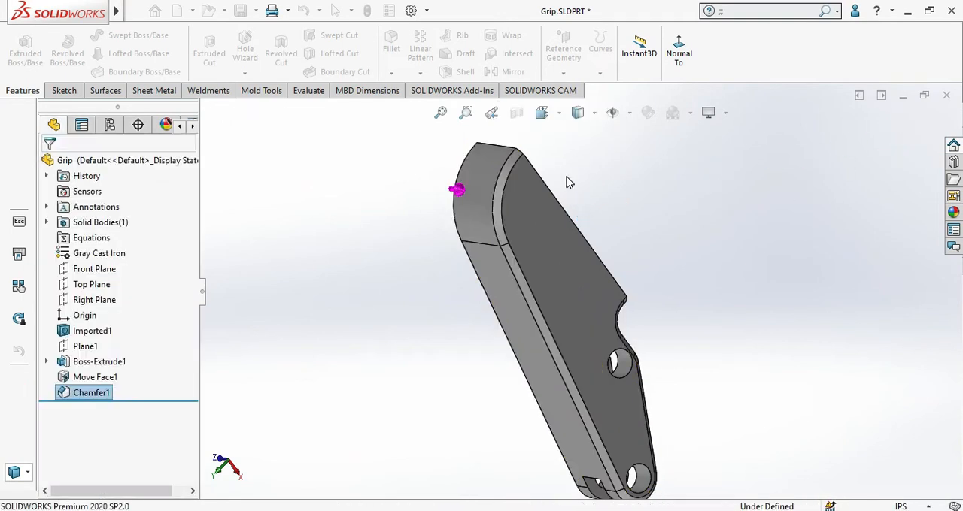
# Step: View the chamfered grip in isometric, close the part and the assembly A.SLDASM with changes saved, and return to the drawing
pyautogui.moveTo(499, 231); pyautogui.dragTo(556, 202, button='middle')
pyautogui.hotkey('ctrl', '7')
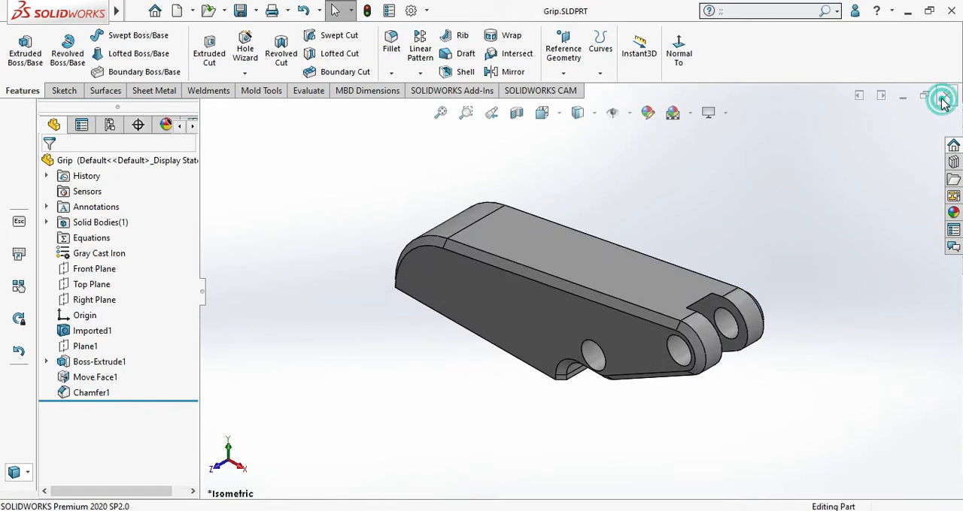
pyautogui.click(124, 88)
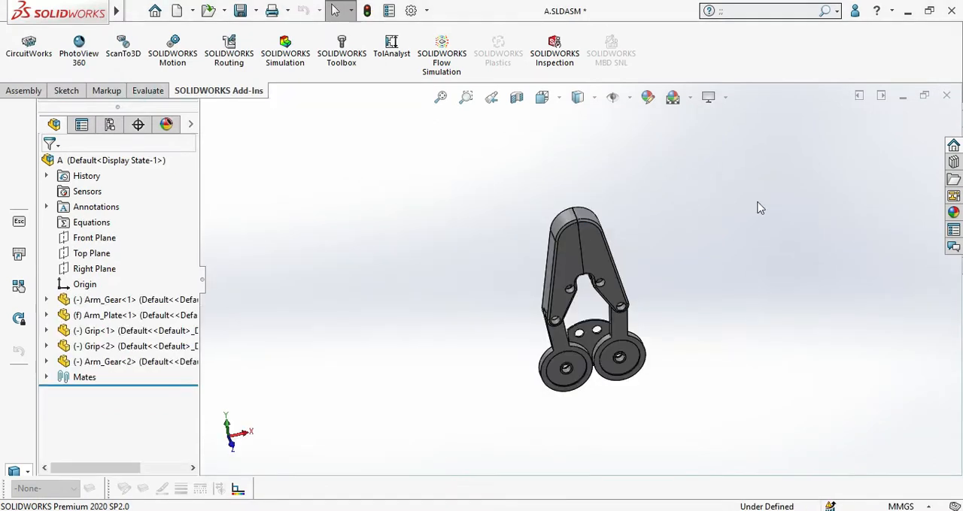
pyautogui.click(945, 89)
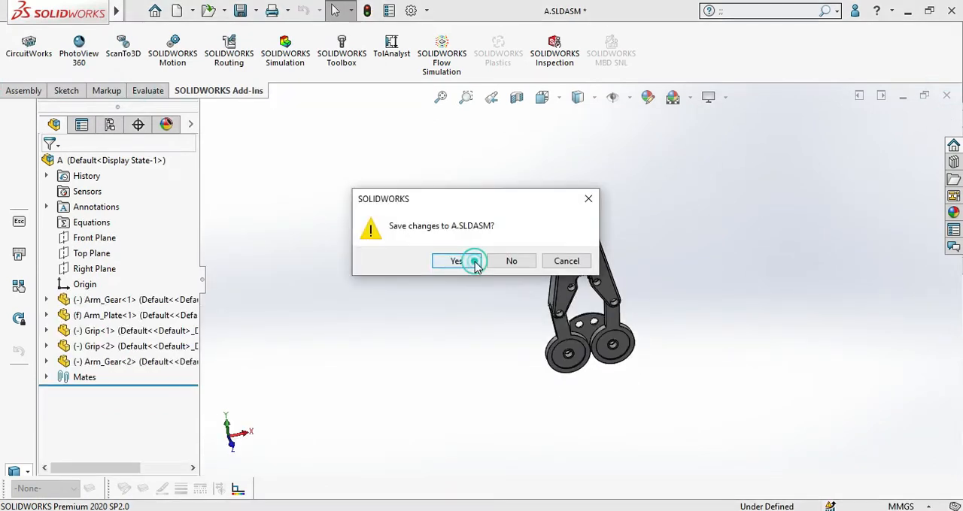
pyautogui.click(476, 263)
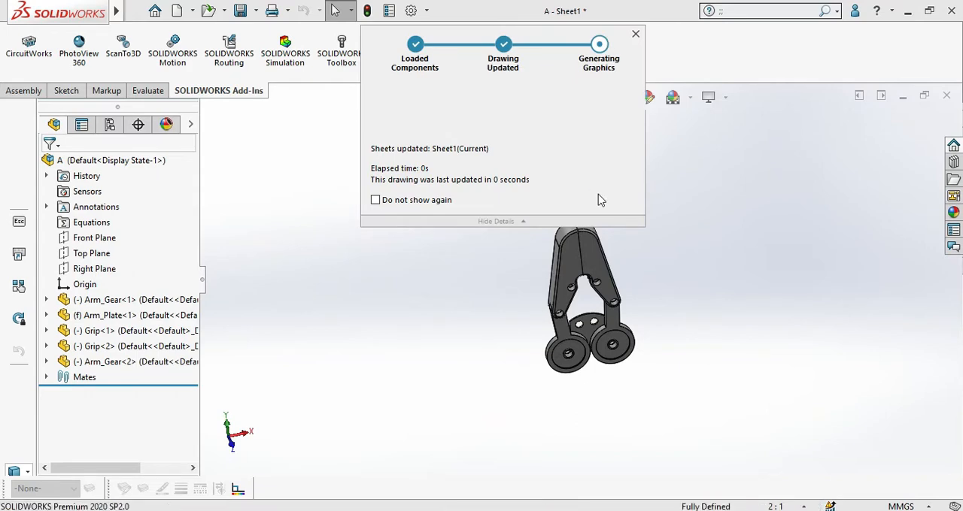
pyautogui.scroll(-8, 594, 256)
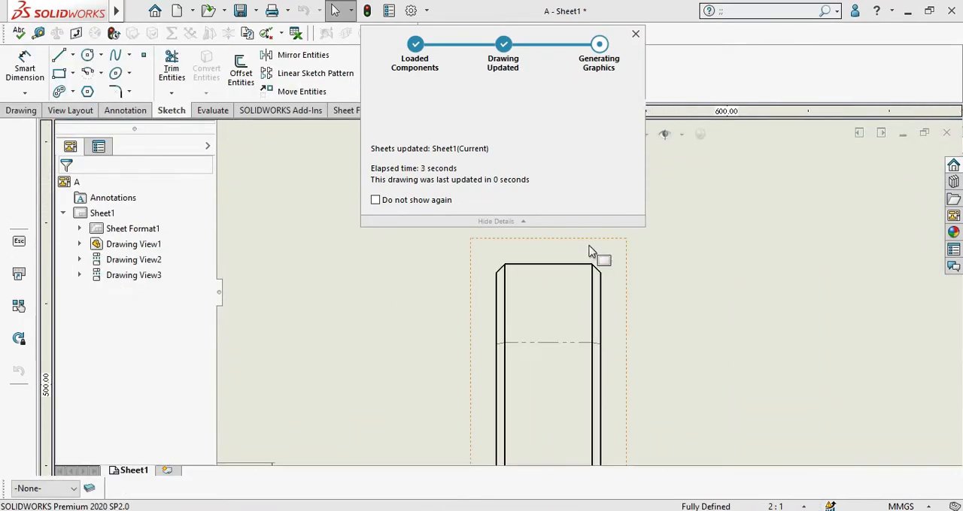
pyautogui.click(637, 34)
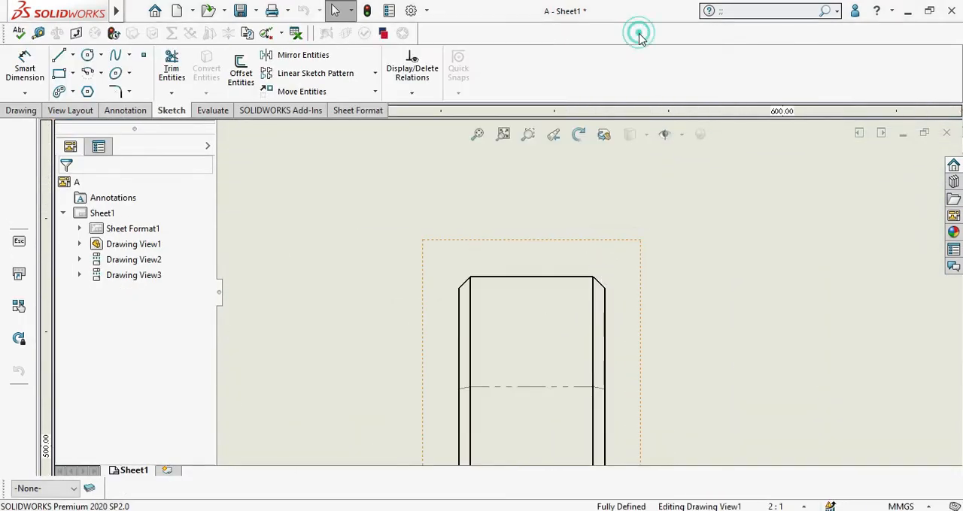
# Step: Add a chamfer dimension to the upper right chamfer of the narrow side view, referenced to its top edge, and place it outside the corner
pyautogui.click(23, 95)
pyautogui.click(57, 265)
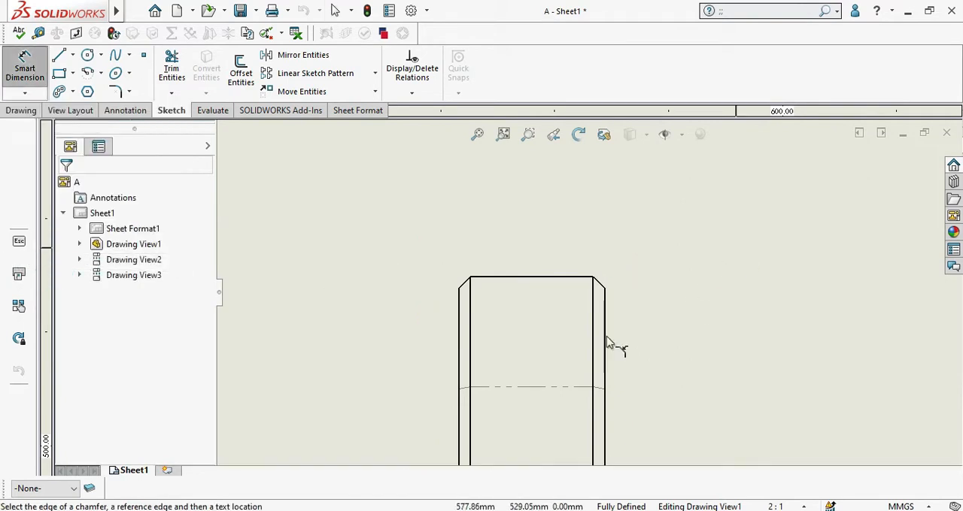
pyautogui.scroll(-5, 504, 295)
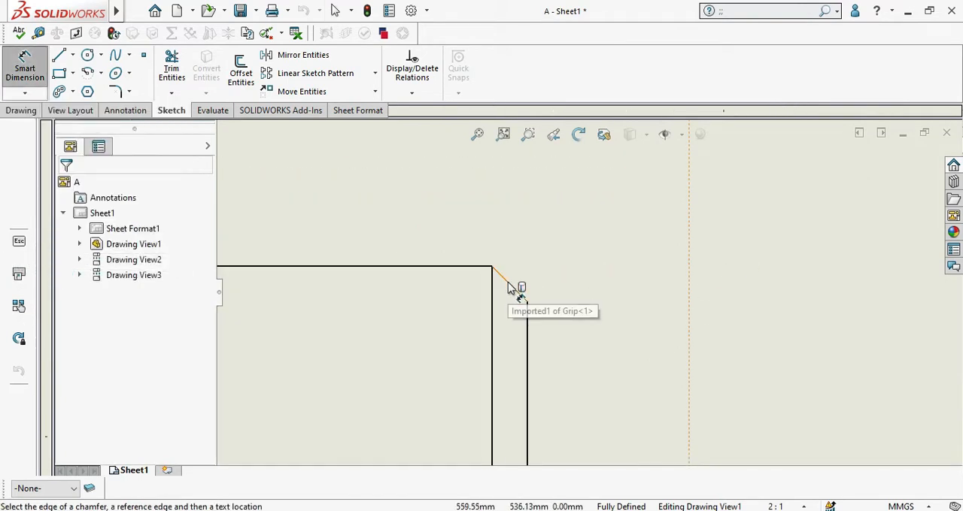
pyautogui.click(508, 284)
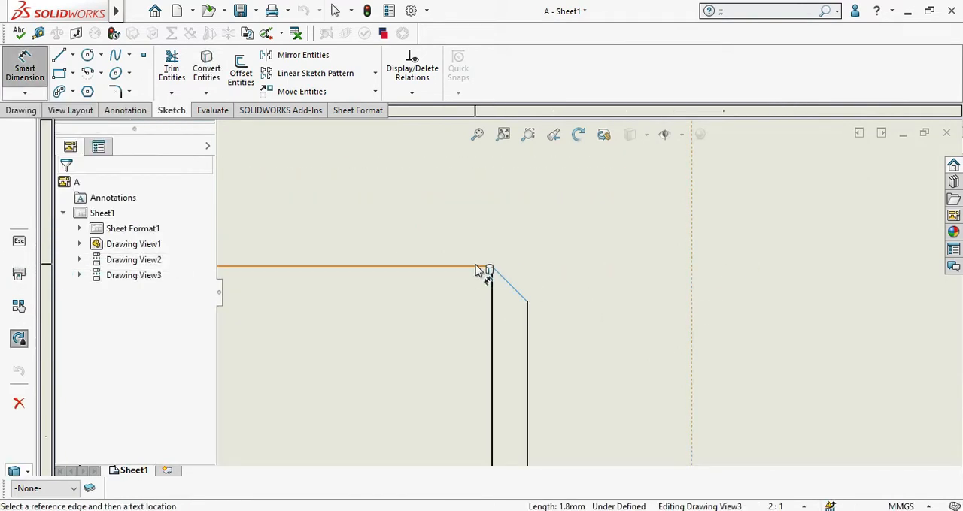
pyautogui.click(476, 267)
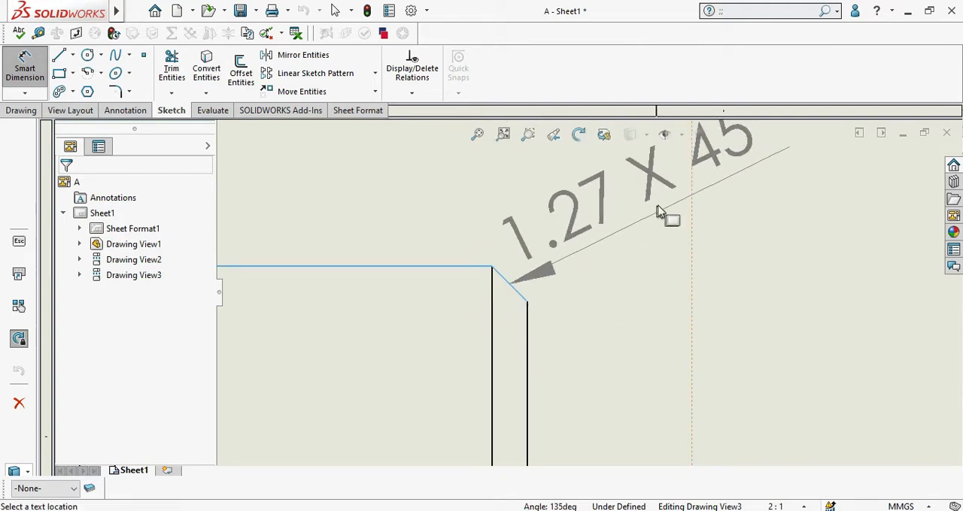
pyautogui.click(728, 206)
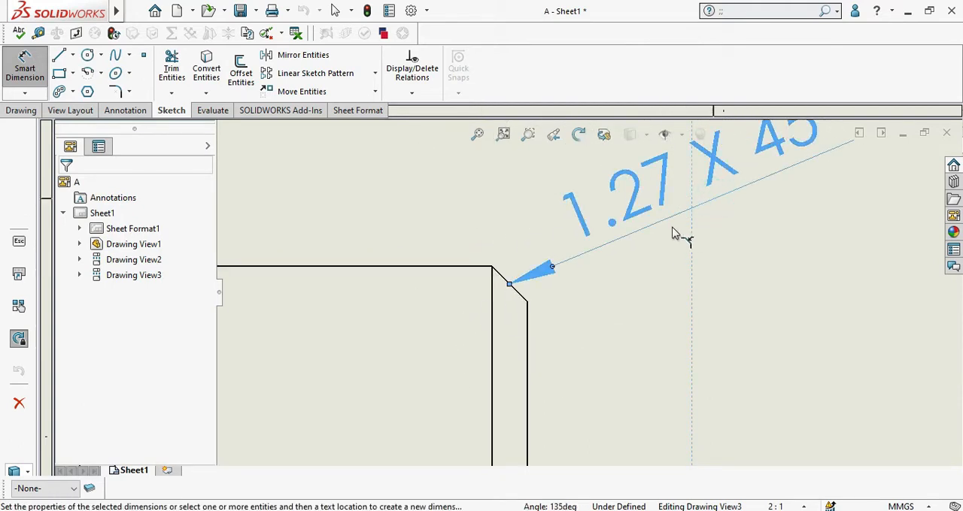
pyautogui.scroll(2, 643, 234)
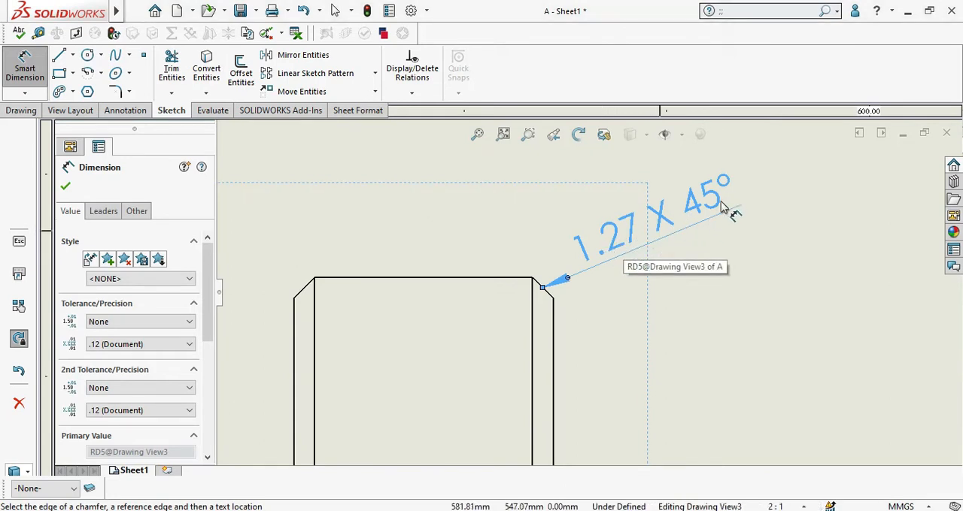
pyautogui.click(66, 187)
# Step: Switch the drawing units to IPS (inch, pound, second) and move the chamfer dimension text slightly upward
pyautogui.click(908, 507)
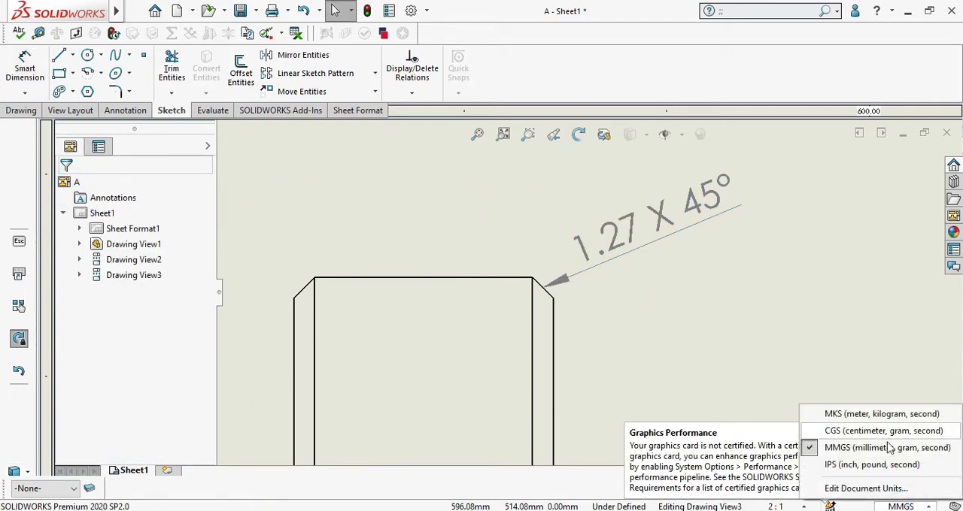
pyautogui.click(870, 462)
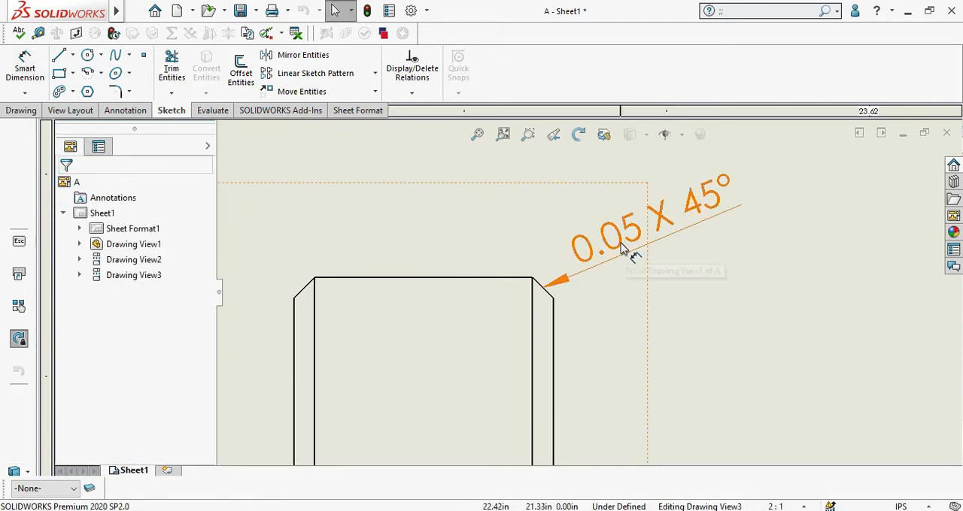
pyautogui.moveTo(630, 241); pyautogui.dragTo(638, 210)
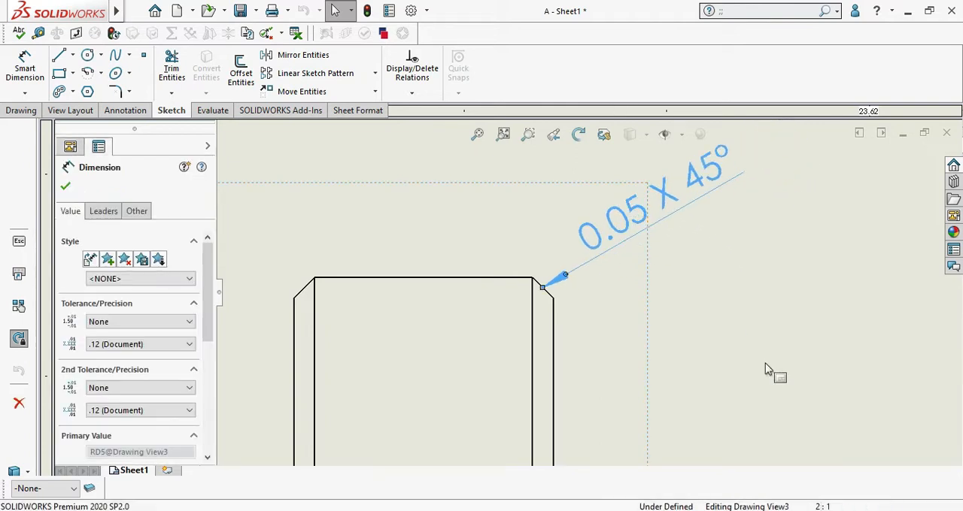
pyautogui.scroll(3, 636, 248)
pyautogui.scroll(-3, 632, 272)
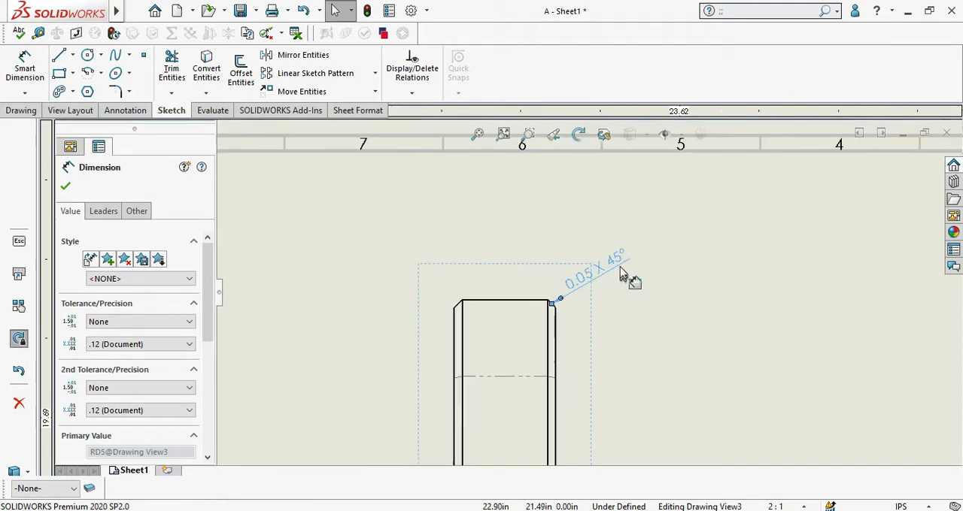
pyautogui.click(22, 91)
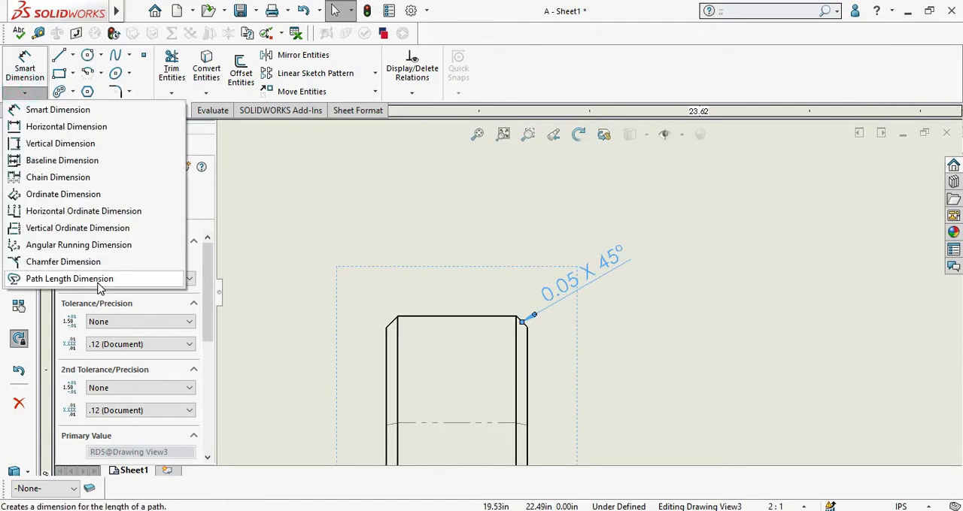
pyautogui.click(341, 222)
# Step: Sketch an open zigzag chain of four lines between the angular sketch and the side view, its first segment about 0.86 in long
pyautogui.scroll(5, 338, 263)
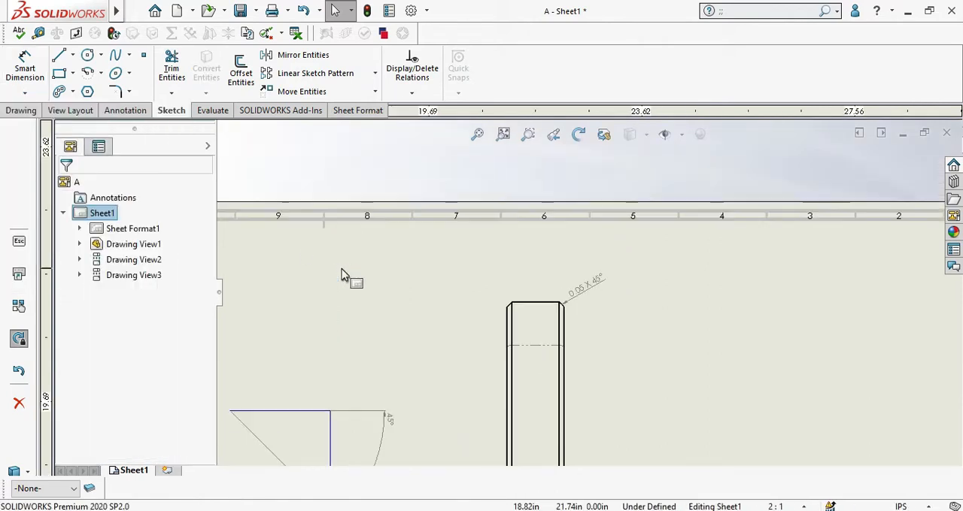
pyautogui.click(71, 57)
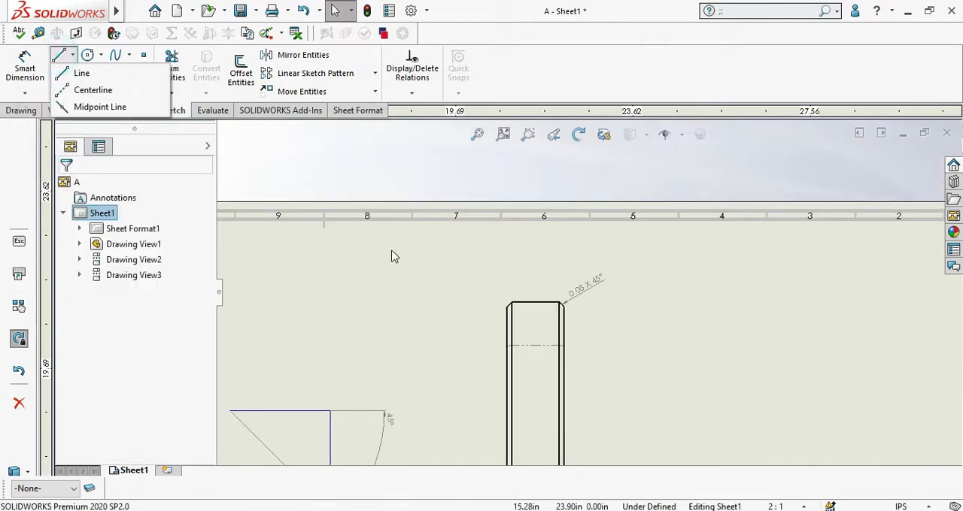
pyautogui.click(69, 74)
pyautogui.scroll(-1, 339, 370)
pyautogui.click(294, 349)
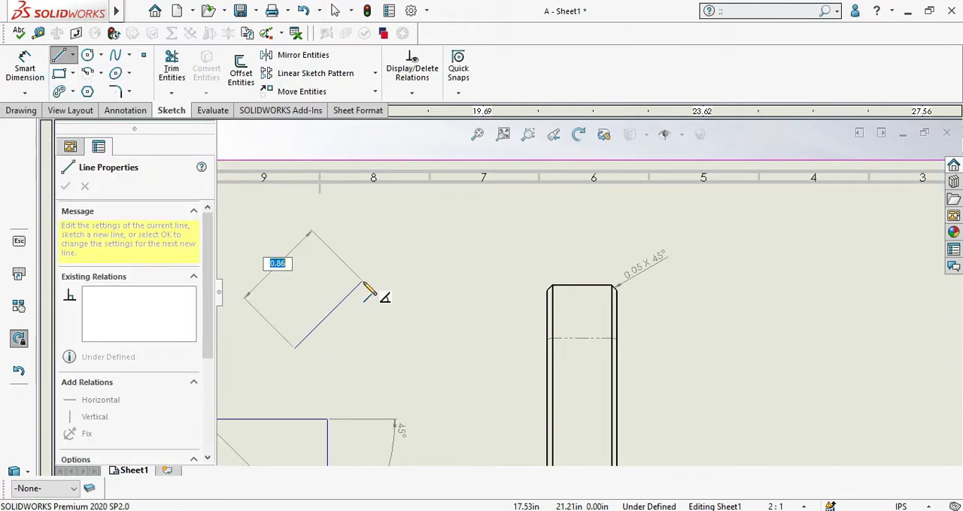
pyautogui.click(362, 281)
pyautogui.click(414, 394)
pyautogui.click(483, 315)
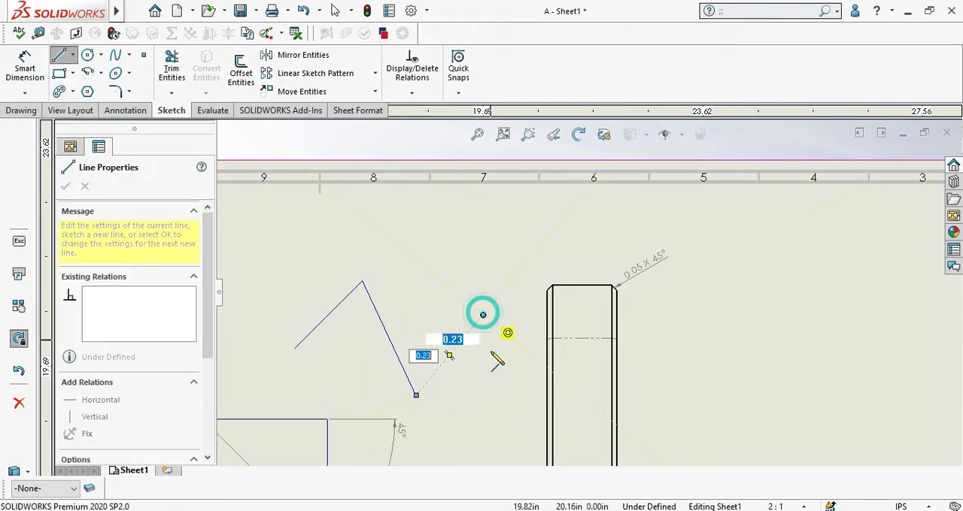
pyautogui.click(500, 373)
pyautogui.rightClick(500, 373)
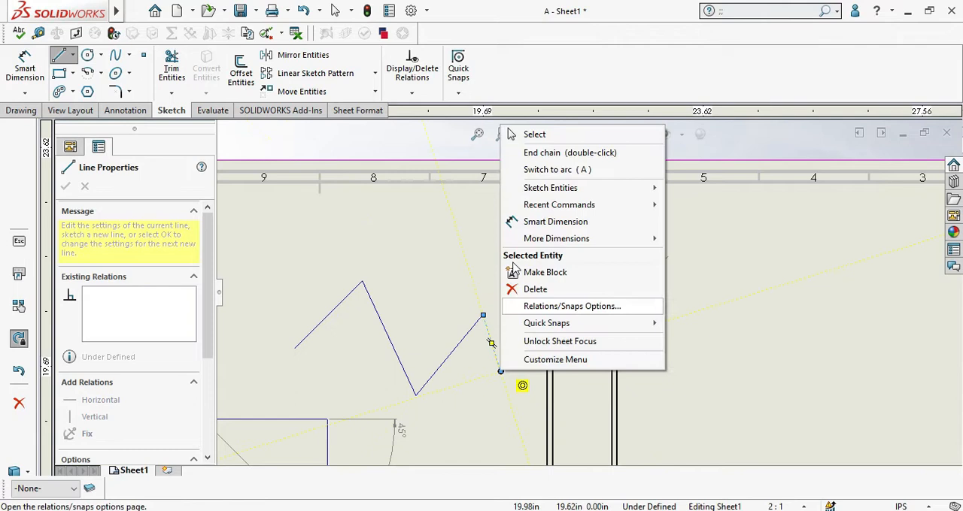
pyautogui.click(530, 133)
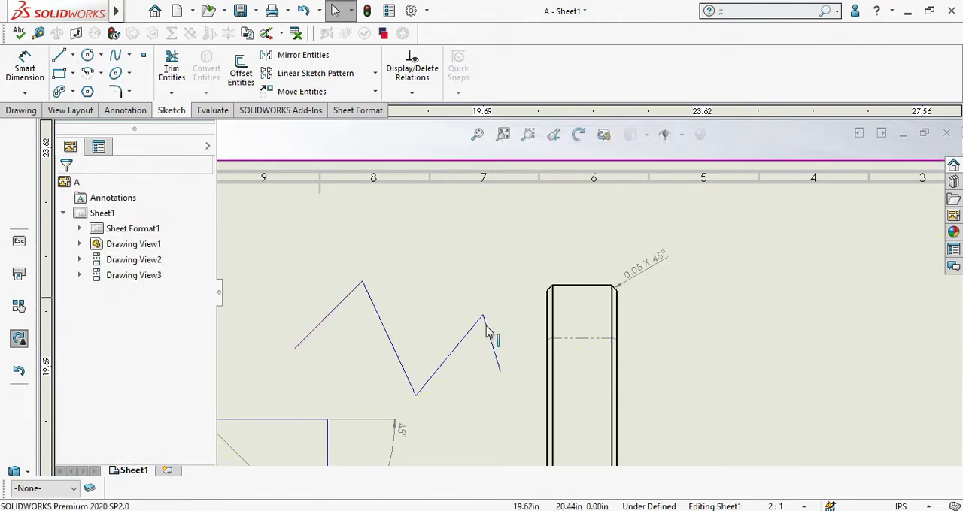
# Step: Add a path length dimension along all four lines of the zigzag chain and place it above the chain's upper right corner
pyautogui.click(34, 95)
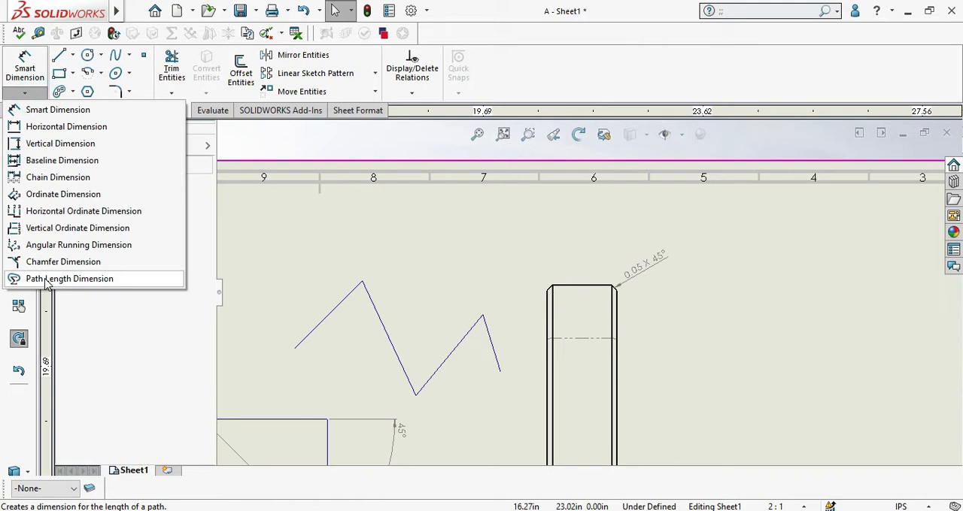
pyautogui.click(46, 280)
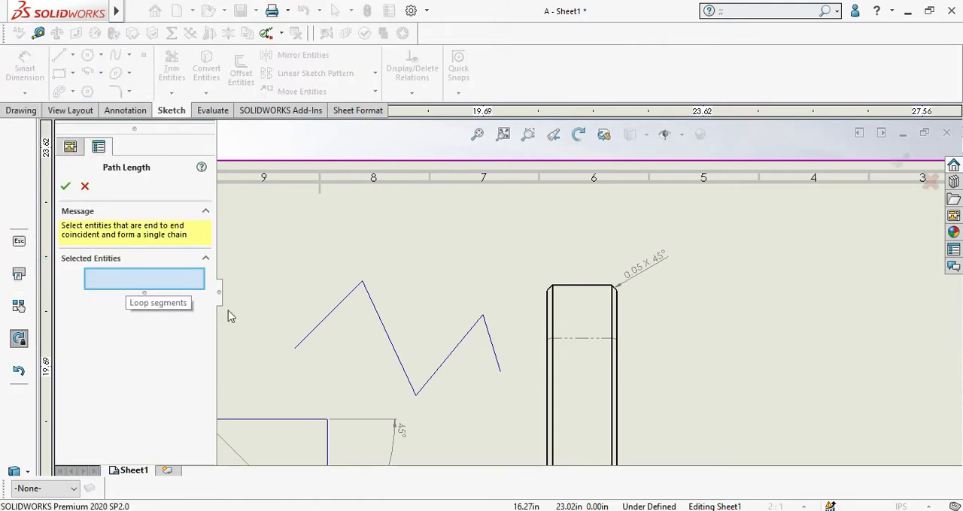
pyautogui.click(307, 336)
pyautogui.click(378, 311)
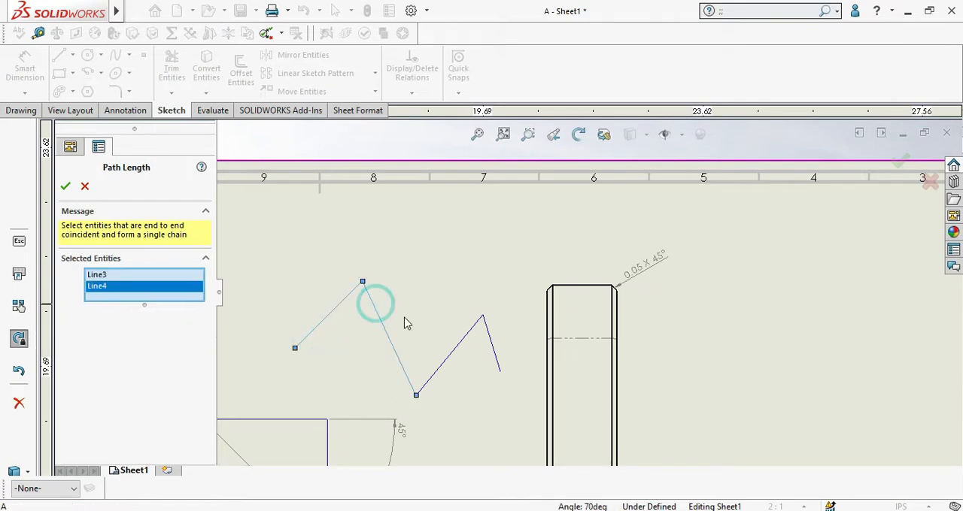
pyautogui.click(456, 347)
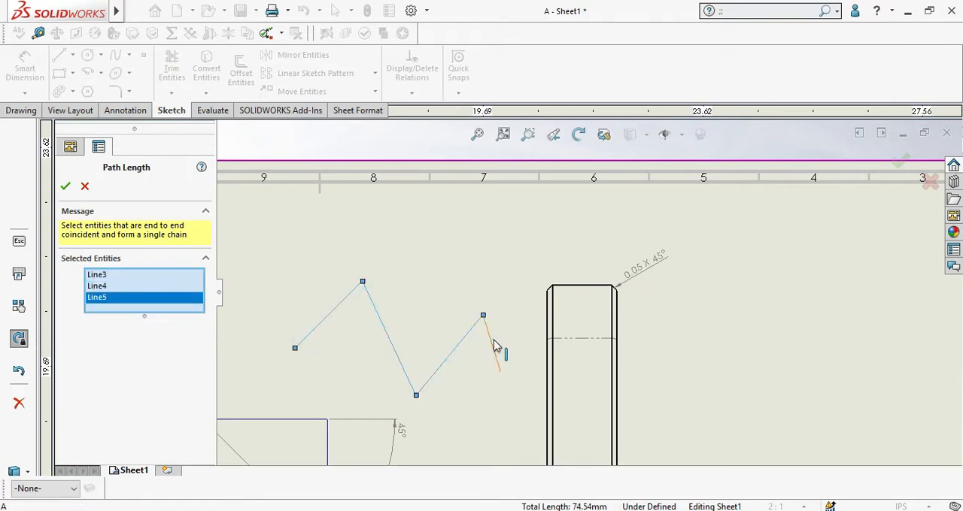
pyautogui.click(495, 346)
pyautogui.click(66, 187)
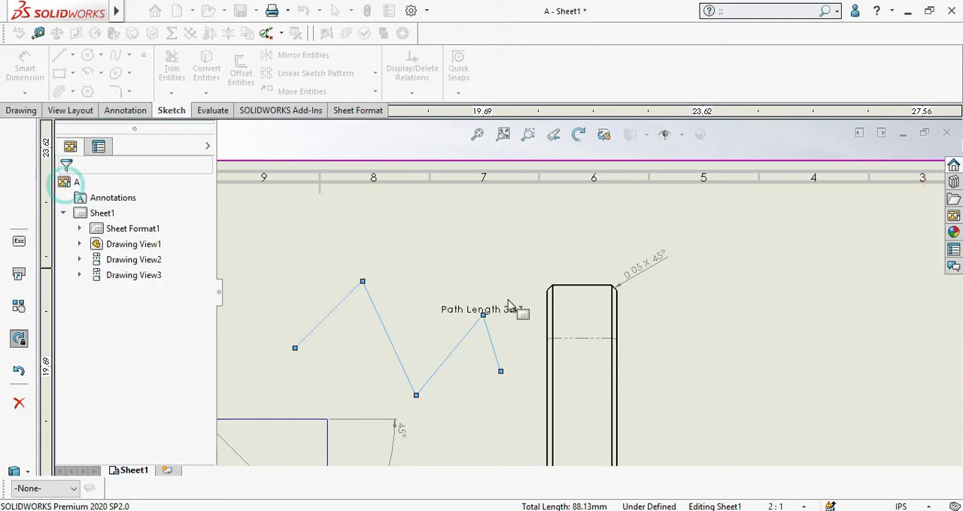
pyautogui.scroll(-3, 498, 310)
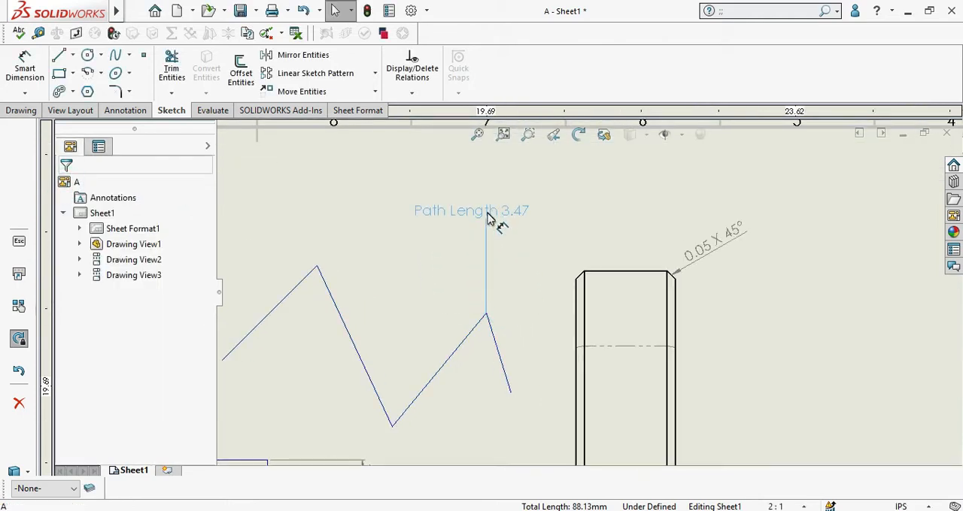
pyautogui.click(487, 214)
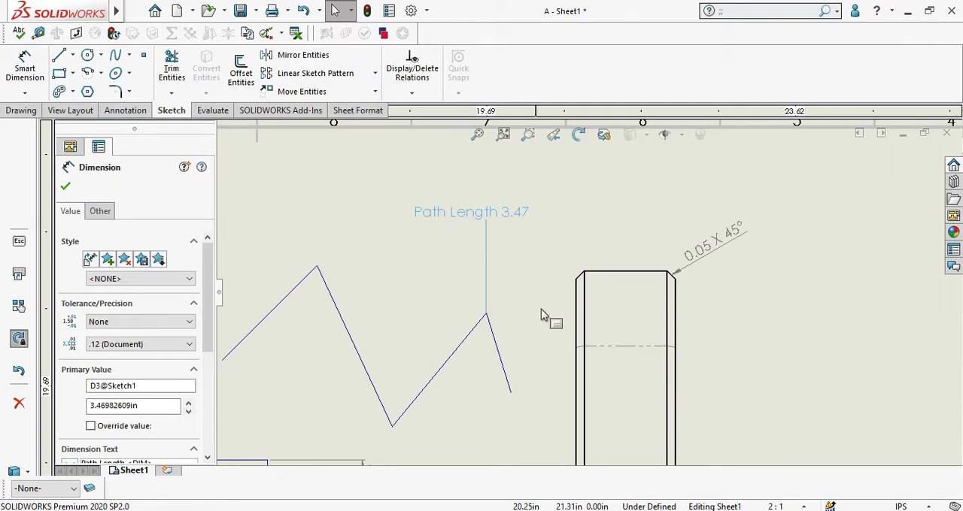
pyautogui.scroll(2, 488, 329)
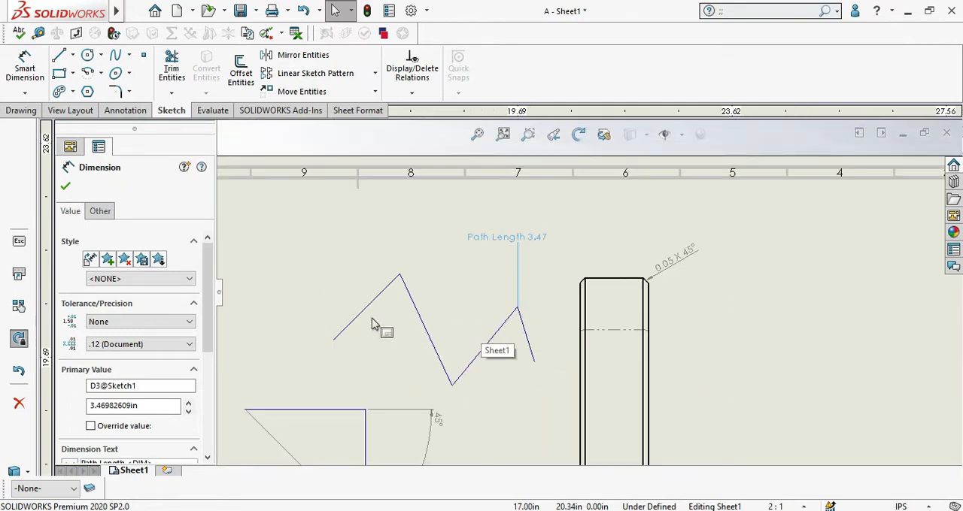
# Step: Switch the drawing units to MMGS (millimeter, gram, second) and select the path length dimension to refresh its value
pyautogui.click(893, 506)
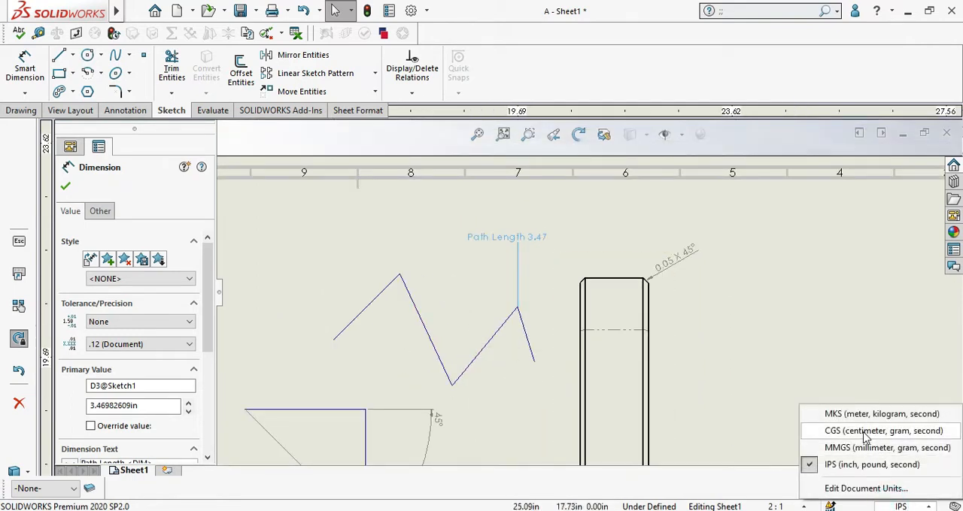
pyautogui.click(857, 445)
pyautogui.scroll(-2, 536, 262)
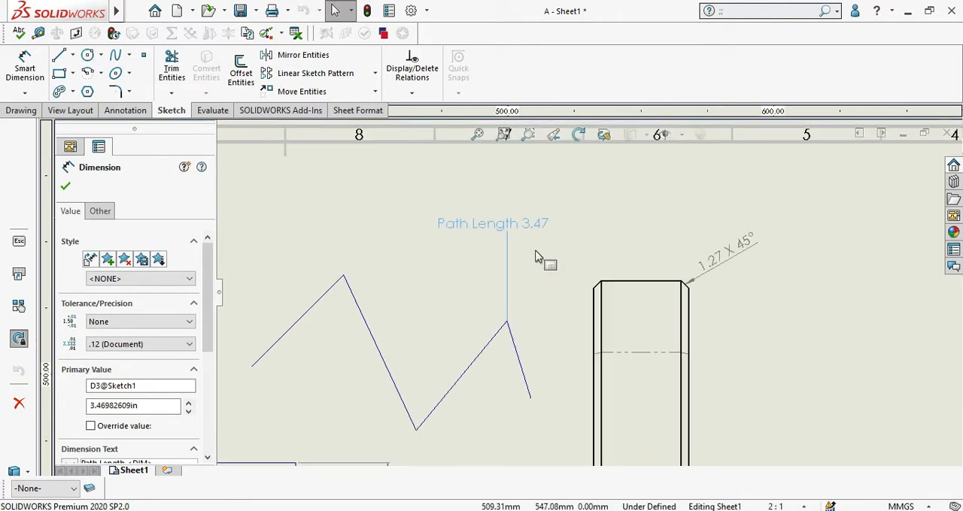
pyautogui.click(516, 265)
pyautogui.click(519, 226)
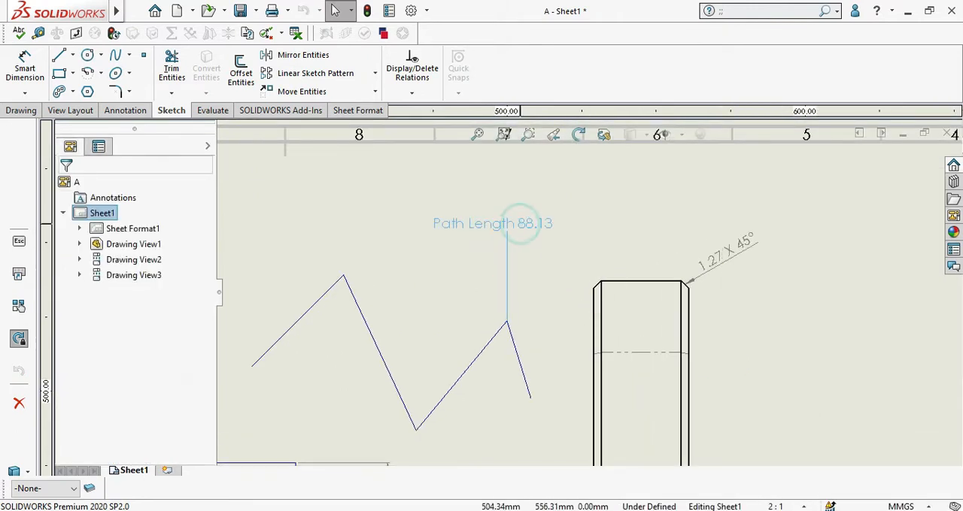
pyautogui.scroll(-2, 535, 249)
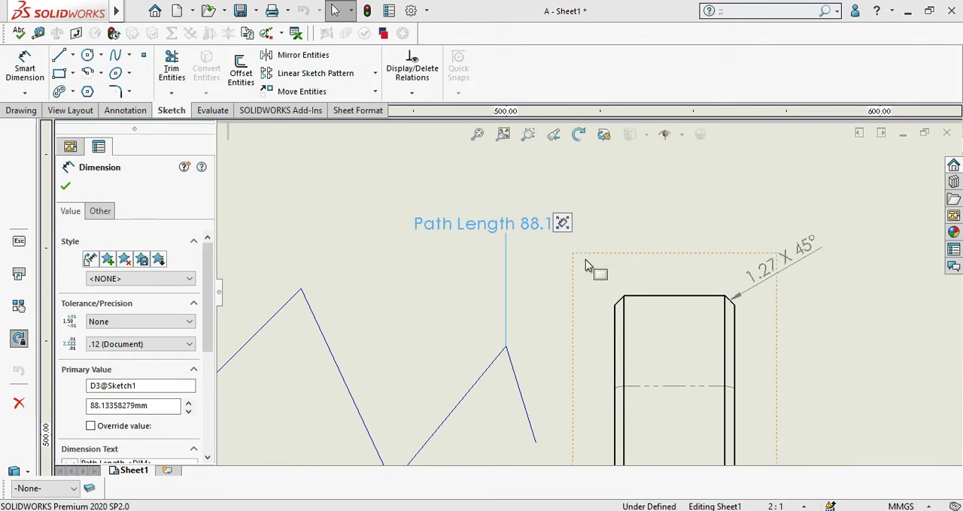
pyautogui.click(519, 286)
pyautogui.scroll(5, 519, 308)
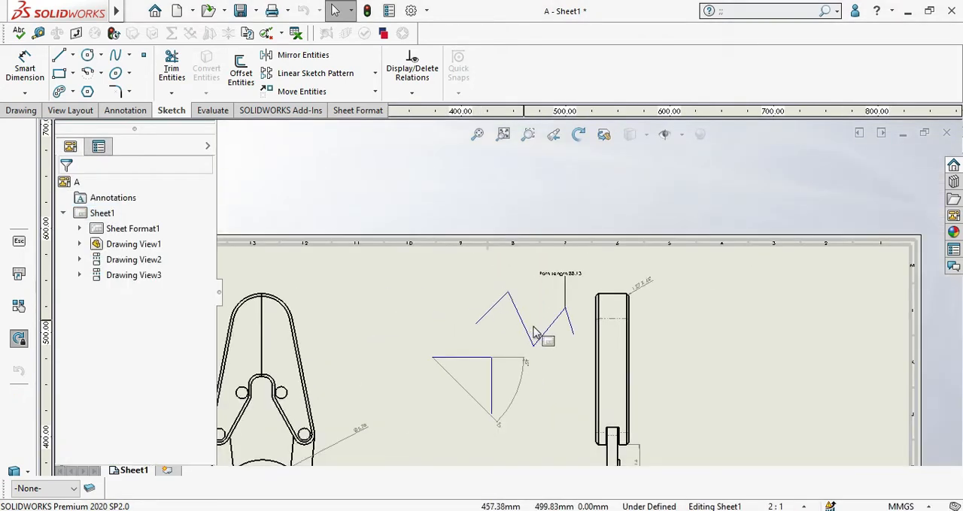
pyautogui.scroll(3, 534, 331)
# Step: Delete all horizontal and vertical ordinate dimensions from the projected view below the front view
pyautogui.click(128, 111)
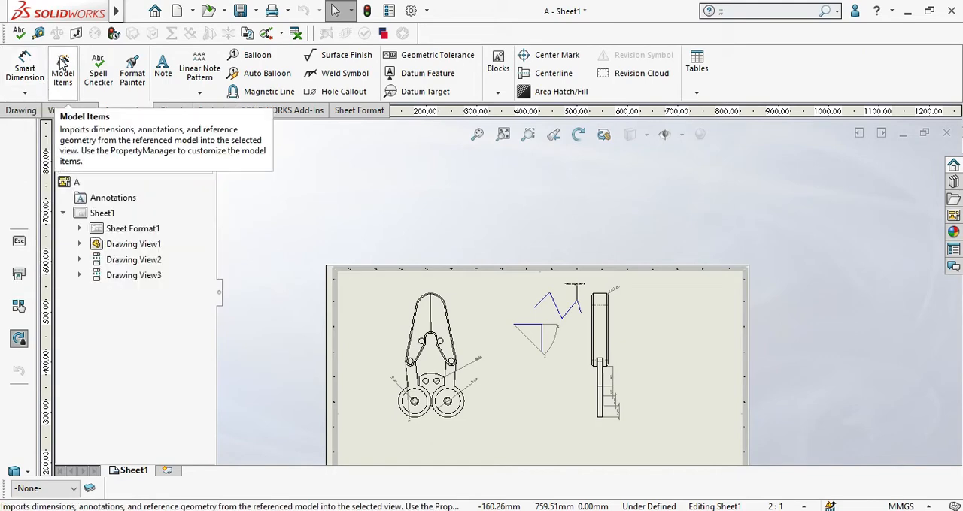
pyautogui.scroll(5, 564, 293)
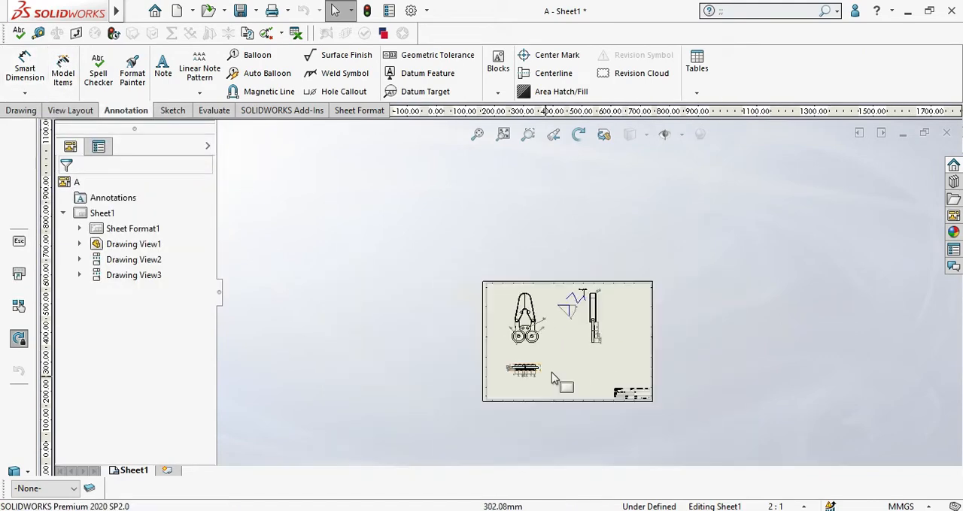
pyautogui.scroll(-6, 564, 293)
pyautogui.scroll(-3, 502, 398)
pyautogui.scroll(4, 523, 362)
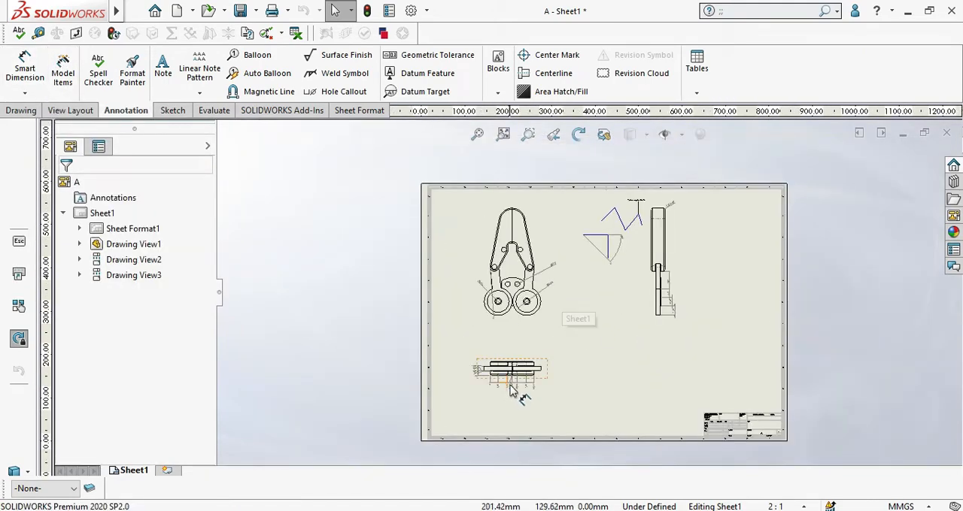
pyautogui.scroll(-2, 540, 352)
pyautogui.scroll(-2, 485, 324)
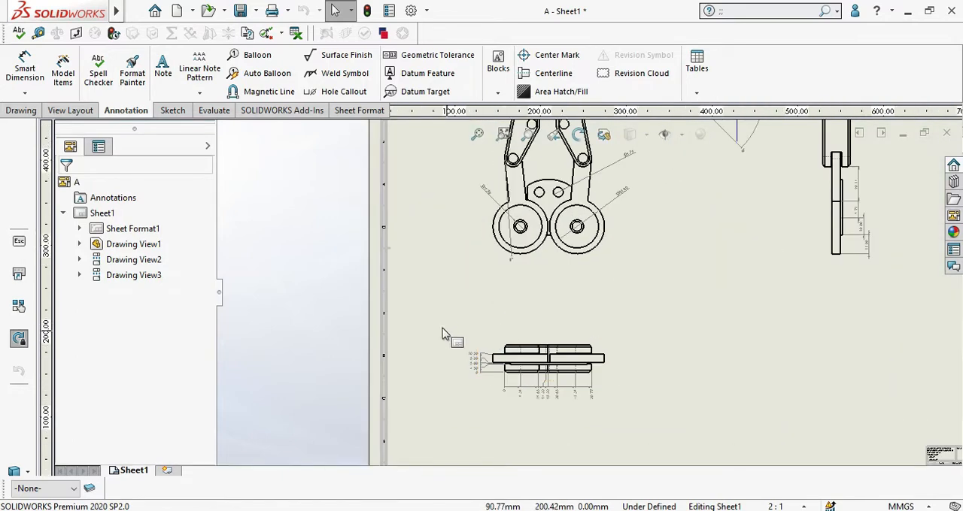
pyautogui.moveTo(442, 329)
pyautogui.mouseDown()
pyautogui.moveTo(499, 393)
pyautogui.moveTo(617, 421)
pyautogui.moveTo(609, 411)
pyautogui.mouseUp()
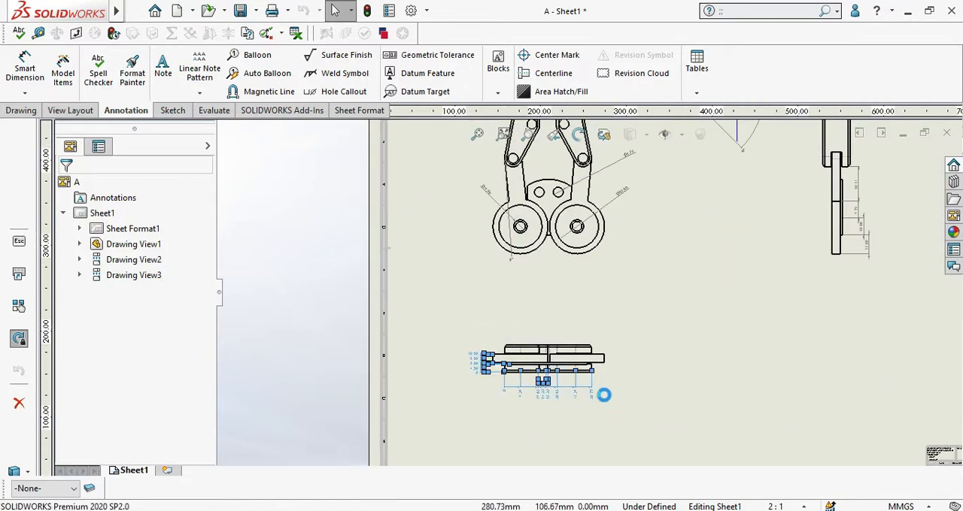
pyautogui.press('Delete')
pyautogui.scroll(-2, 600, 366)
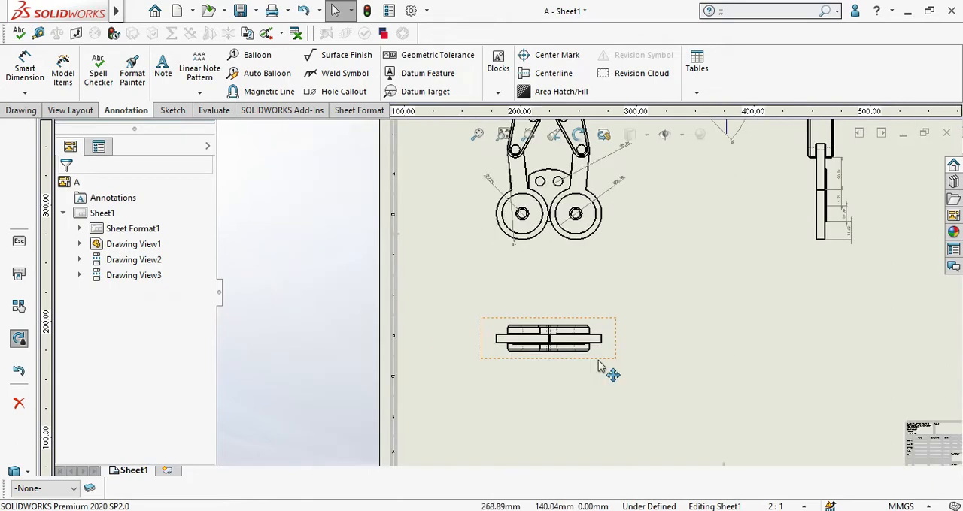
# Step: Delete the three diameter dimensions from the front view of the gripper
pyautogui.scroll(3, 599, 366)
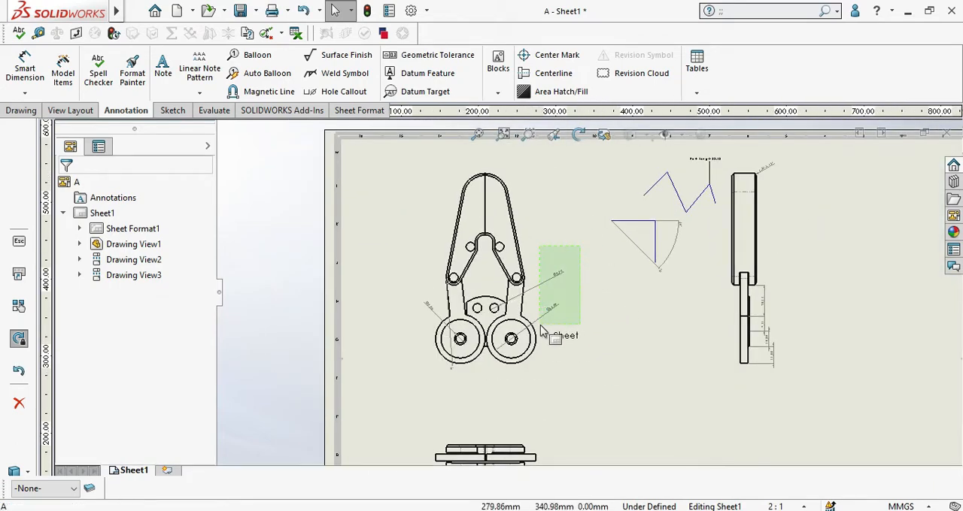
pyautogui.click(533, 319)
pyautogui.press('Delete')
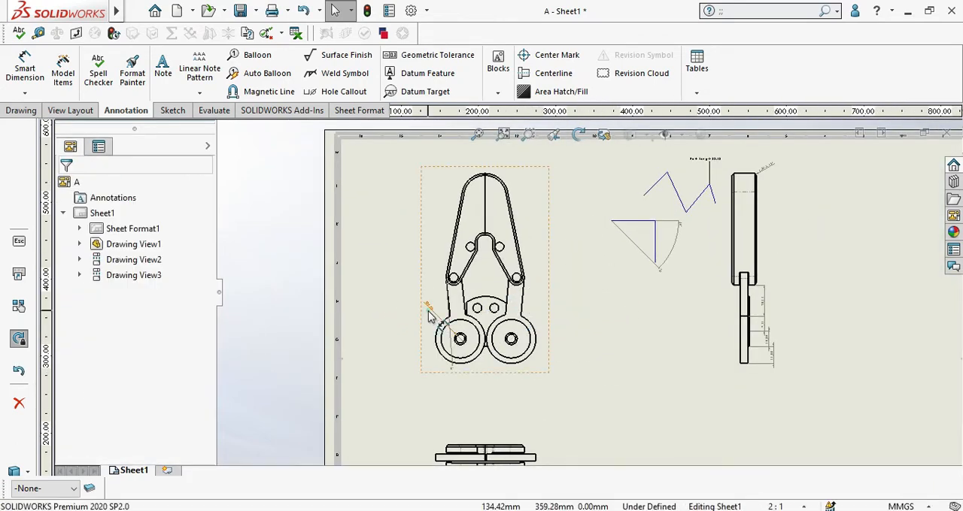
pyautogui.click(428, 316)
pyautogui.scroll(-1, 752, 233)
pyautogui.press('Delete')
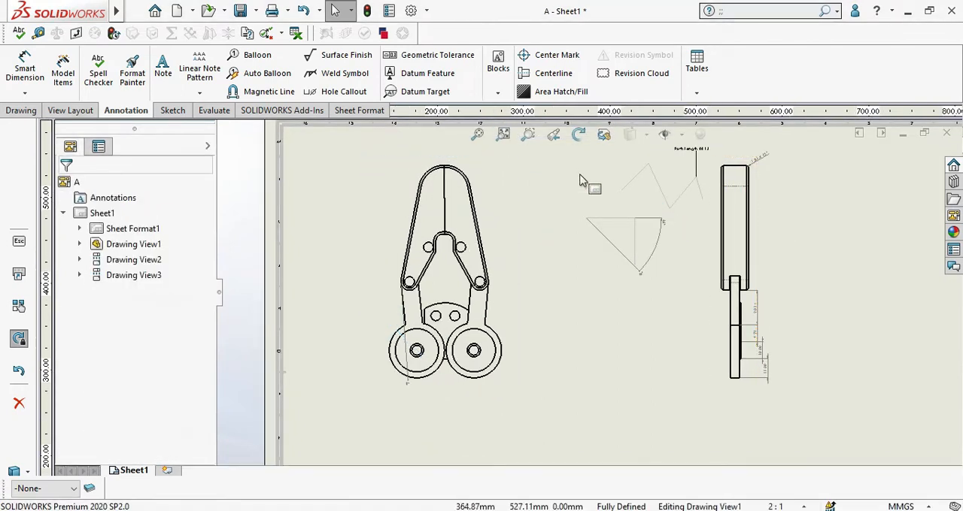
# Step: Delete the angular sketch, the path length dimension, all side view dimensions and the leftover 0° dimension on the front view
pyautogui.moveTo(569, 146)
pyautogui.mouseDown()
pyautogui.moveTo(799, 419)
pyautogui.moveTo(777, 385)
pyautogui.mouseUp()
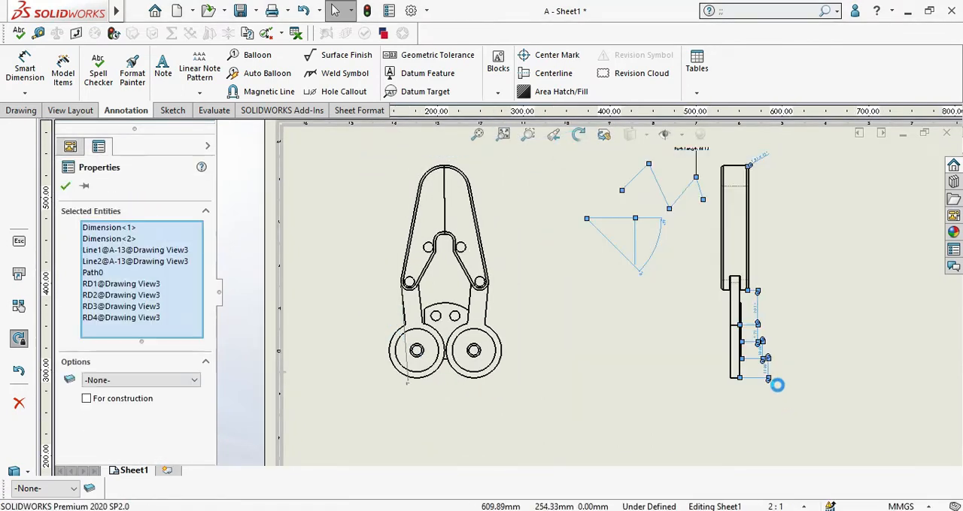
pyautogui.press('Delete')
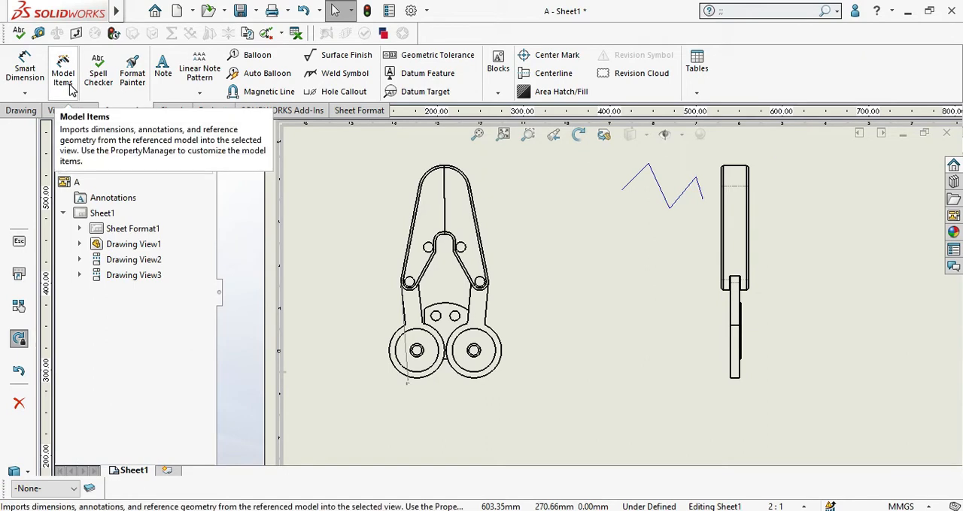
pyautogui.scroll(-3, 293, 286)
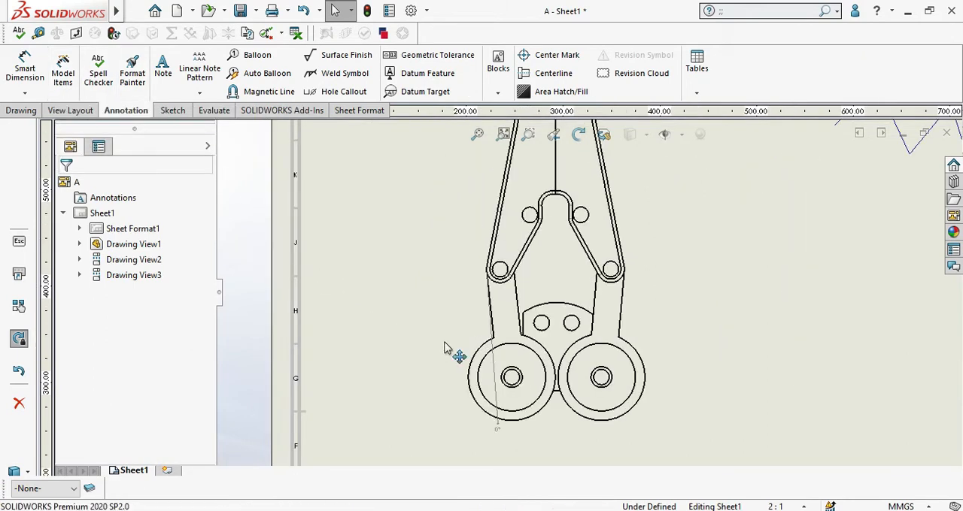
pyautogui.click(491, 373)
pyautogui.scroll(3, 537, 301)
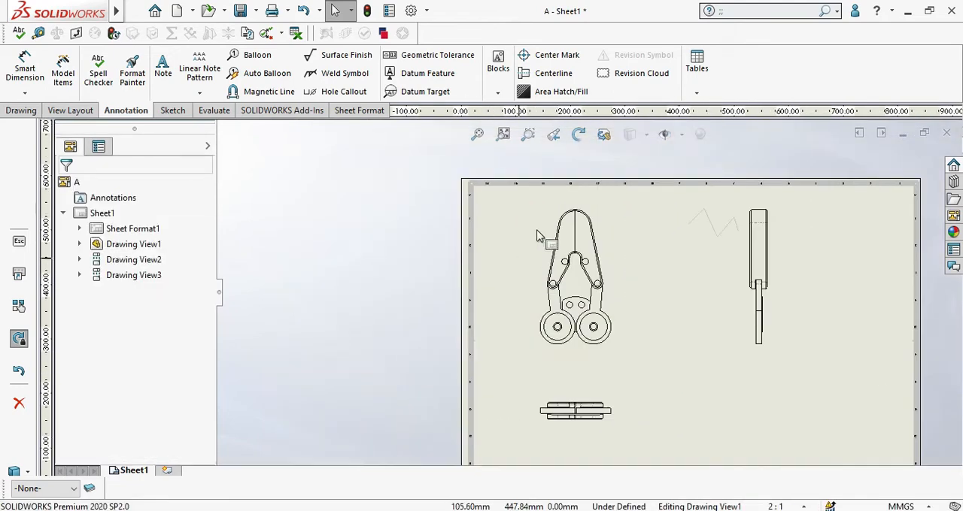
# Step: Try to import model dimensions with Model Items, source Only assembly, for the arm plate, arm gear and grip edges in the front view
pyautogui.click(62, 72)
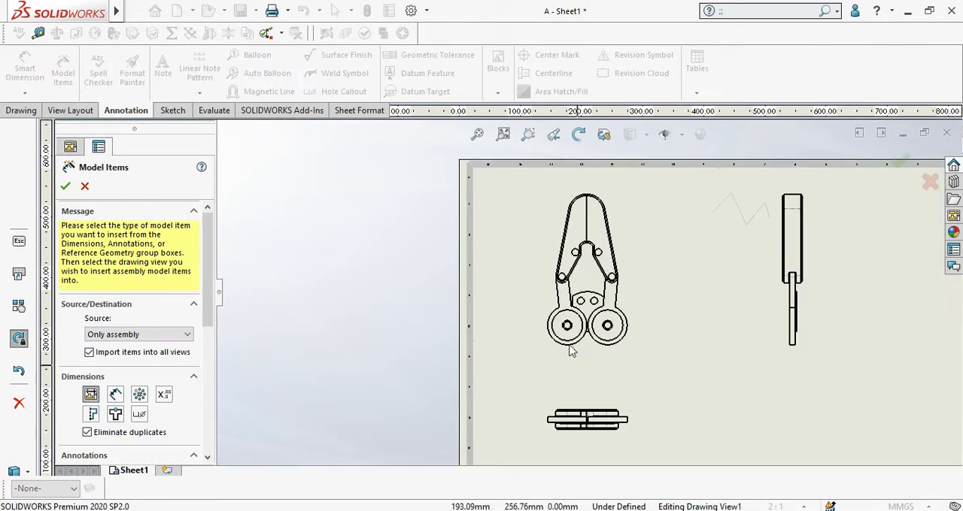
pyautogui.scroll(-2, 596, 347)
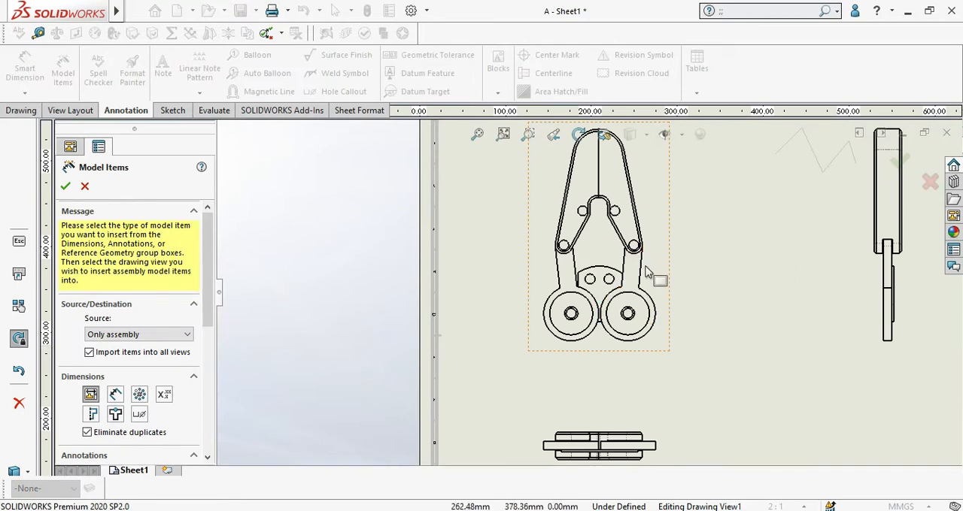
pyautogui.scroll(-2, 639, 267)
pyautogui.click(590, 282)
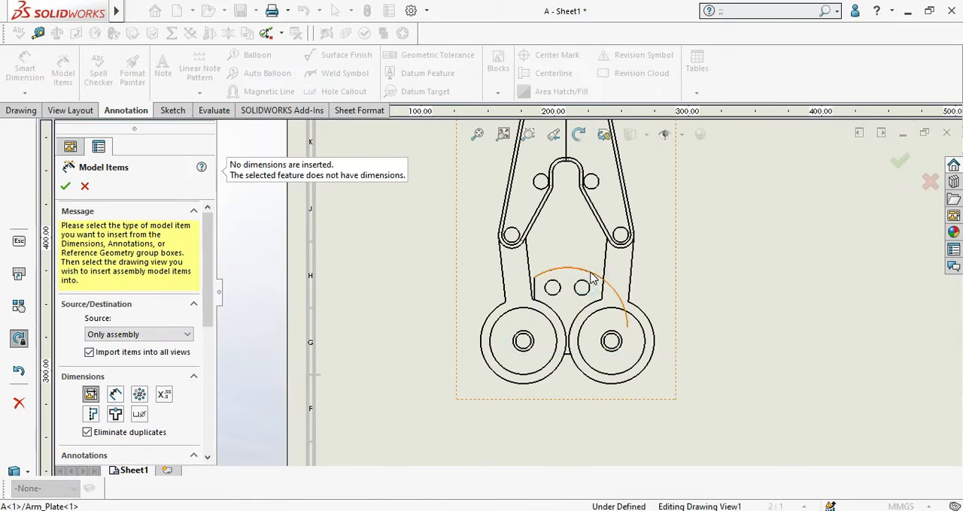
pyautogui.click(566, 355)
pyautogui.scroll(2, 599, 309)
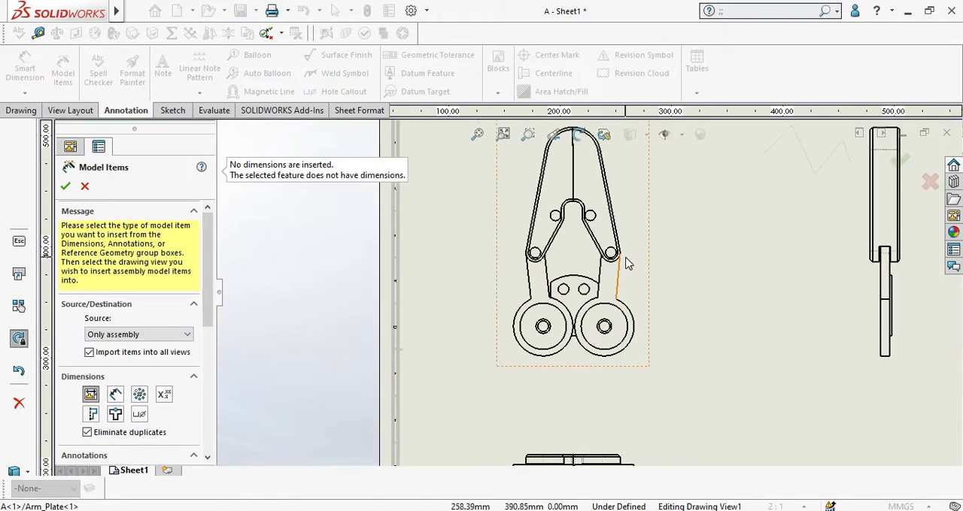
pyautogui.click(618, 271)
pyautogui.scroll(3, 603, 245)
pyautogui.click(577, 217)
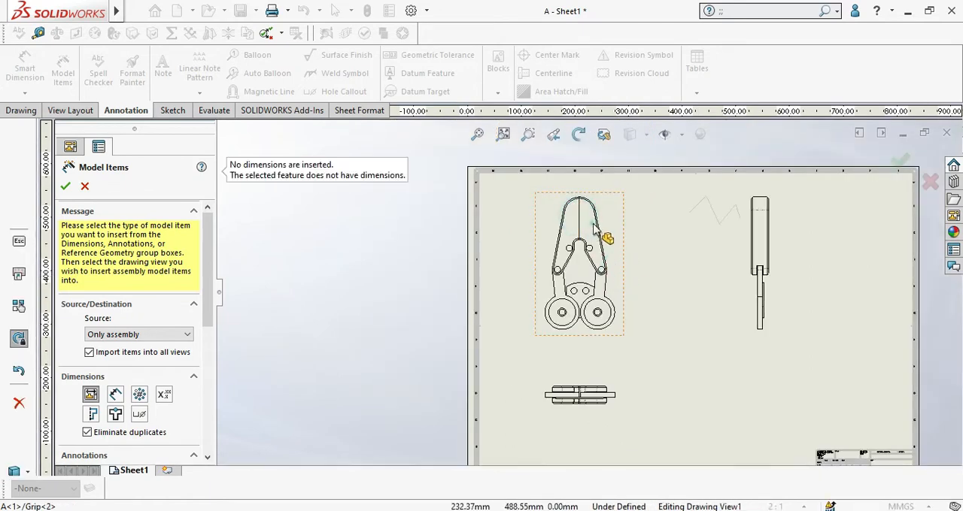
pyautogui.click(592, 224)
pyautogui.click(85, 187)
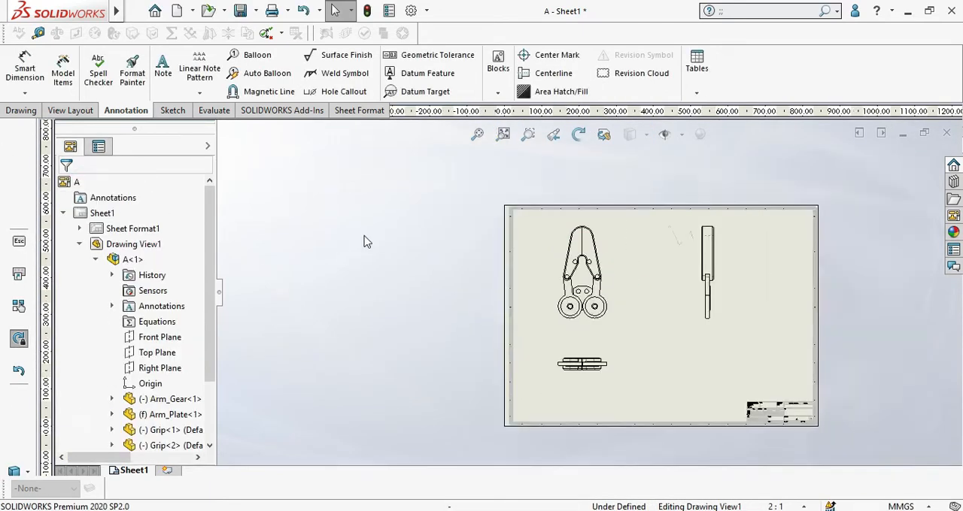
# Step: Close the gripper drawing without saving the changes
pyautogui.scroll(2, 579, 279)
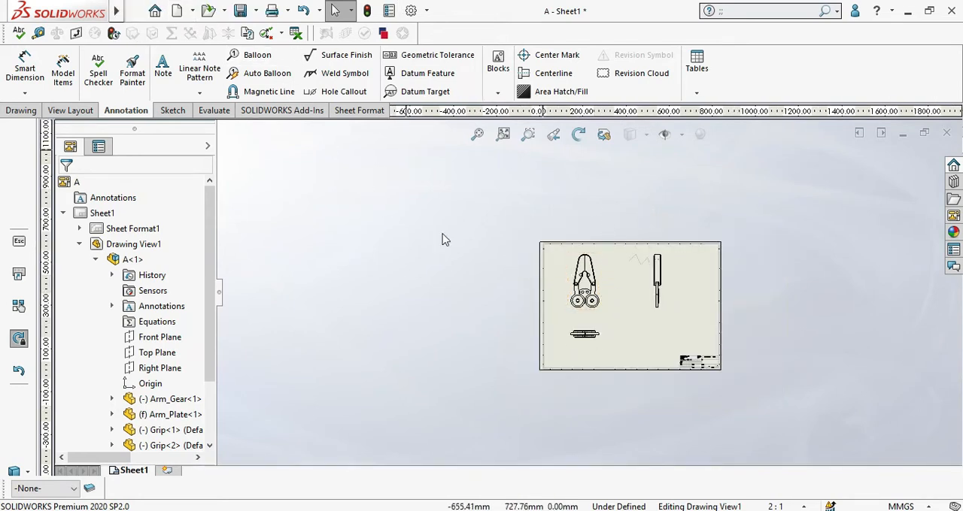
pyautogui.click(947, 133)
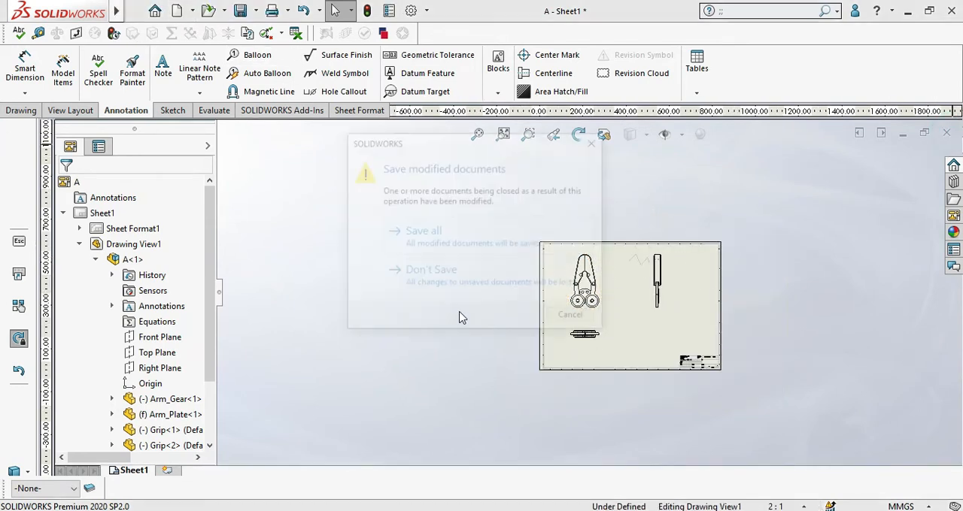
pyautogui.click(475, 294)
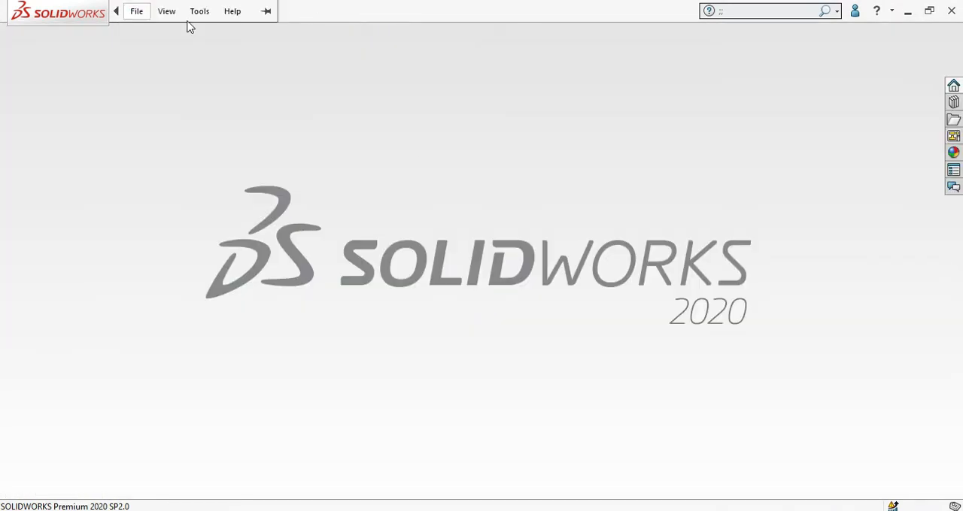
# Step: Open the recent part auxiliary view.SLDPRT and activate its Default configuration
pyautogui.click(223, 10)
pyautogui.click(232, 48)
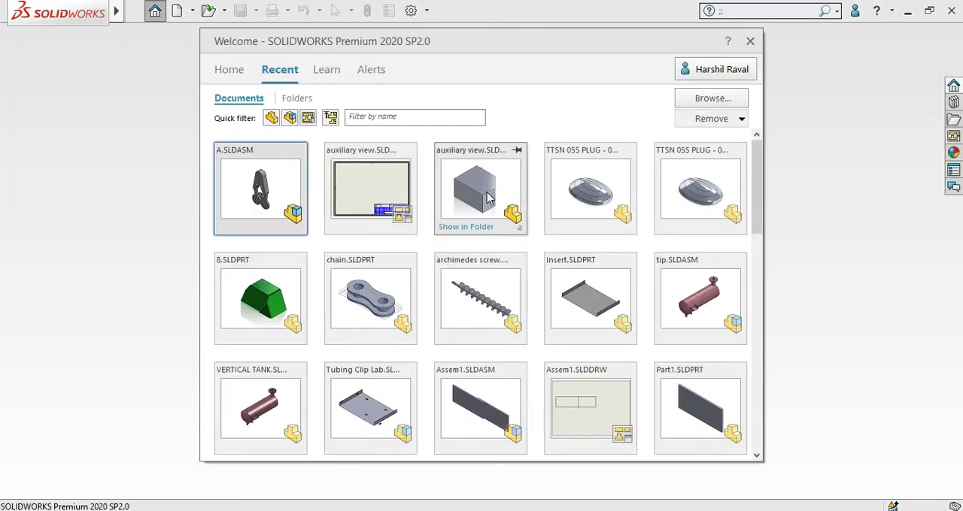
pyautogui.click(488, 205)
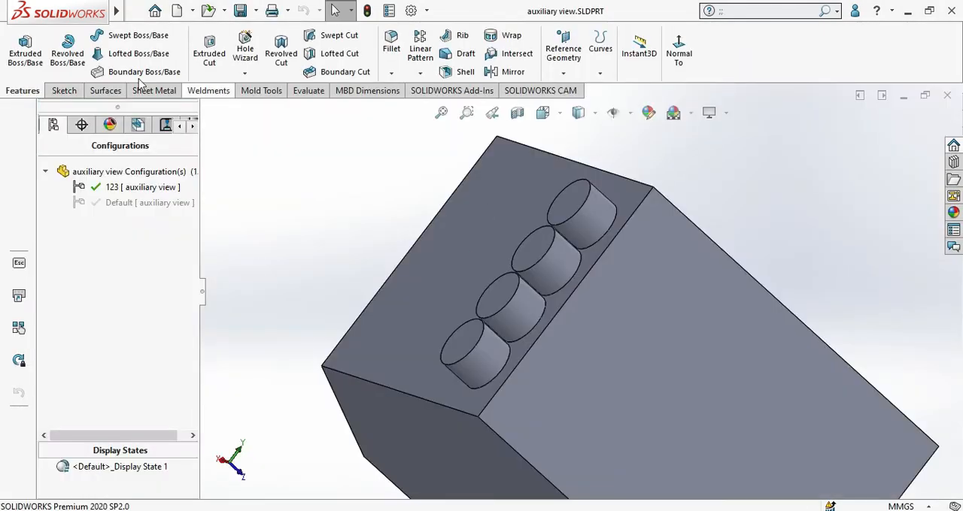
pyautogui.doubleClick(161, 204)
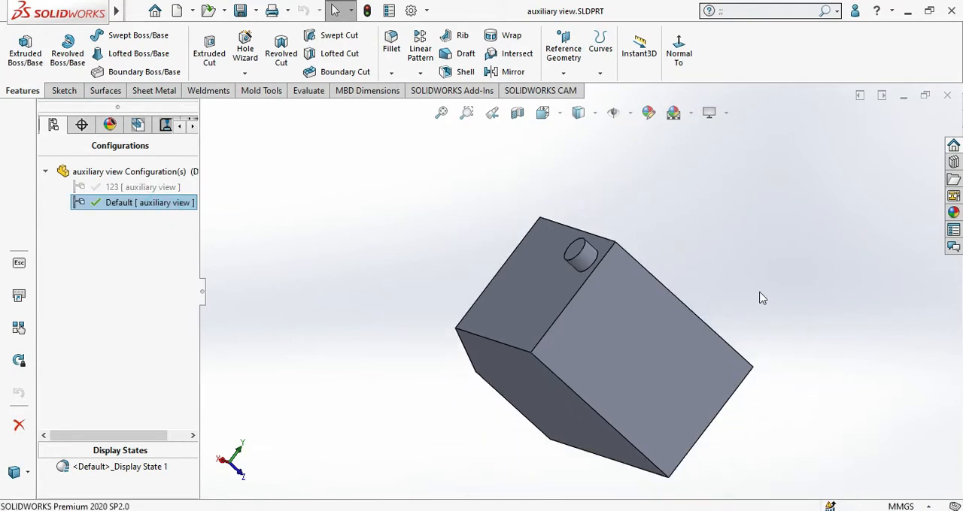
pyautogui.hotkey('ctrl', '8')
pyautogui.hotkey('ctrl', '7')
pyautogui.hotkey('ctrl', '8')
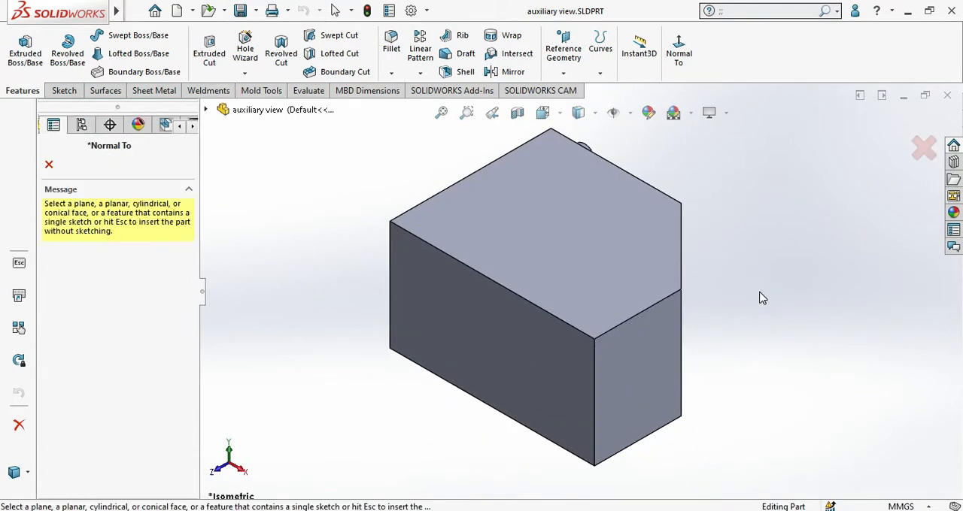
pyautogui.click(49, 164)
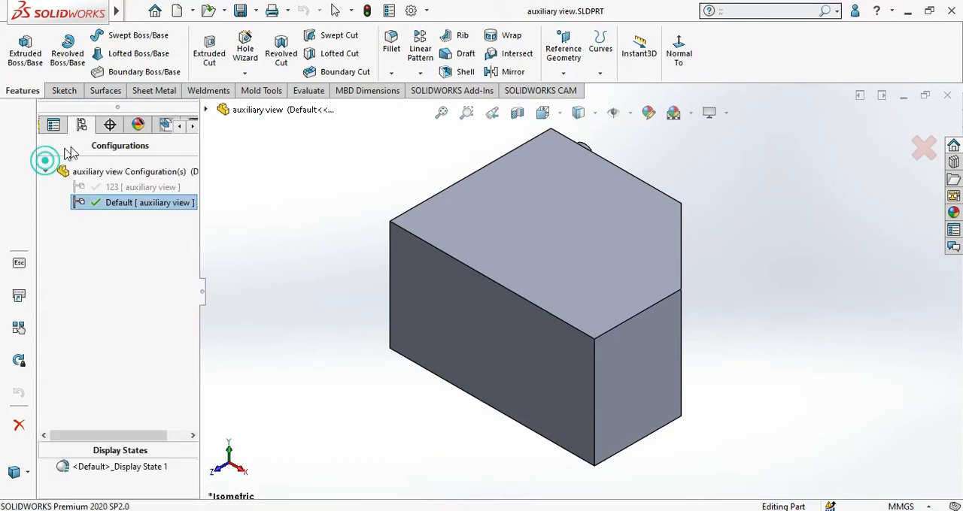
# Step: Create a drawing from the part on a standard A1 (ISO) sheet, declining to open the existing drawing with the same name
pyautogui.click(190, 11)
pyautogui.click(200, 44)
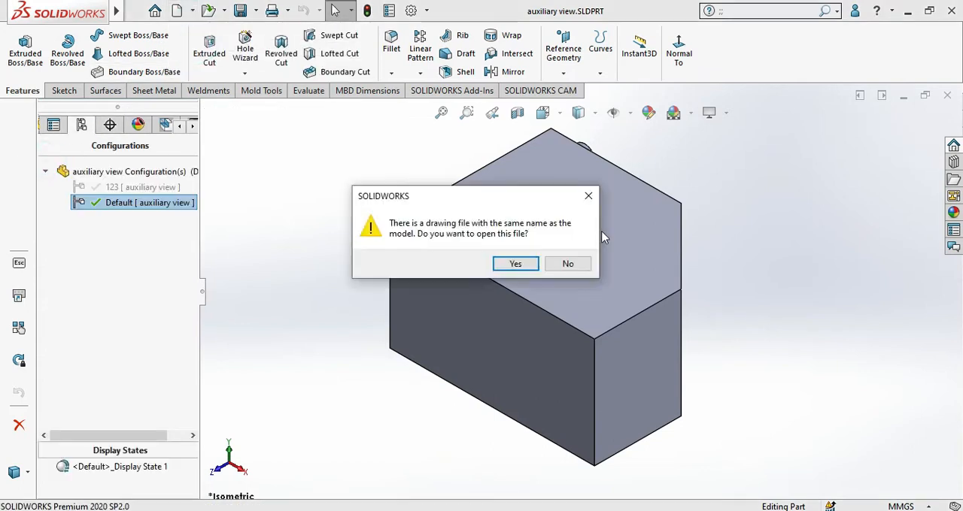
pyautogui.click(549, 267)
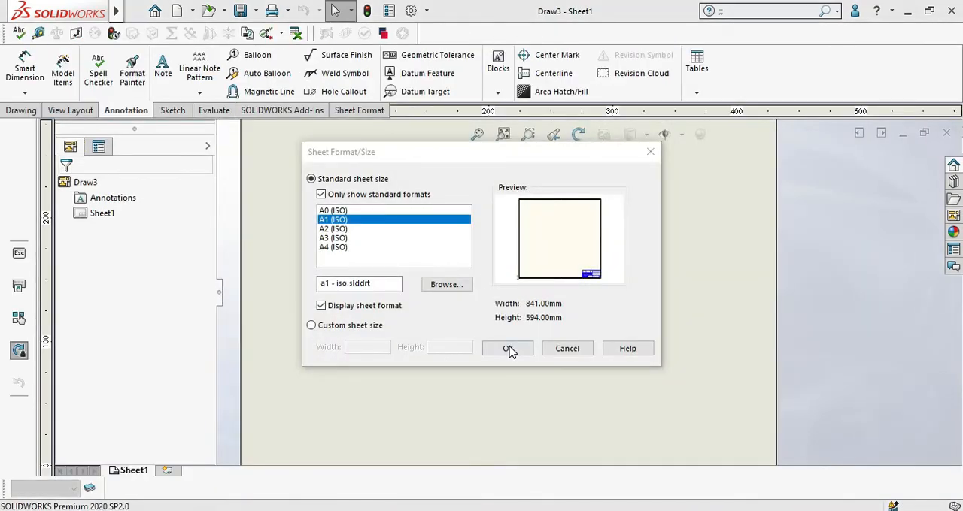
pyautogui.click(507, 349)
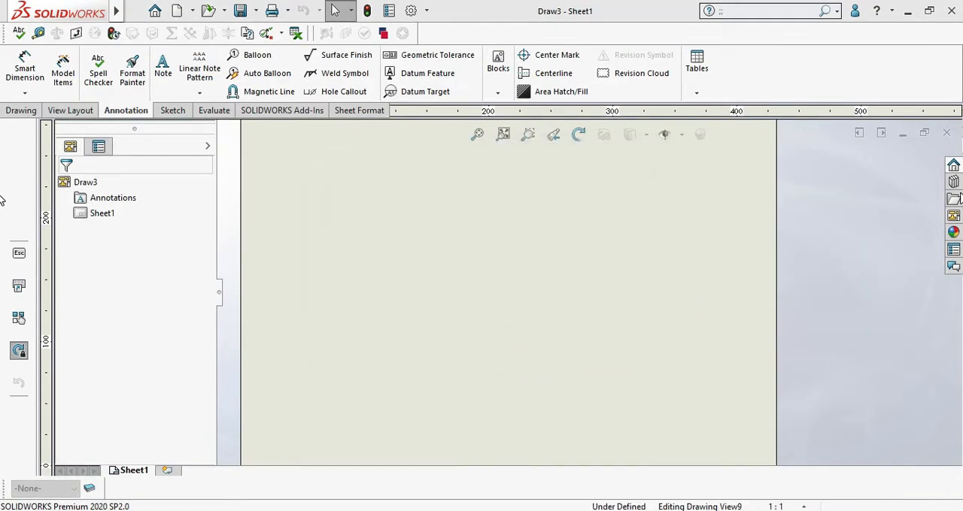
# Step: Place the front view in the upper part of the sheet, with one projected view below it and another to its right
pyautogui.moveTo(784, 320); pyautogui.dragTo(484, 251)
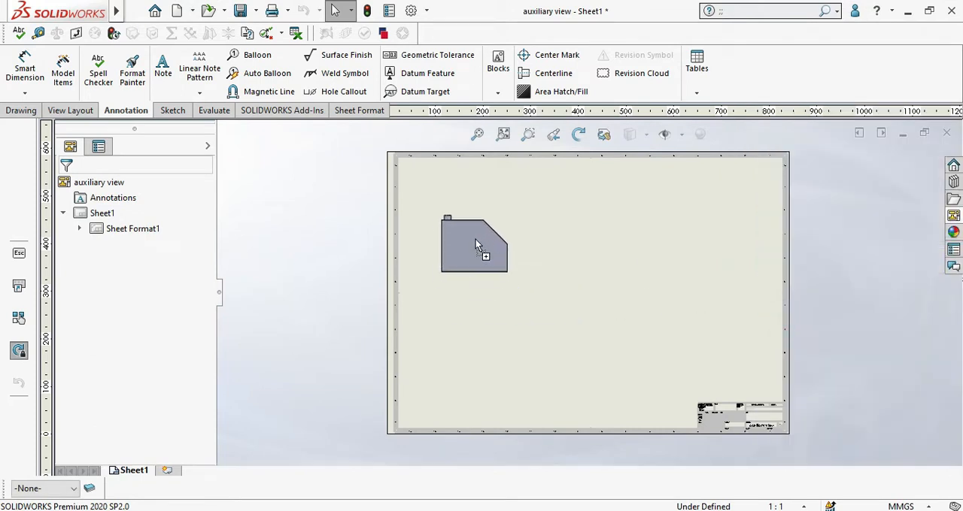
pyautogui.scroll(-2, 497, 361)
pyautogui.click(494, 353)
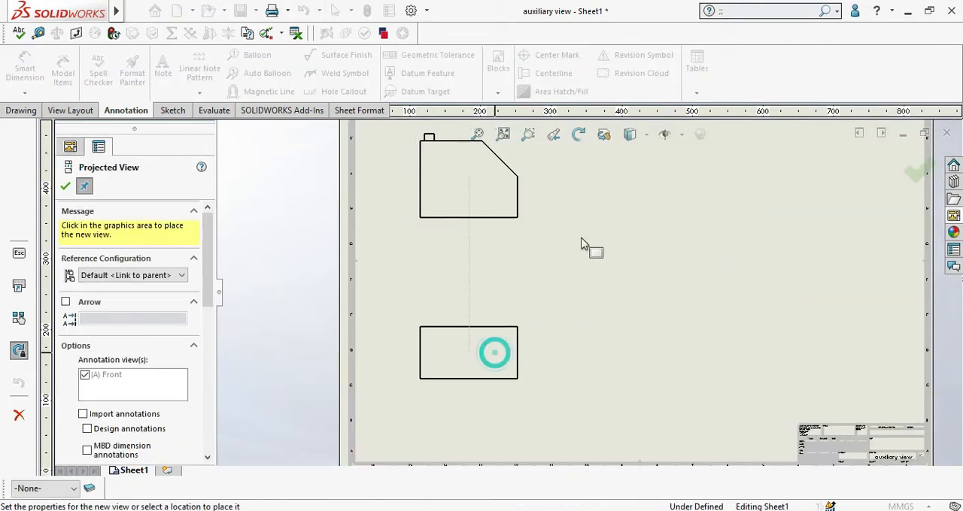
pyautogui.click(771, 185)
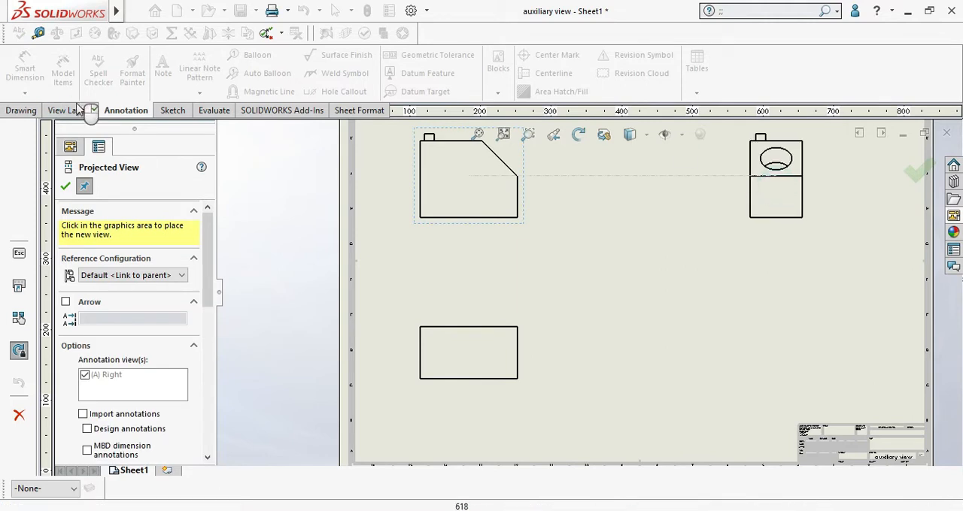
pyautogui.click(66, 186)
# Step: Import the model dimensions into all views with Model Items, picking the sloped edge of Boss-Extrude1 in the front view
pyautogui.click(63, 69)
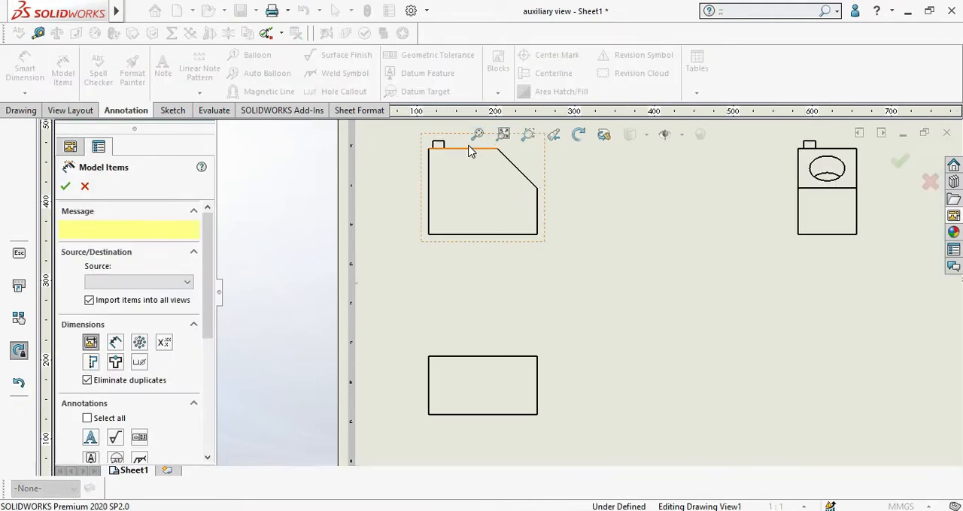
pyautogui.click(519, 173)
pyautogui.scroll(-2, 517, 203)
pyautogui.scroll(4, 526, 217)
pyautogui.scroll(2, 551, 219)
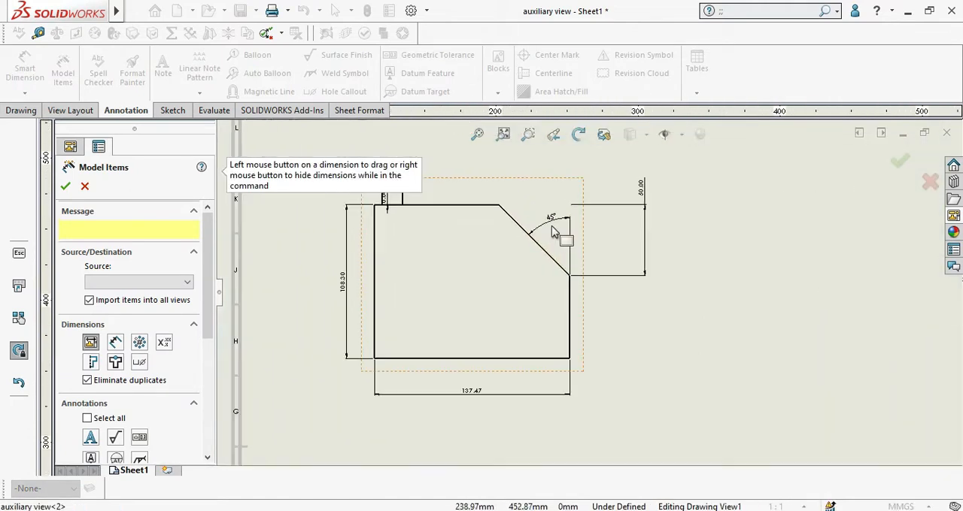
# Step: Move the 45° dimension outward along the sloped edge and the small boss's height dimension clear of the front view's left side
pyautogui.click(544, 212)
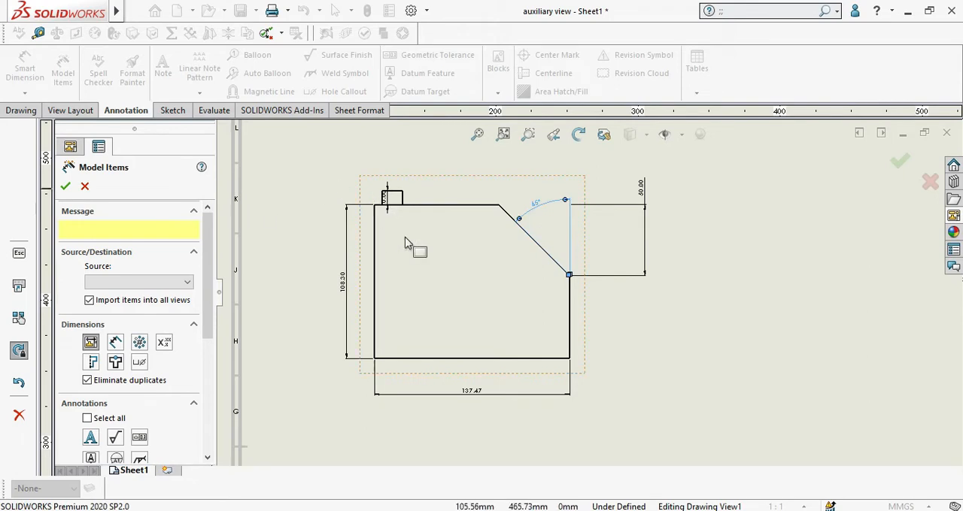
pyautogui.scroll(2, 409, 240)
pyautogui.moveTo(349, 186); pyautogui.dragTo(318, 221)
pyautogui.scroll(-5, 533, 258)
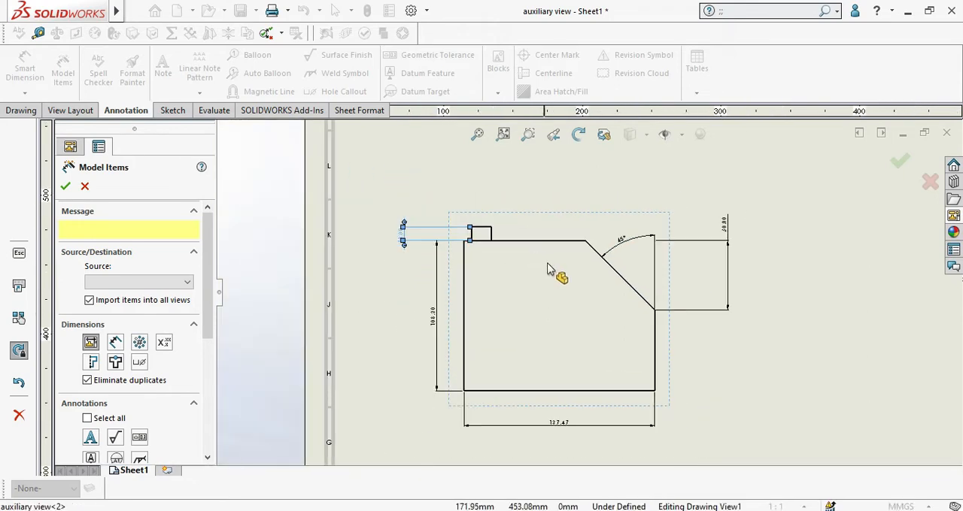
# Step: Try to import further dimensions with Model Items by picking the small boss on top of the front view
pyautogui.scroll(4, 516, 255)
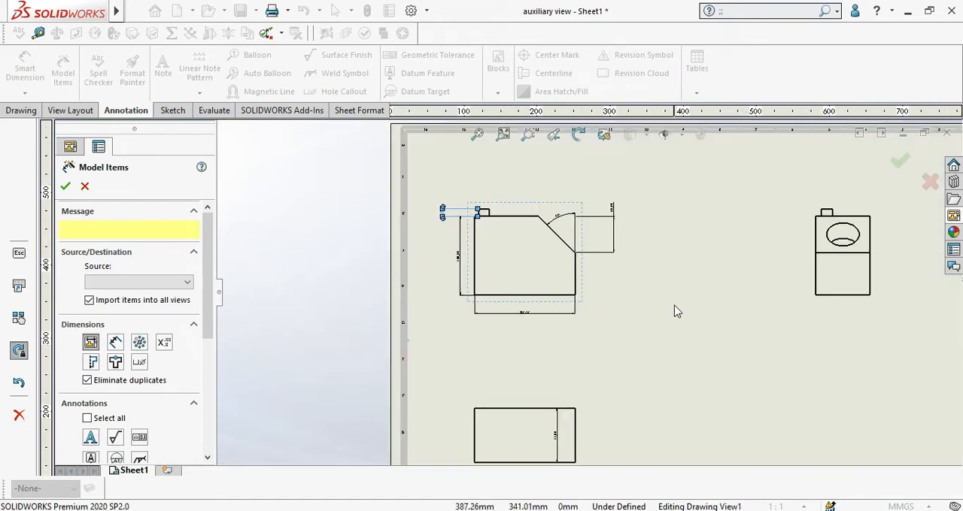
pyautogui.click(515, 253)
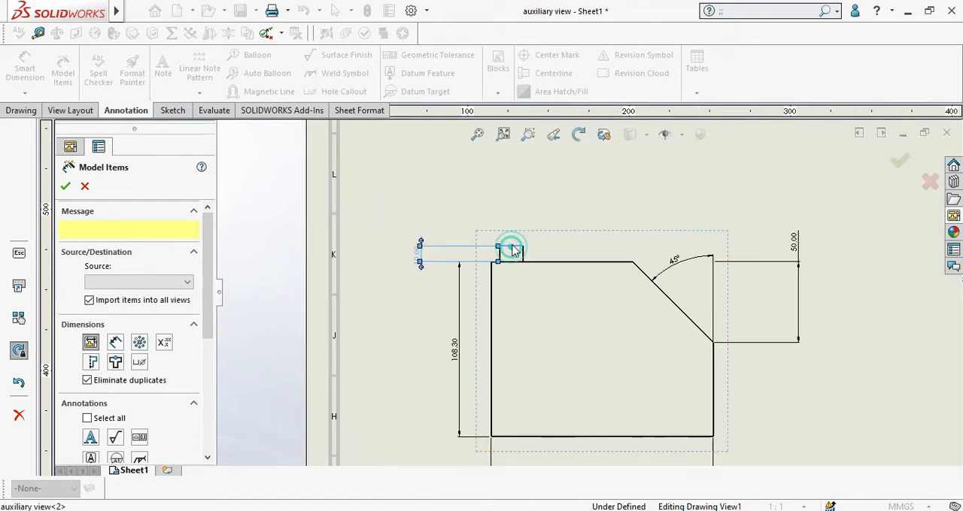
pyautogui.scroll(2, 527, 258)
pyautogui.scroll(-4, 549, 286)
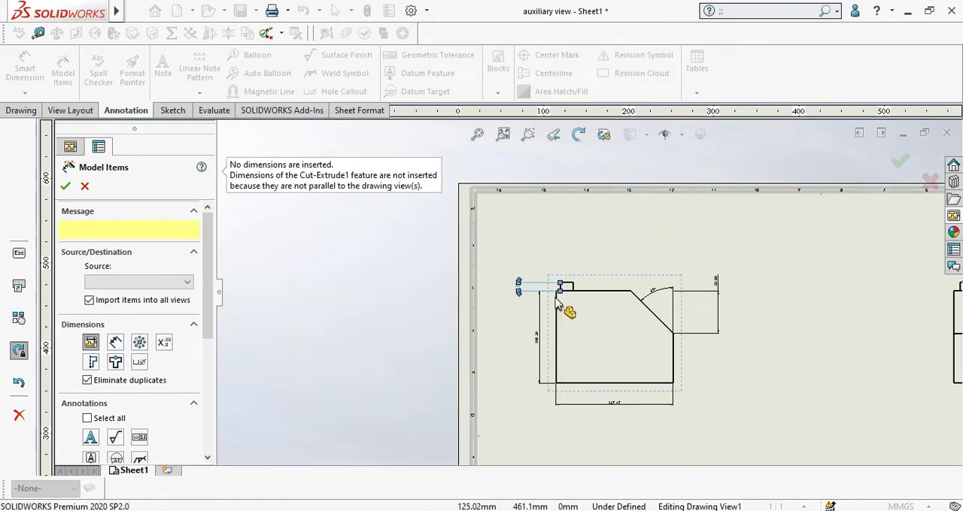
pyautogui.click(66, 186)
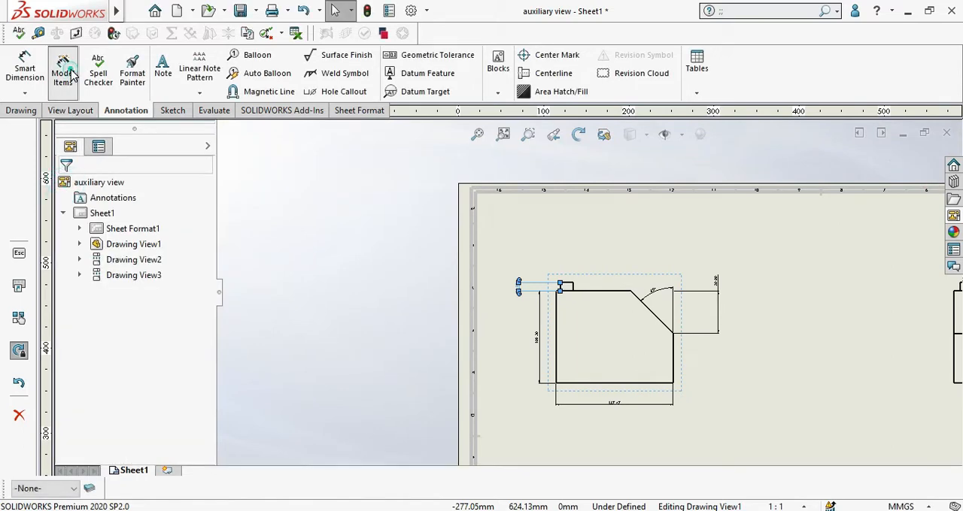
pyautogui.click(83, 187)
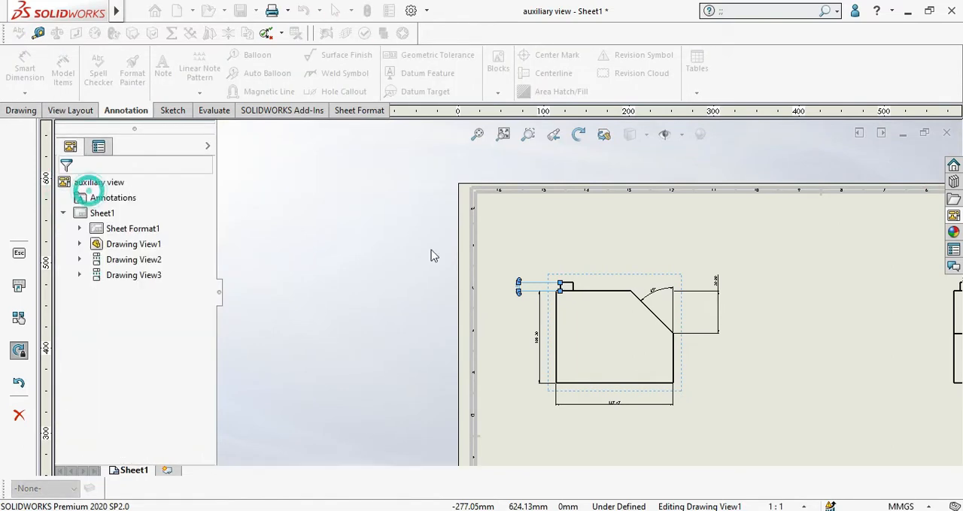
# Step: Add a projected view of the front view directly above it
pyautogui.click(609, 271)
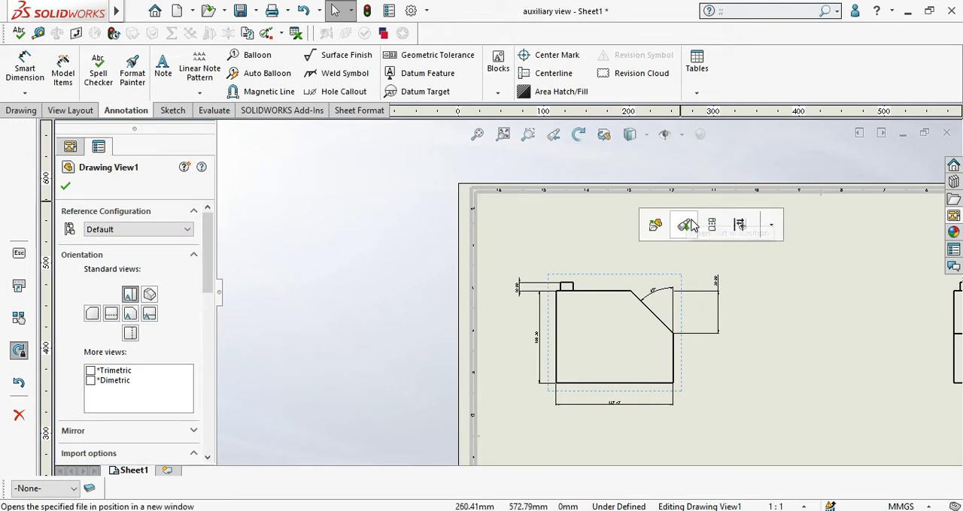
pyautogui.click(740, 224)
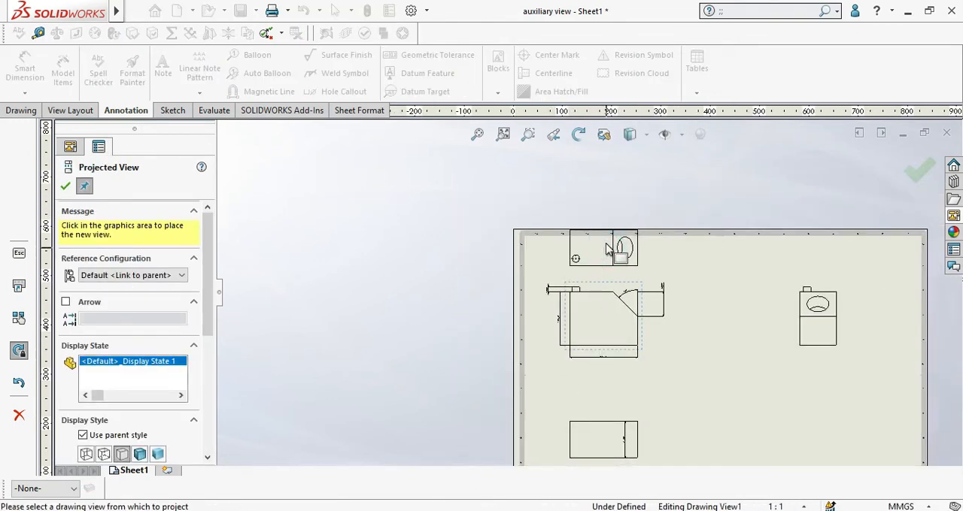
pyautogui.scroll(-4, 608, 252)
pyautogui.scroll(-1, 608, 251)
pyautogui.click(65, 187)
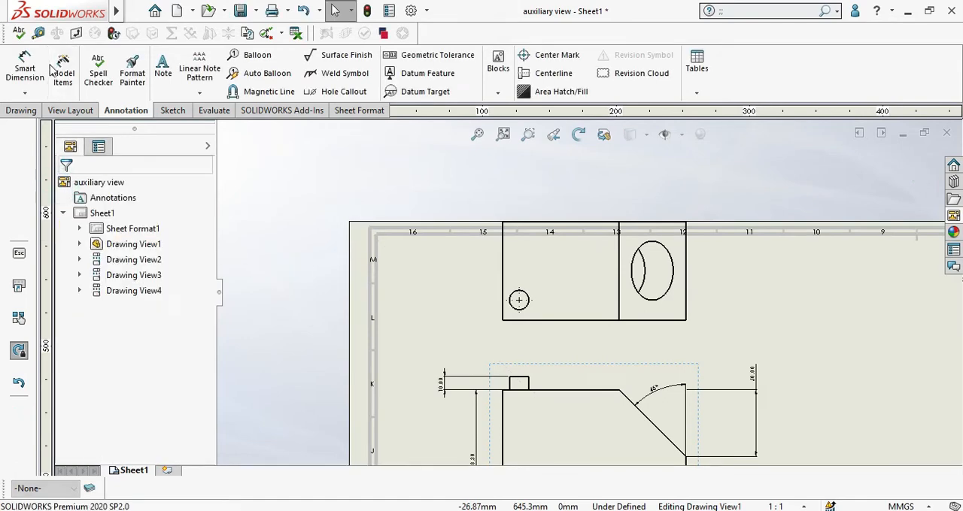
# Step: Try to import the small round boss's dimensions with Model Items in the projected view above the front view
pyautogui.click(62, 70)
pyautogui.click(528, 298)
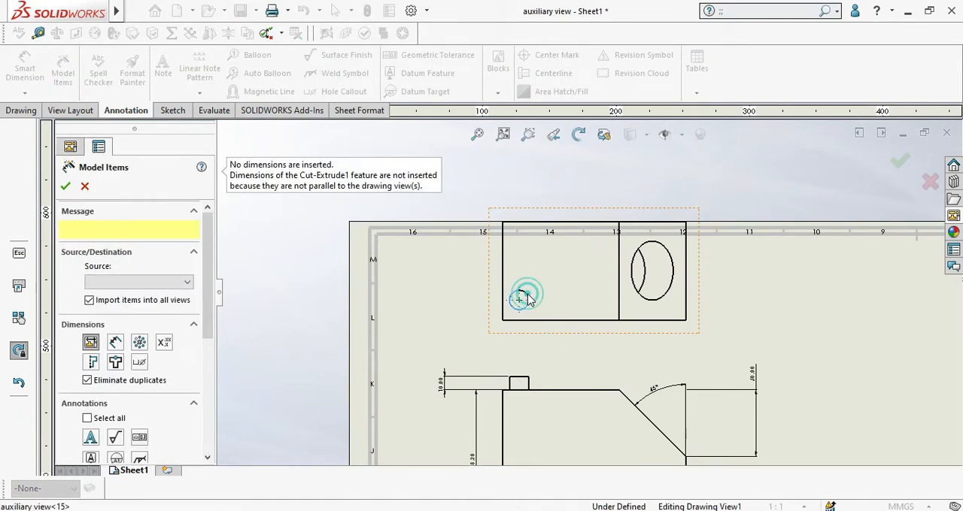
pyautogui.scroll(-1, 522, 300)
pyautogui.scroll(3, 608, 308)
pyautogui.scroll(4, 608, 312)
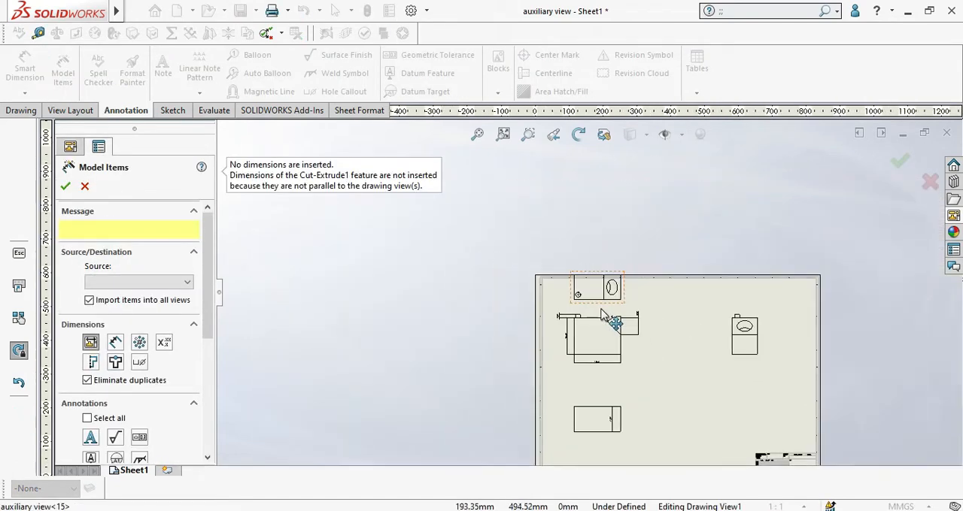
pyautogui.scroll(-4, 634, 301)
pyautogui.scroll(-5, 506, 252)
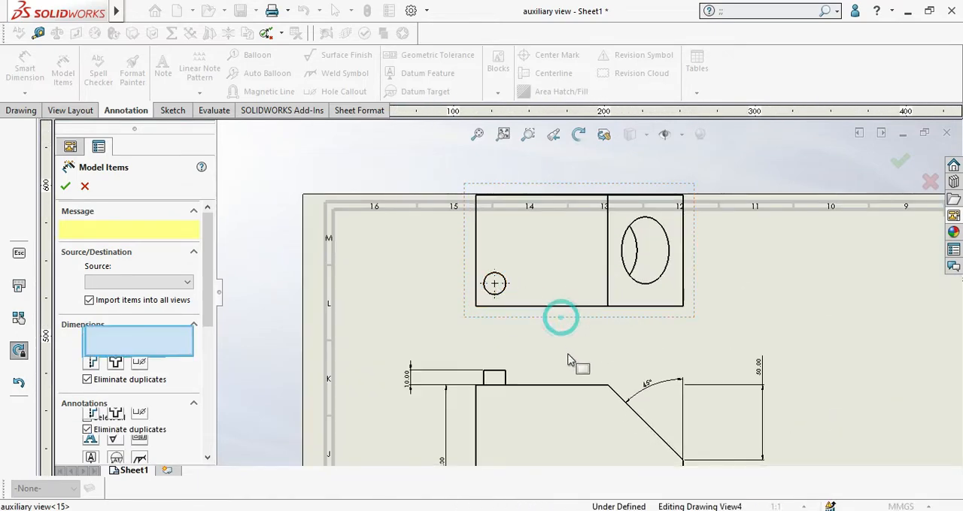
pyautogui.moveTo(561, 313); pyautogui.dragTo(572, 382)
pyautogui.press('Return')
pyautogui.scroll(2, 552, 328)
pyautogui.scroll(2, 553, 328)
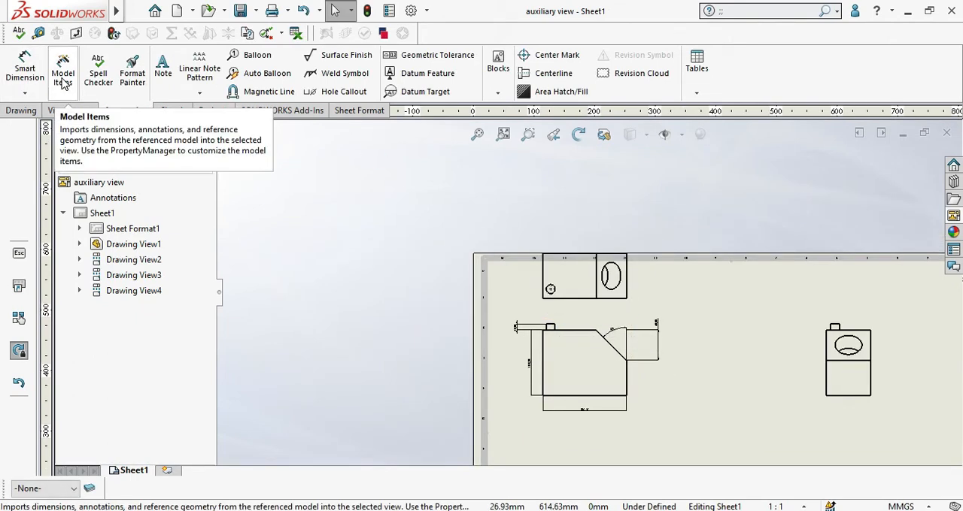
# Step: Move the front view and the projected view above it down so that both fit inside the sheet border
pyautogui.scroll(3, 485, 160)
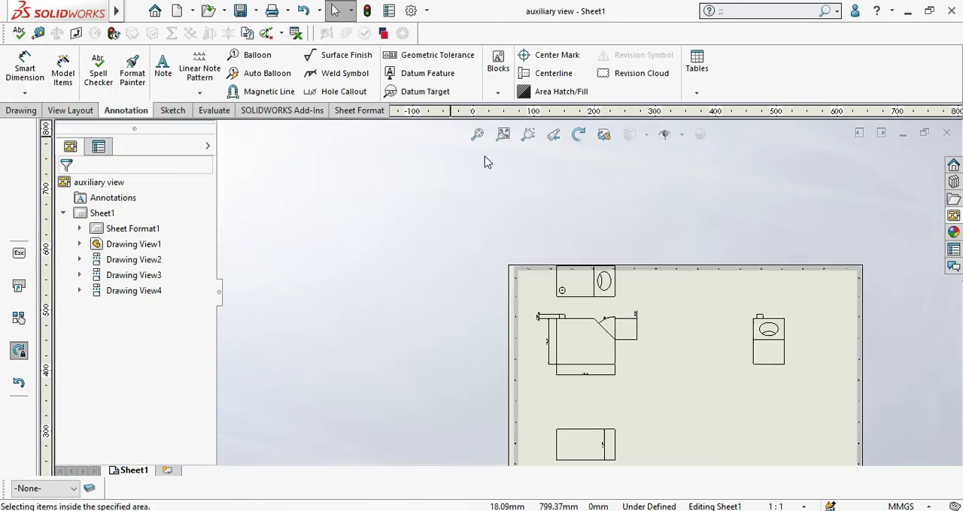
pyautogui.scroll(-1, 615, 381)
pyautogui.moveTo(611, 373)
pyautogui.mouseDown()
pyautogui.moveTo(621, 436)
pyautogui.moveTo(622, 410)
pyautogui.mouseUp()
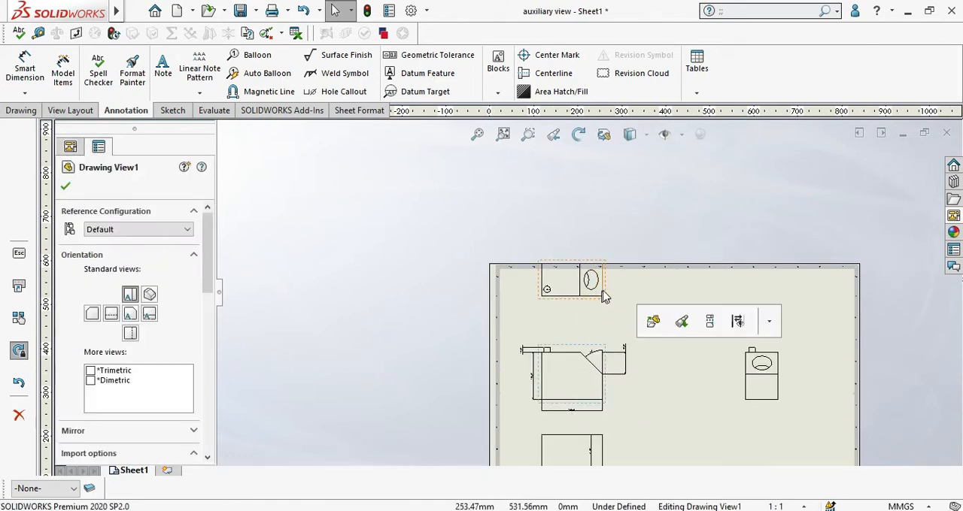
pyautogui.moveTo(600, 292)
pyautogui.mouseDown()
pyautogui.moveTo(608, 324)
pyautogui.moveTo(607, 315)
pyautogui.mouseUp()
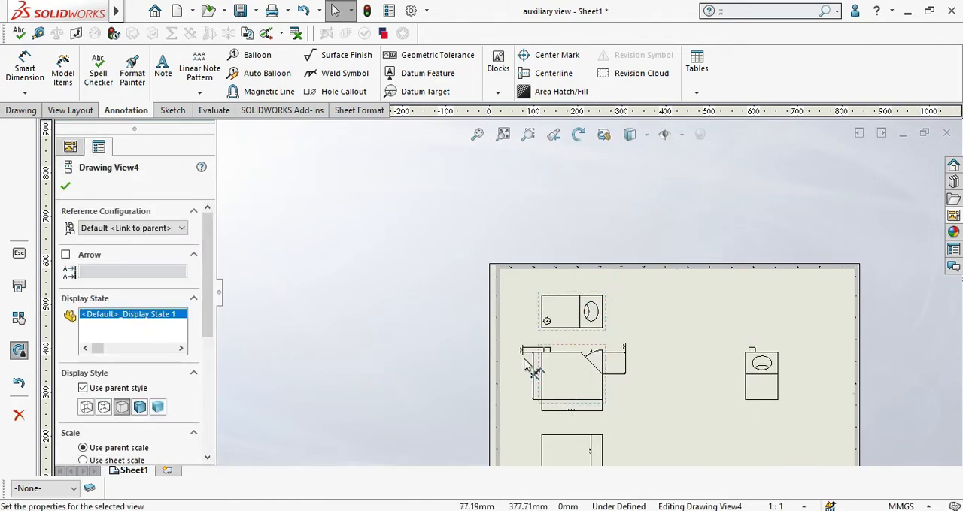
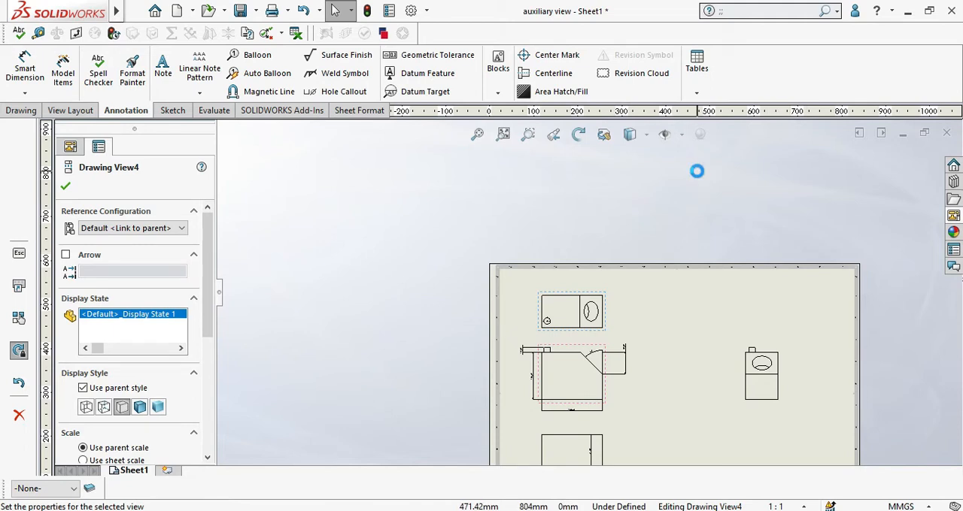
# Step: Start a note just below the front view's horizontal width dimension and set its font size to 48
pyautogui.scroll(-4, 568, 373)
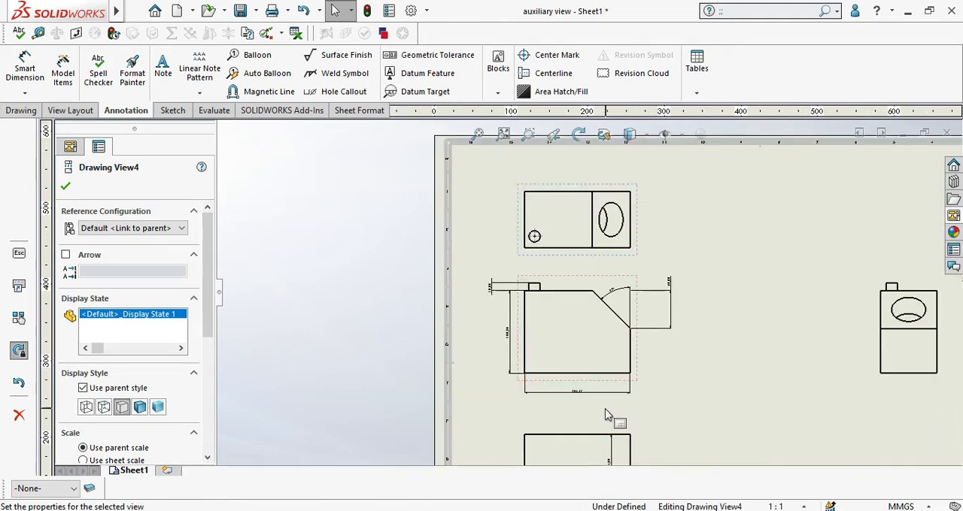
pyautogui.click(565, 362)
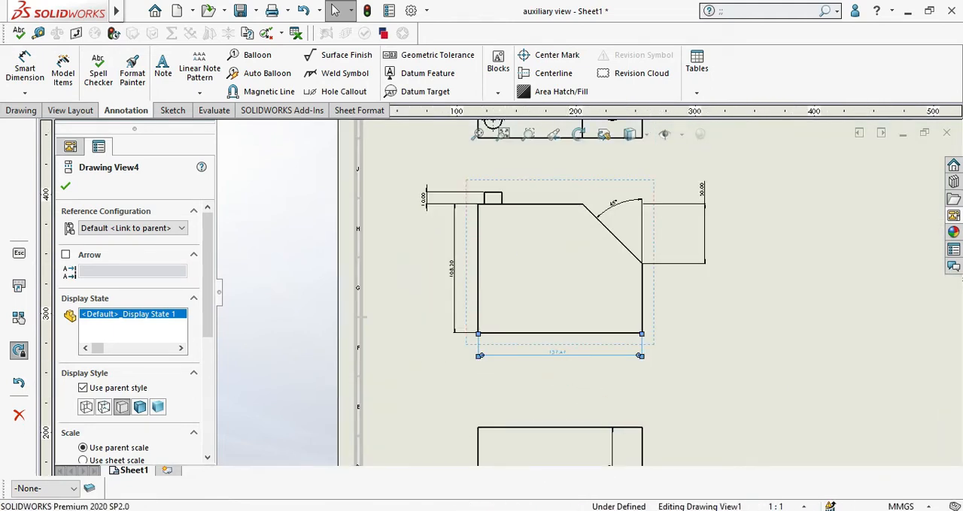
pyautogui.click(164, 80)
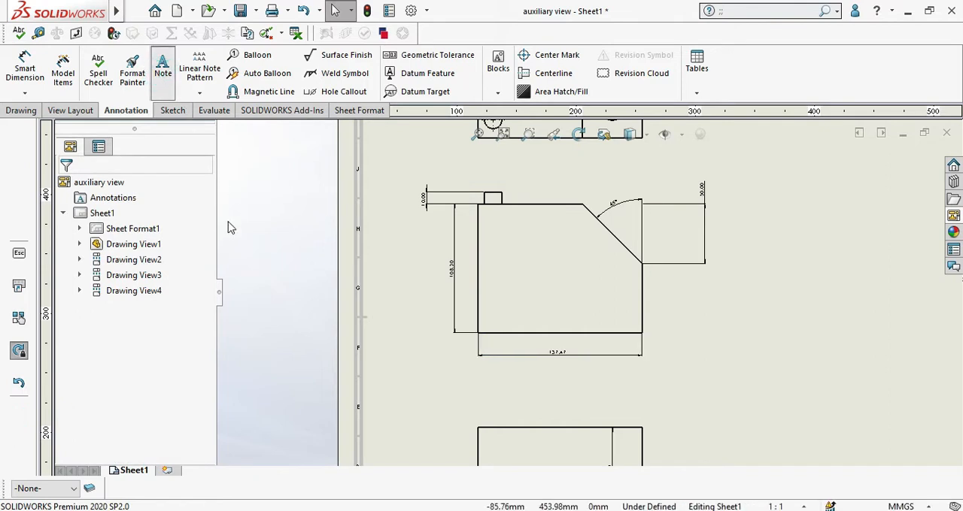
pyautogui.scroll(-3, 550, 384)
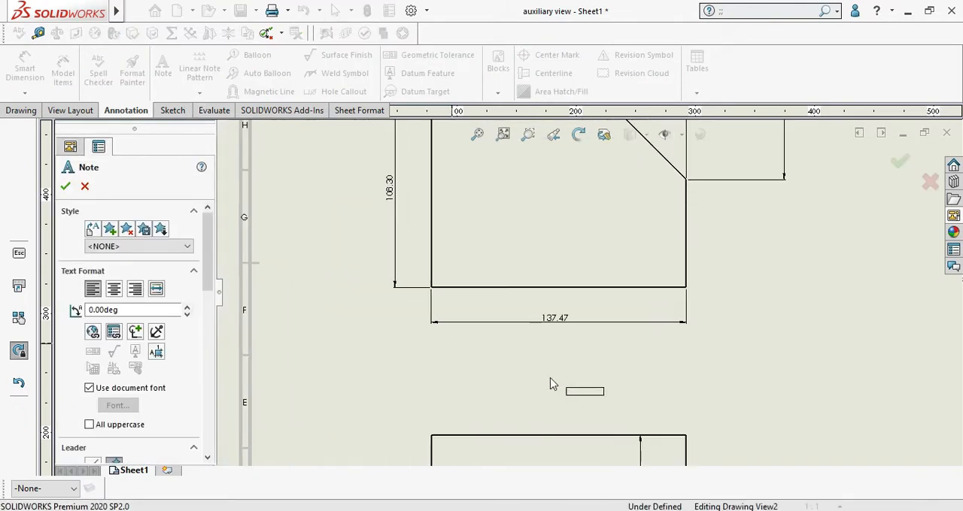
pyautogui.scroll(-2, 549, 385)
pyautogui.click(516, 349)
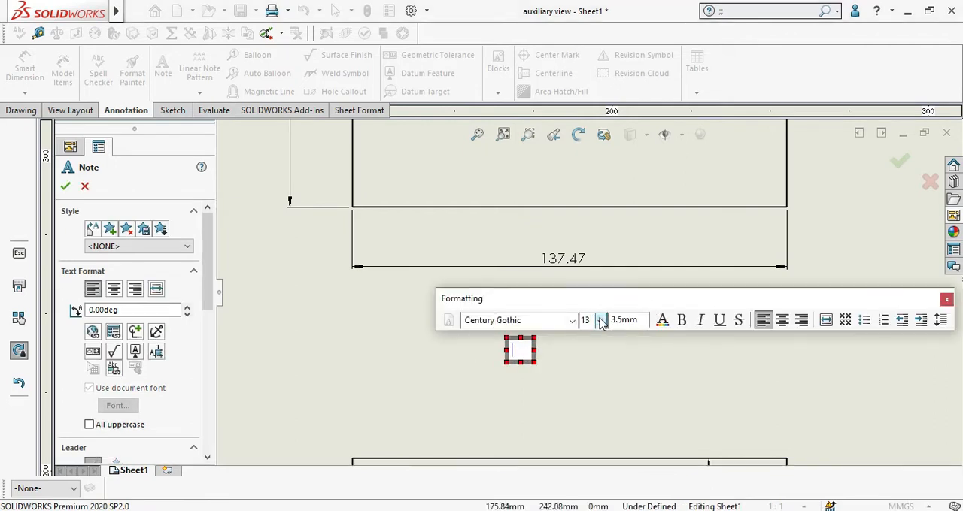
pyautogui.click(601, 321)
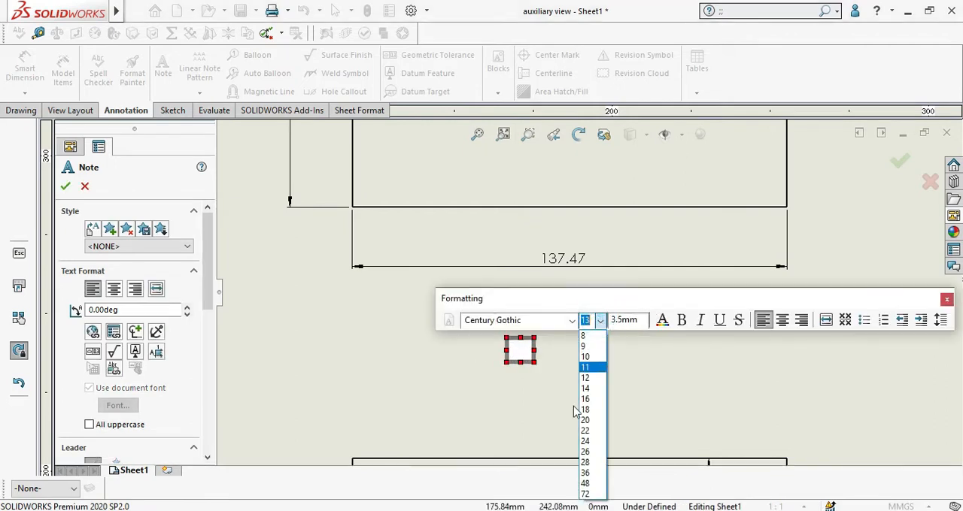
pyautogui.click(587, 465)
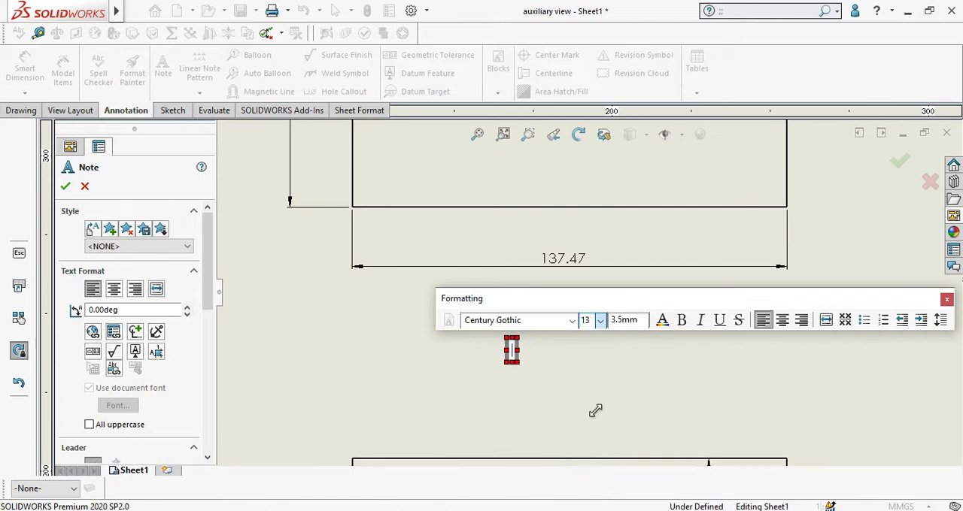
pyautogui.click(601, 321)
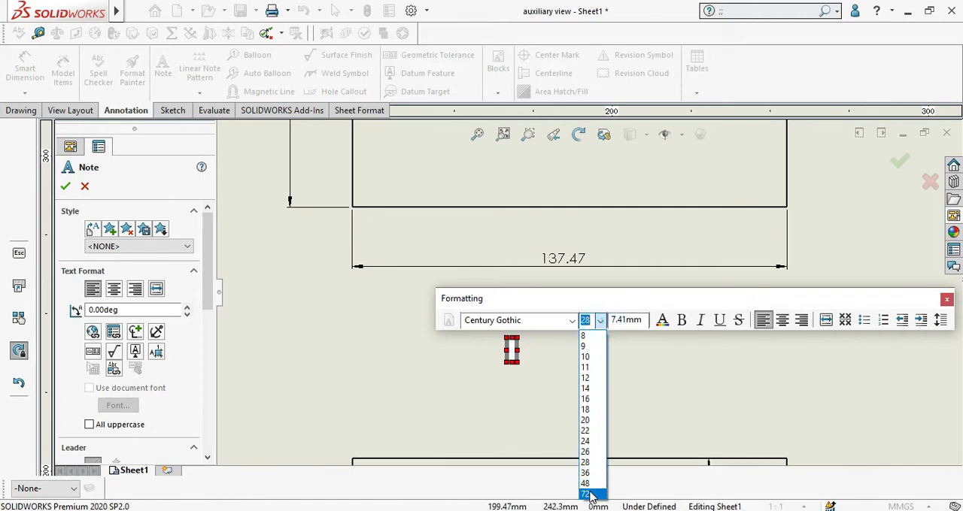
pyautogui.click(587, 484)
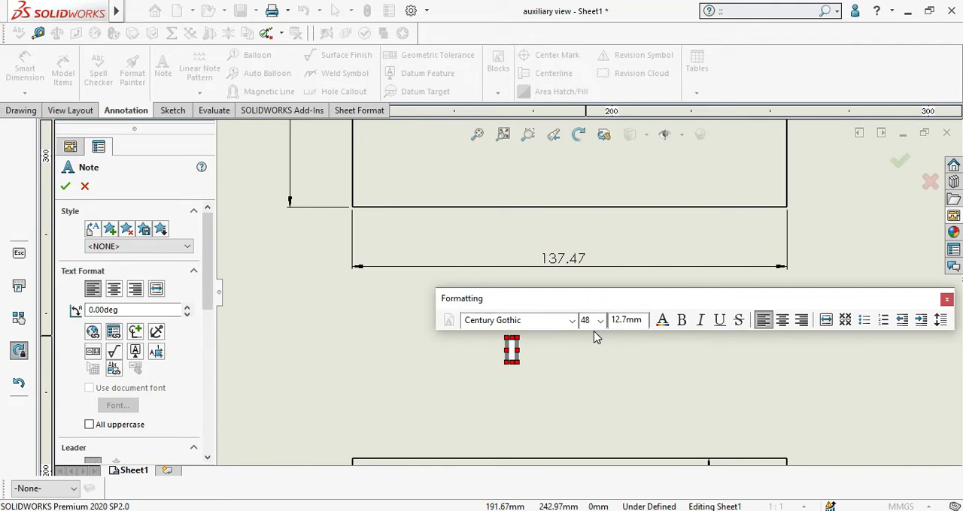
# Step: Enter "Front view" as the text of the note below the front view and place it
pyautogui.write('Fro')
pyautogui.press('BackSpace')
pyautogui.press('BackSpace')
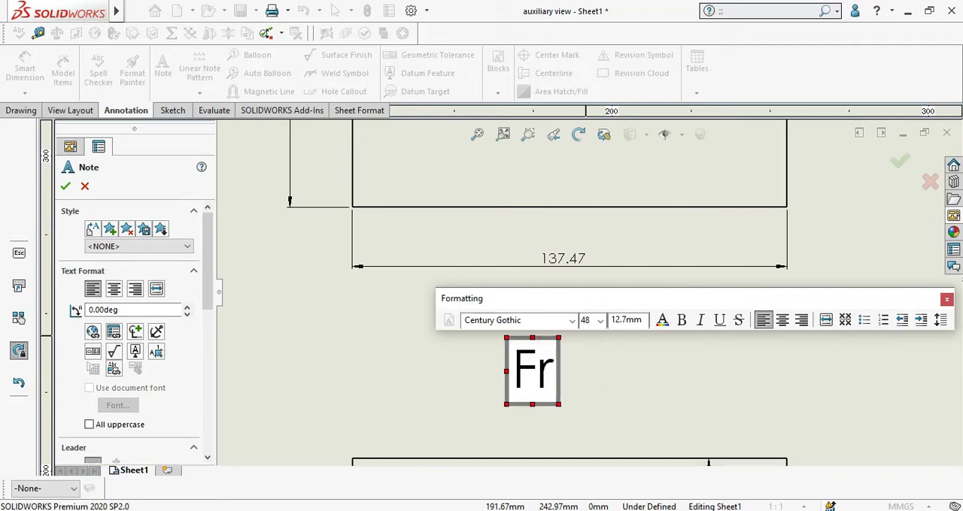
pyautogui.write('ront ')
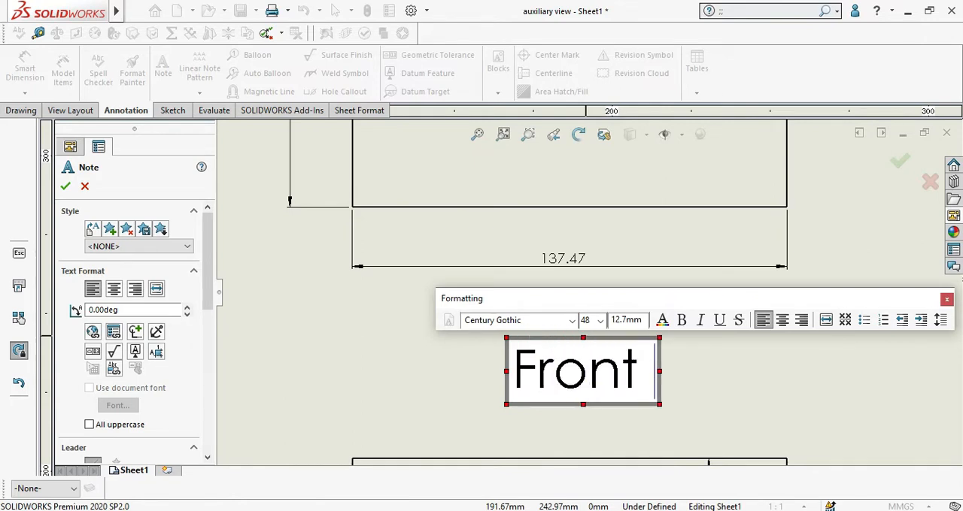
pyautogui.write('view')
pyautogui.press('BackSpace')
pyautogui.write('ew')
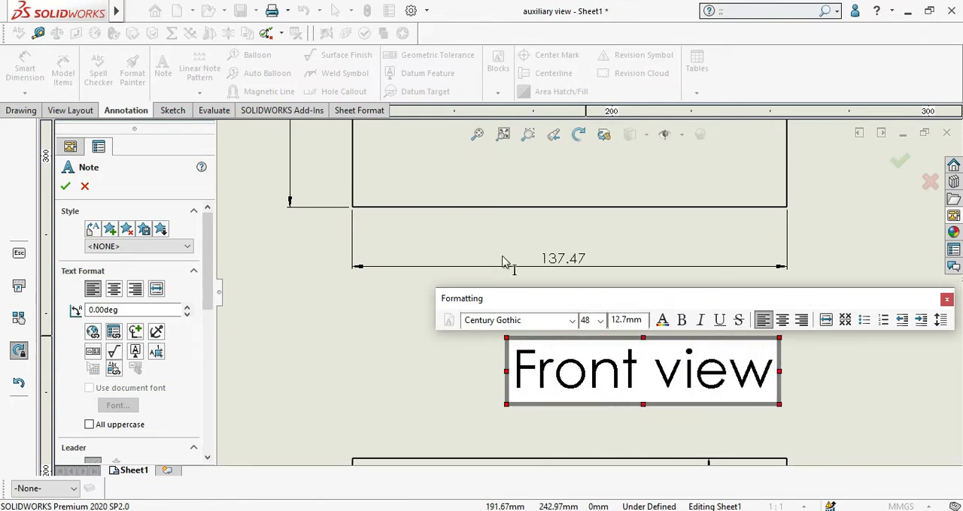
pyautogui.click(412, 353)
# Step: Place a second note below the lower projected view and replace its text with "bottom view"
pyautogui.scroll(1, 585, 294)
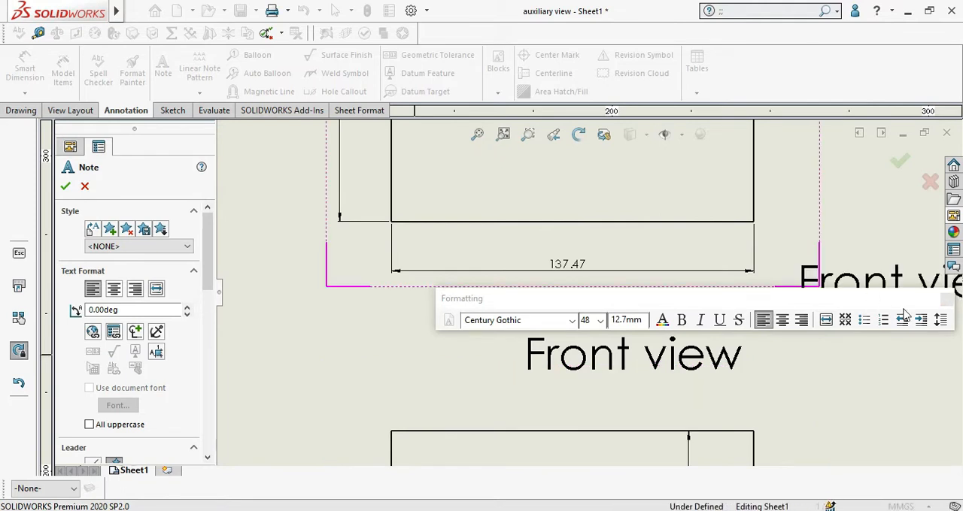
pyautogui.scroll(3, 827, 324)
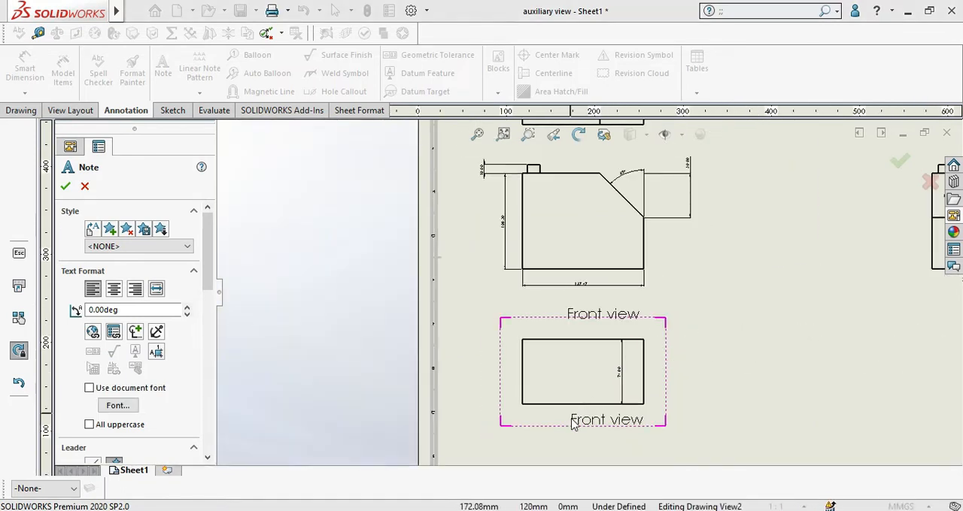
pyautogui.click(564, 437)
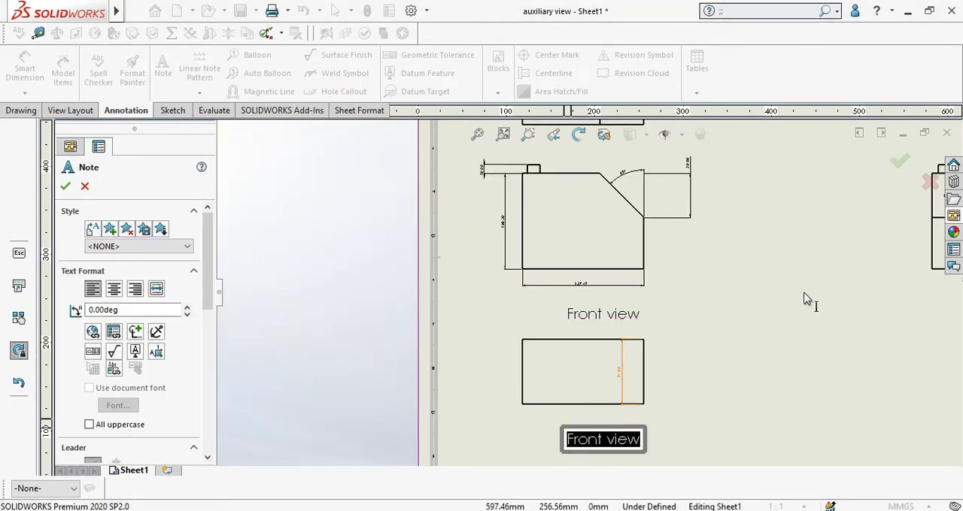
pyautogui.scroll(2, 805, 300)
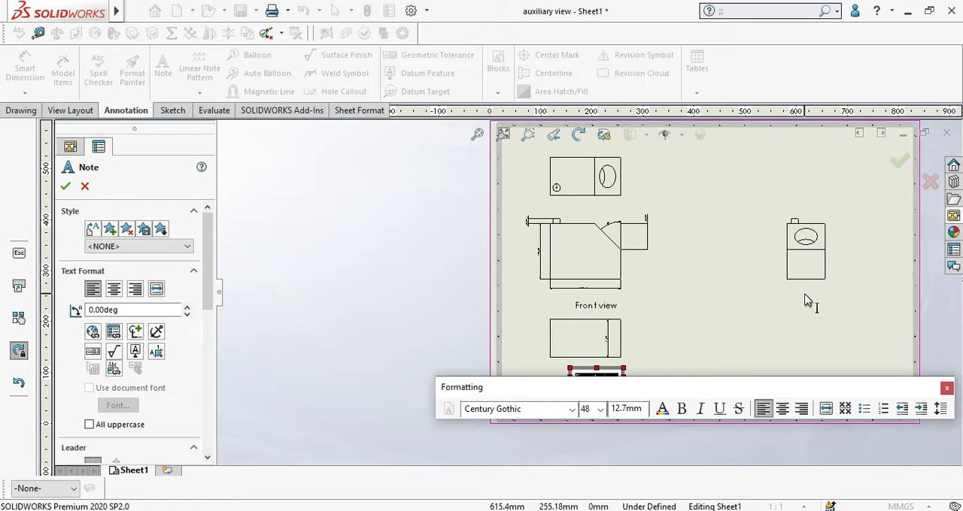
pyautogui.write('bottom v')
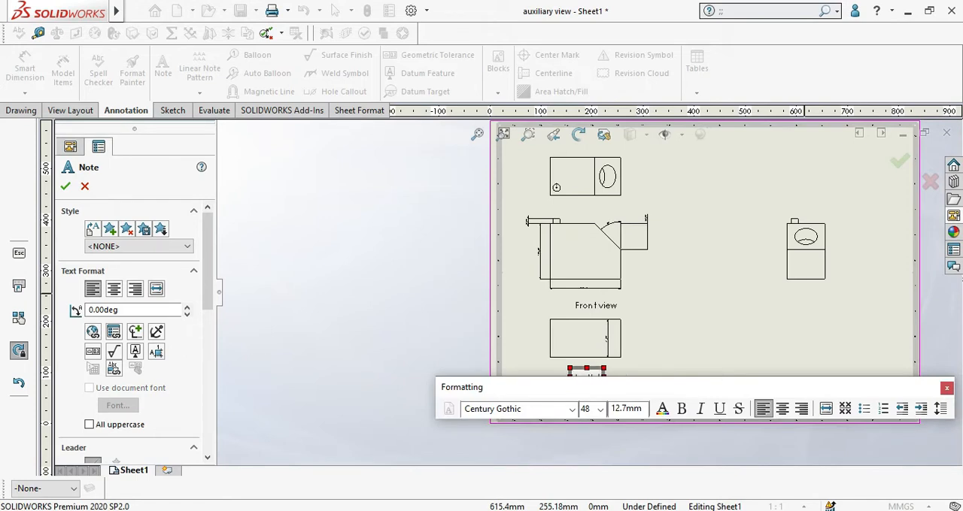
pyautogui.write('i')
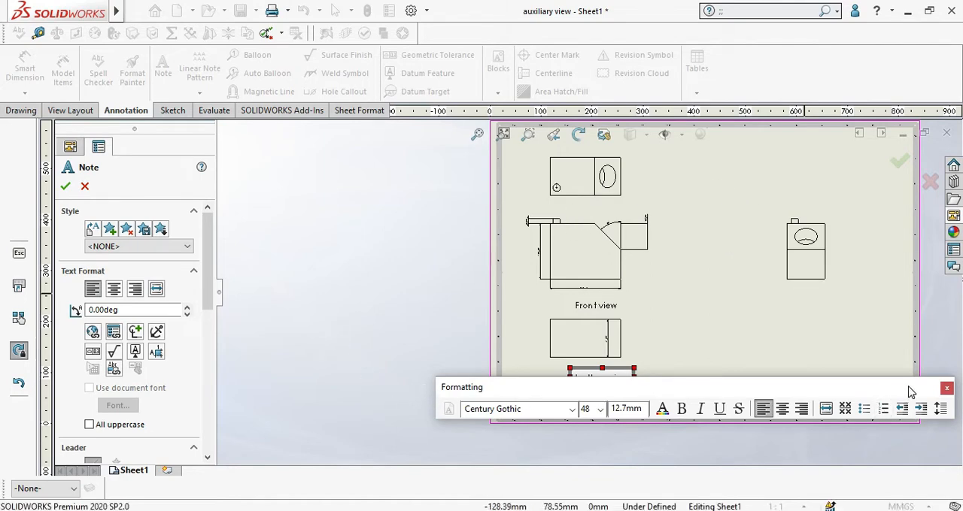
pyautogui.click(62, 188)
pyautogui.scroll(-3, 763, 351)
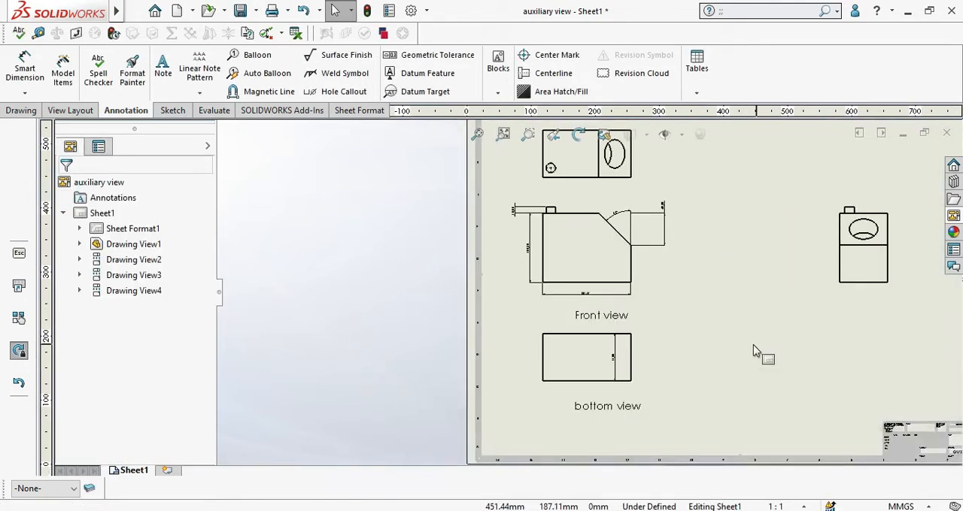
pyautogui.scroll(2, 580, 381)
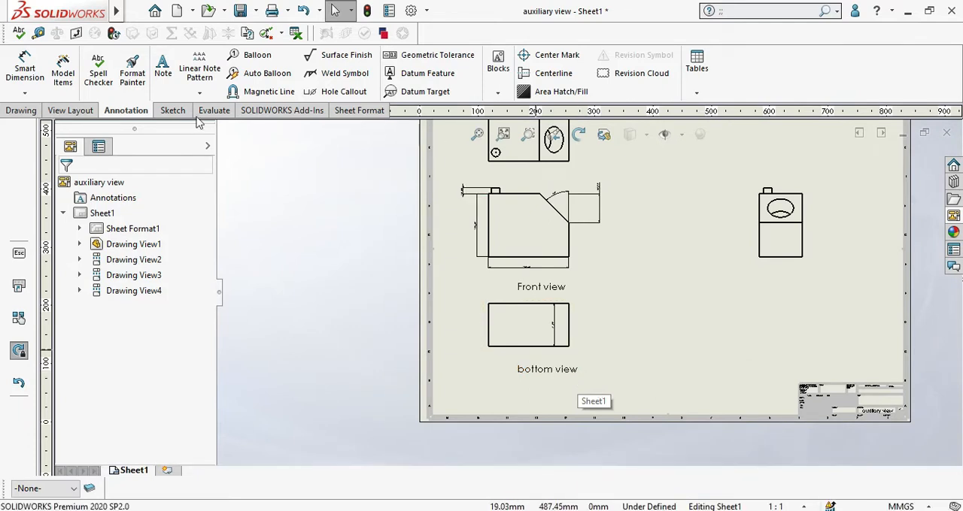
# Step: Delete the "bottom view" note below the lower projected view
pyautogui.click(204, 94)
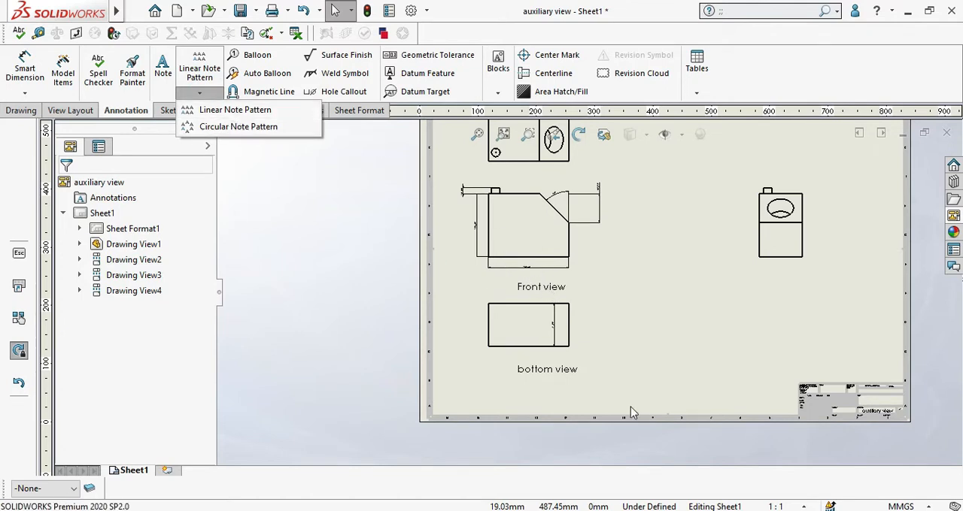
pyautogui.click(566, 373)
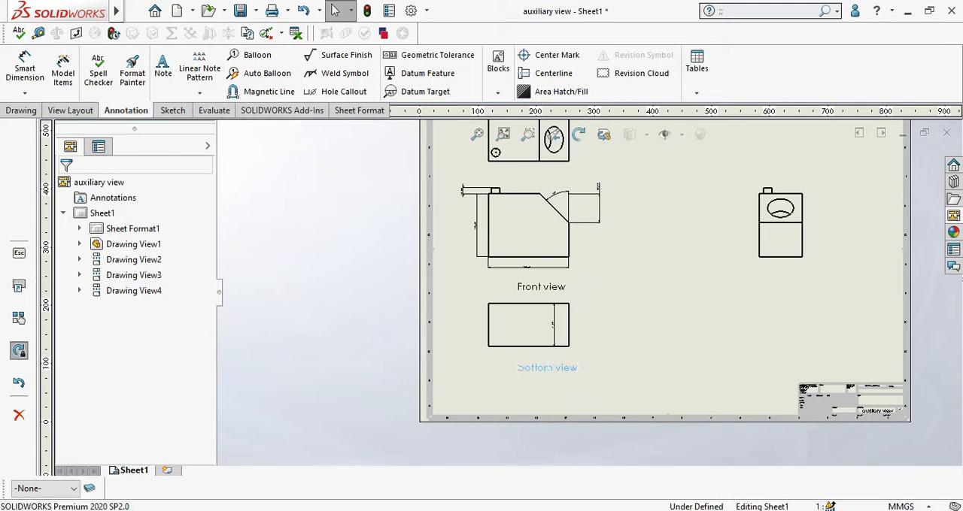
pyautogui.press('Delete')
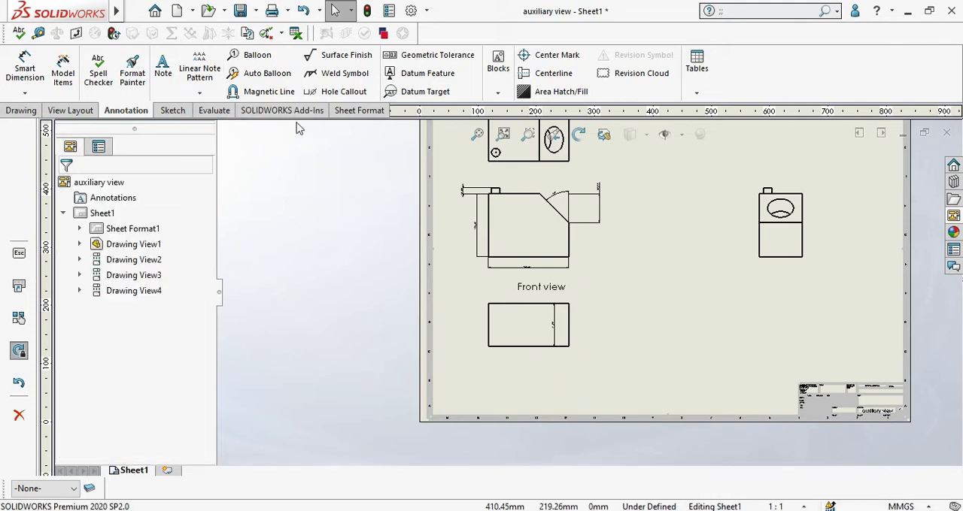
# Step: Start a Linear Note Pattern along the front view's bottom edge, with 2 instances at 30 mm spacing in Direction 2
pyautogui.click(202, 73)
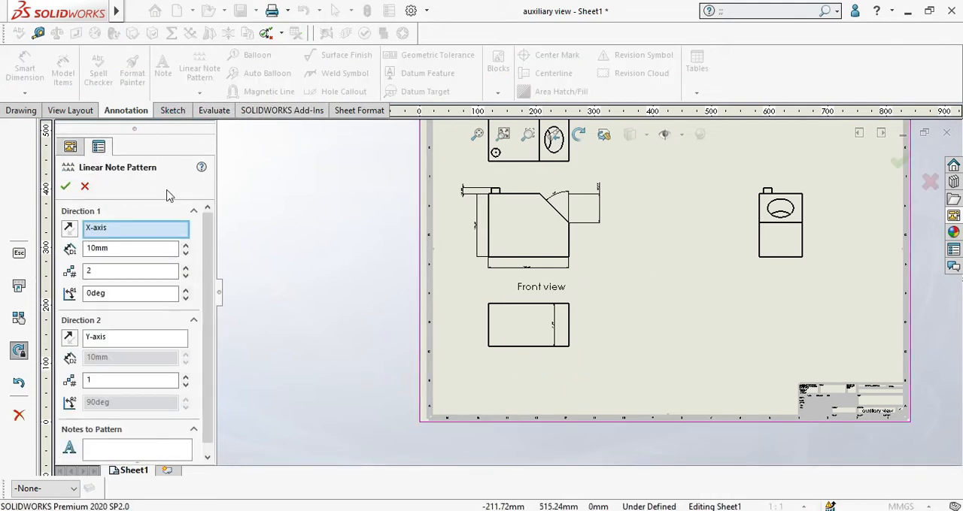
pyautogui.click(533, 257)
pyautogui.scroll(-2, 533, 258)
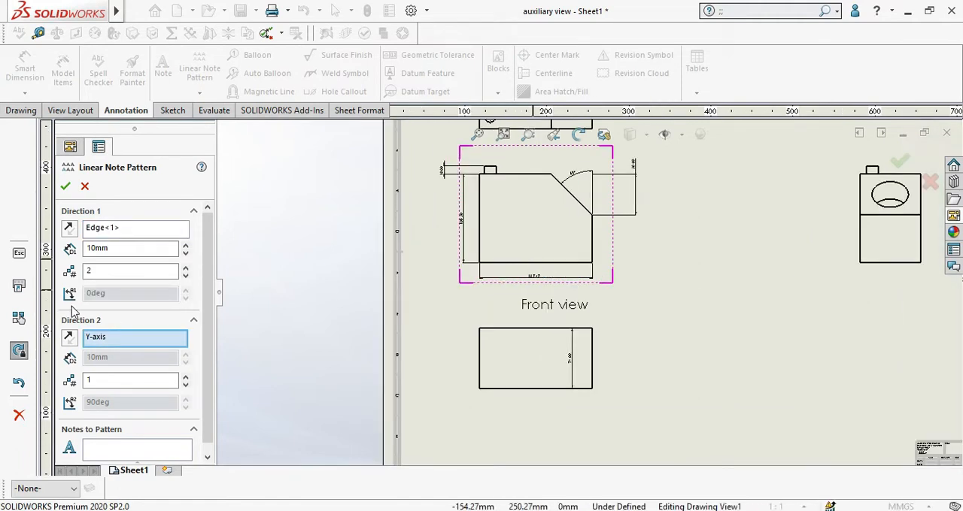
pyautogui.click(137, 269)
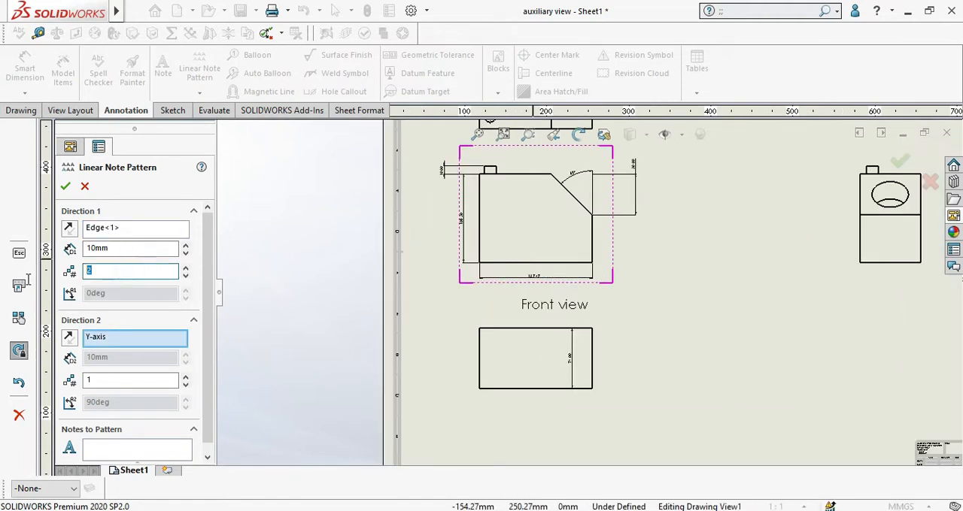
pyautogui.click(186, 379)
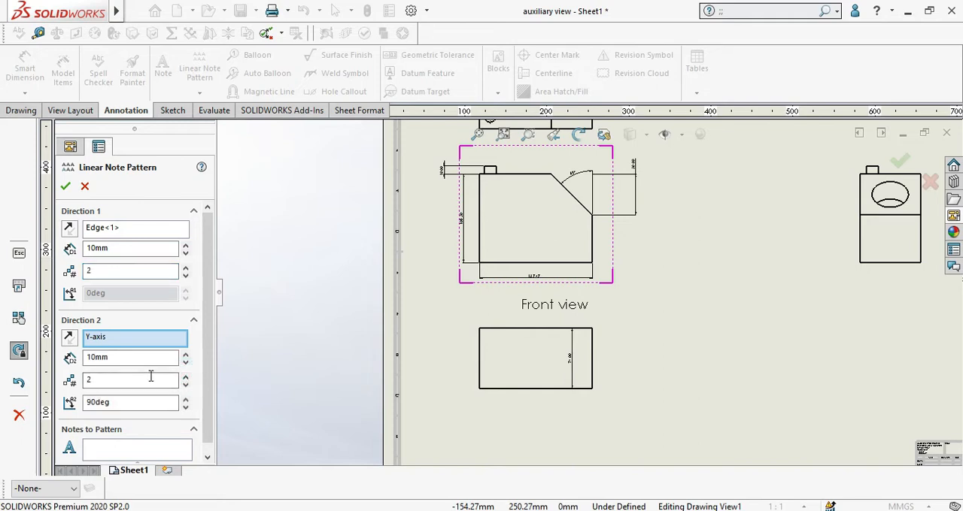
pyautogui.doubleClick(127, 379)
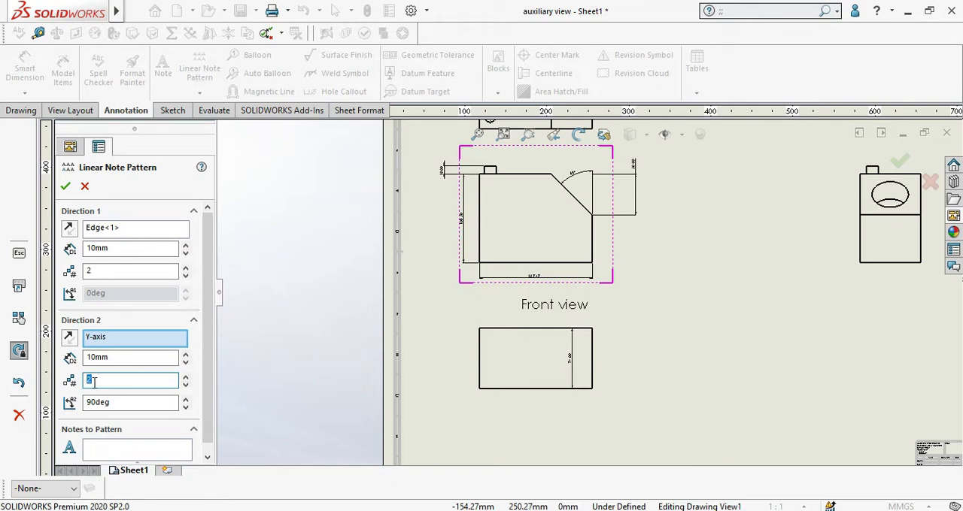
pyautogui.click(186, 354)
pyautogui.click(186, 354)
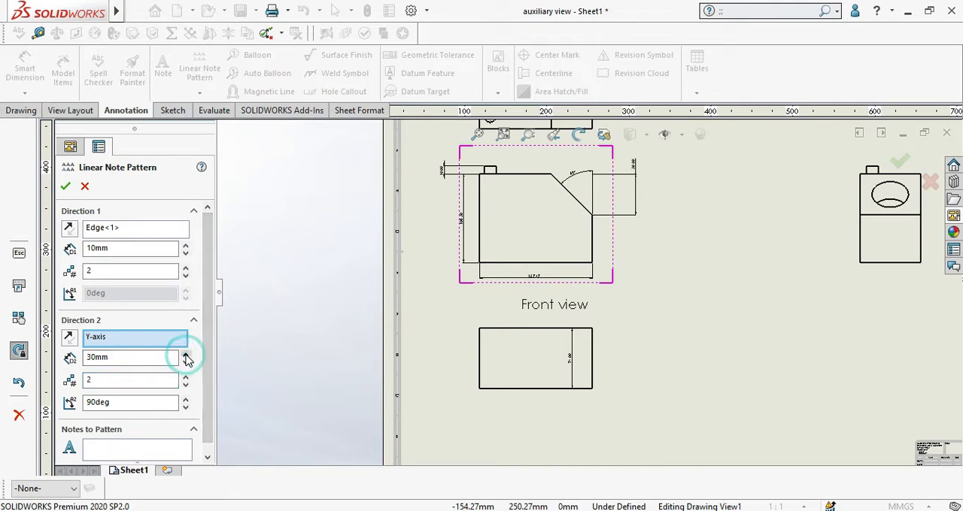
# Step: Choose the "Front view" note as the note to pattern
pyautogui.scroll(-1, 180, 354)
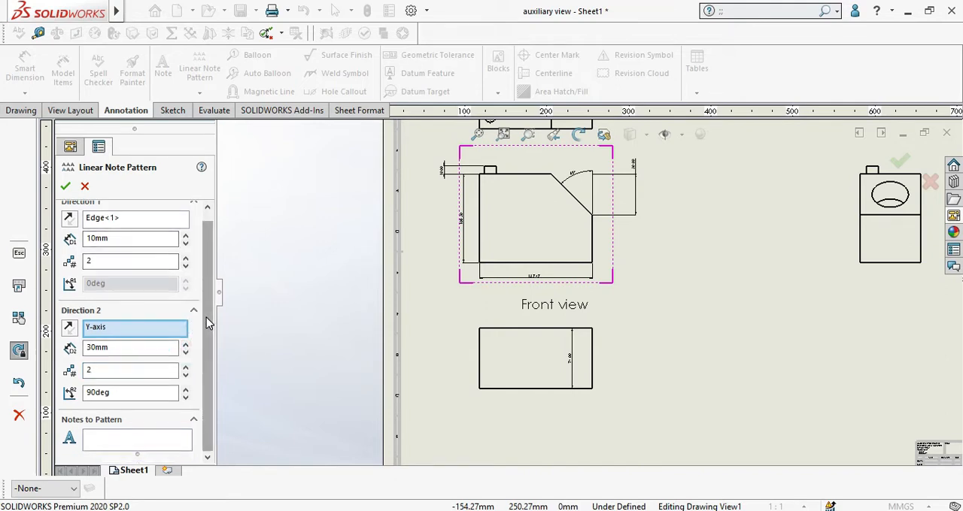
pyautogui.click(107, 442)
pyautogui.click(540, 308)
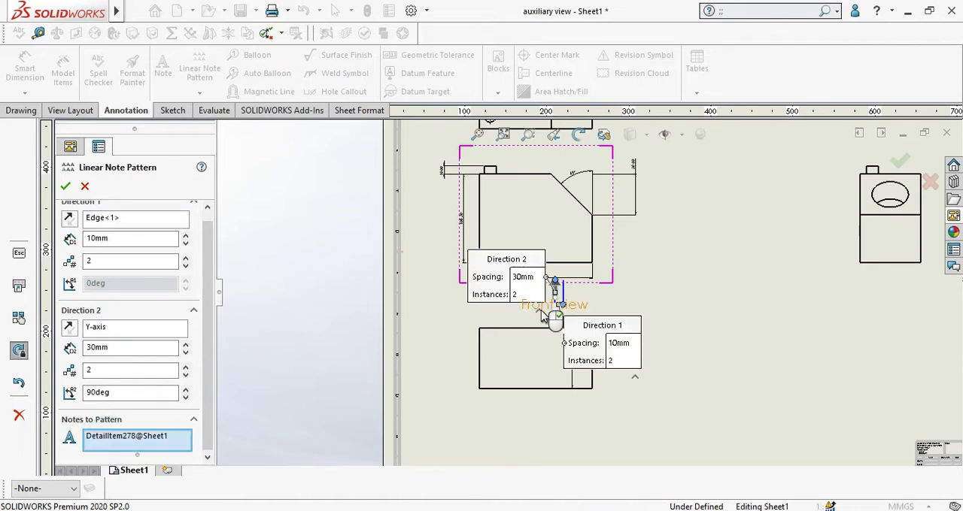
pyautogui.scroll(-5, 540, 316)
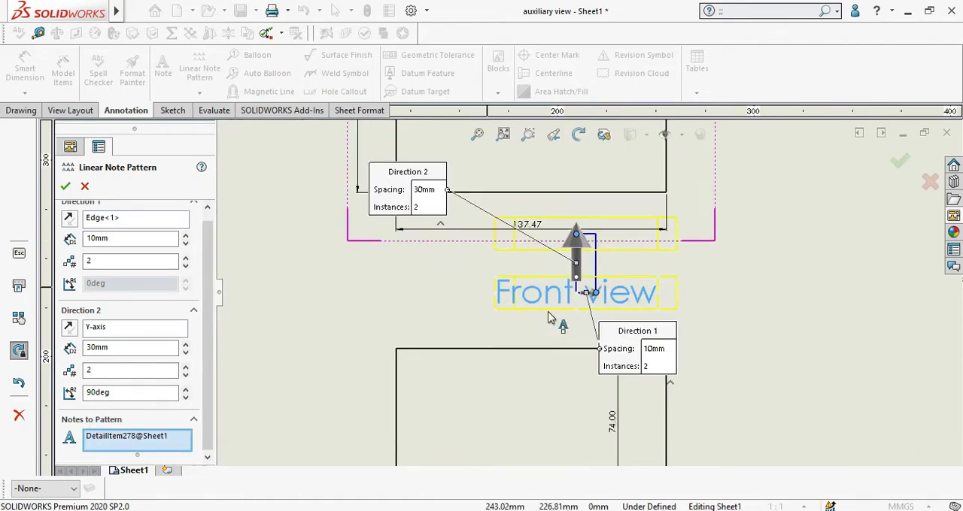
# Step: Set the note pattern's spacing to 130 mm in Direction 2 and 150 mm in Direction 1
pyautogui.click(185, 343)
pyautogui.click(185, 344)
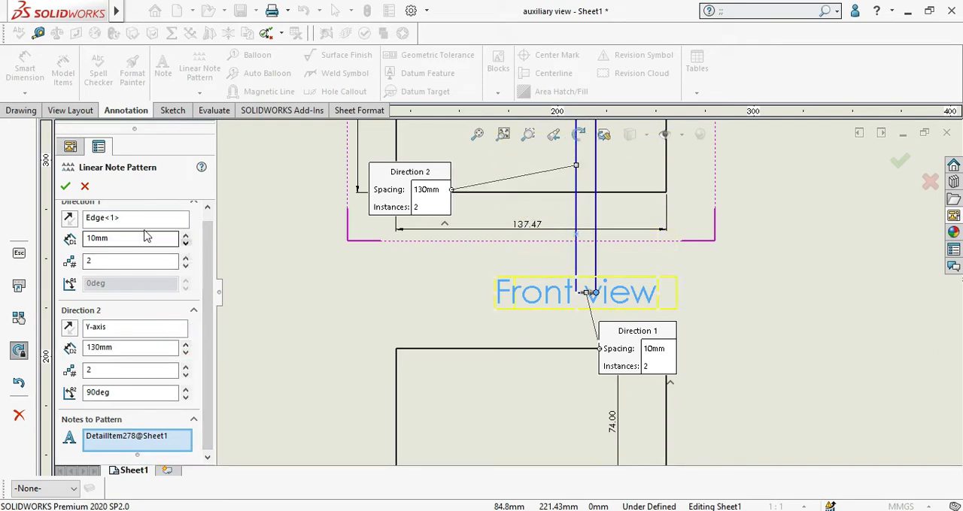
pyautogui.doubleClick(132, 241)
pyautogui.write('150')
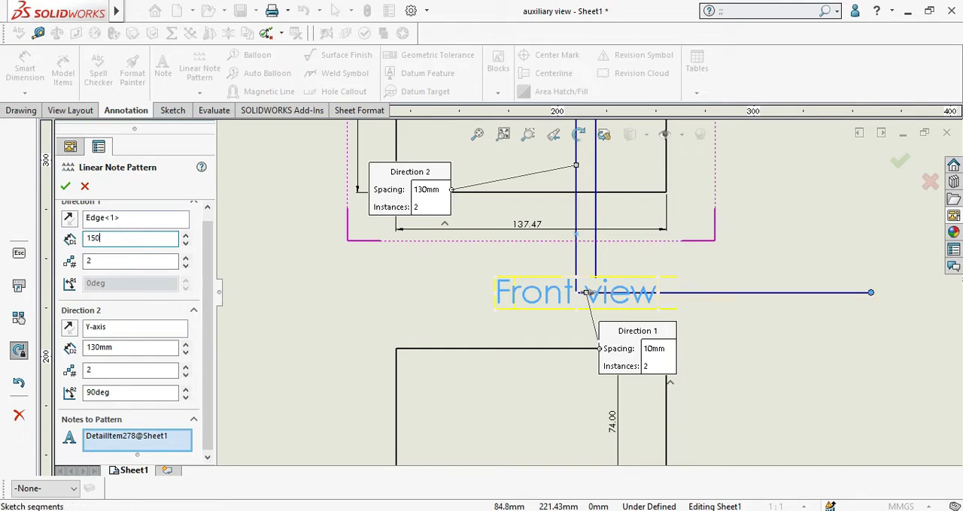
pyautogui.scroll(4, 665, 289)
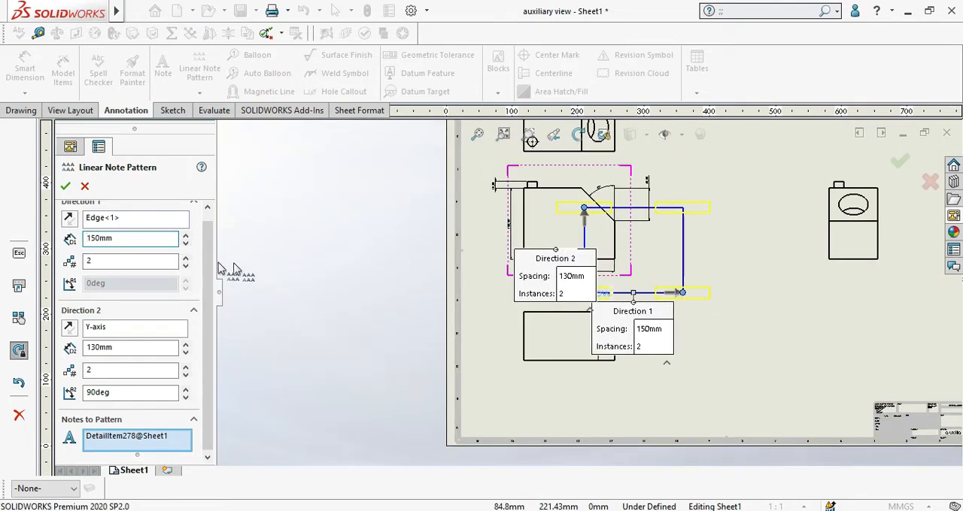
# Step: Try Direction 1 spacings of 300 mm and 1000 mm for the linear note pattern
pyautogui.doubleClick(134, 238)
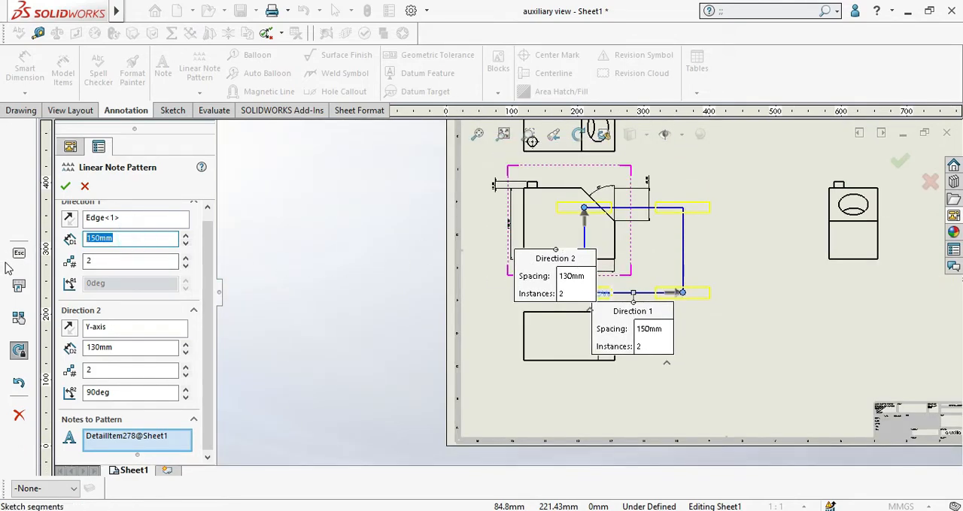
pyautogui.press('Return')
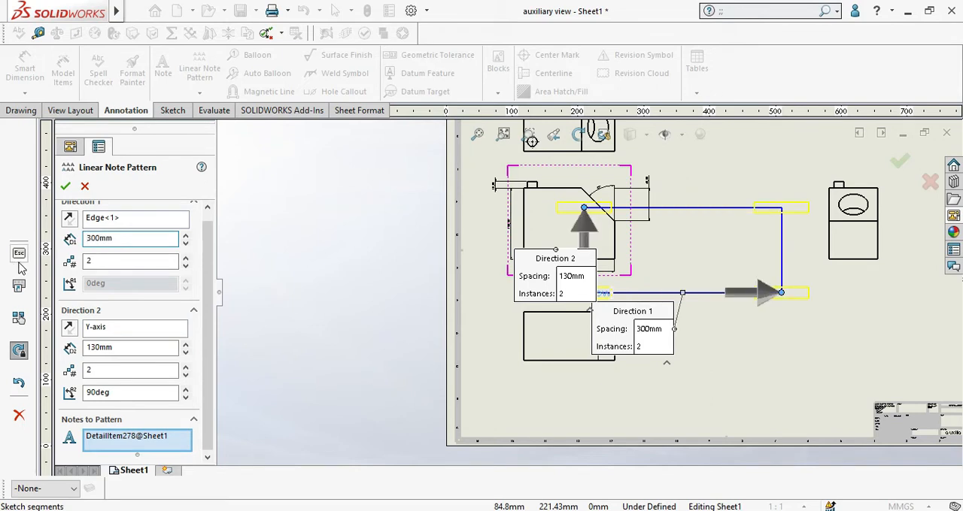
pyautogui.doubleClick(103, 372)
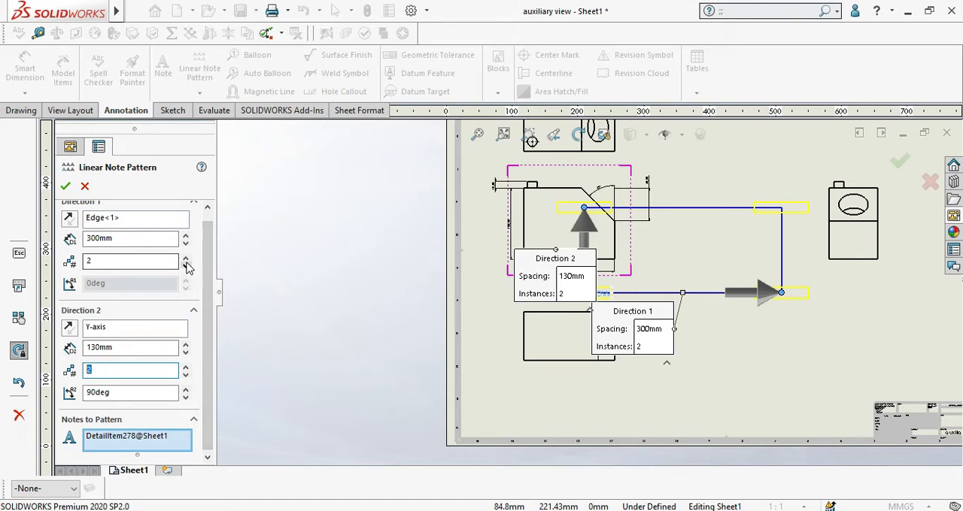
pyautogui.doubleClick(150, 237)
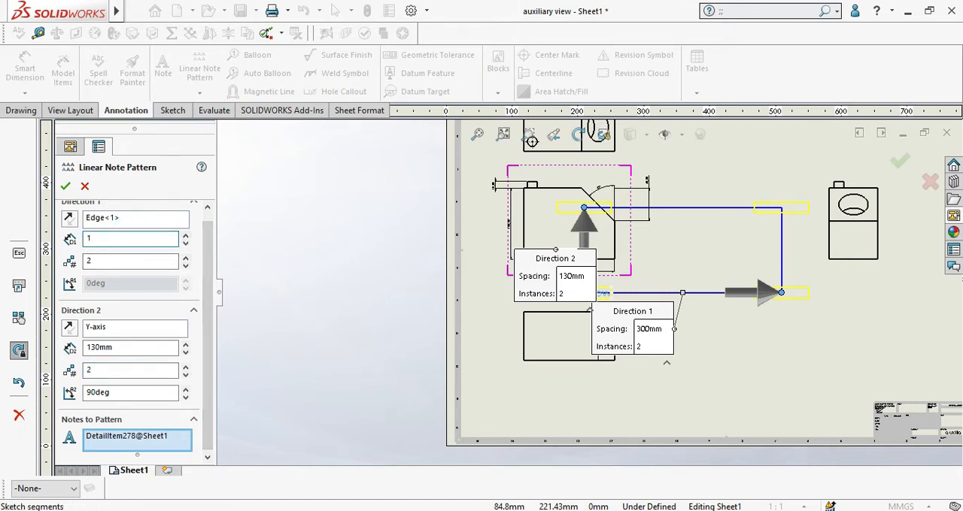
pyautogui.press('Return')
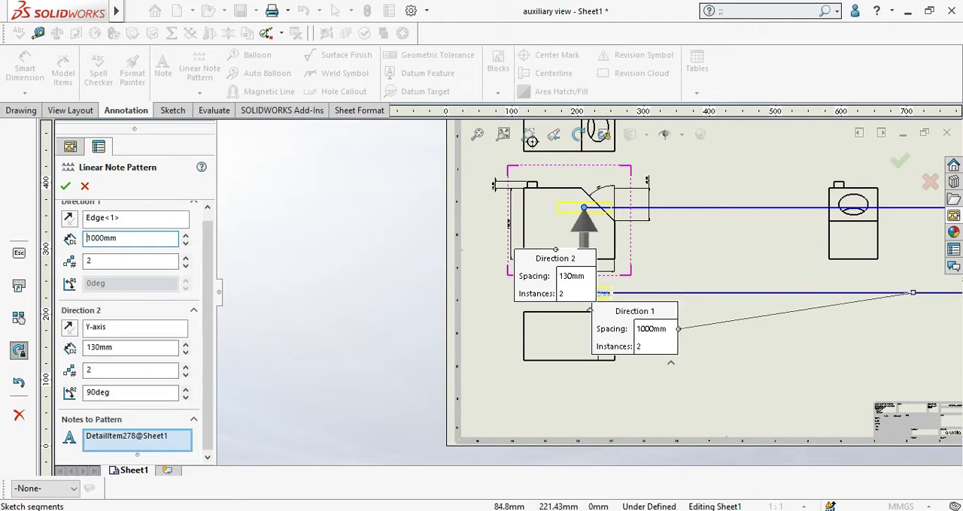
# Step: Create the linear note pattern with 500 mm spacing in Direction 1, and move its upper copy beside the side view to below that view
pyautogui.doubleClick(128, 238)
pyautogui.press('Return')
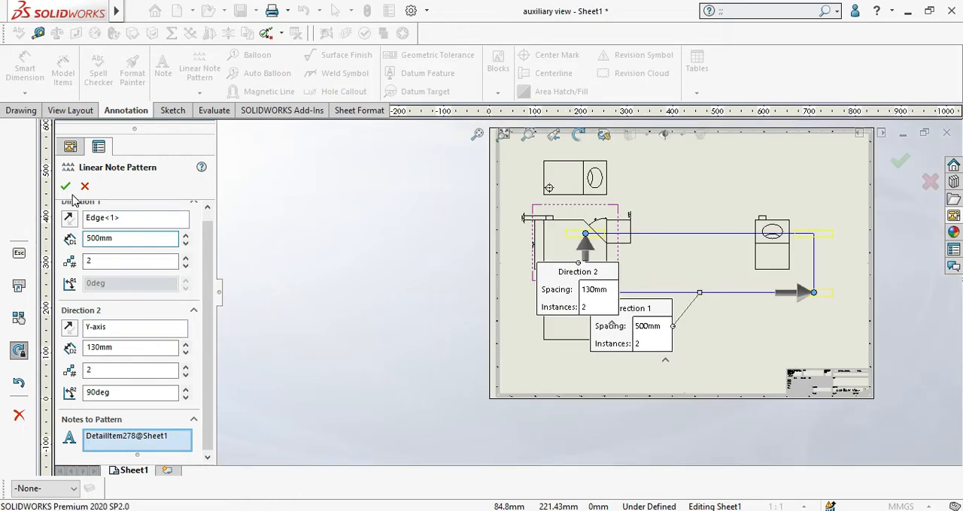
pyautogui.click(66, 185)
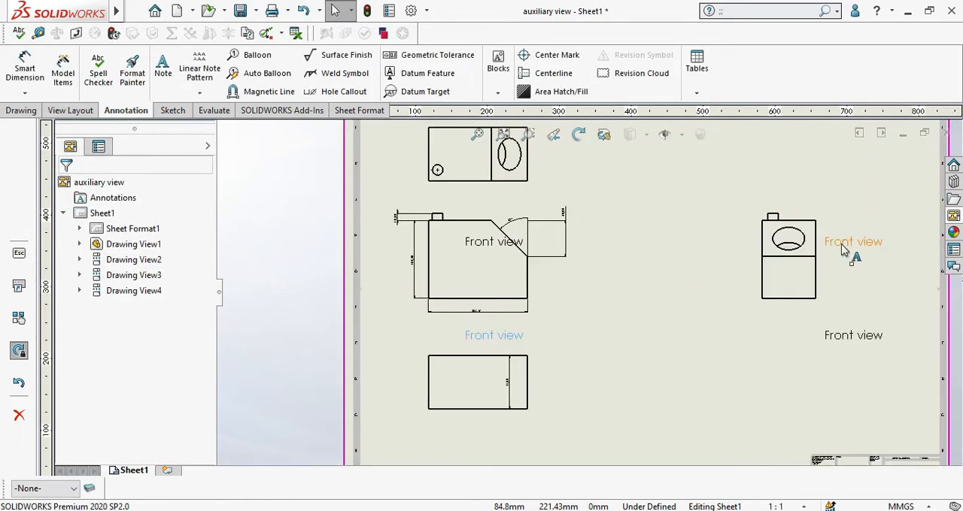
pyautogui.moveTo(843, 250); pyautogui.dragTo(784, 329)
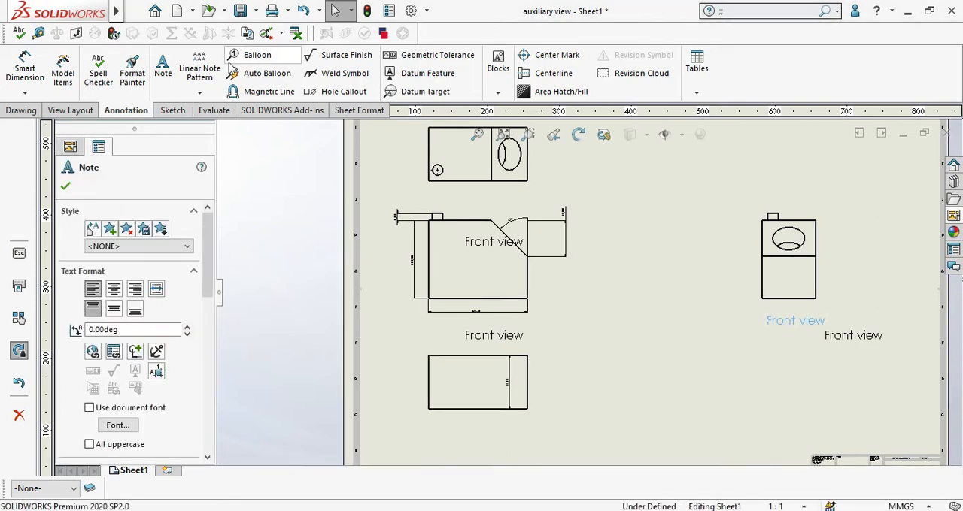
pyautogui.click(201, 95)
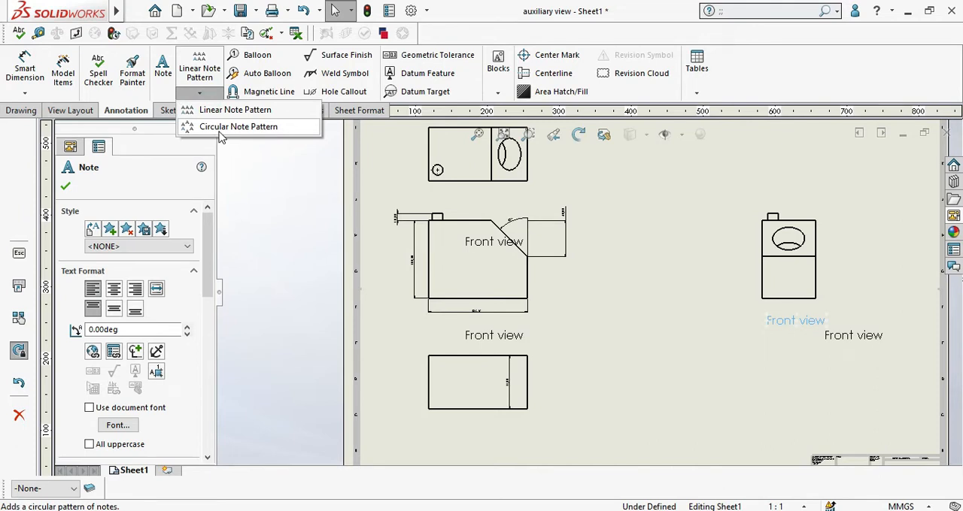
pyautogui.click(222, 130)
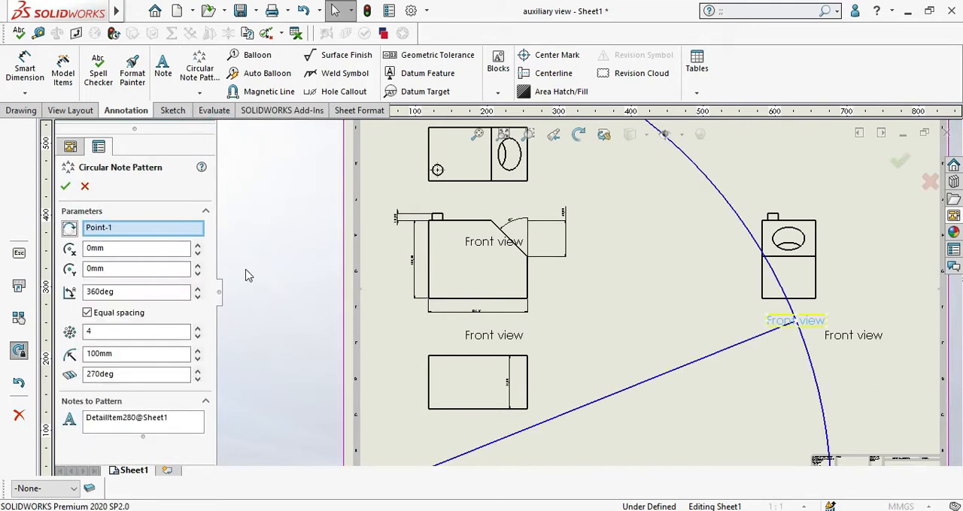
pyautogui.scroll(-1, 824, 346)
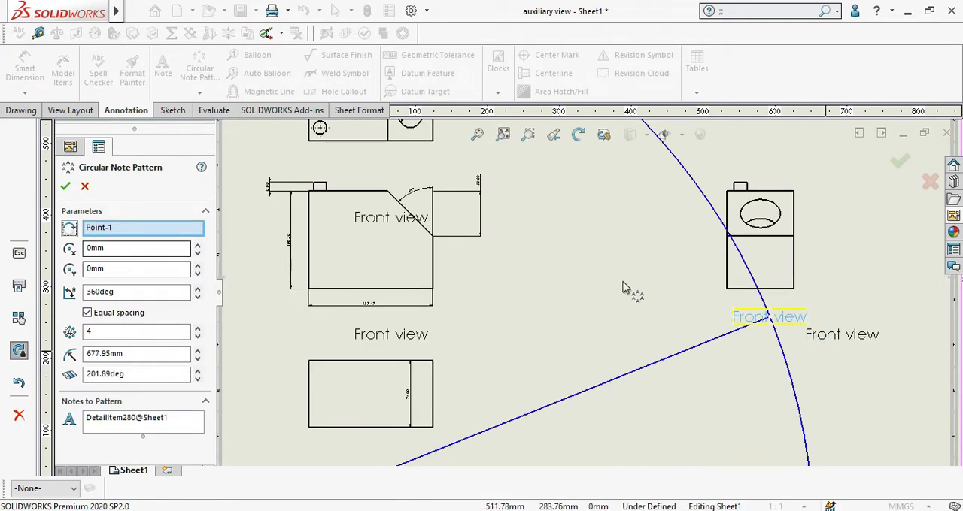
pyautogui.scroll(2, 448, 367)
pyautogui.rightClick(136, 229)
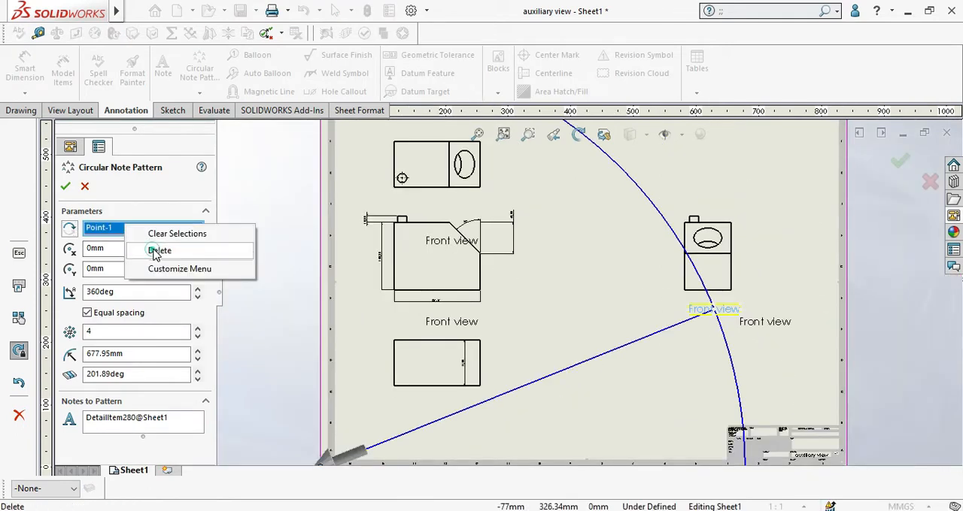
pyautogui.click(157, 251)
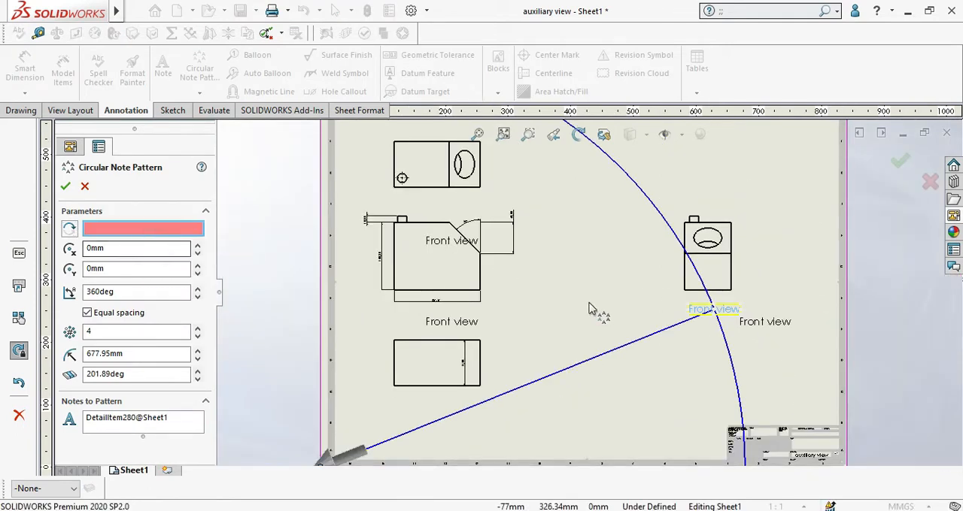
pyautogui.click(482, 391)
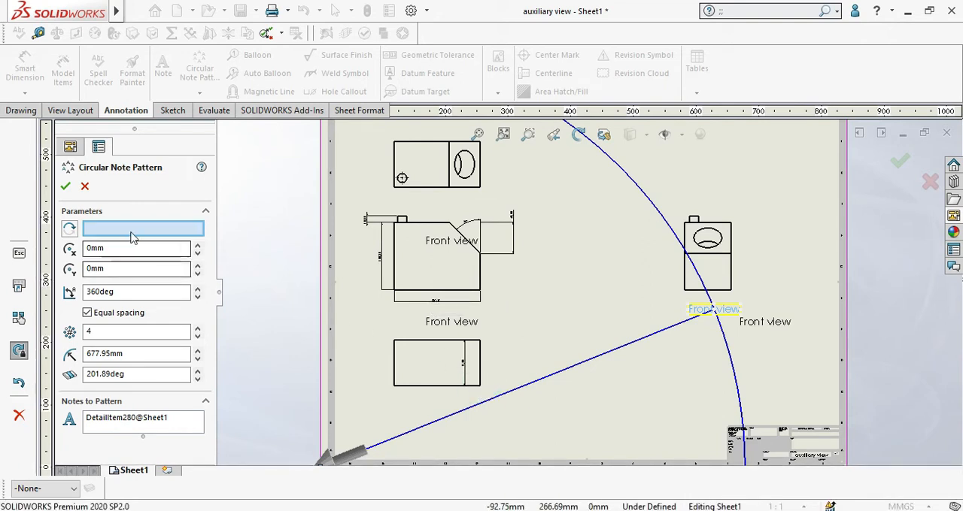
pyautogui.click(134, 229)
pyautogui.click(480, 386)
pyautogui.scroll(-2, 481, 387)
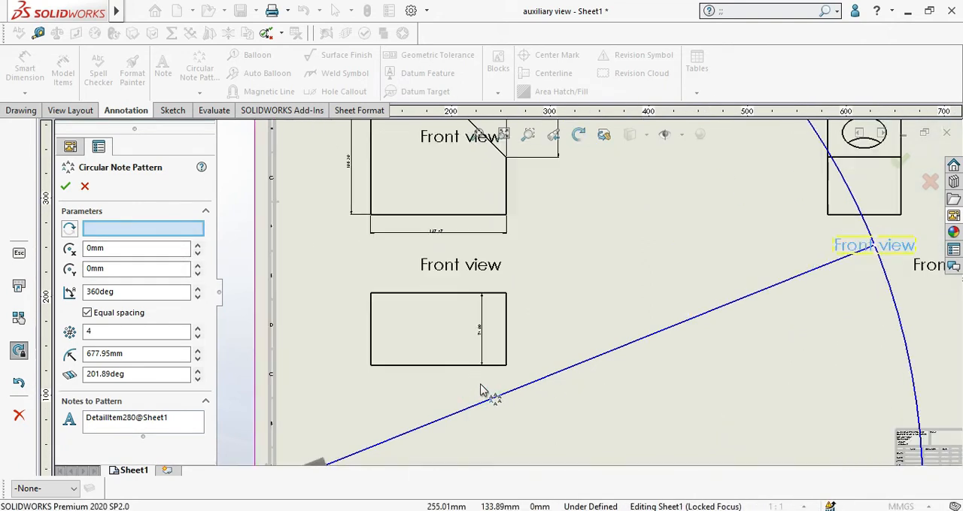
pyautogui.scroll(5, 485, 348)
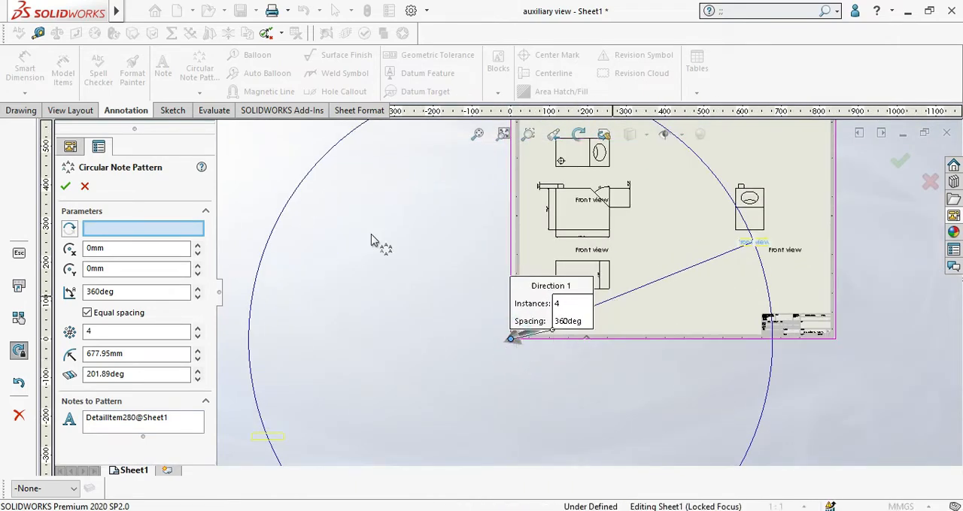
pyautogui.click(87, 188)
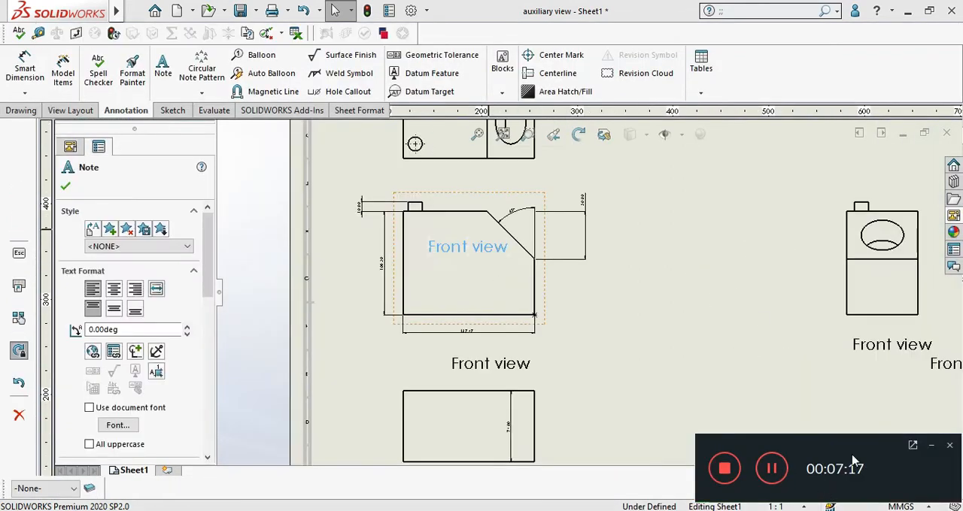
# Step: Start a Circular Note Pattern of the note inside the front view, replacing the default centre with the point at the view's lower-right corner
pyautogui.click(931, 447)
pyautogui.scroll(3, 784, 397)
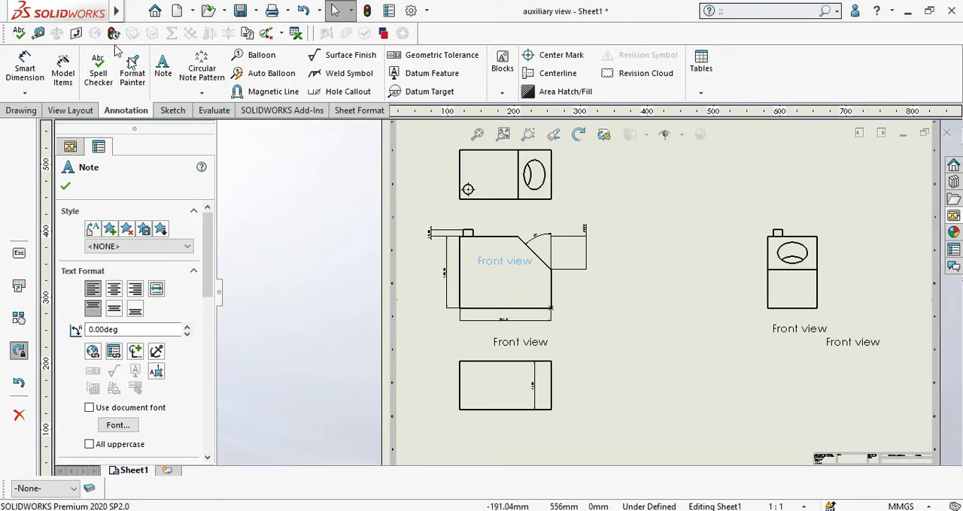
pyautogui.click(201, 93)
pyautogui.click(211, 127)
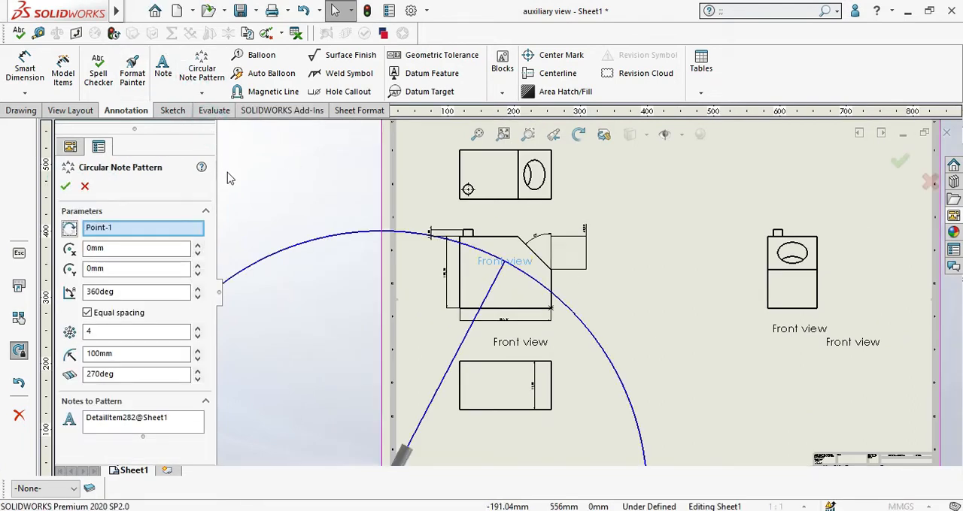
pyautogui.rightClick(115, 229)
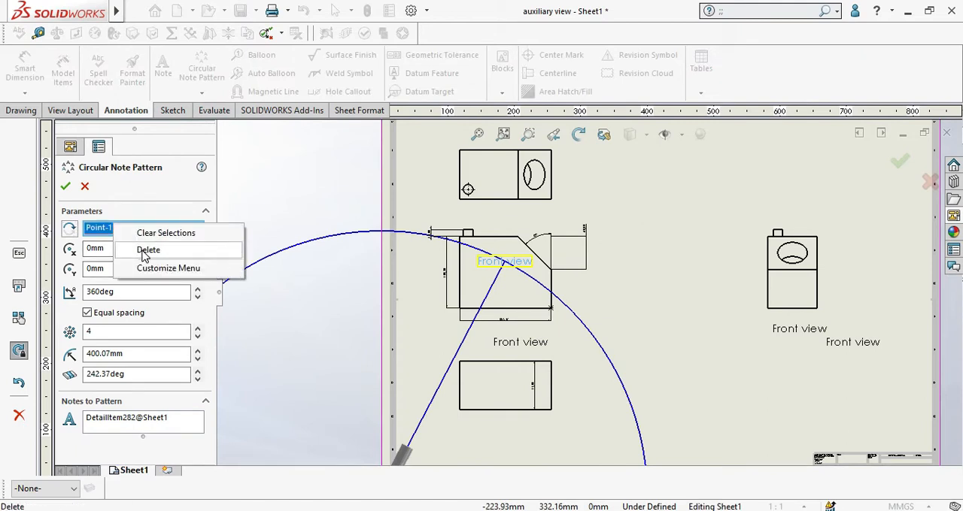
pyautogui.click(151, 234)
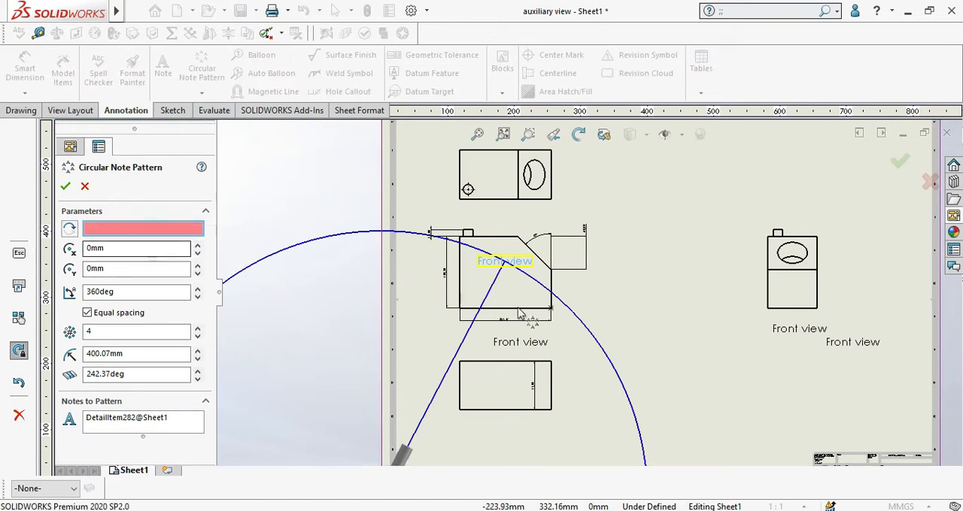
pyautogui.click(551, 308)
pyautogui.scroll(3, 557, 313)
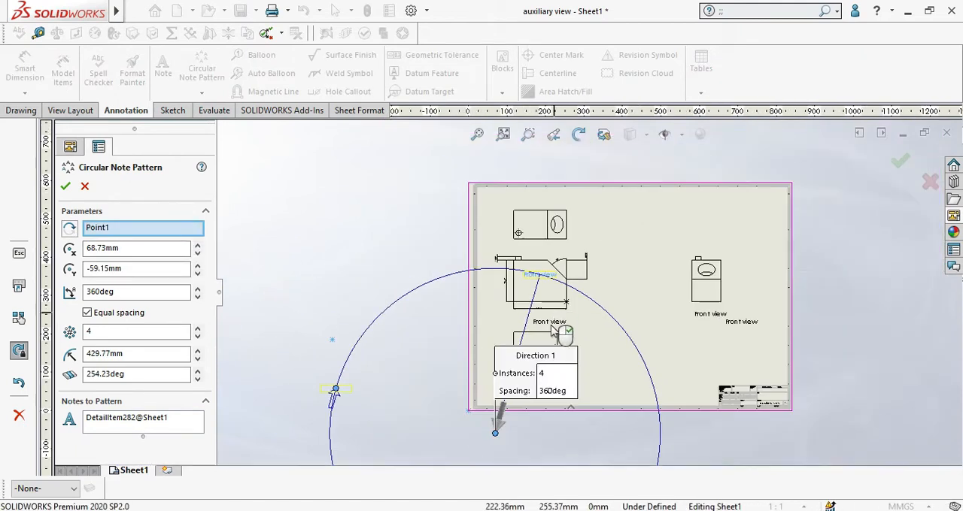
pyautogui.click(493, 432)
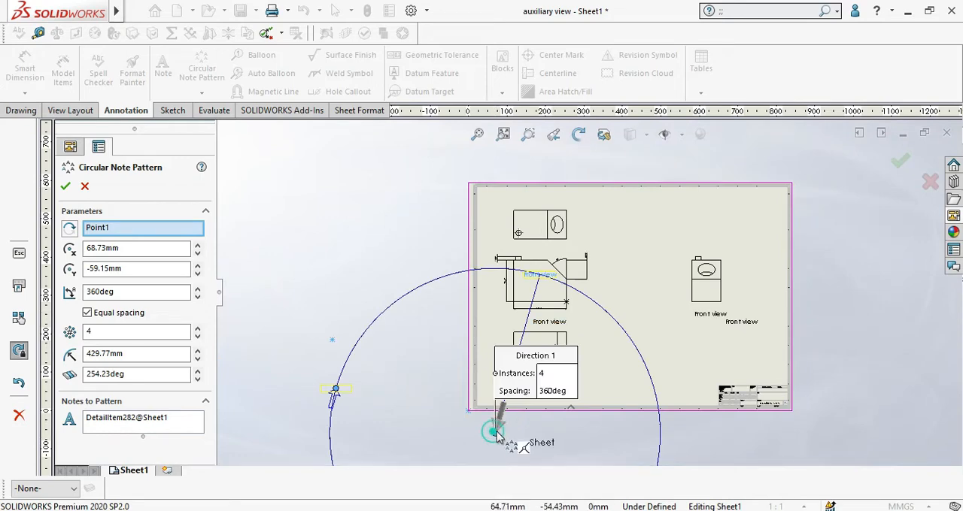
pyautogui.click(566, 303)
pyautogui.scroll(4, 567, 304)
pyautogui.scroll(2, 568, 308)
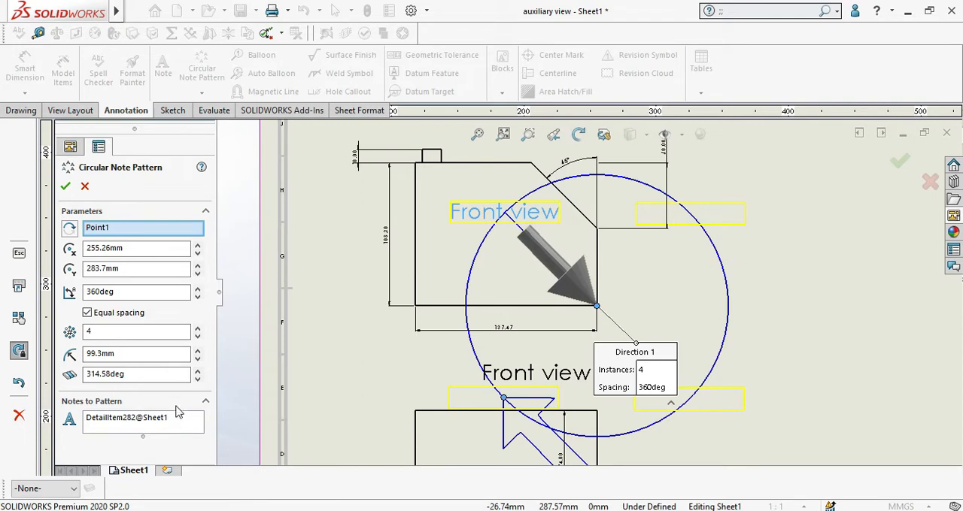
# Step: Set the circular note pattern to 10 equally spaced instances and create it
pyautogui.doubleClick(109, 332)
pyautogui.write('10')
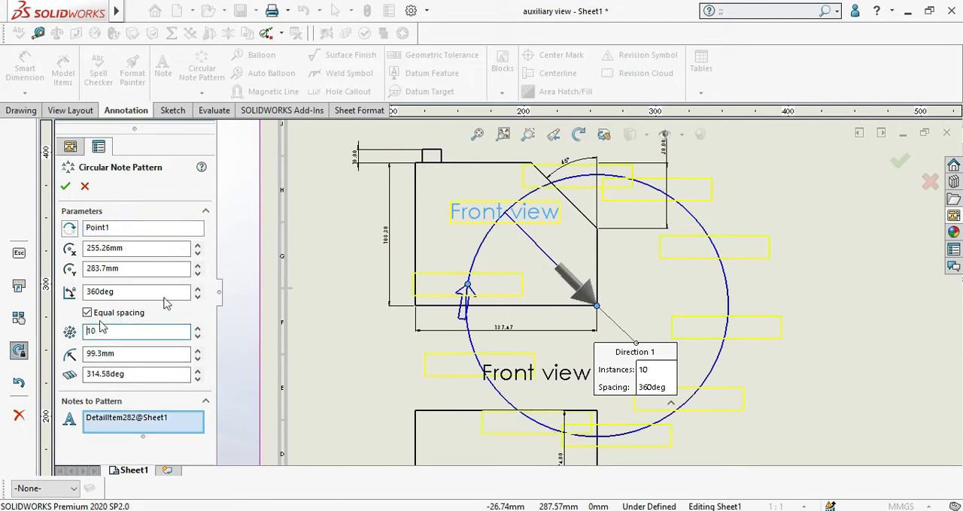
pyautogui.click(66, 188)
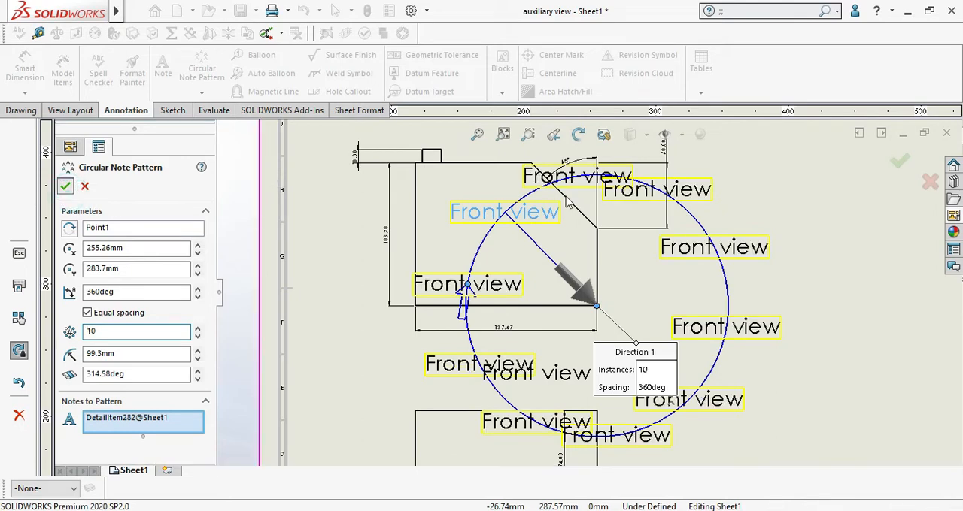
# Step: Move the patterned note beside the front view's angled edge farther right, across the 50 mm vertical dimension
pyautogui.scroll(-3, 632, 248)
pyautogui.moveTo(604, 235); pyautogui.dragTo(657, 238)
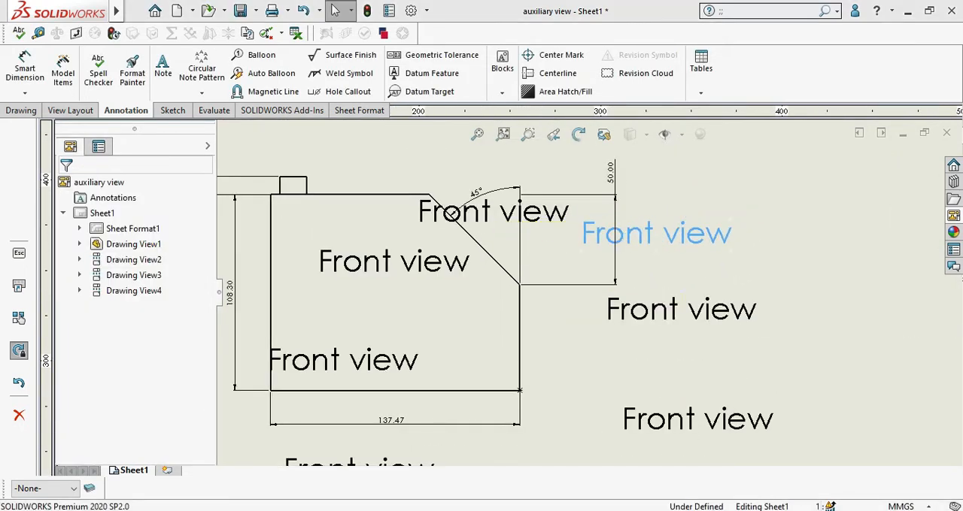
pyautogui.scroll(5, 622, 292)
pyautogui.click(621, 293)
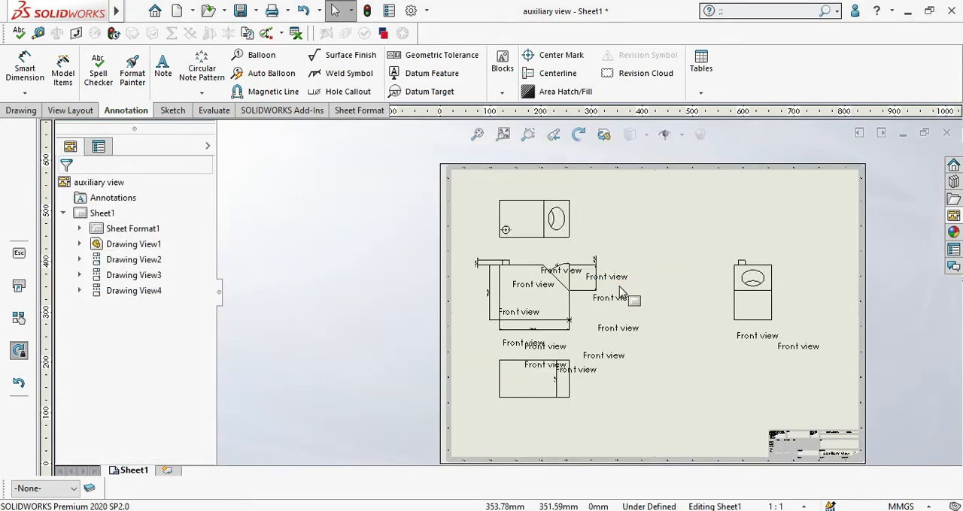
pyautogui.scroll(-2, 621, 292)
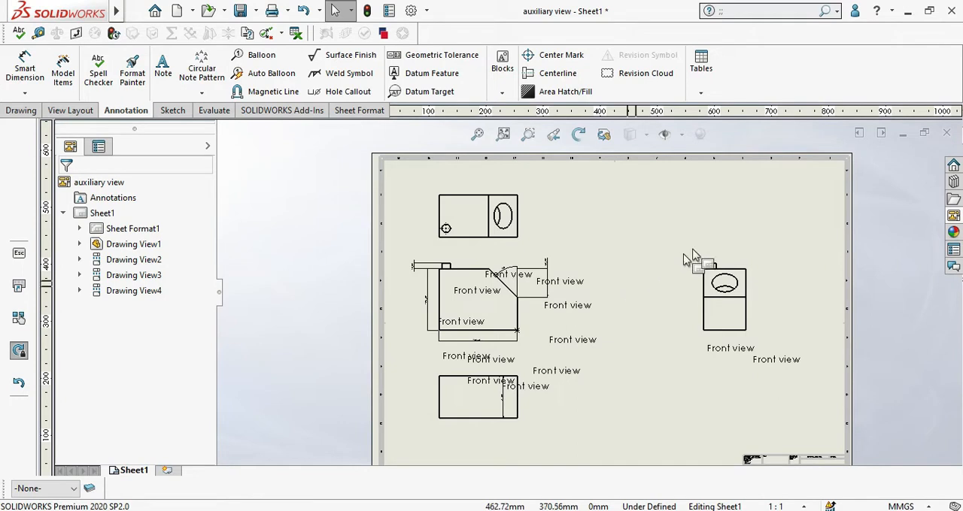
# Step: Close the auxiliary view drawing and its part, and open the assembly A.SLDASM from the recent documents
pyautogui.click(948, 134)
pyautogui.click(485, 285)
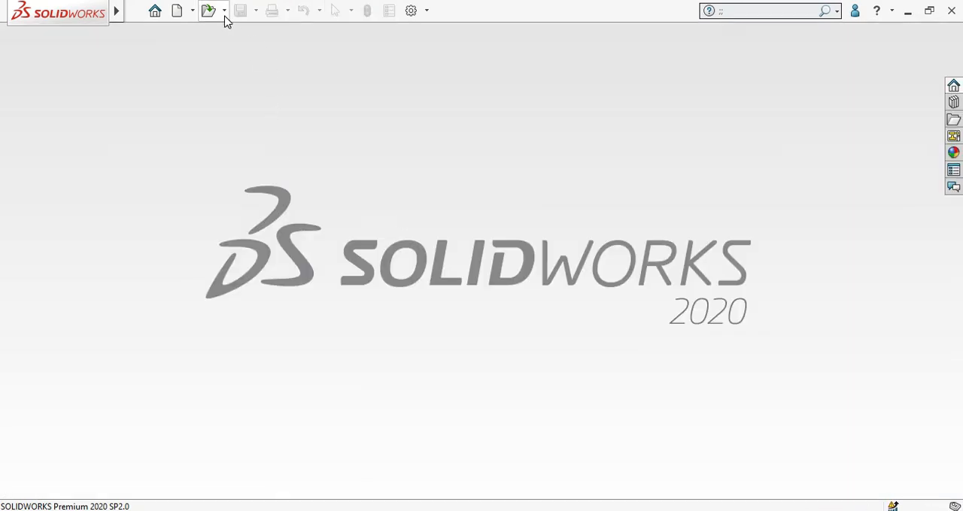
pyautogui.click(224, 11)
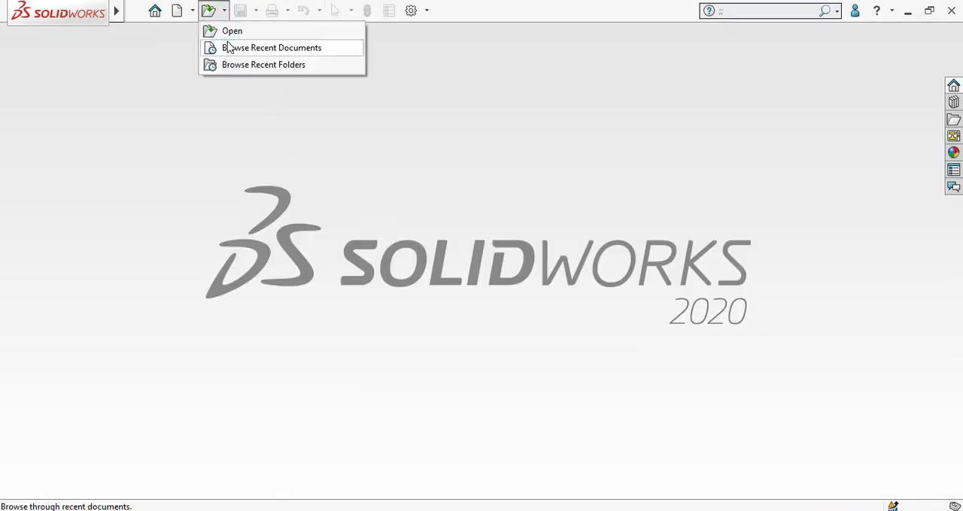
pyautogui.click(229, 47)
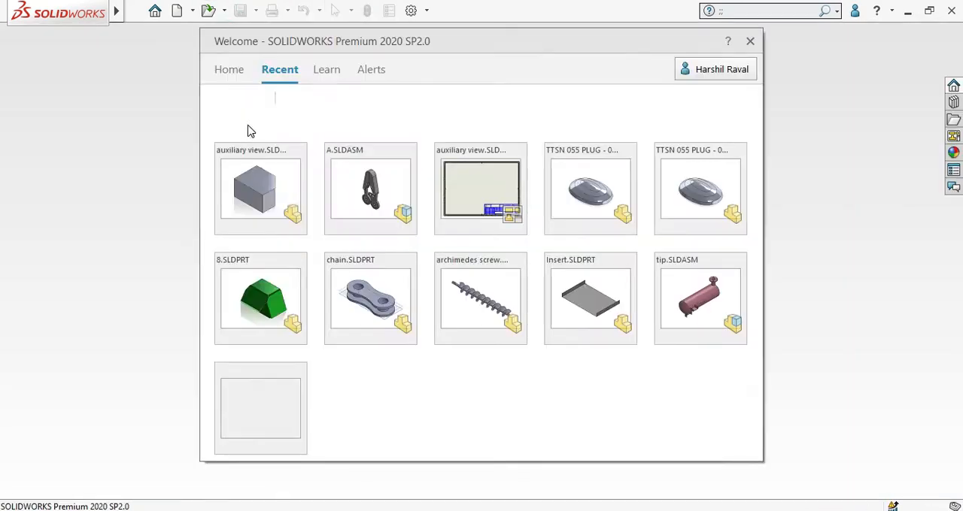
pyautogui.click(364, 197)
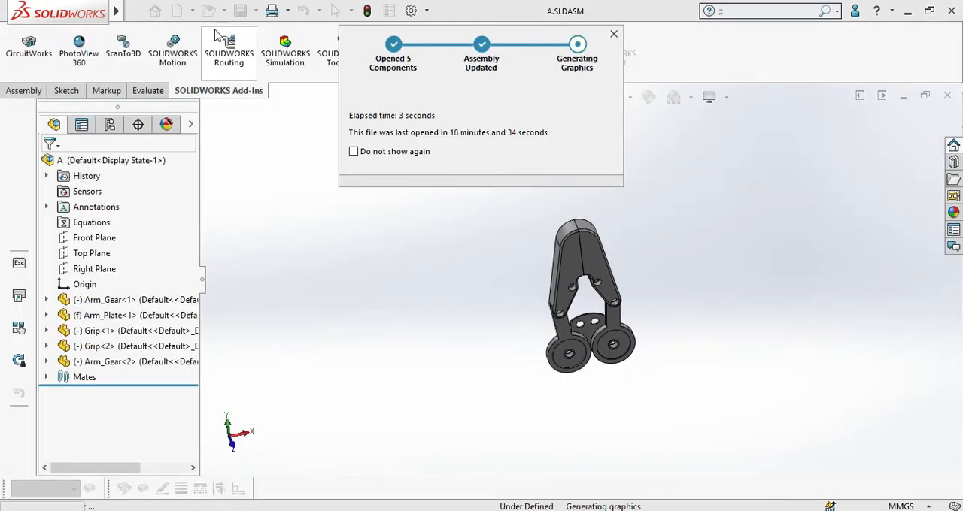
# Step: Create a drawing from the assembly using the standard A1 (ISO) sheet format
pyautogui.click(191, 11)
pyautogui.click(195, 46)
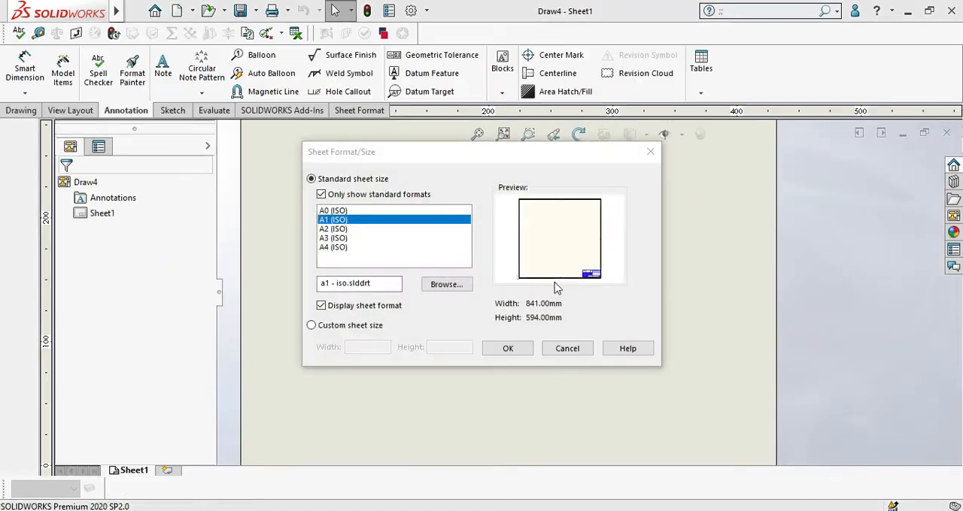
pyautogui.click(508, 348)
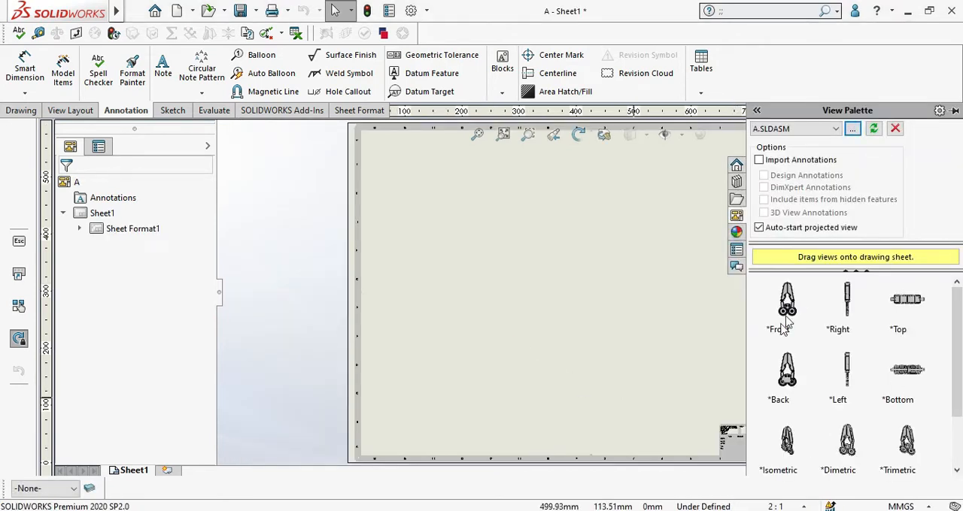
# Step: Place the assembly's front view in the upper-left area of the sheet, with one projected view below and one to its right
pyautogui.moveTo(784, 323)
pyautogui.mouseDown()
pyautogui.moveTo(786, 312)
pyautogui.moveTo(489, 238)
pyautogui.mouseUp()
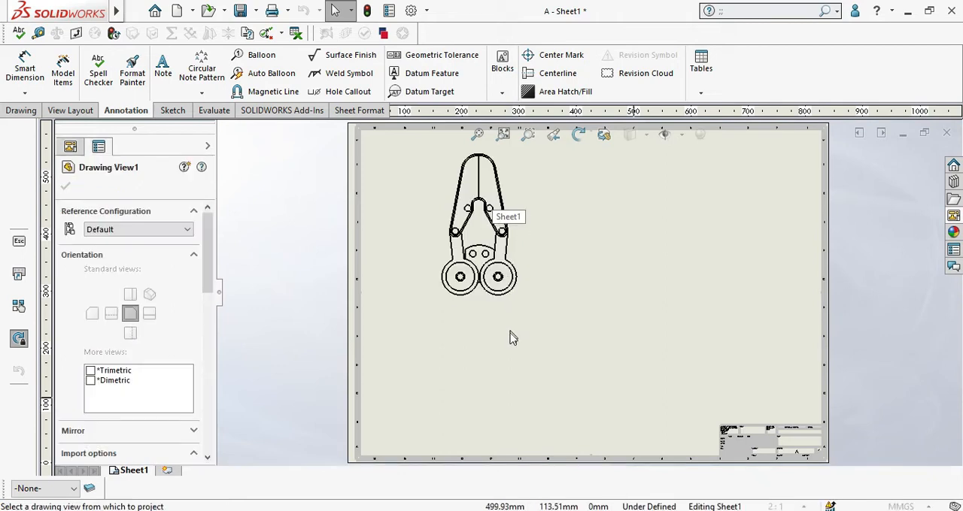
pyautogui.click(512, 404)
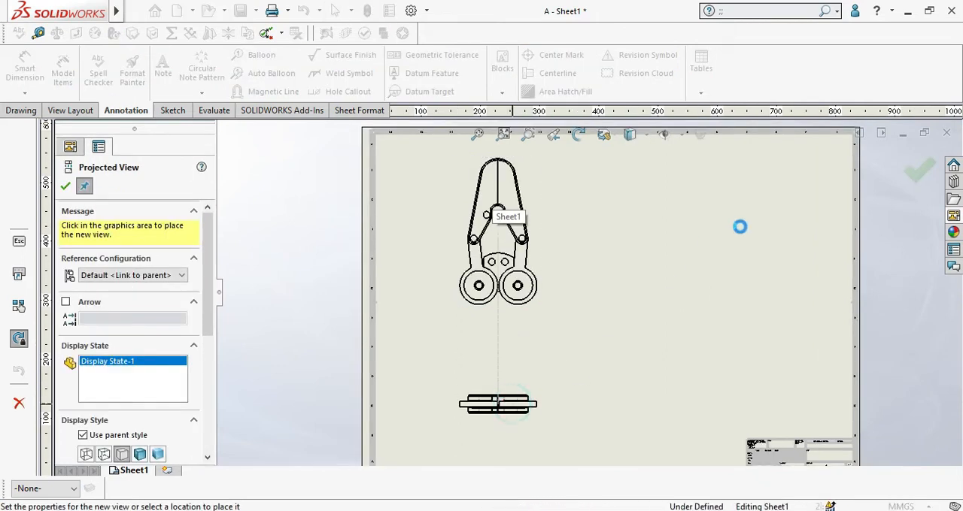
pyautogui.click(726, 232)
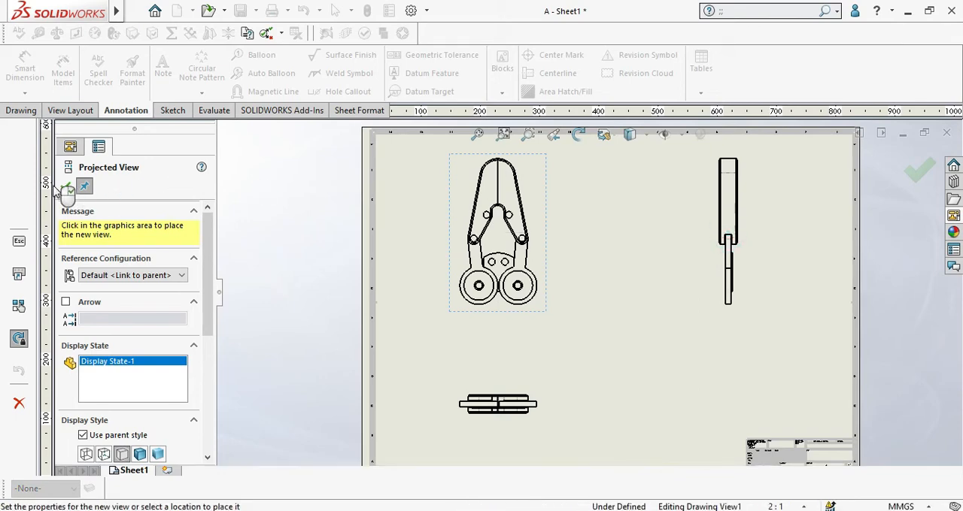
pyautogui.click(64, 187)
# Step: Start Auto Balloon on the front view and shift the two balloons below the view downward
pyautogui.scroll(-3, 556, 235)
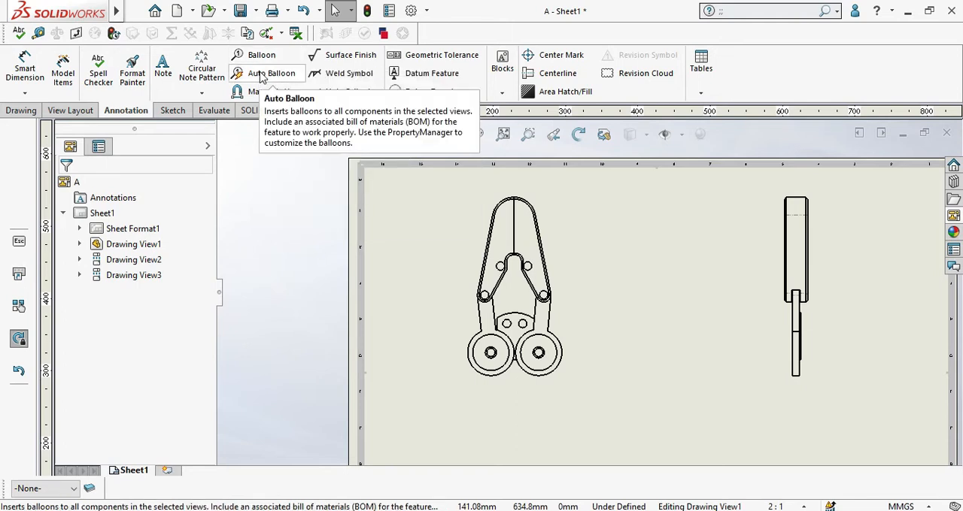
pyautogui.scroll(1, 516, 298)
pyautogui.scroll(-1, 527, 292)
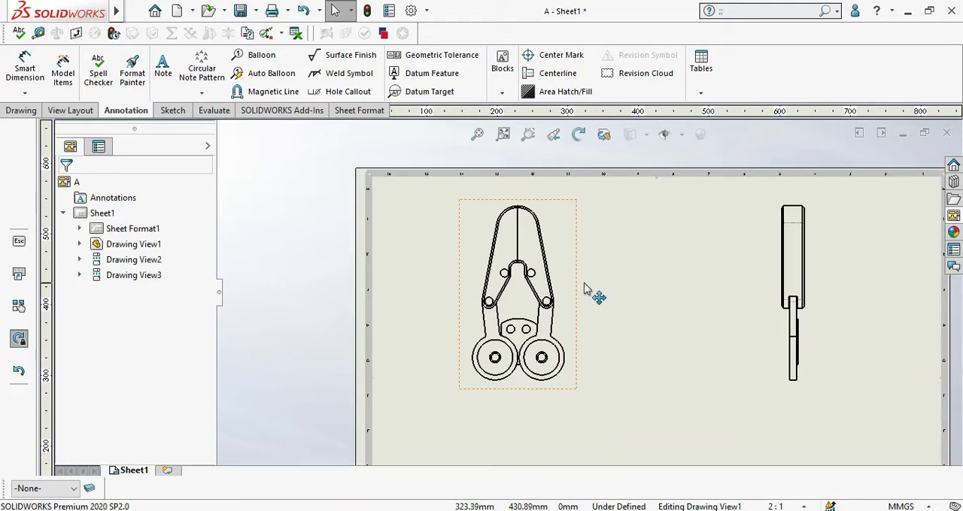
pyautogui.click(284, 77)
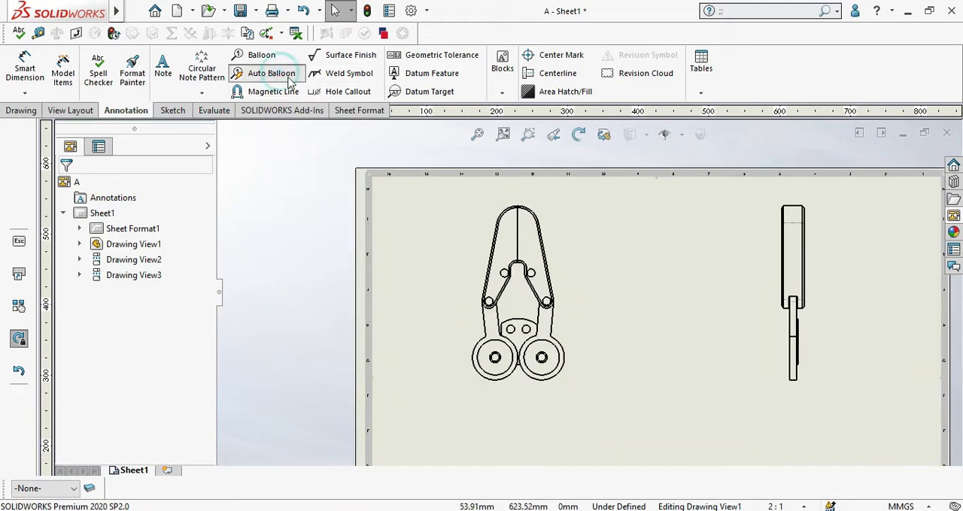
pyautogui.click(578, 229)
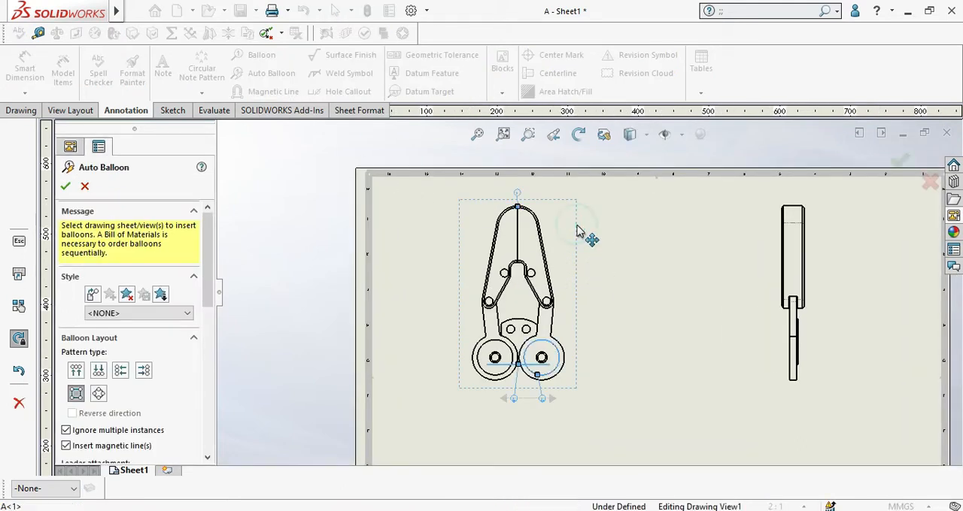
pyautogui.scroll(-3, 525, 412)
pyautogui.moveTo(558, 388); pyautogui.dragTo(563, 410)
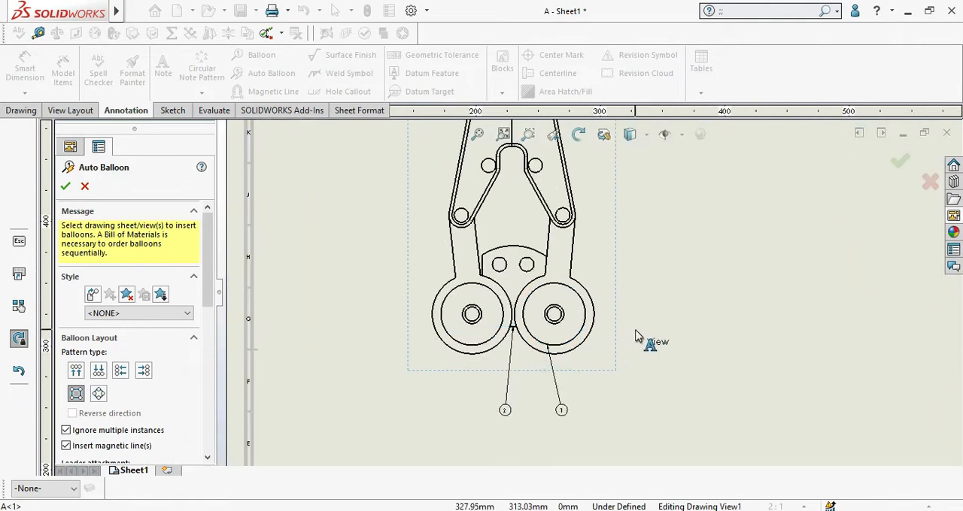
pyautogui.moveTo(635, 331); pyautogui.dragTo(604, 394)
pyautogui.scroll(1, 593, 360)
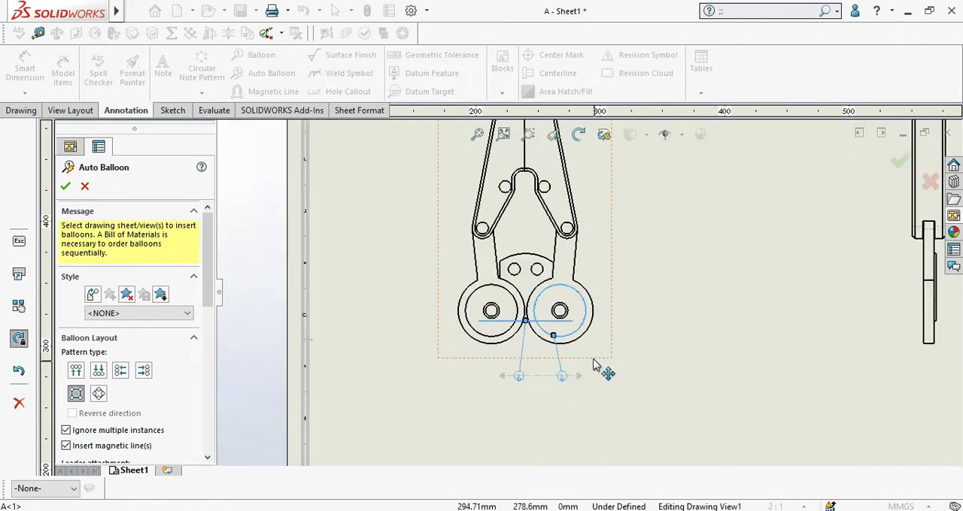
pyautogui.scroll(3, 594, 367)
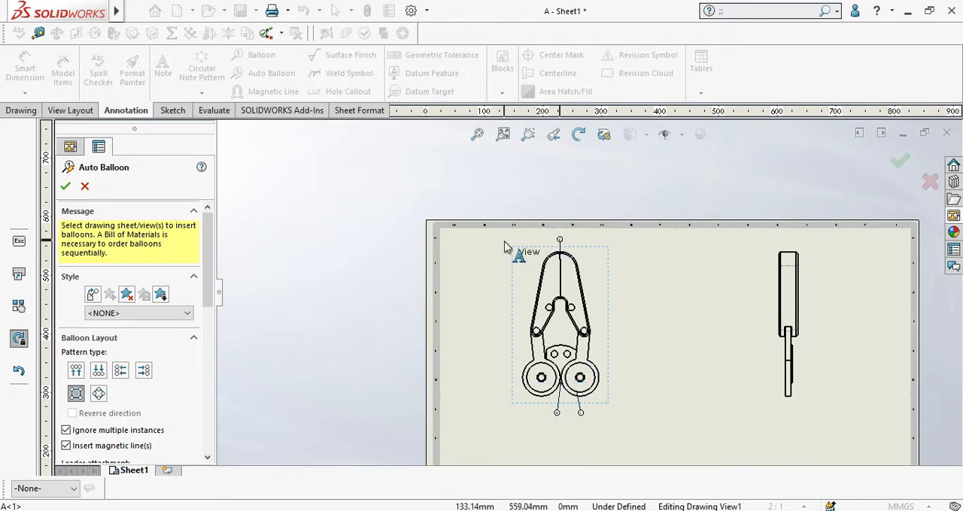
# Step: Try the bottom, left and right balloon layouts for the front view
pyautogui.click(519, 253)
pyautogui.scroll(-1, 612, 301)
pyautogui.click(98, 370)
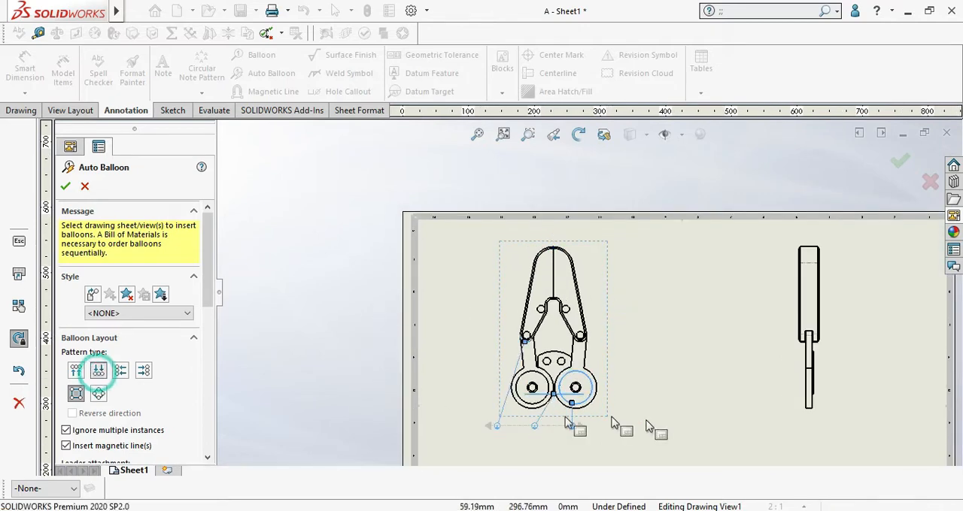
pyautogui.moveTo(649, 426); pyautogui.dragTo(688, 349, button='middle')
pyautogui.click(931, 446)
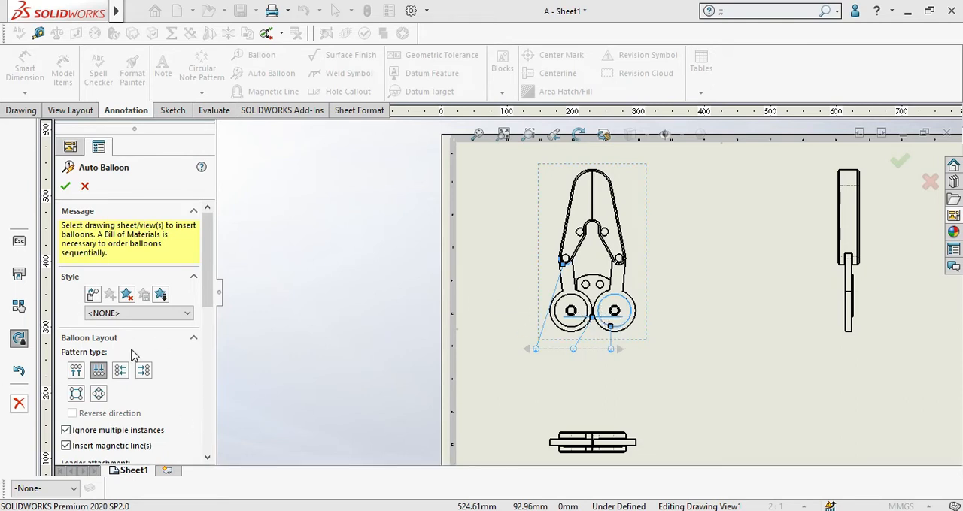
pyautogui.click(120, 371)
pyautogui.click(143, 371)
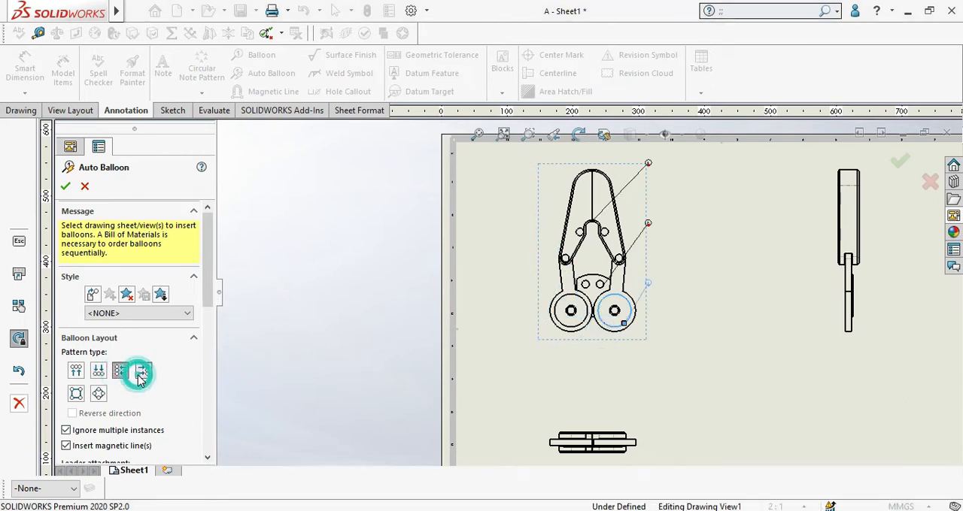
pyautogui.scroll(-3, 652, 227)
pyautogui.scroll(2, 634, 233)
pyautogui.scroll(2, 634, 234)
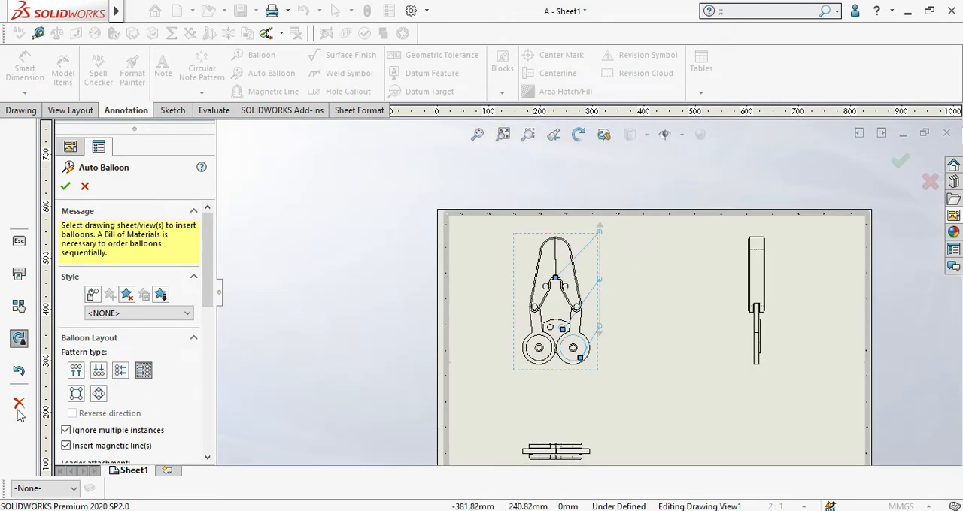
# Step: Turn magnetic line insertion off and back on, and move the balloon column slightly away from the front view
pyautogui.scroll(-3, 191, 329)
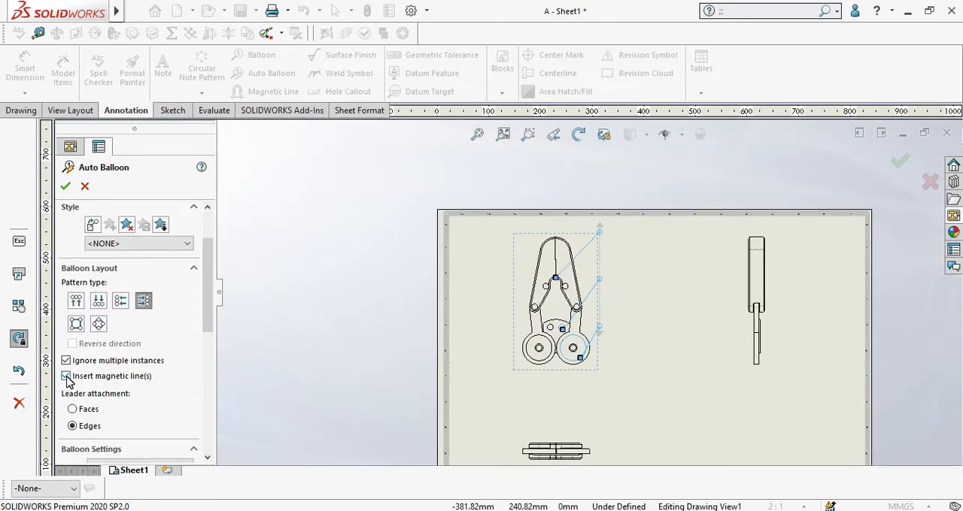
pyautogui.scroll(-4, 602, 256)
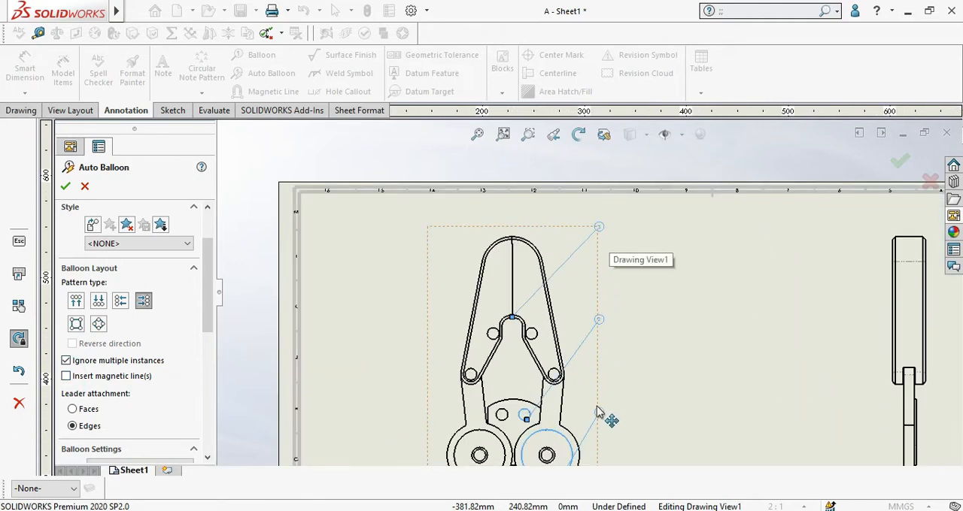
pyautogui.moveTo(599, 227); pyautogui.dragTo(619, 263)
pyautogui.click(66, 376)
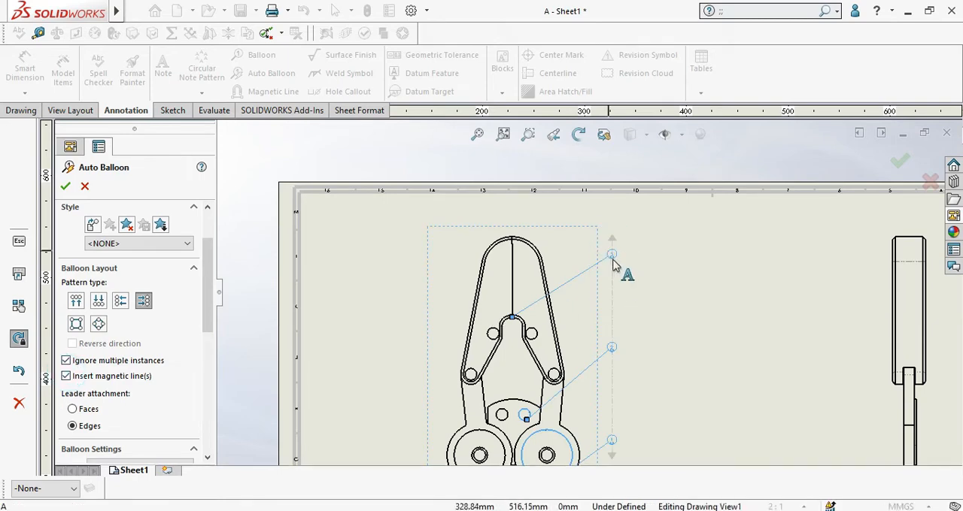
# Step: Move balloon 3 on the vertical magnetic line back to the front view's right boundary
pyautogui.scroll(-5, 611, 264)
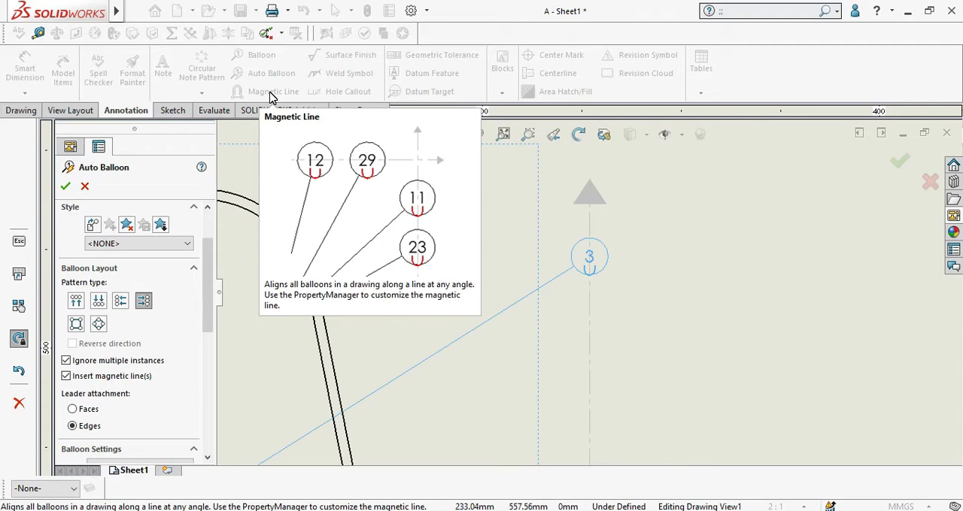
pyautogui.moveTo(590, 262); pyautogui.dragTo(543, 244)
pyautogui.scroll(3, 561, 250)
pyautogui.scroll(4, 561, 253)
pyautogui.scroll(-1, 610, 361)
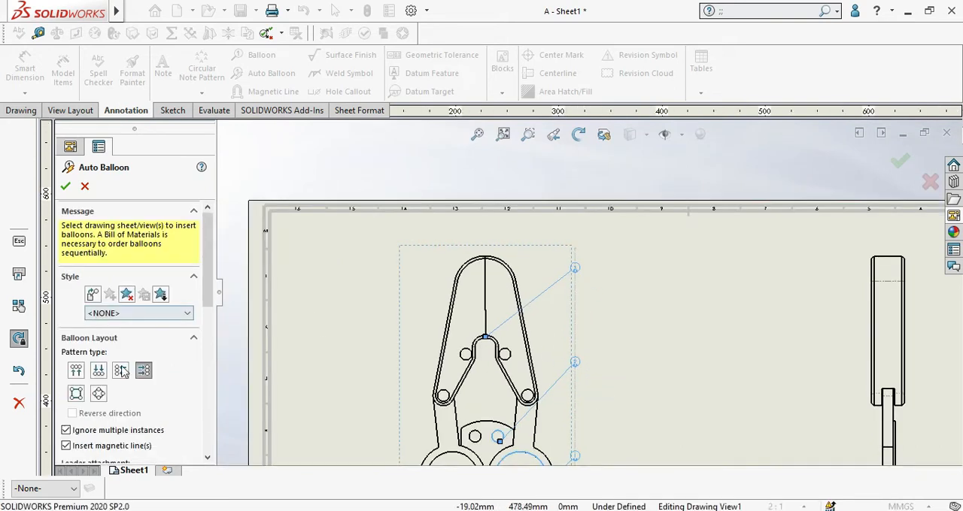
# Step: Set the balloon layout to Square with magnetic lines and leaders attached to edges, and create the auto balloons
pyautogui.moveTo(213, 296); pyautogui.dragTo(211, 330)
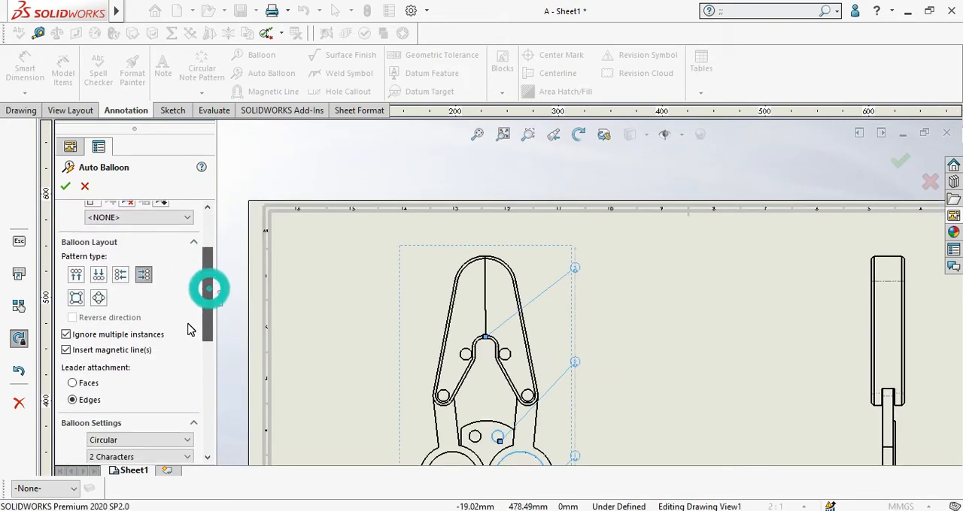
pyautogui.click(75, 296)
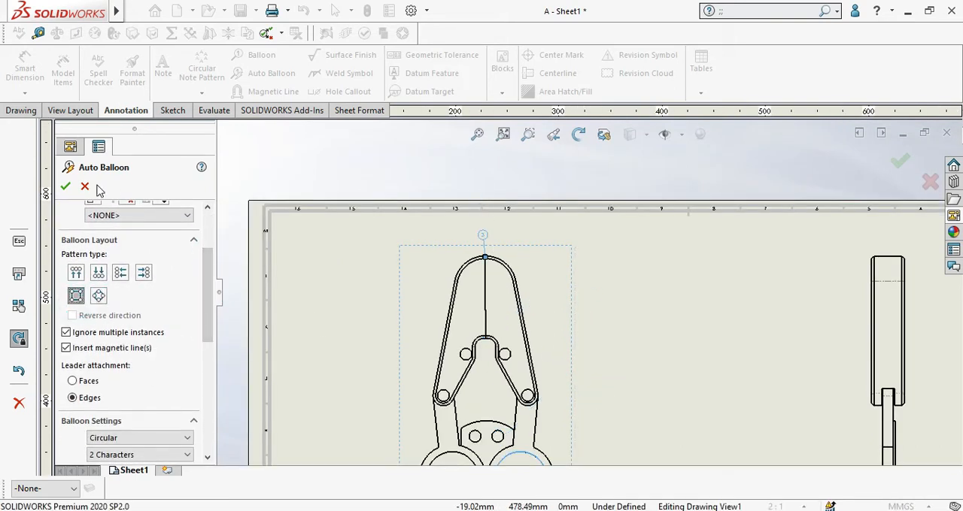
pyautogui.click(65, 187)
# Step: Move balloon 3 above the front view to the left so its leader runs diagonally to the top edge
pyautogui.scroll(5, 572, 255)
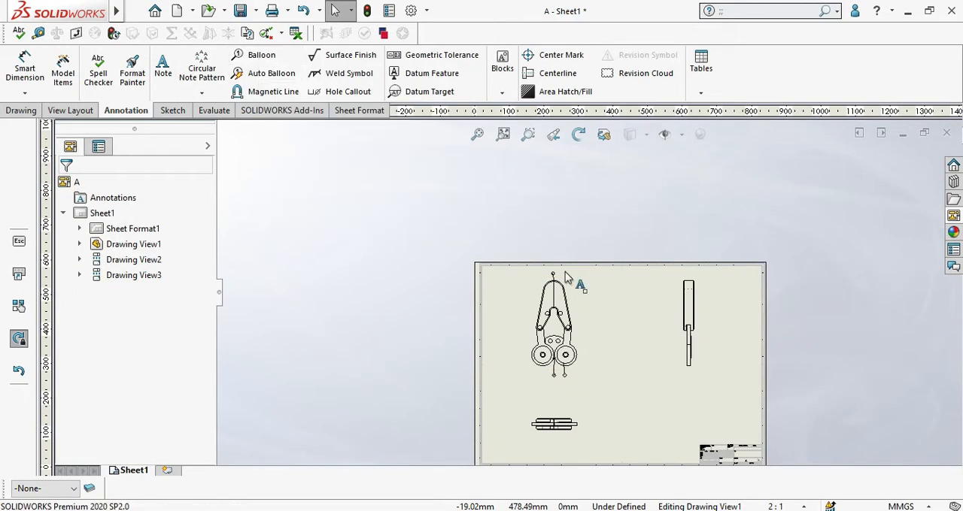
pyautogui.scroll(-5, 504, 216)
pyautogui.moveTo(482, 184); pyautogui.dragTo(399, 184)
pyautogui.scroll(3, 507, 284)
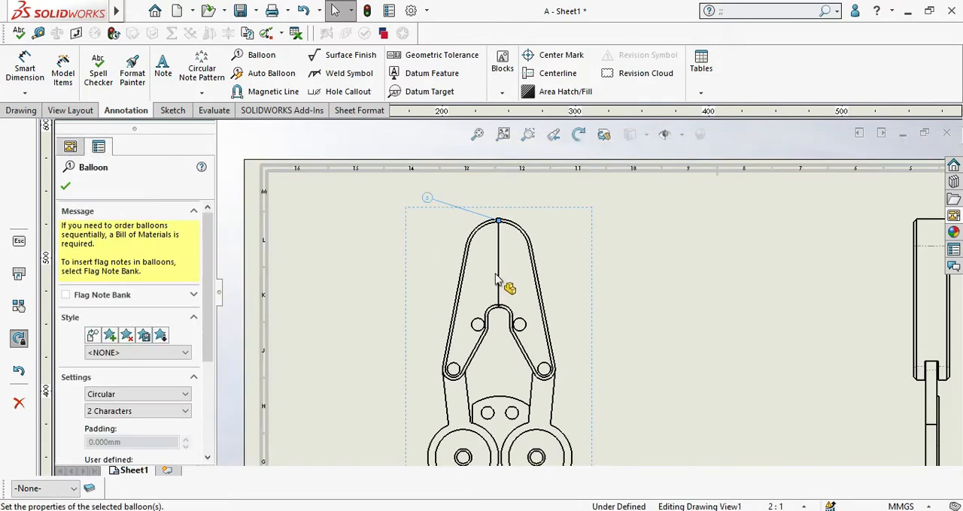
pyautogui.scroll(-2, 509, 301)
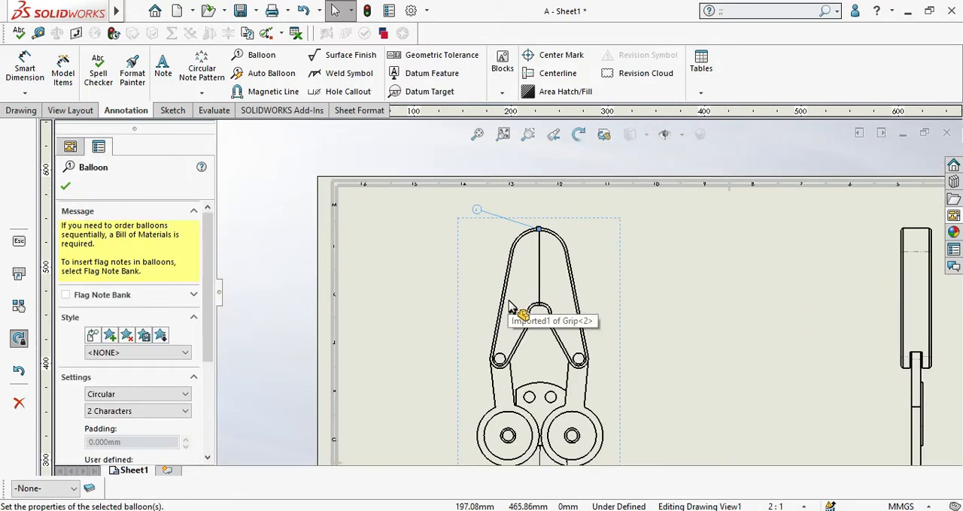
pyautogui.scroll(-2, 522, 382)
pyautogui.click(412, 162)
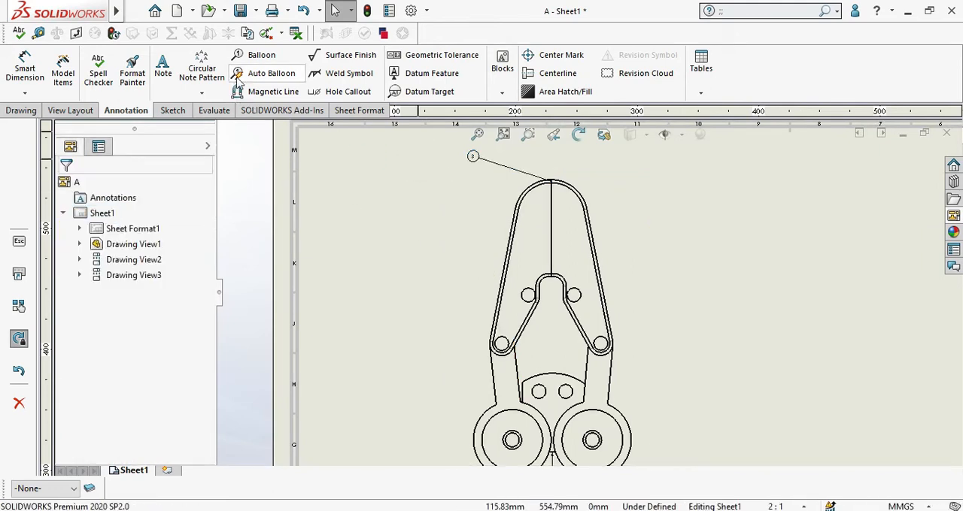
# Step: Start a Balloon with Hexagon style and 2 Characters size, attaching its leader to the front view's right outer slanted edge
pyautogui.click(246, 56)
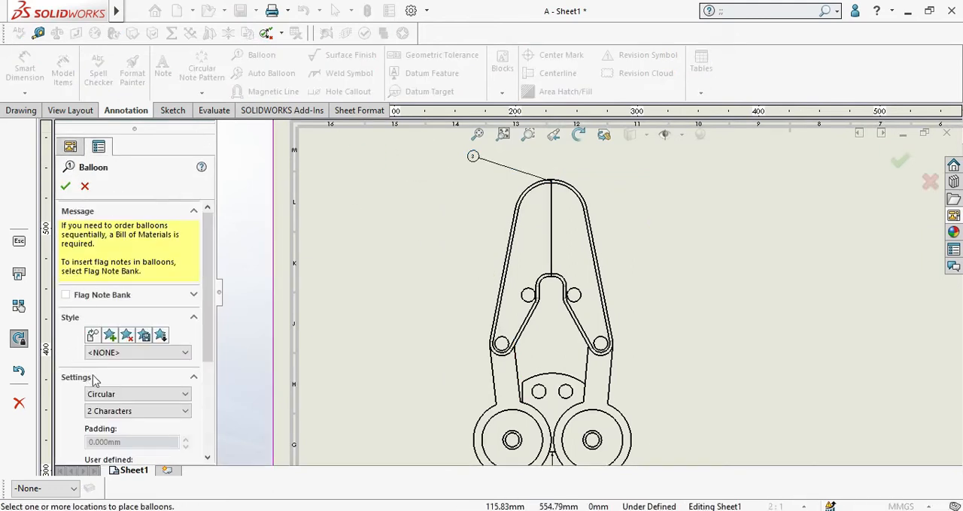
pyautogui.moveTo(208, 265); pyautogui.dragTo(208, 318)
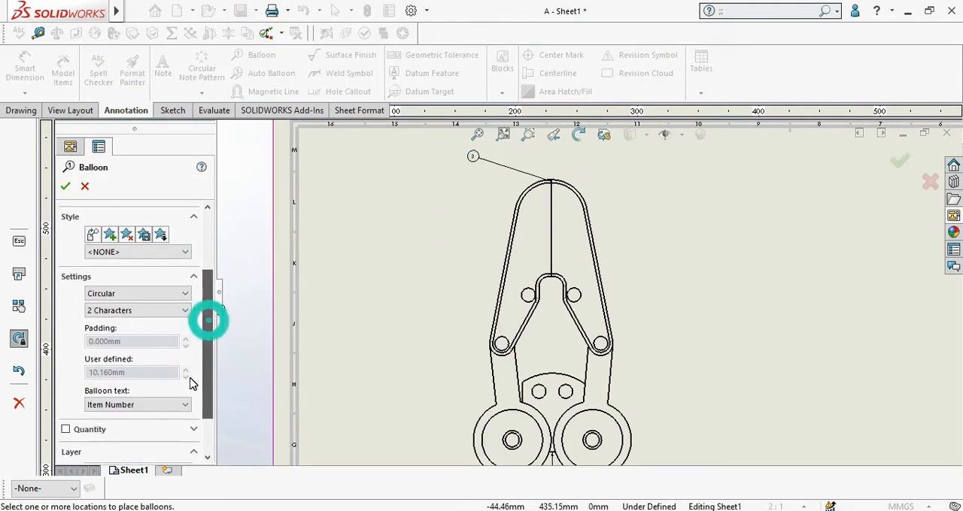
pyautogui.click(166, 293)
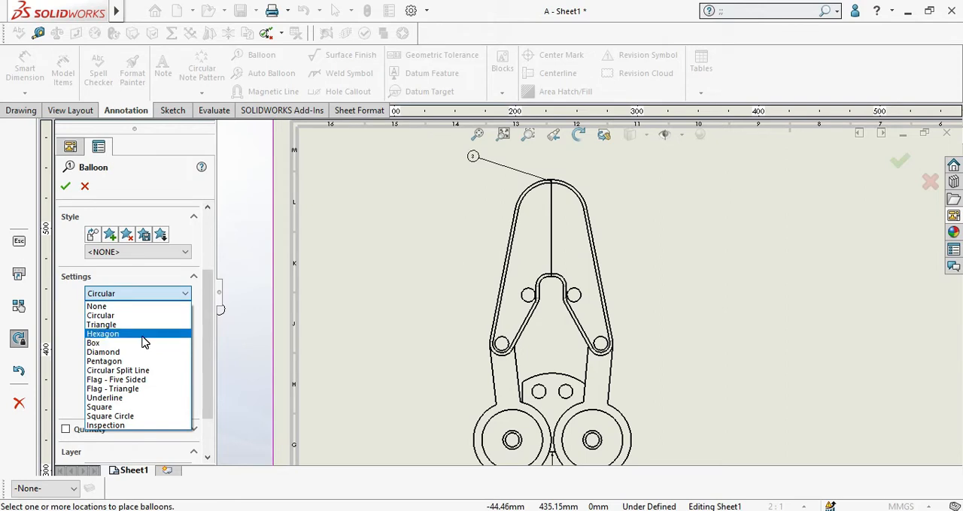
pyautogui.click(143, 334)
pyautogui.scroll(-2, 596, 238)
pyautogui.scroll(-3, 596, 238)
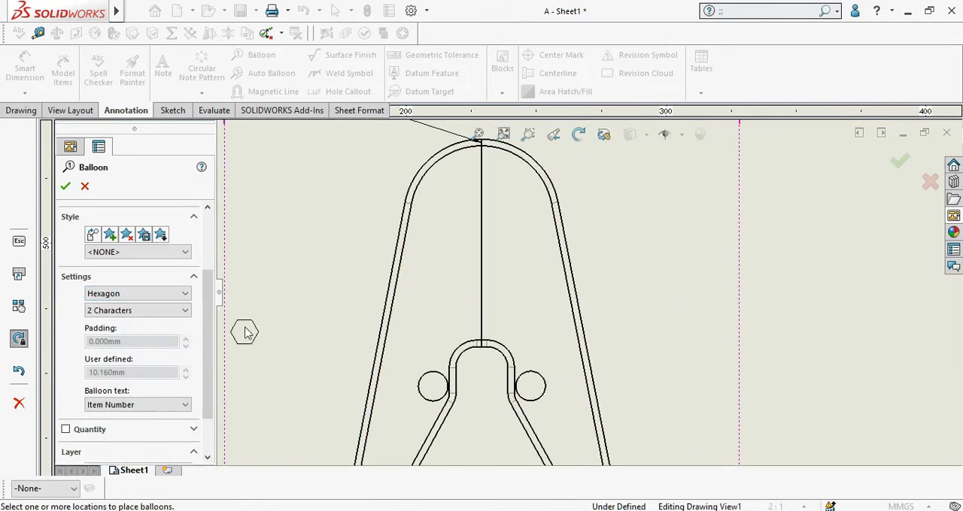
pyautogui.click(569, 260)
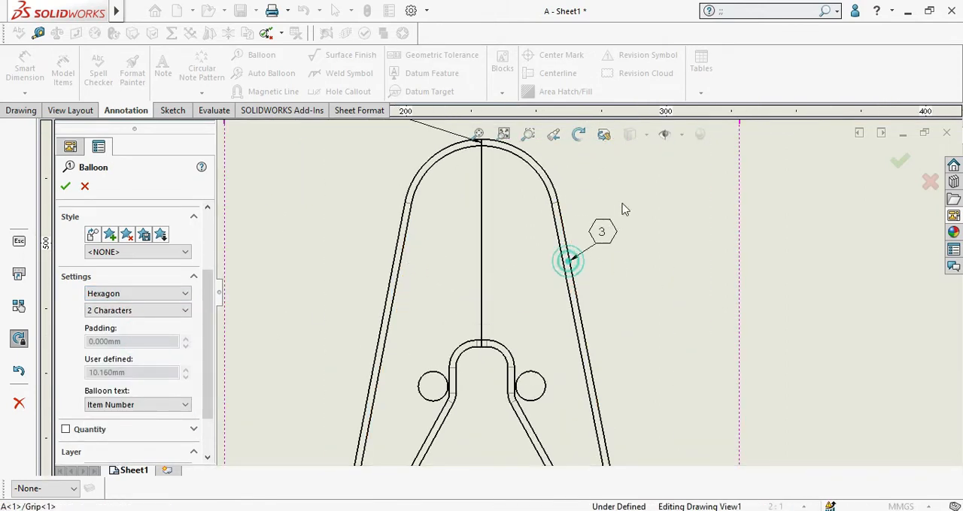
# Step: Set the hexagon balloon's text to Quantity and turn on its quantity label with right placement and X denotation
pyautogui.click(114, 406)
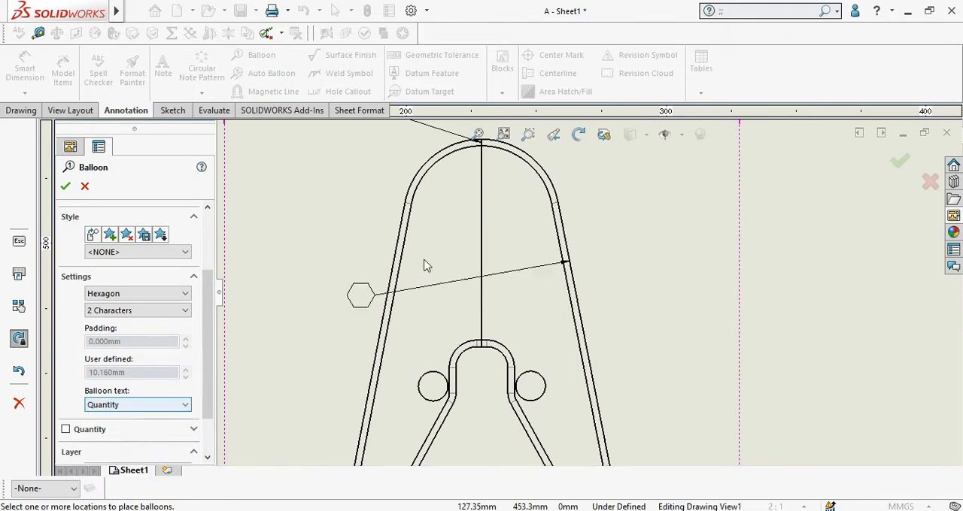
pyautogui.scroll(-1, 660, 176)
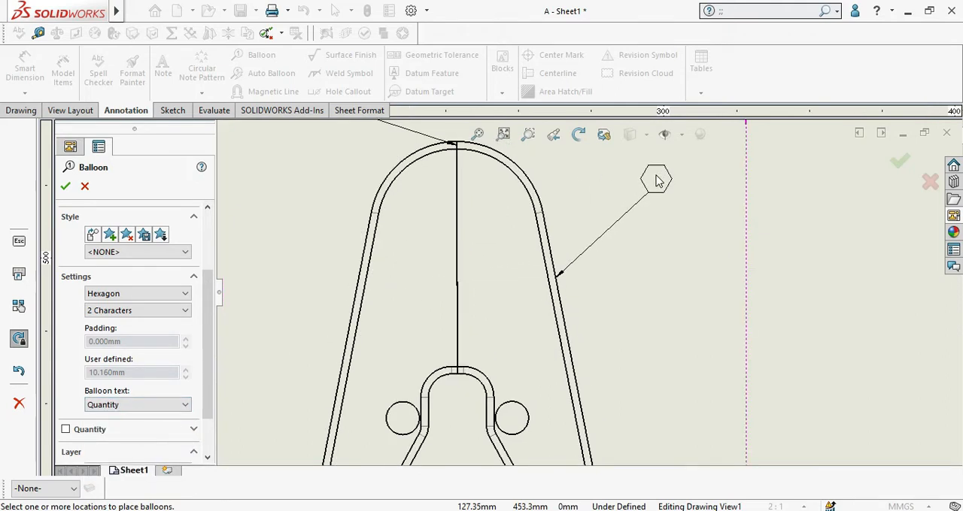
pyautogui.click(65, 430)
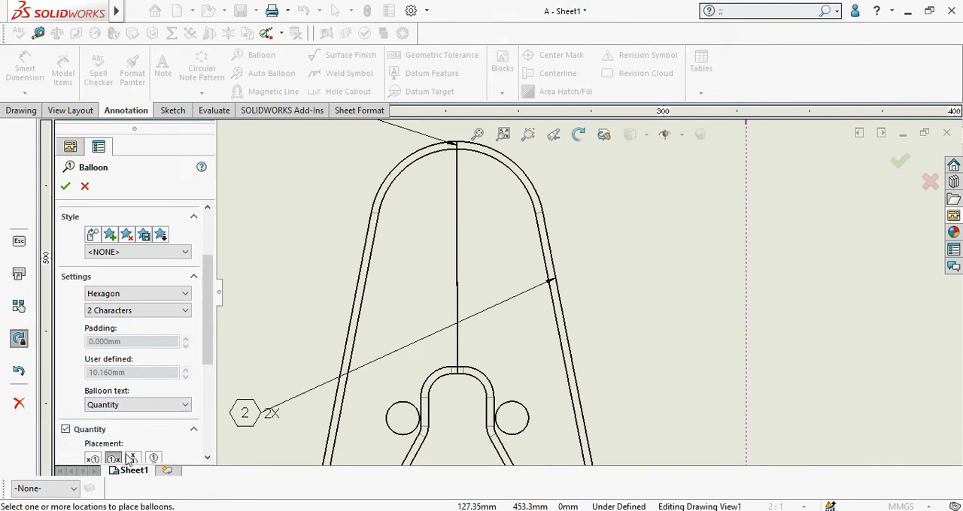
pyautogui.scroll(-4, 199, 418)
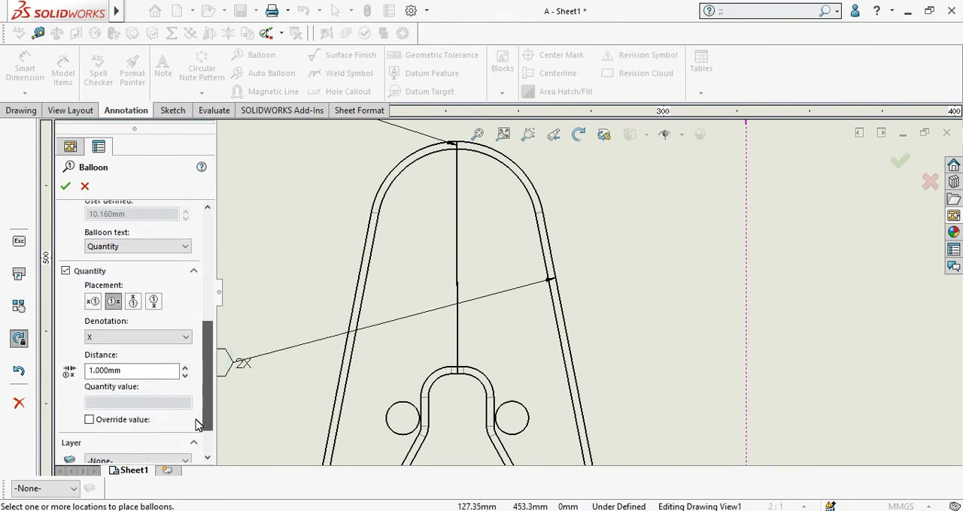
pyautogui.scroll(-1, 592, 200)
pyautogui.scroll(2, 551, 268)
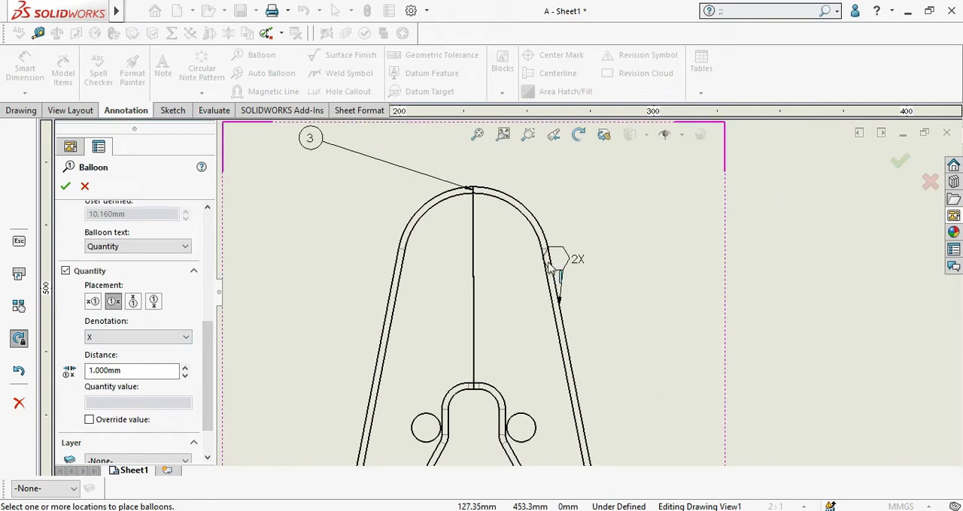
# Step: Place the hexagon balloon outside the front view, to the right of its slanted outer edge
pyautogui.scroll(-2, 551, 269)
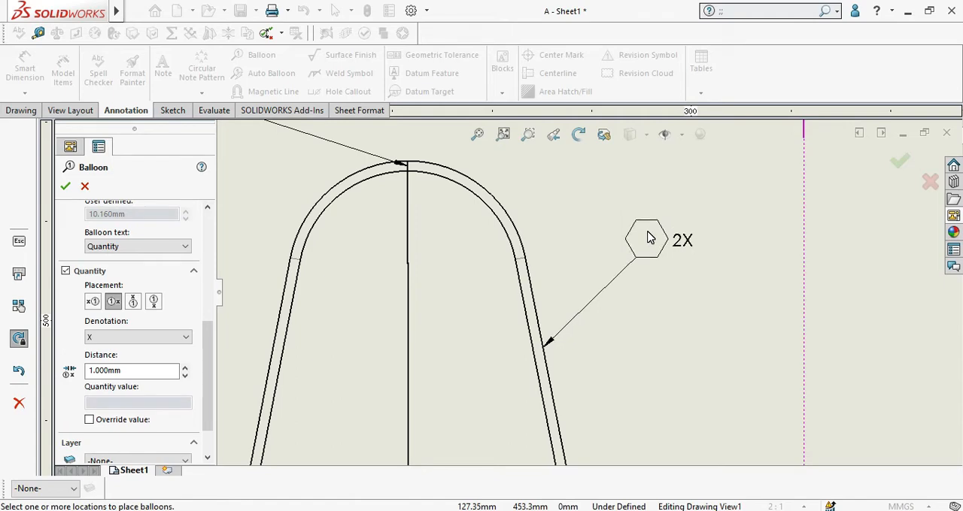
pyautogui.click(648, 238)
pyautogui.scroll(3, 580, 306)
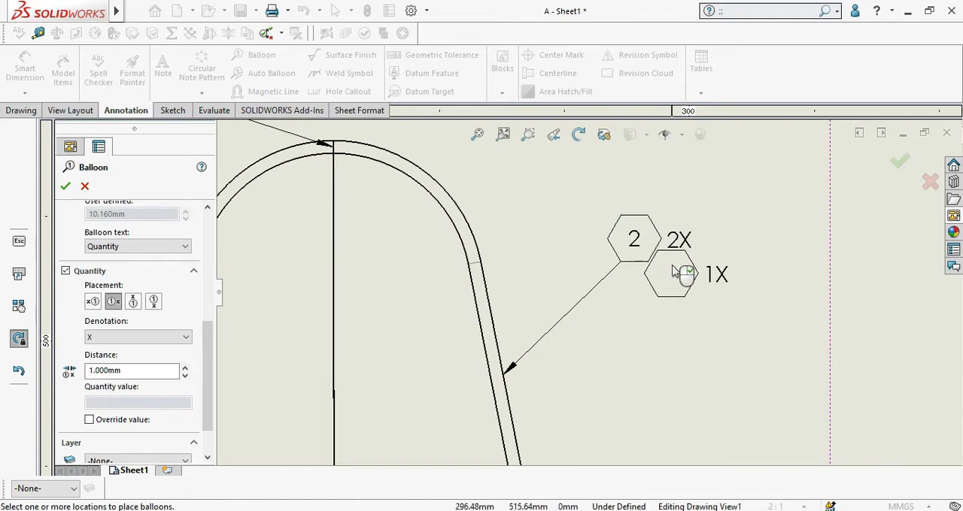
# Step: Attach a second hexagon quantity balloon to the left arm's outer edge and place it well to the left of the front view
pyautogui.scroll(-2, 532, 339)
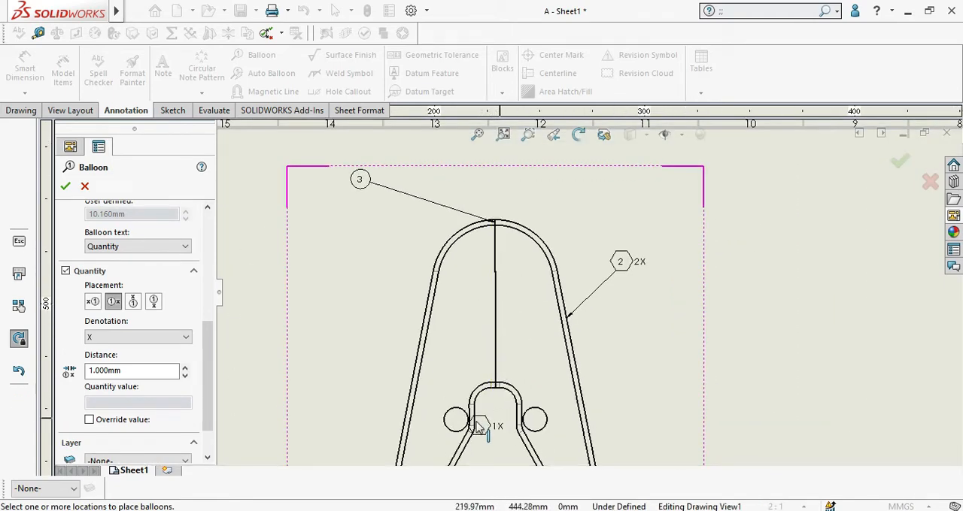
pyautogui.scroll(4, 511, 403)
pyautogui.scroll(-3, 577, 410)
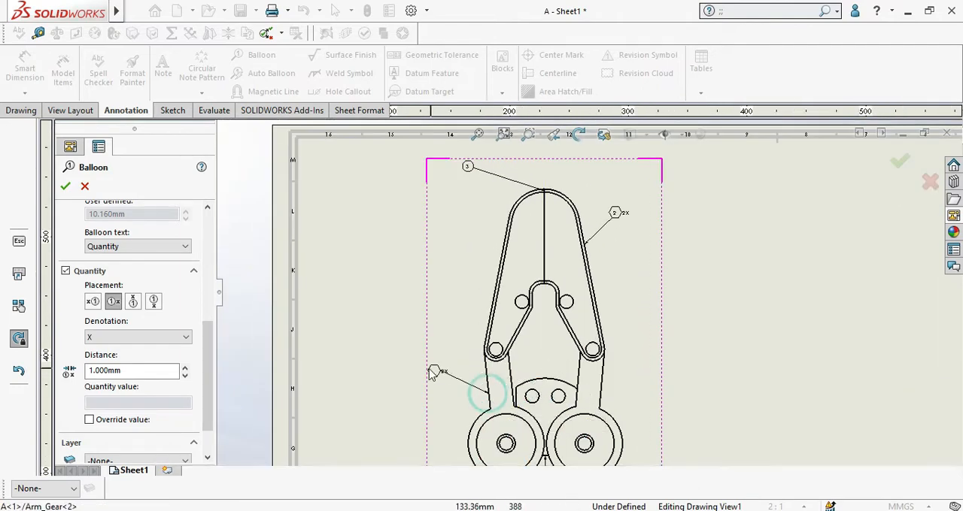
pyautogui.scroll(-3, 444, 376)
pyautogui.scroll(-2, 482, 368)
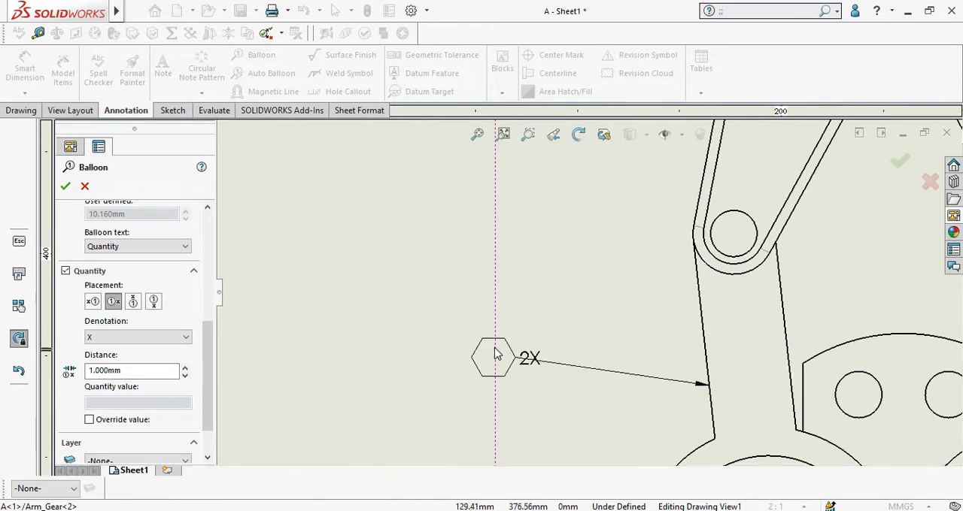
pyautogui.scroll(1, 494, 352)
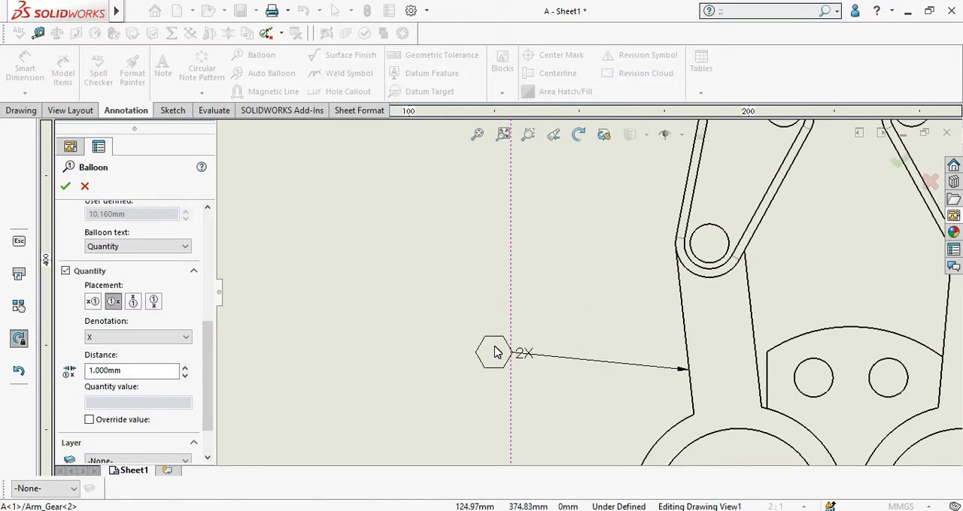
pyautogui.scroll(-1, 495, 351)
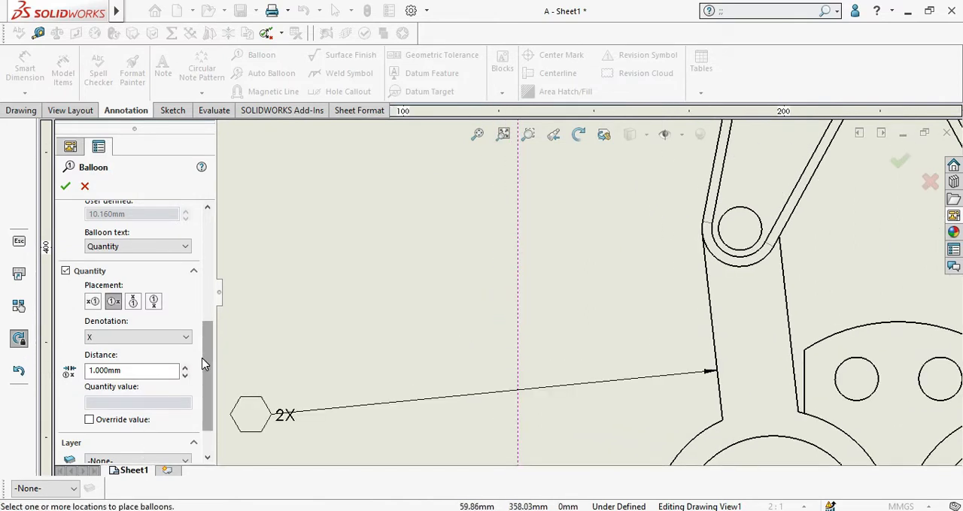
# Step: Override the left arm balloon's quantity value with 5 and switch its quantity label to left placement
pyautogui.click(90, 420)
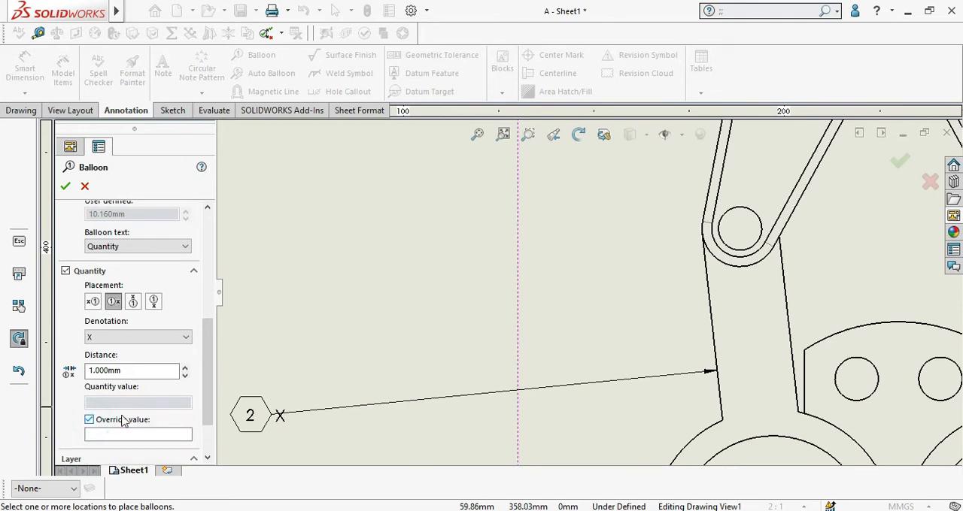
pyautogui.click(128, 437)
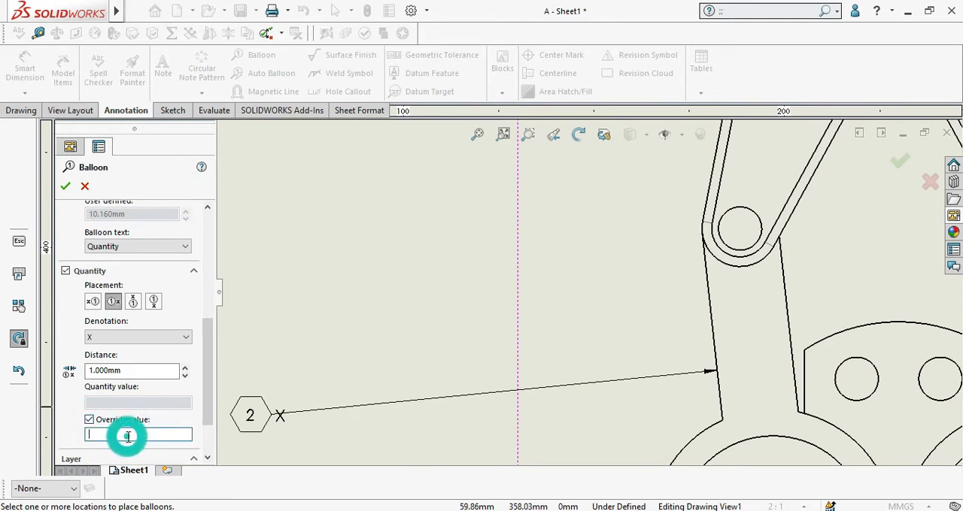
pyautogui.write('3')
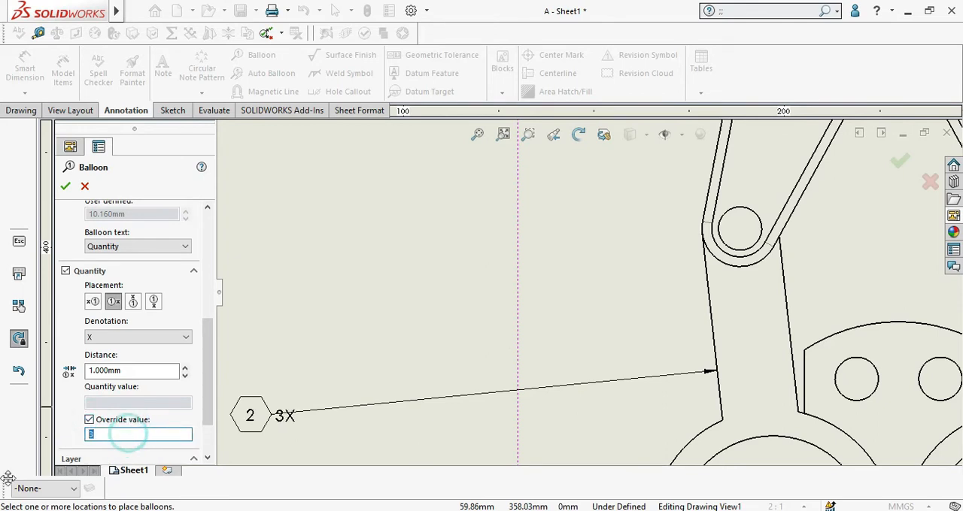
pyautogui.write('5')
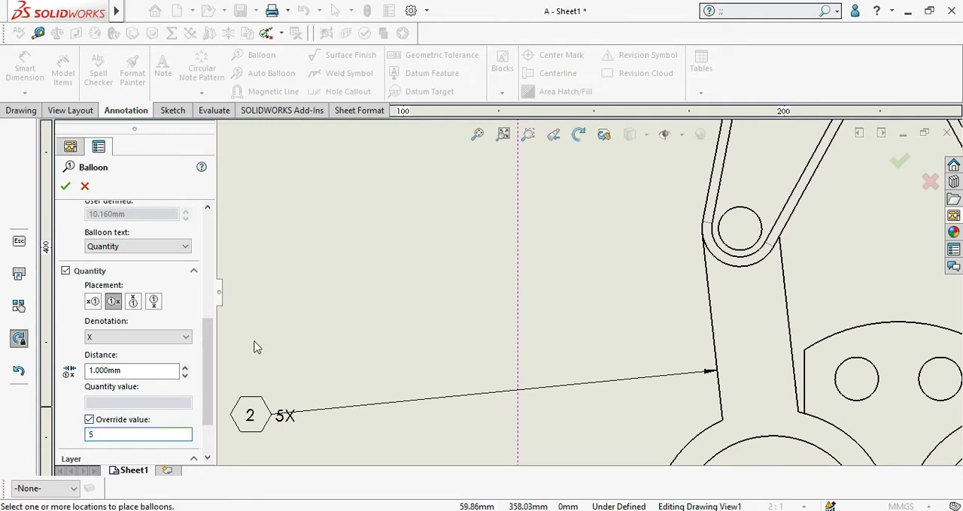
pyautogui.scroll(-2, 301, 271)
pyautogui.click(93, 302)
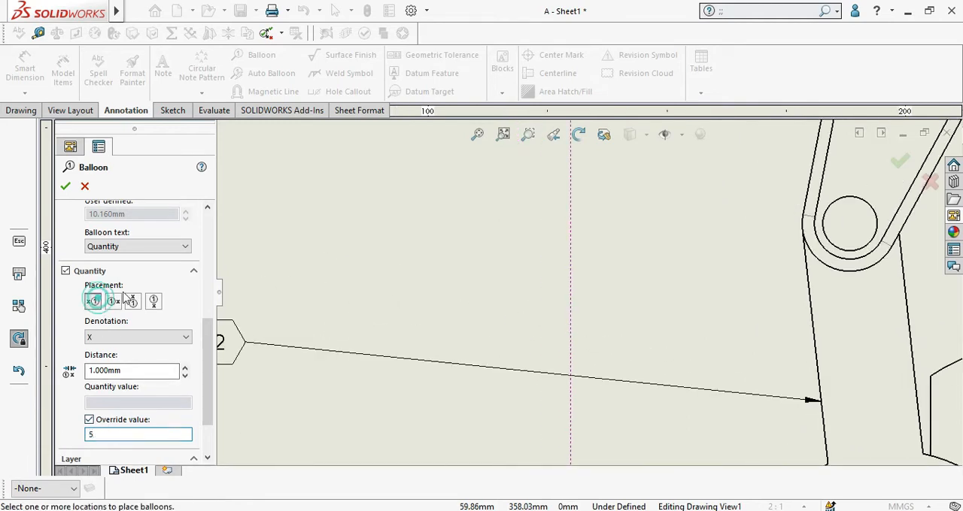
pyautogui.click(67, 187)
pyautogui.scroll(6, 606, 240)
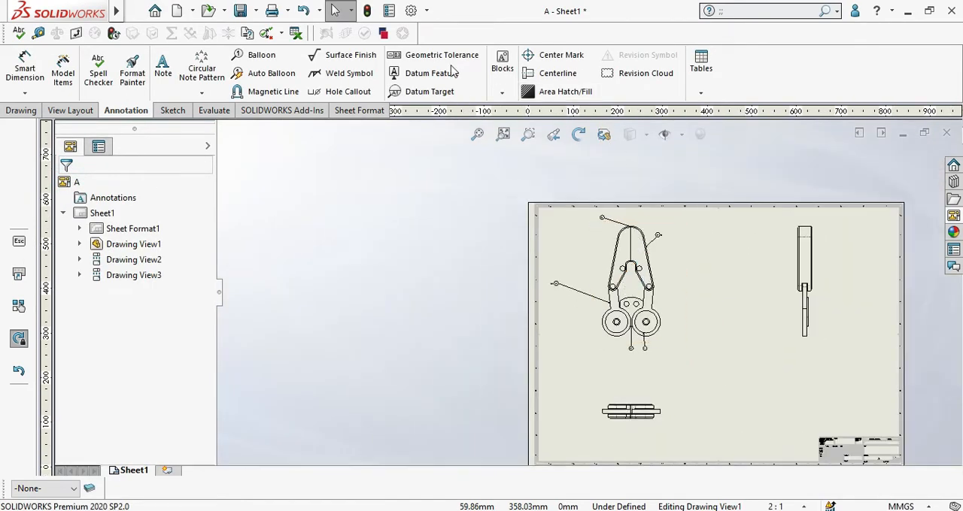
# Step: Start a basic Surface Finish symbol with 42 above the line and 1 below it
pyautogui.click(350, 60)
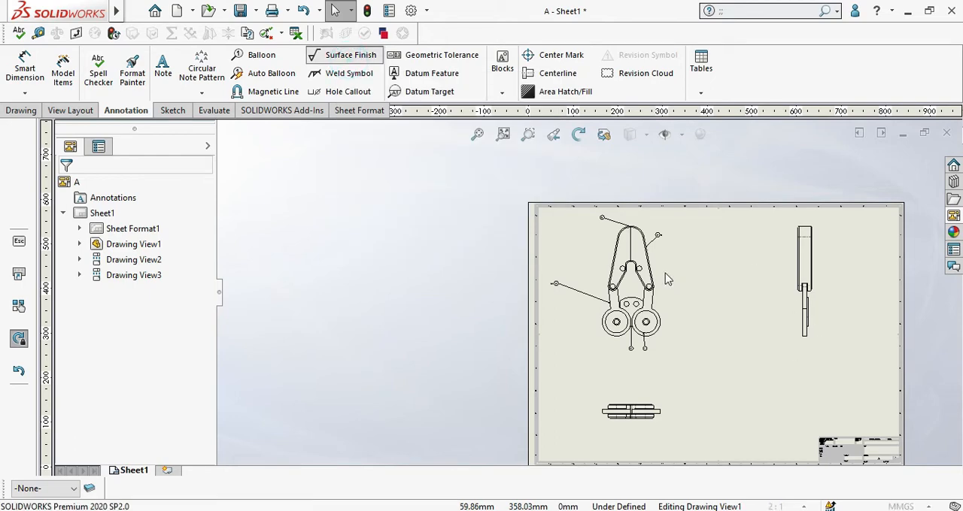
pyautogui.scroll(-12, 666, 280)
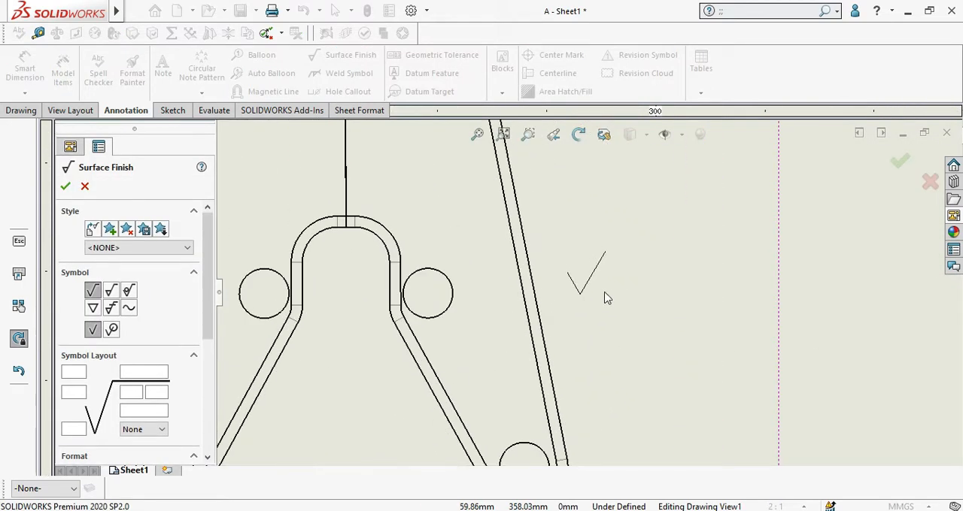
pyautogui.scroll(5, 632, 286)
pyautogui.scroll(-3, 677, 267)
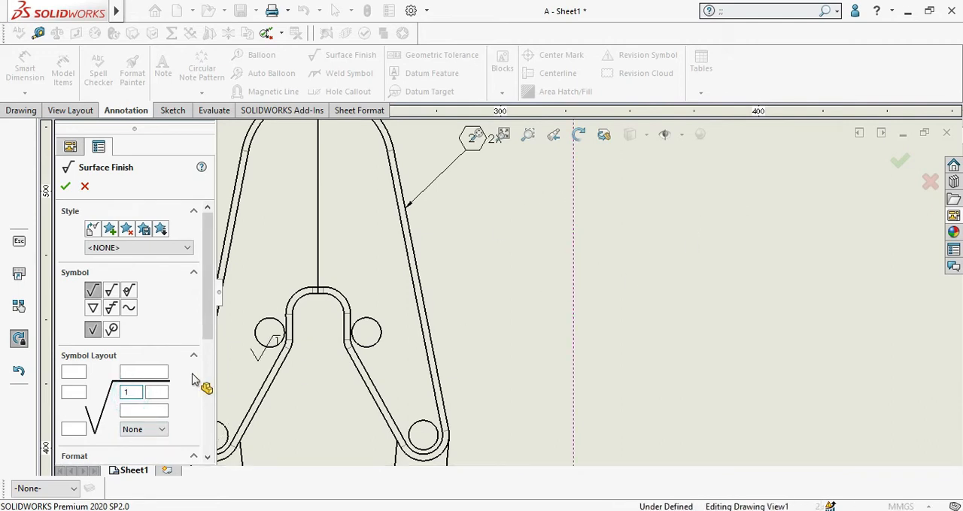
pyautogui.write('42')
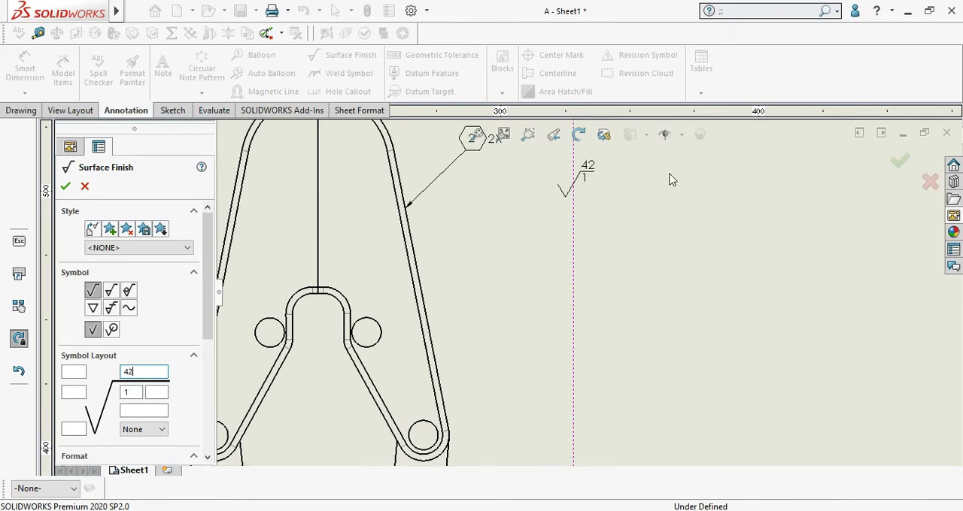
pyautogui.scroll(-2, 756, 216)
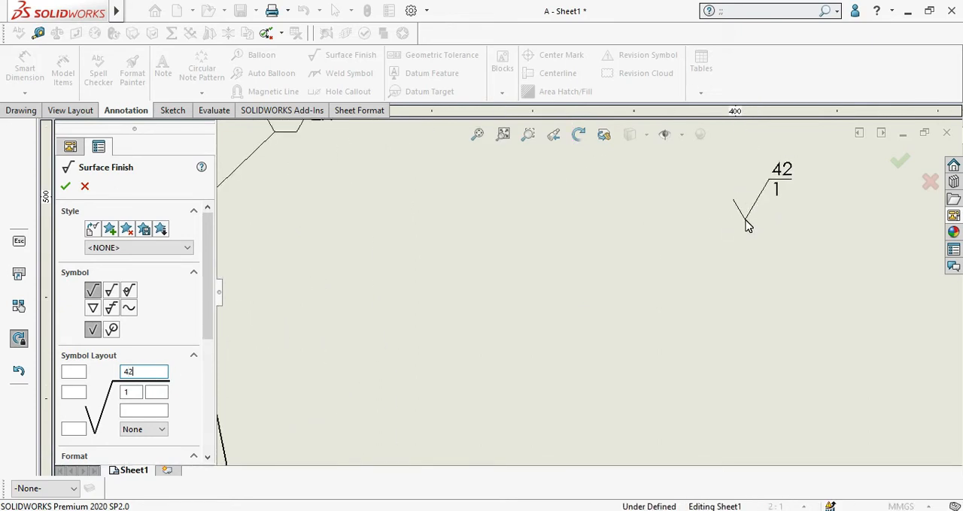
# Step: Place two surface finish symbols in the empty sheet area to the right of the front view
pyautogui.click(745, 224)
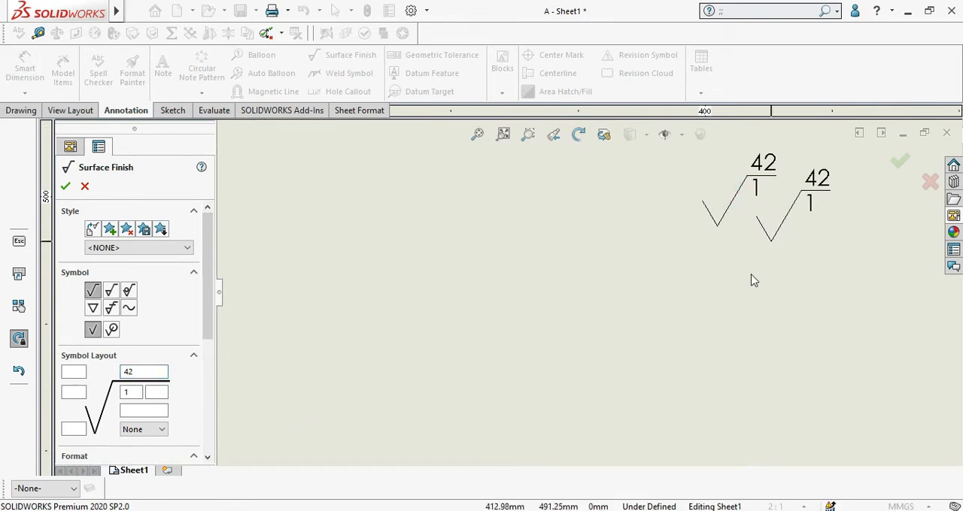
pyautogui.click(519, 390)
pyautogui.scroll(2, 588, 294)
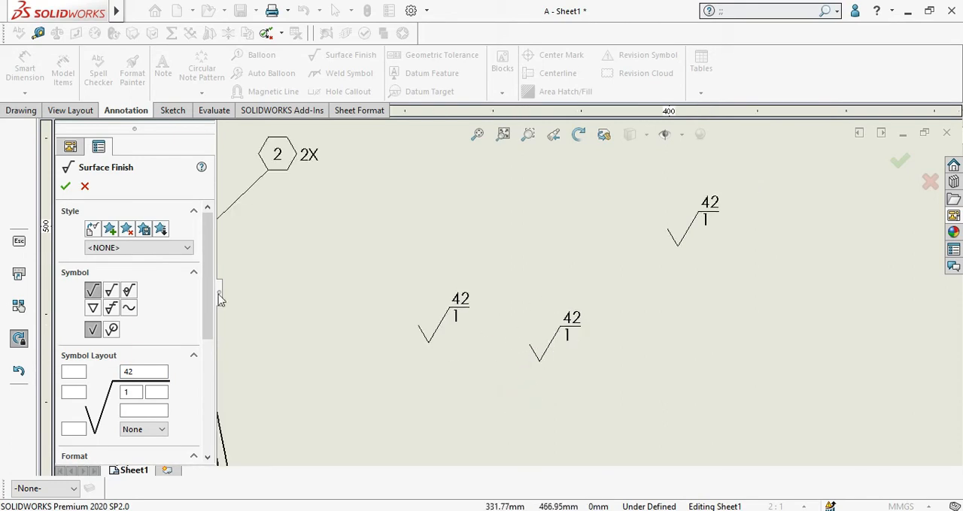
pyautogui.click(65, 187)
pyautogui.scroll(3, 711, 248)
pyautogui.scroll(-3, 640, 305)
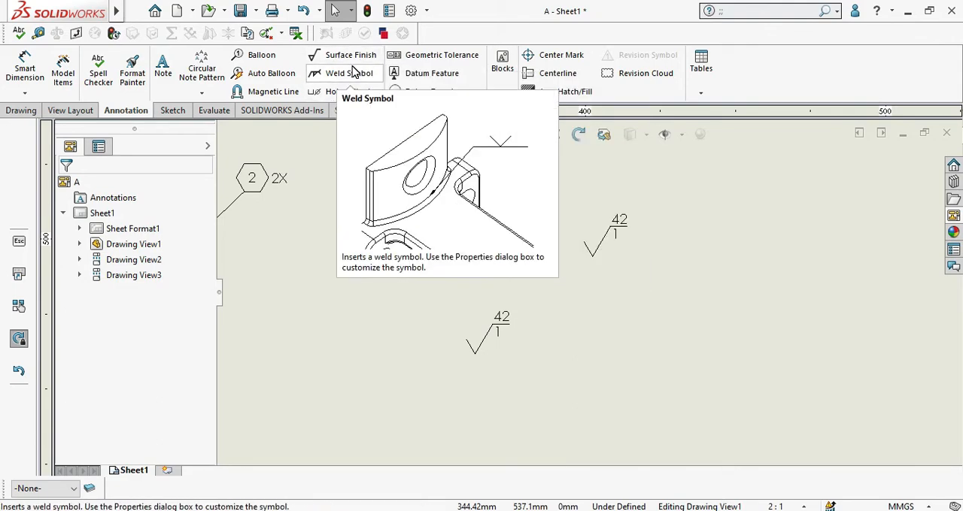
# Step: Start a peripheral Weld Symbol on the front view's inner arch edge, with a fillet weld and 1/8 above the reference line
pyautogui.scroll(6, 752, 271)
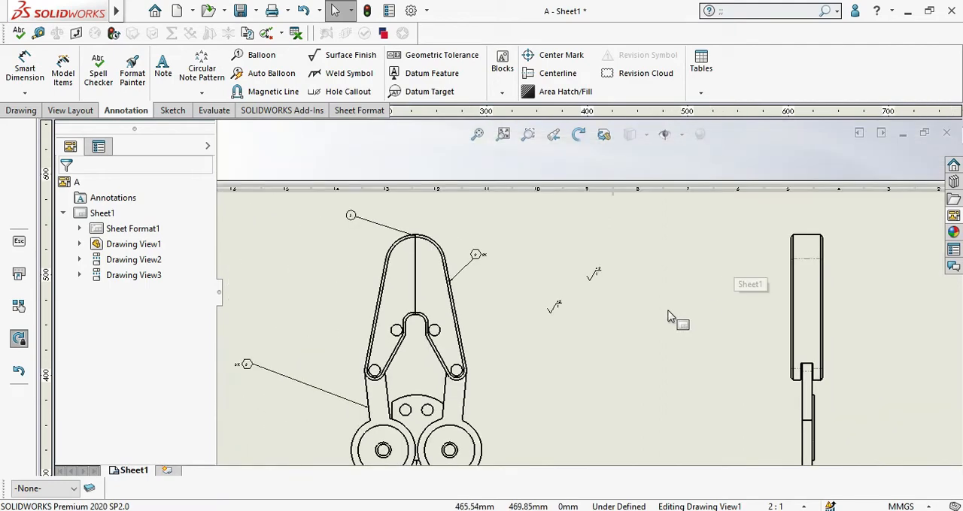
pyautogui.scroll(-4, 380, 372)
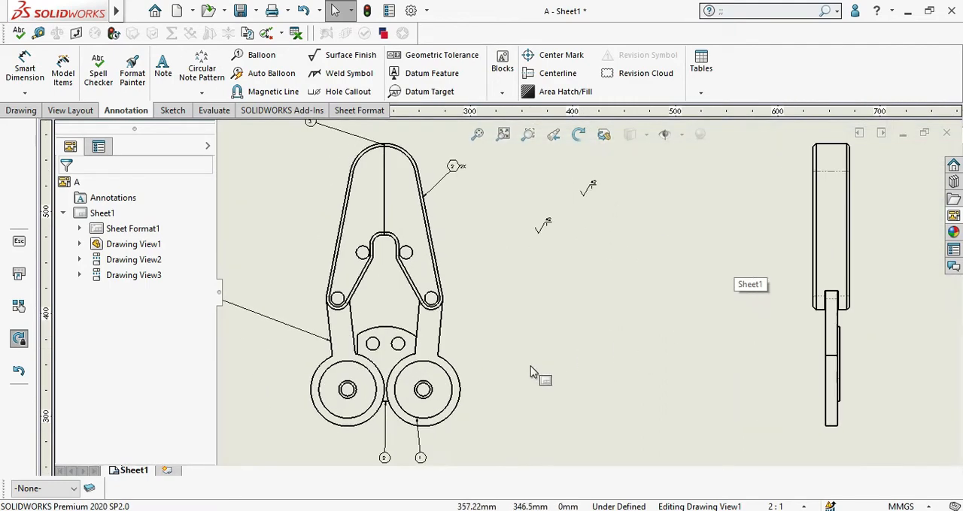
pyautogui.click(346, 73)
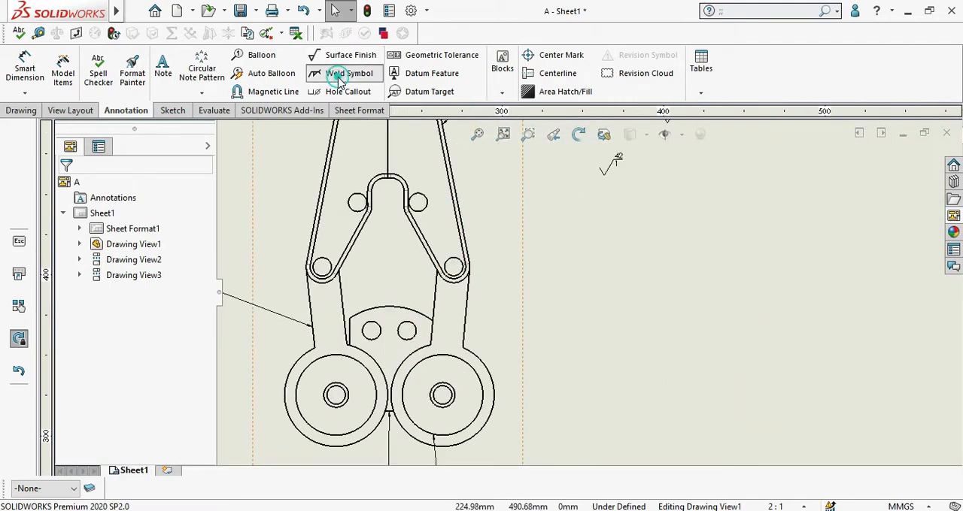
pyautogui.scroll(-2, 450, 230)
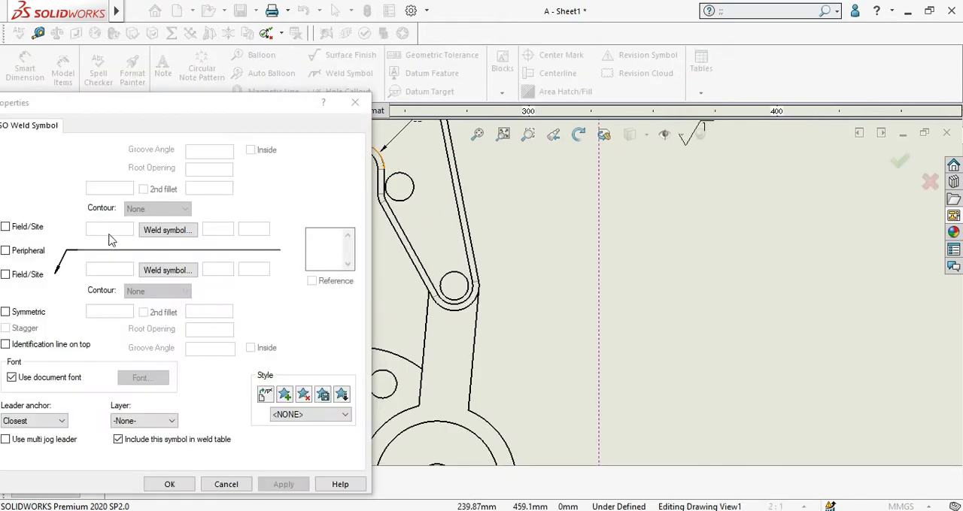
pyautogui.moveTo(274, 97); pyautogui.dragTo(630, 68)
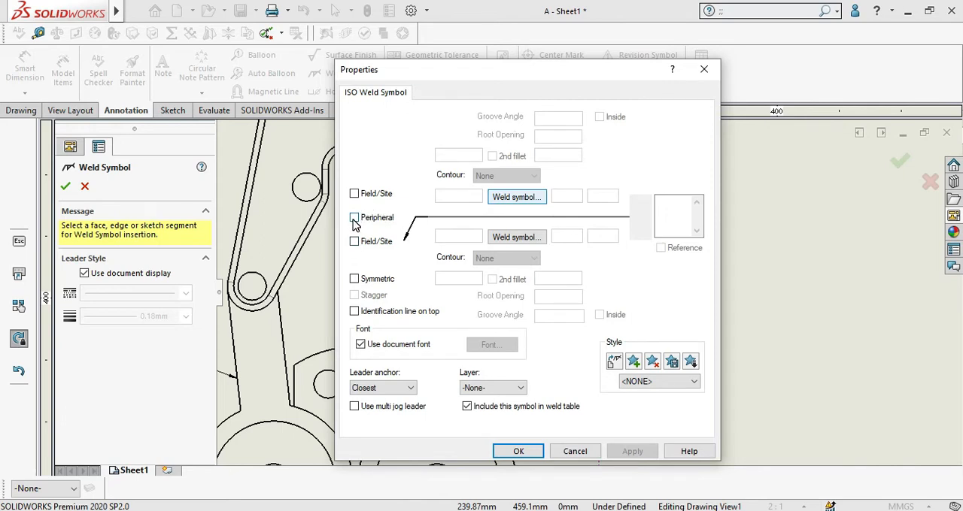
pyautogui.click(354, 218)
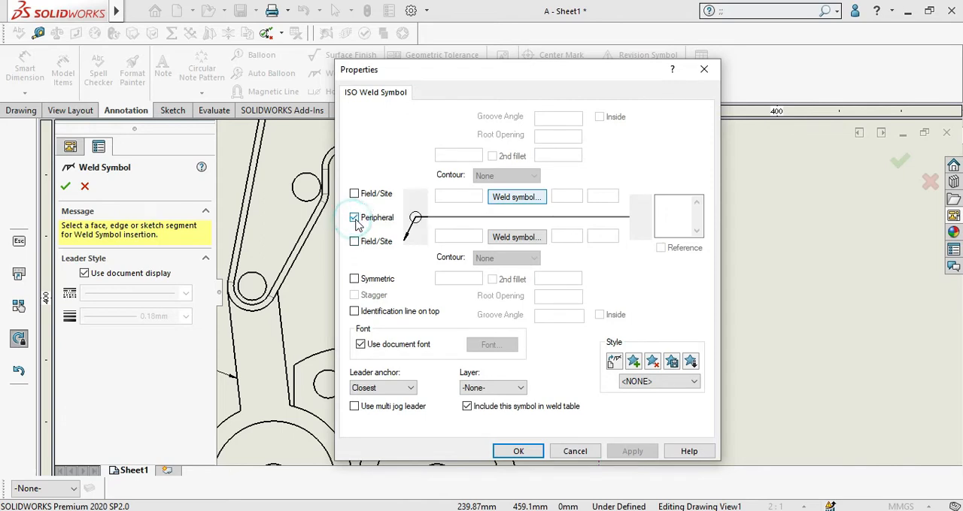
pyautogui.click(513, 198)
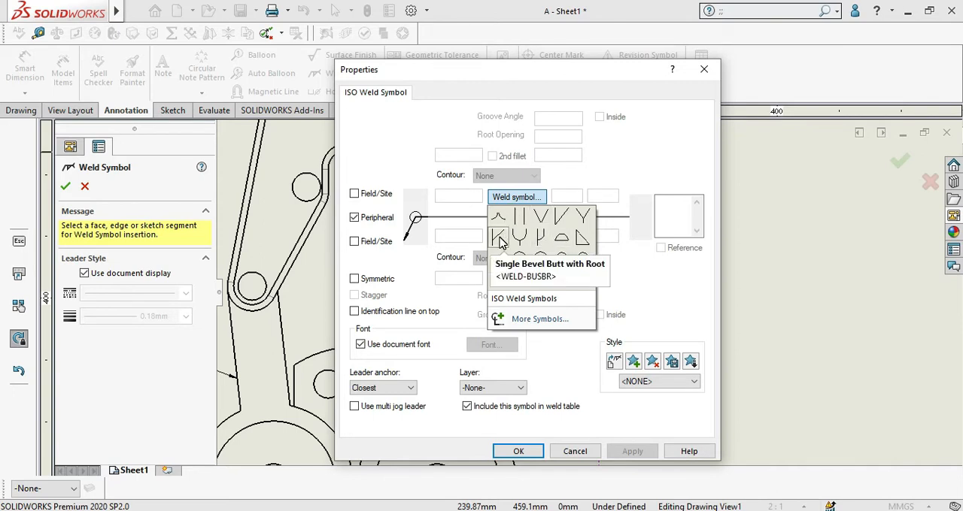
pyautogui.click(578, 246)
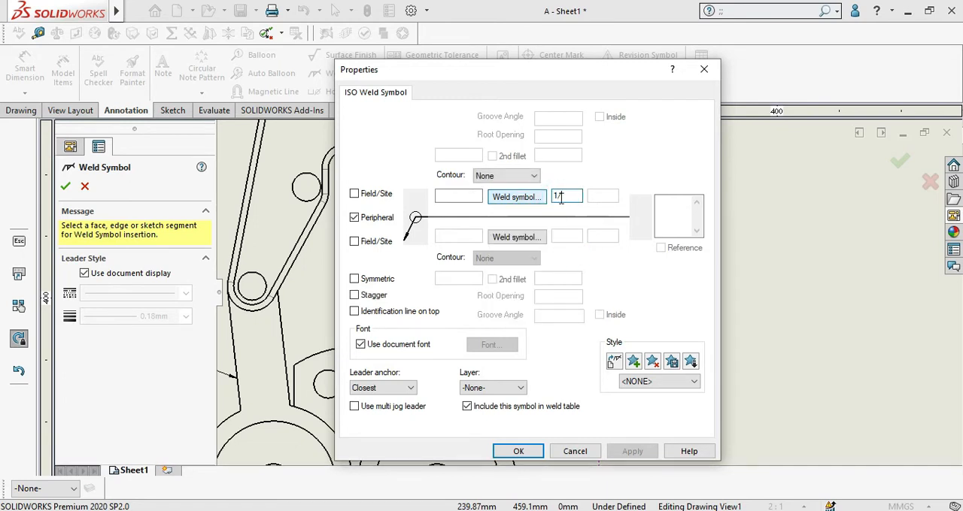
# Step: Add a groove weld symbol with the value 1/2 below the reference line and accept the weld symbol
pyautogui.click(532, 239)
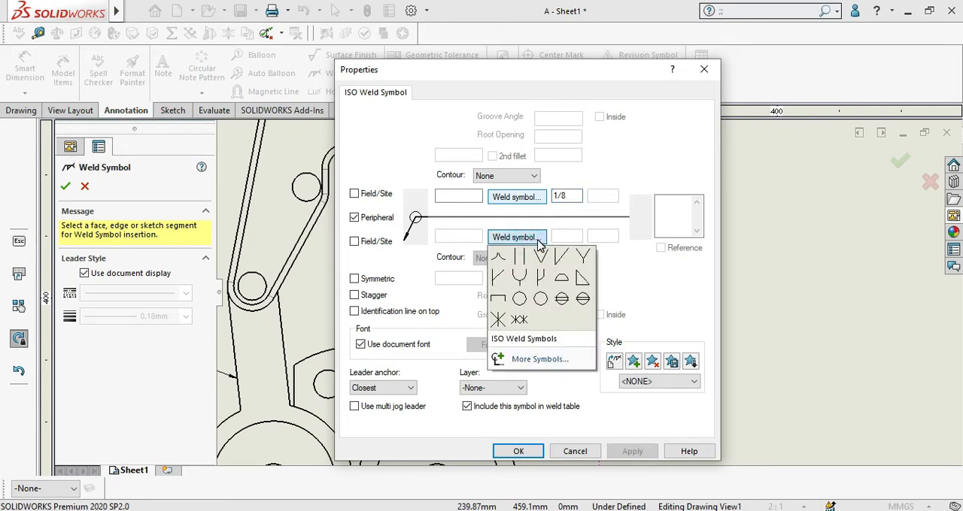
pyautogui.click(540, 257)
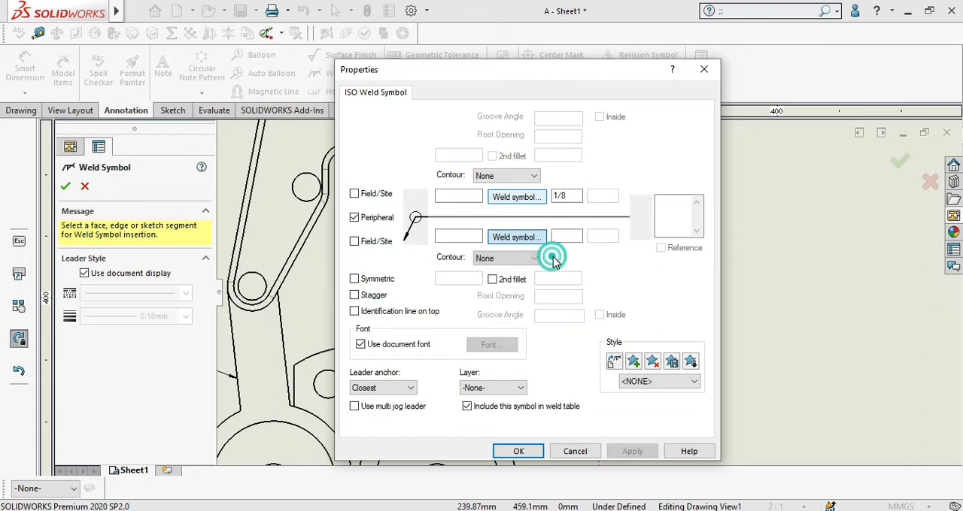
pyautogui.click(565, 237)
pyautogui.write('1/2')
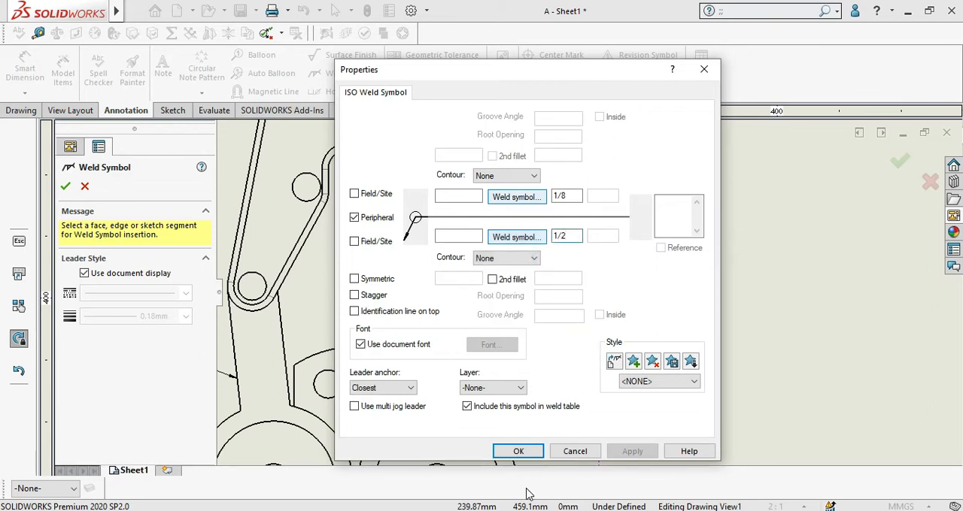
pyautogui.click(519, 451)
# Step: Move the weld symbol outside the front view, to the right of the hexagon balloon, keeping its leader on the inner arch
pyautogui.press('f')
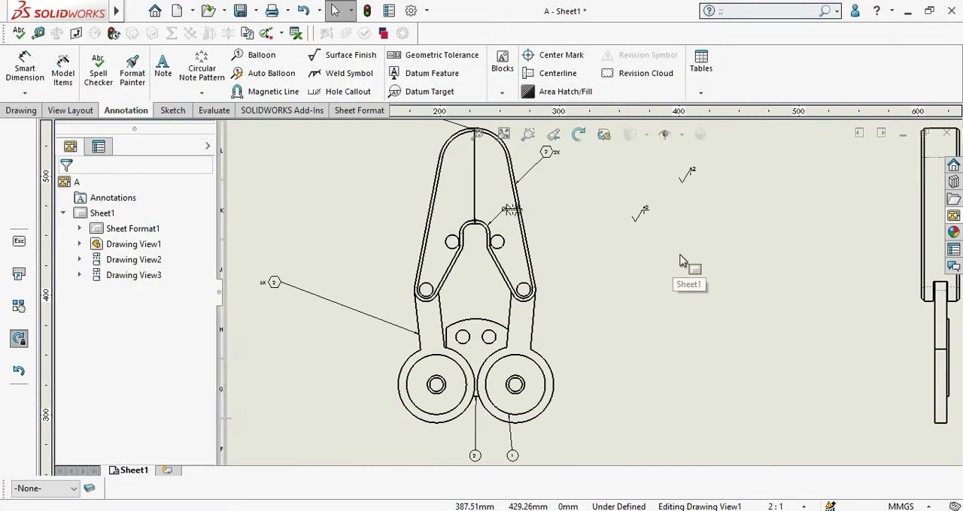
pyautogui.scroll(-2, 652, 249)
pyautogui.scroll(-4, 522, 272)
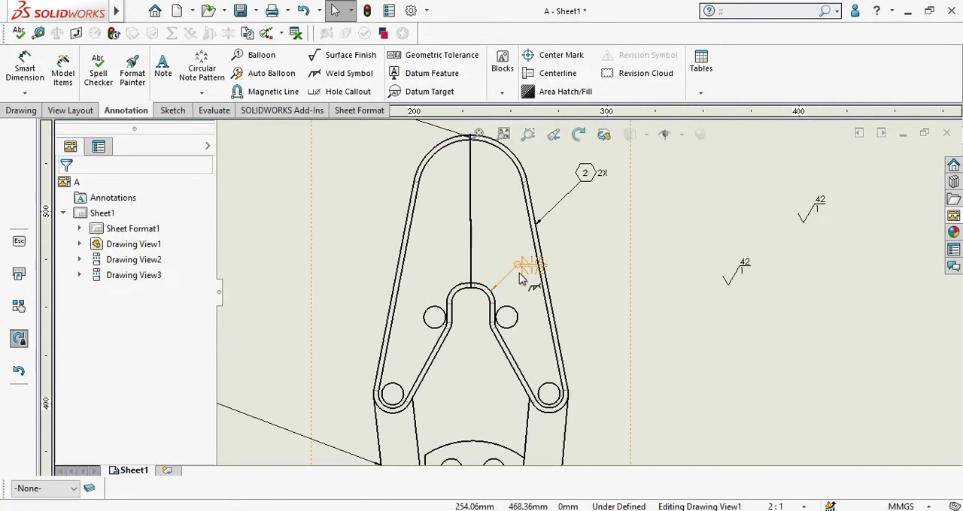
pyautogui.moveTo(524, 275); pyautogui.dragTo(696, 197)
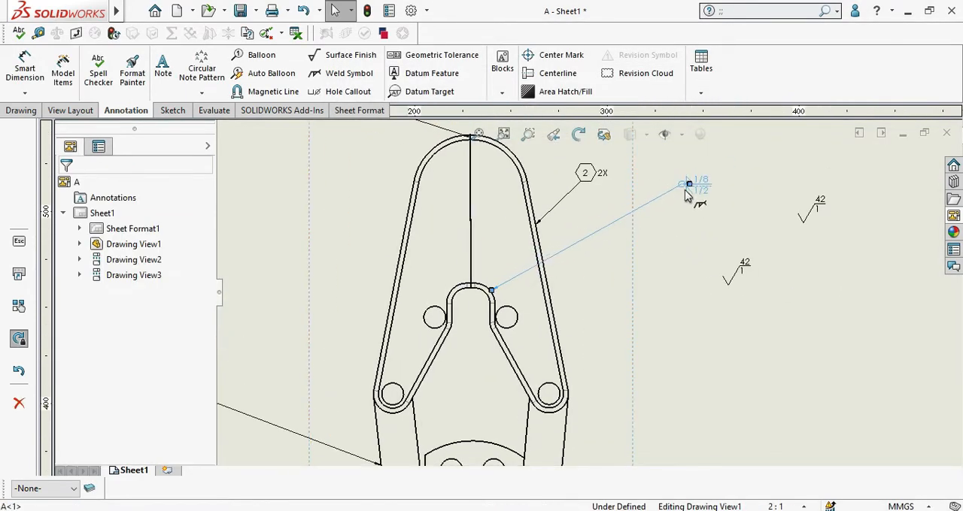
# Step: Reattach the weld symbol's leader from the inner arch to the vertical centre edge just above it in the front view
pyautogui.scroll(-2, 696, 197)
pyautogui.scroll(-1, 610, 252)
pyautogui.scroll(4, 248, 431)
pyautogui.scroll(-1, 346, 408)
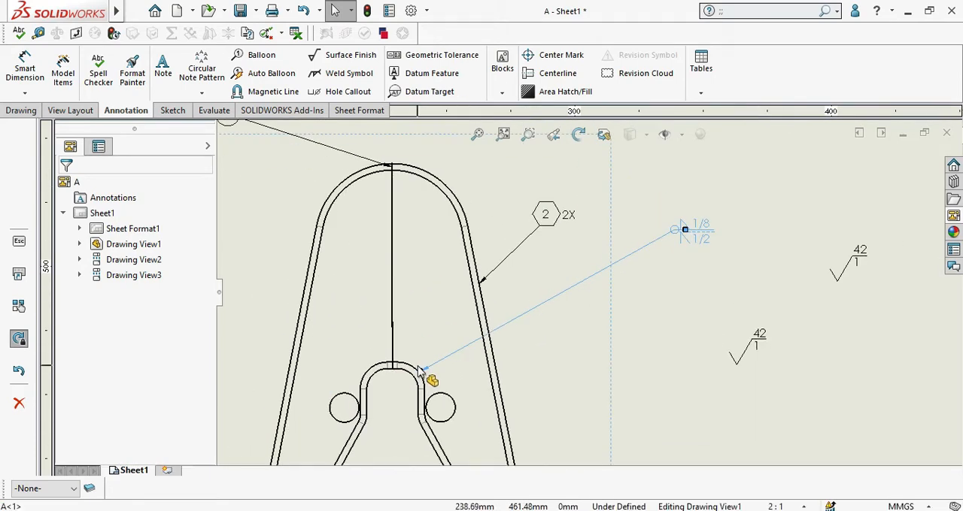
pyautogui.moveTo(420, 372); pyautogui.dragTo(392, 331)
pyautogui.scroll(-4, 395, 340)
pyautogui.scroll(5, 505, 317)
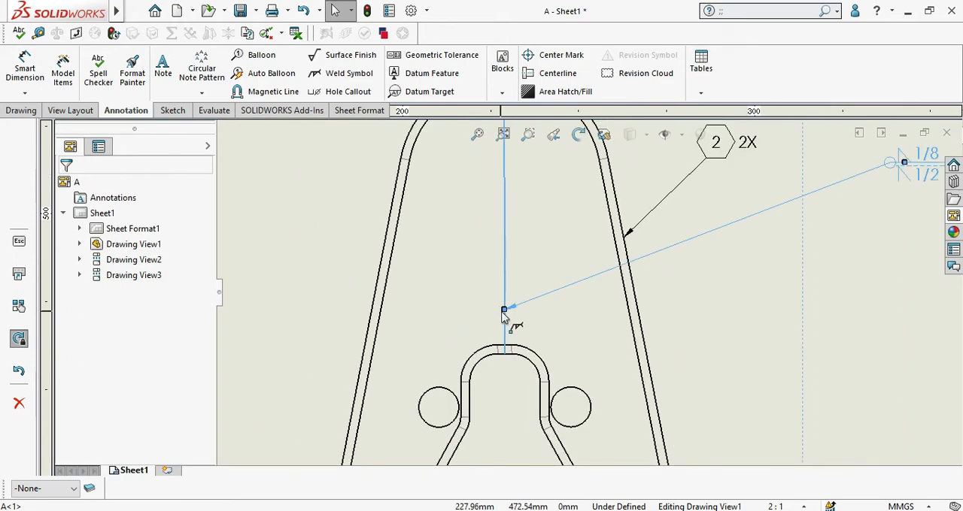
# Step: Move the weld symbol closer to the hexagon balloon, placing it slightly higher beside the front view
pyautogui.scroll(-3, 698, 250)
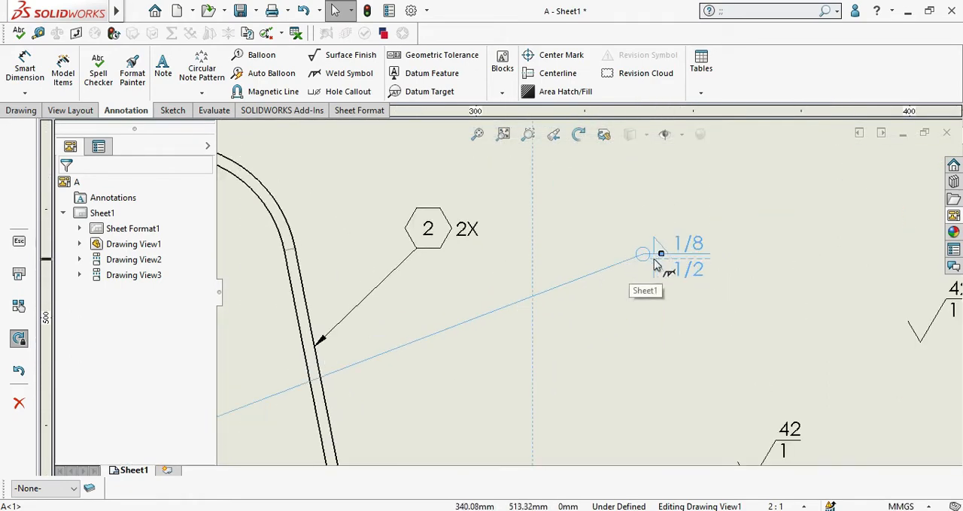
pyautogui.moveTo(656, 250); pyautogui.dragTo(601, 213)
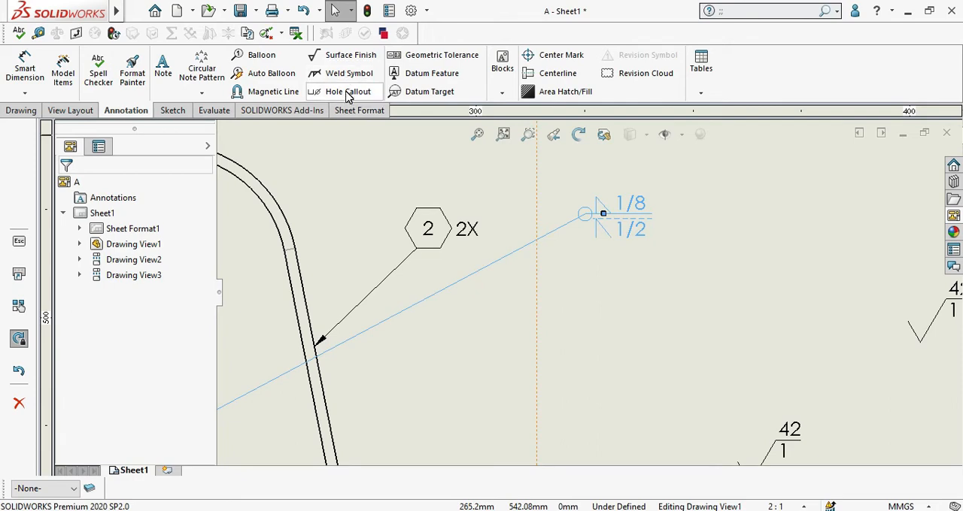
pyautogui.scroll(6, 511, 252)
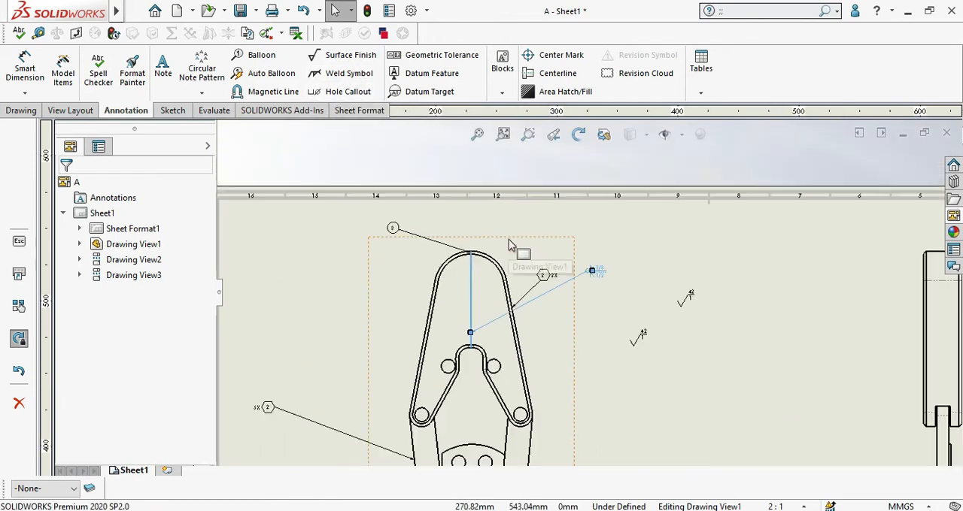
pyautogui.scroll(4, 553, 376)
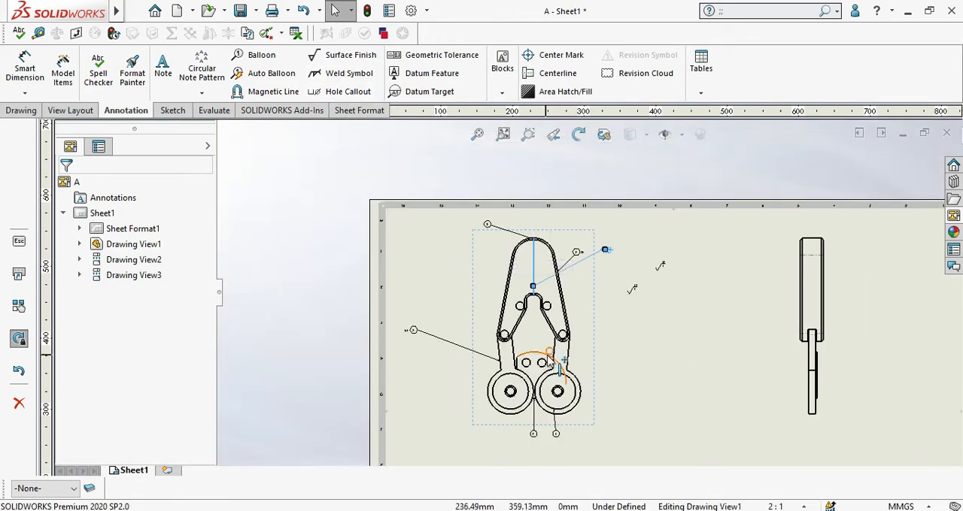
pyautogui.scroll(-4, 575, 361)
pyautogui.scroll(8, 583, 354)
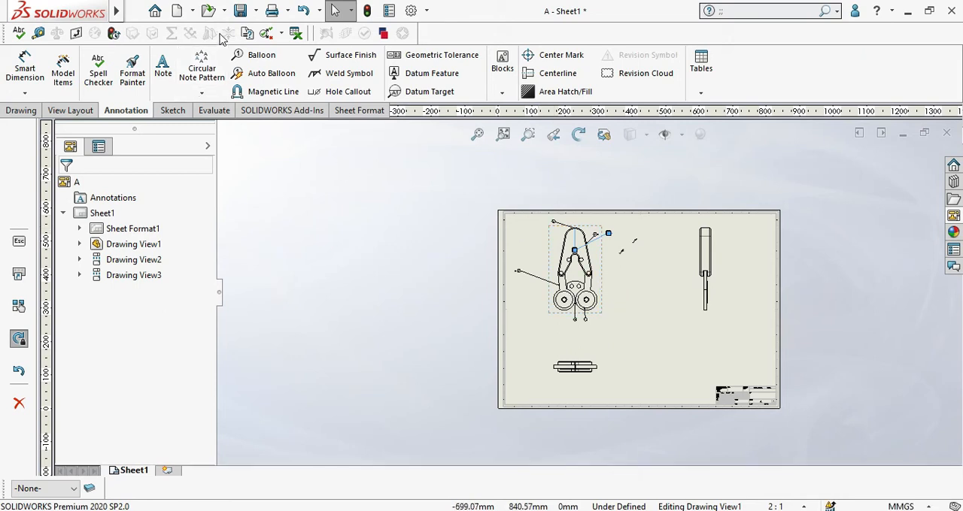
# Step: Create a new part document
pyautogui.click(192, 10)
pyautogui.click(192, 27)
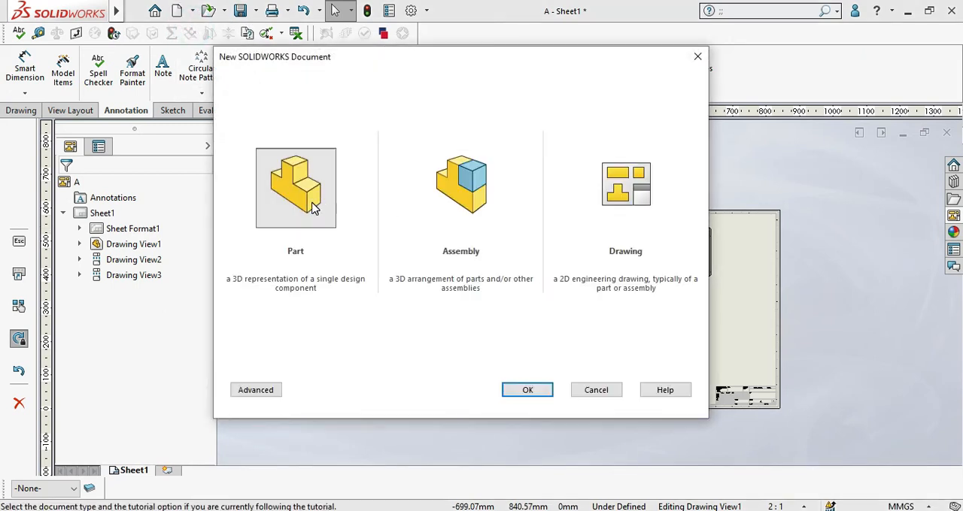
pyautogui.click(510, 391)
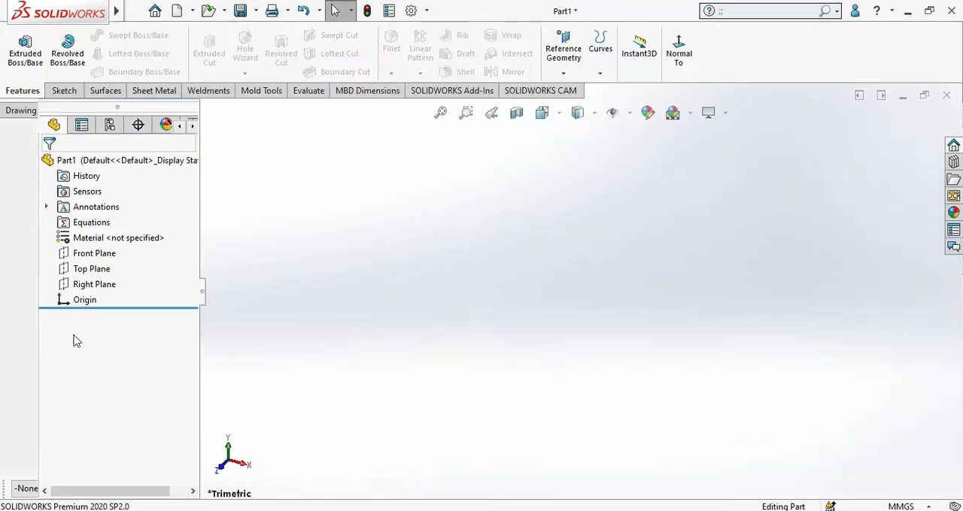
# Step: Sketch a center rectangle on the Top Plane, centred on the origin
pyautogui.click(91, 268)
pyautogui.click(112, 245)
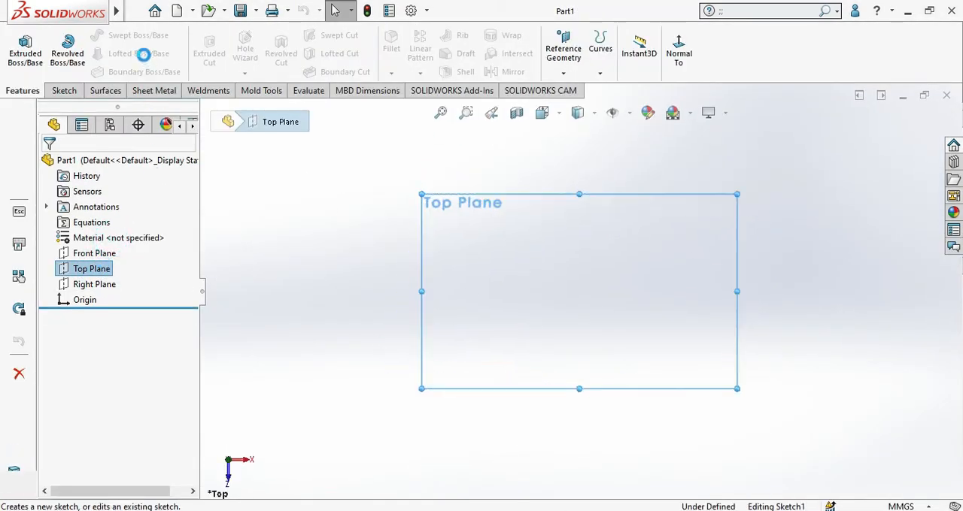
pyautogui.click(106, 54)
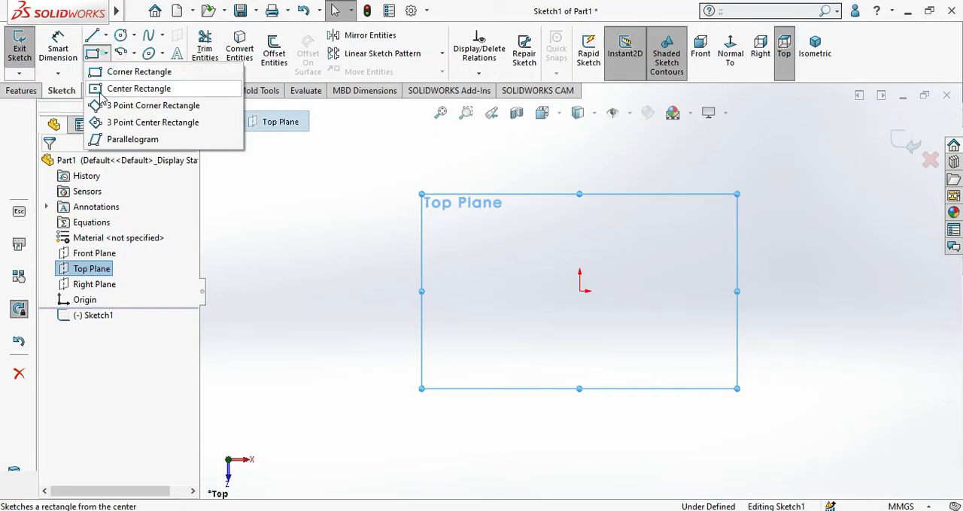
pyautogui.click(128, 88)
pyautogui.click(579, 290)
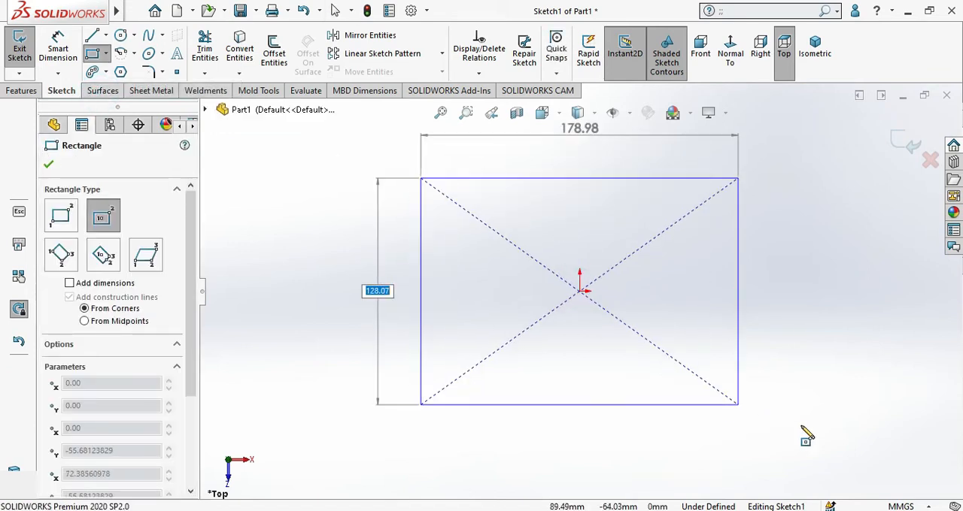
pyautogui.click(838, 447)
# Step: Extrude the rectangle upward into a thick rectangular block
pyautogui.click(21, 90)
pyautogui.click(24, 45)
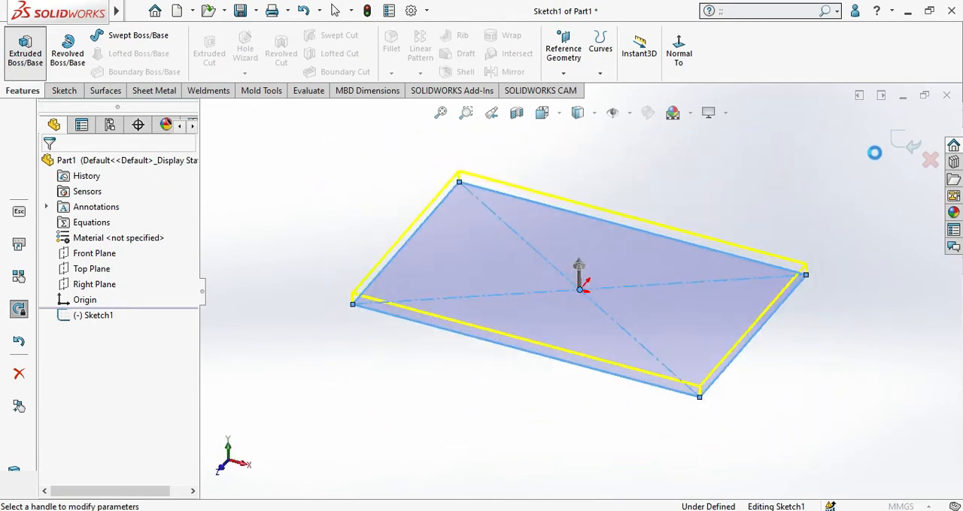
pyautogui.moveTo(577, 271); pyautogui.dragTo(606, 209)
pyautogui.press('Return')
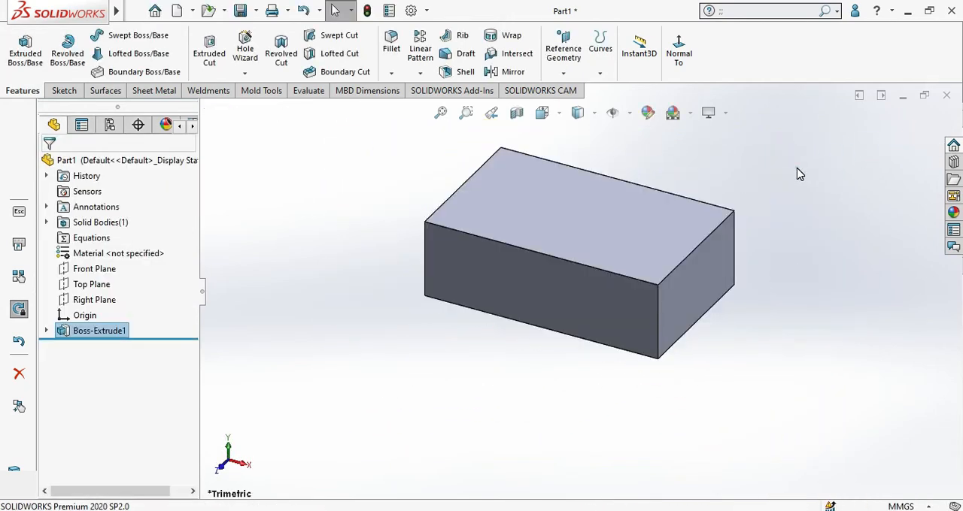
# Step: Add an ANSI Metric M10 hex bolt counterbore hole at the origin on the block's top face using Hole Wizard
pyautogui.click(624, 220)
pyautogui.click(325, 219)
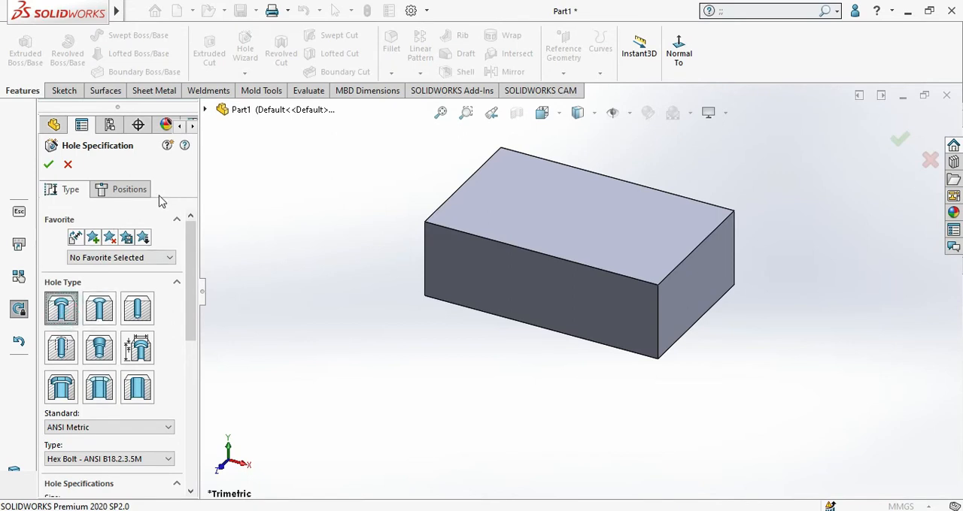
pyautogui.click(139, 191)
pyautogui.click(550, 217)
pyautogui.scroll(-2, 574, 218)
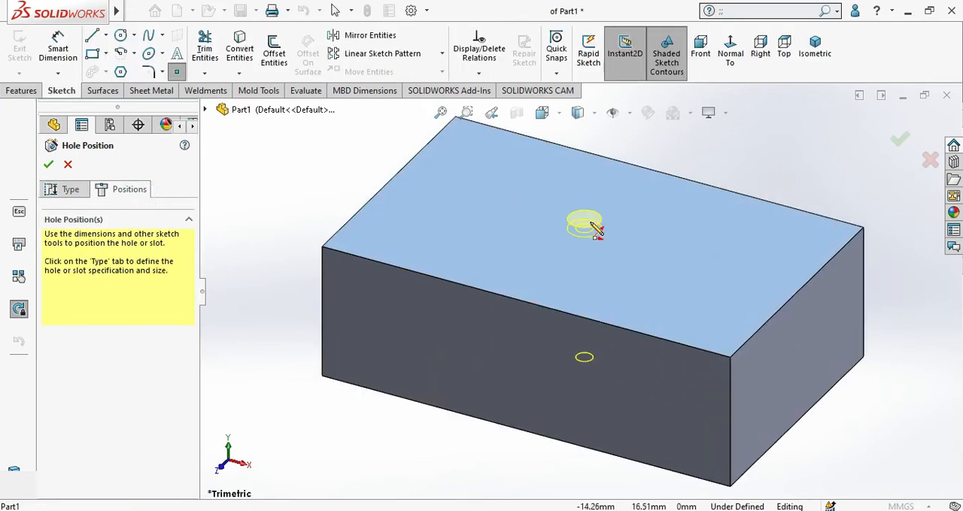
pyautogui.click(592, 237)
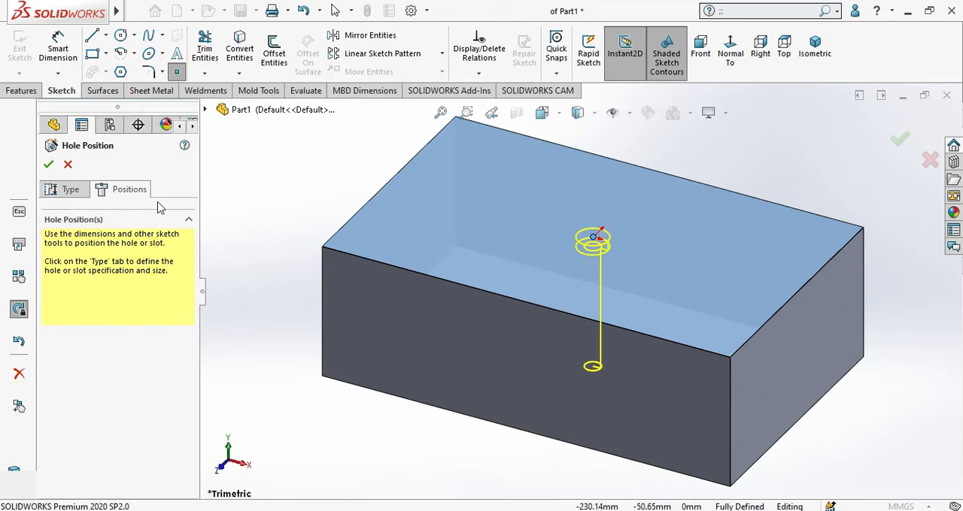
pyautogui.click(48, 164)
# Step: Sketch a horizontal centerpoint straight slot about 36 mm wide on the block's top face, in front of the counterbore hole
pyautogui.scroll(5, 583, 193)
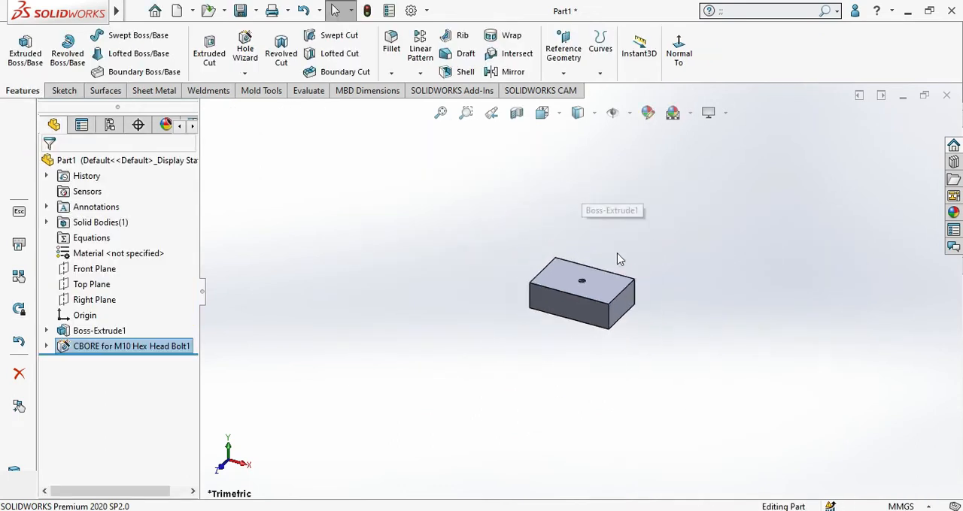
pyautogui.moveTo(619, 257); pyautogui.dragTo(605, 290, button='middle')
pyautogui.scroll(-2, 604, 289)
pyautogui.click(66, 91)
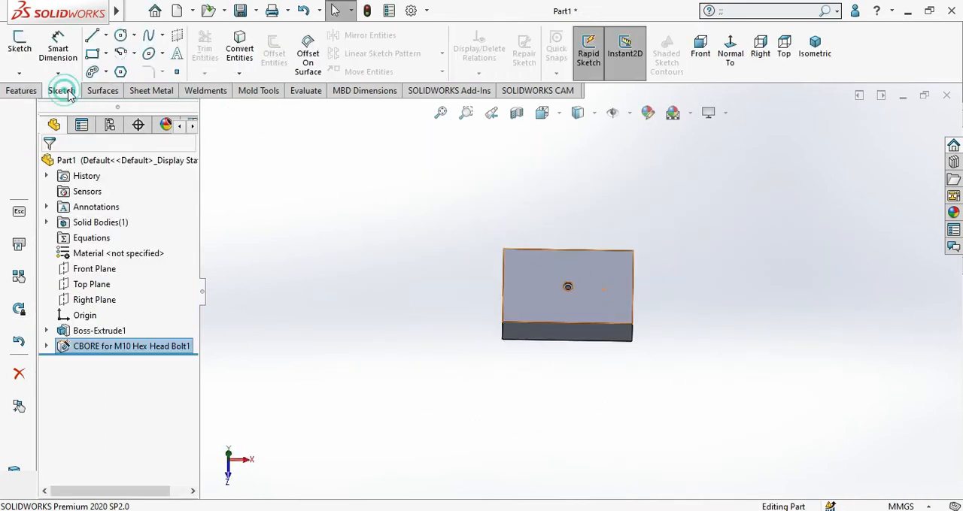
pyautogui.click(600, 289)
pyautogui.click(673, 243)
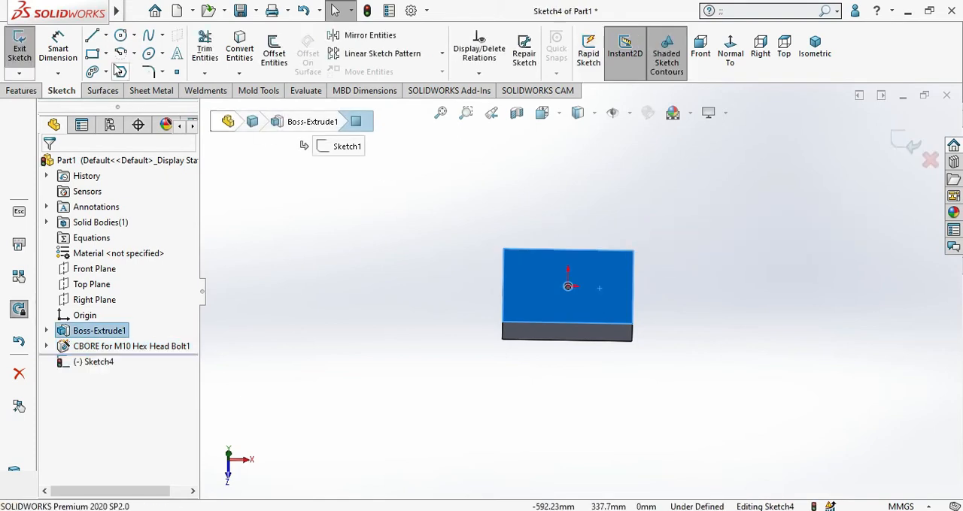
pyautogui.click(104, 72)
pyautogui.click(111, 108)
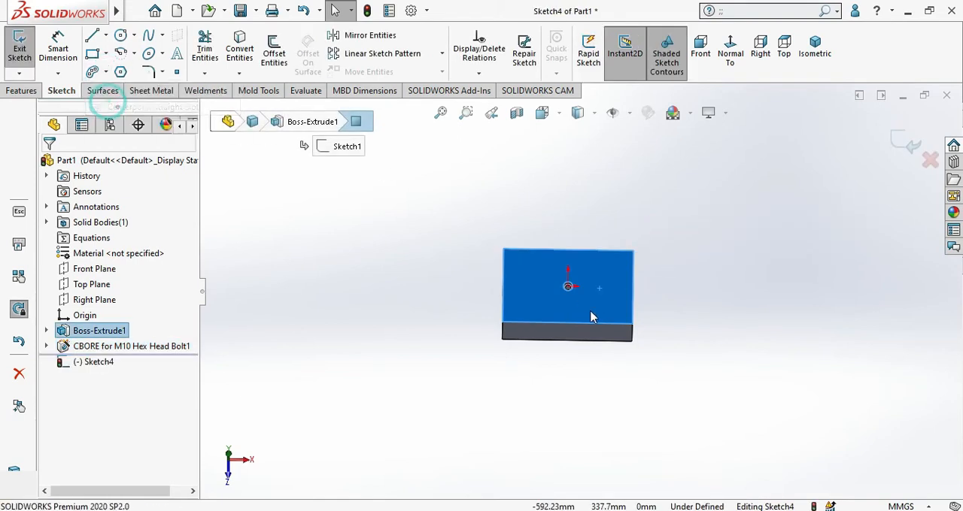
pyautogui.click(540, 300)
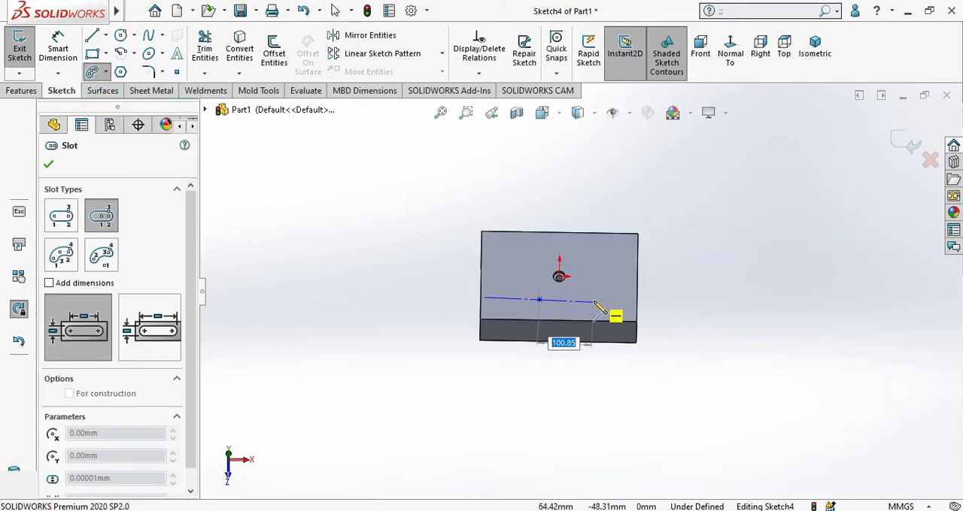
pyautogui.click(570, 303)
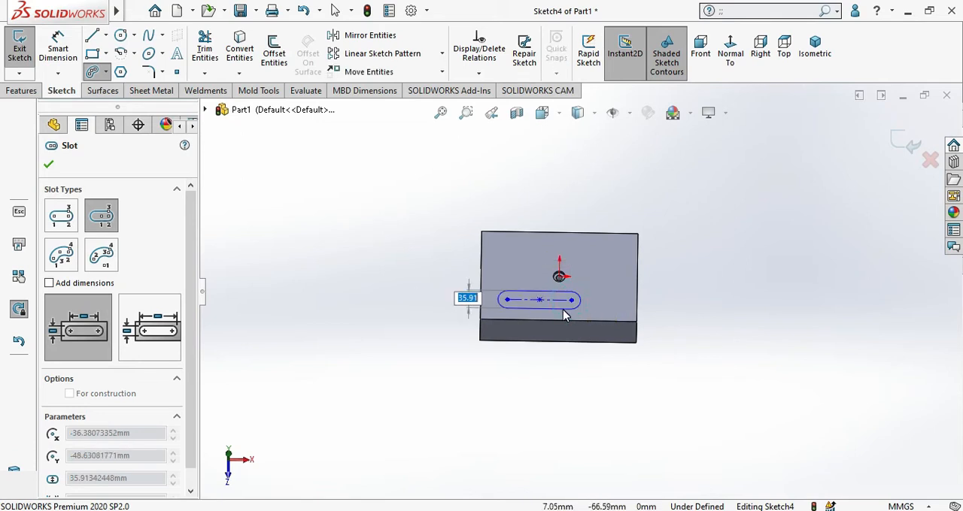
pyautogui.click(564, 310)
# Step: Extrude the slot profile 95 mm as a merged boss and show the part in isometric view
pyautogui.click(10, 95)
pyautogui.click(29, 50)
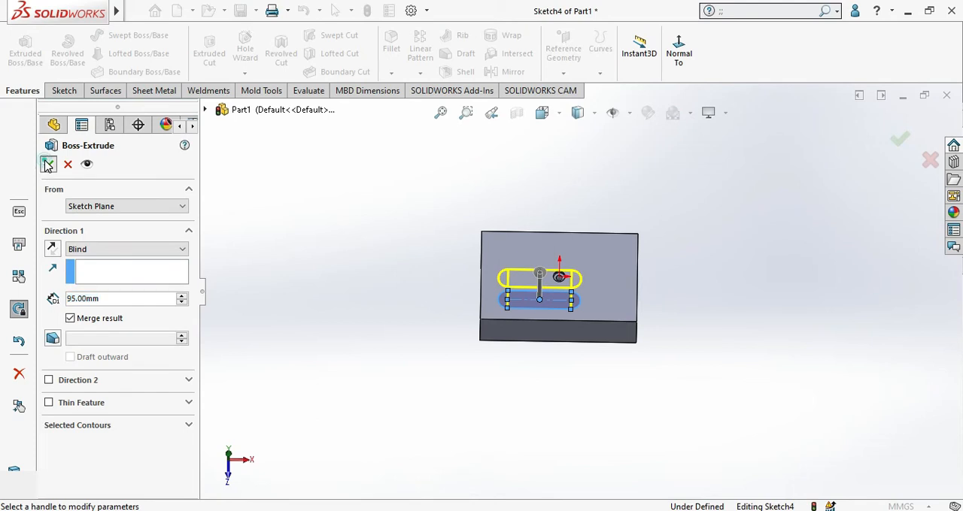
pyautogui.click(48, 164)
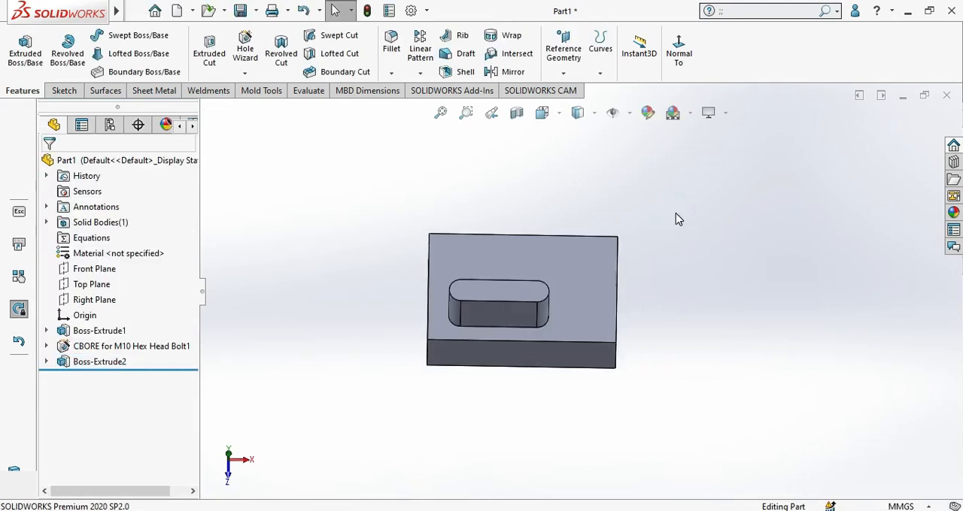
pyautogui.hotkey('ctrl', '7')
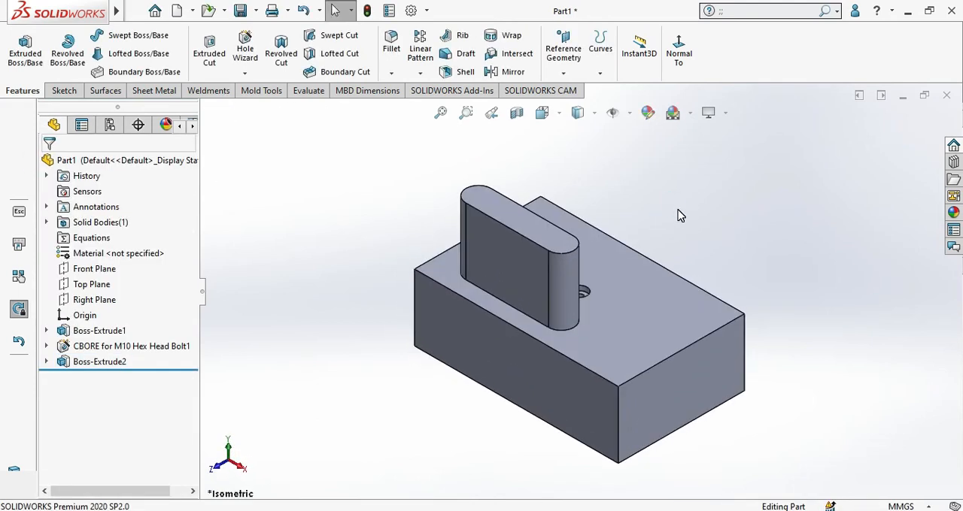
# Step: Save the part as "hole" in the segment 3 folder
pyautogui.hotkey('ctrl', 's')
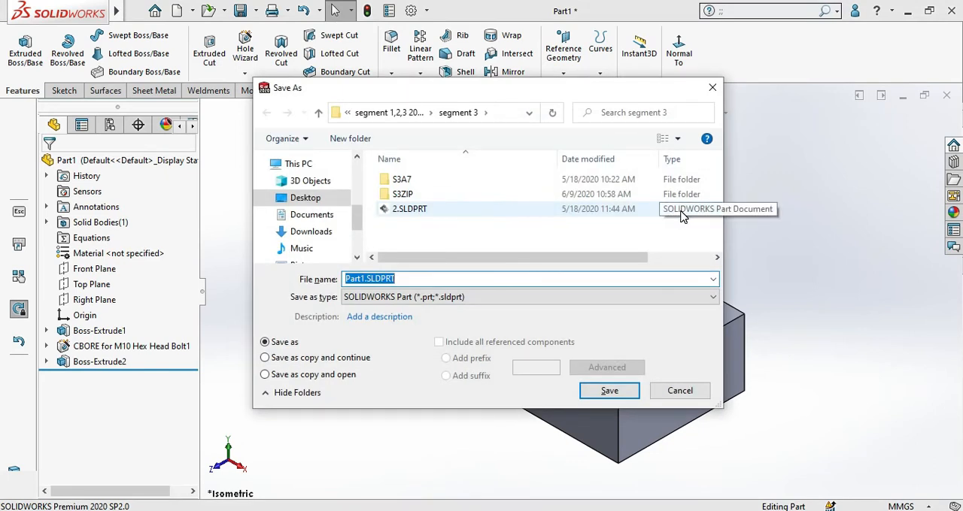
pyautogui.write('hole')
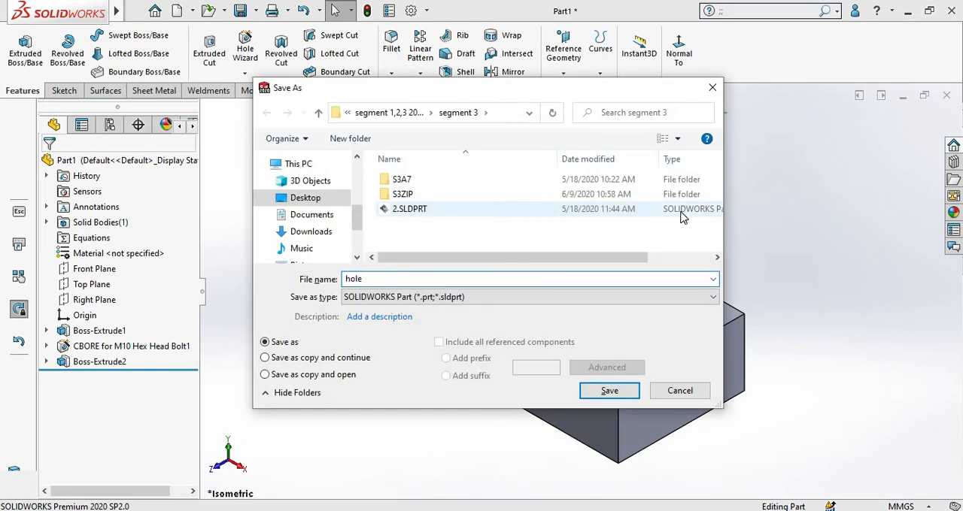
pyautogui.click(607, 389)
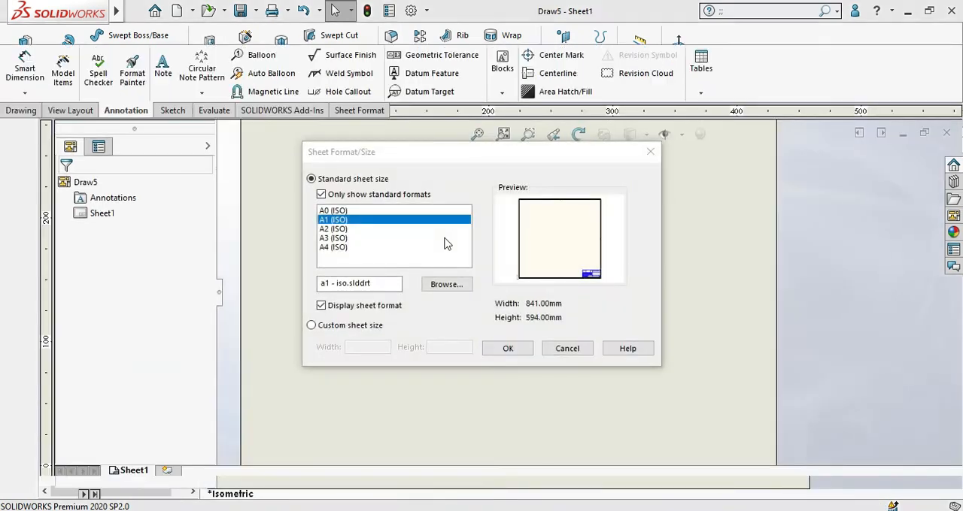
# Step: Create a drawing of the part on an A1 (ISO) sheet and place only its Top view in the sheet's upper-left area
pyautogui.click(516, 352)
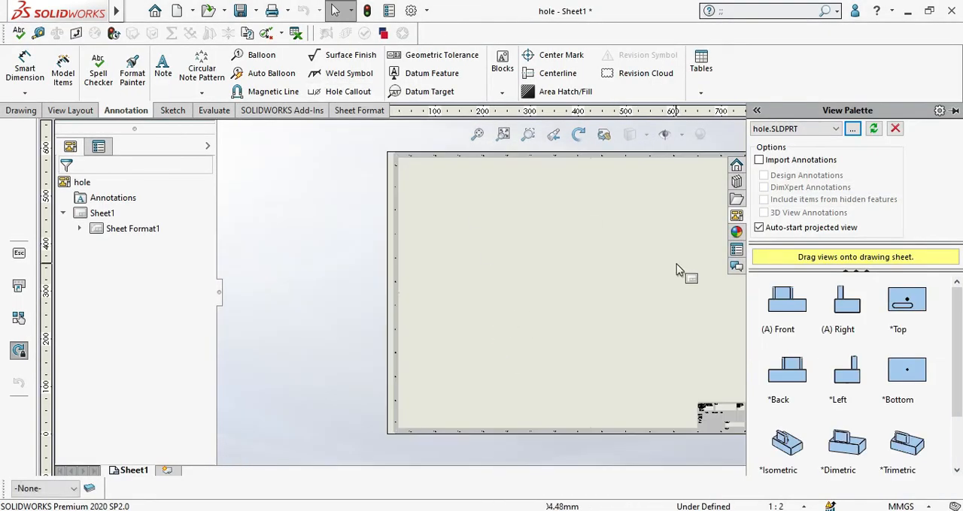
pyautogui.moveTo(918, 302)
pyautogui.mouseDown()
pyautogui.moveTo(681, 302)
pyautogui.moveTo(485, 259)
pyautogui.mouseUp()
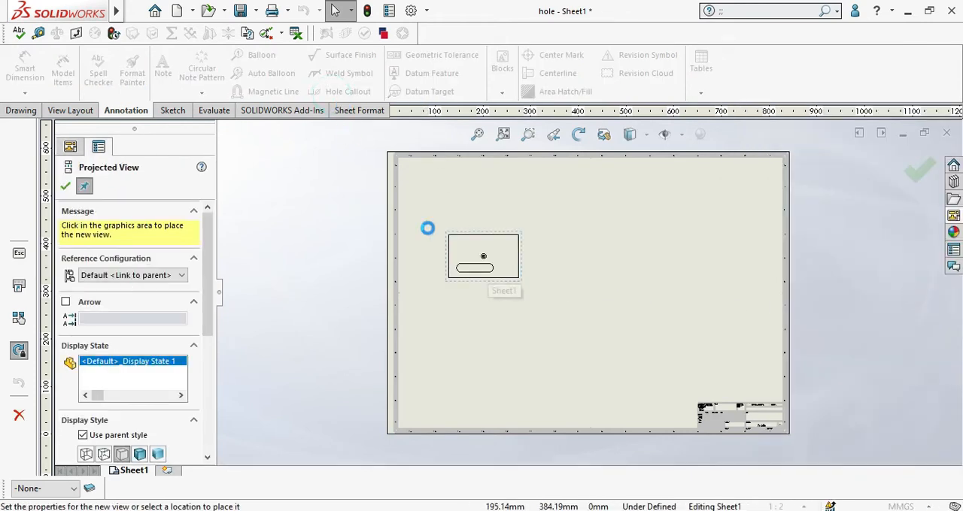
pyautogui.scroll(-4, 489, 256)
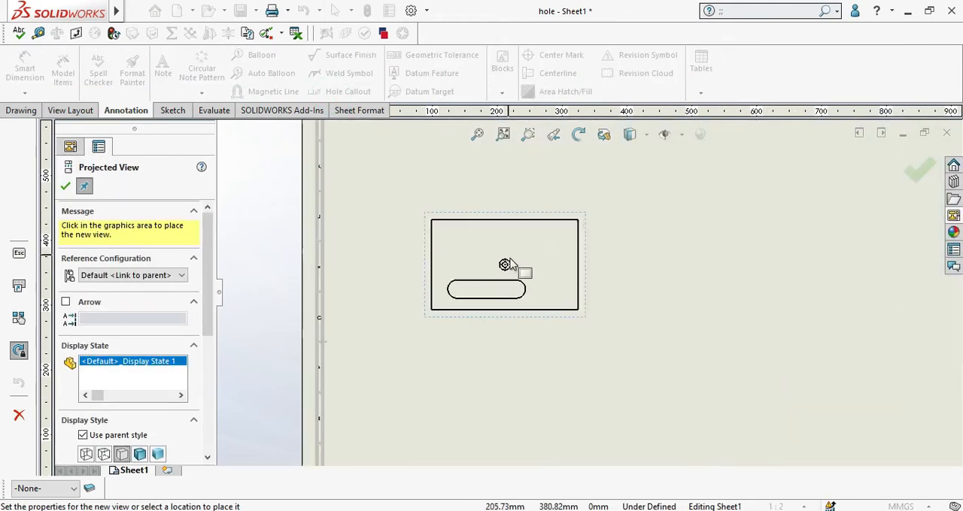
pyautogui.click(66, 186)
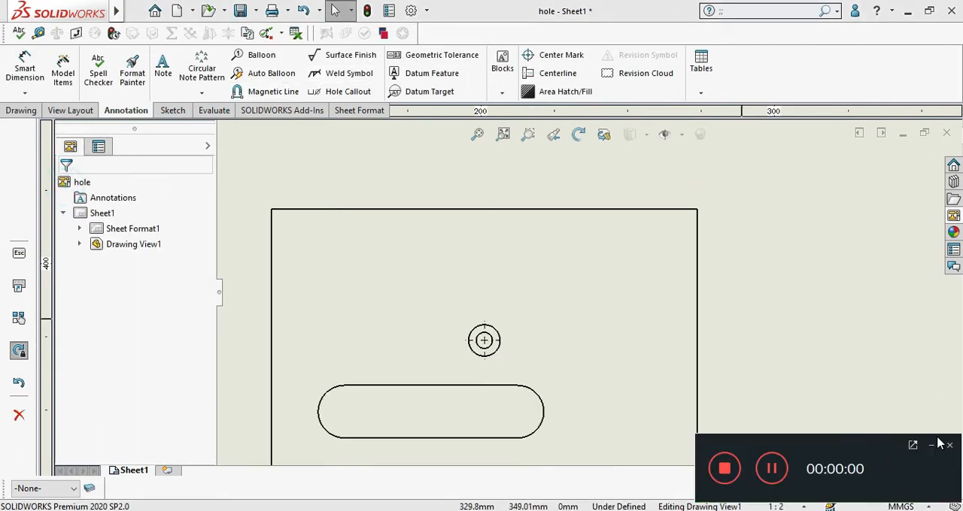
pyautogui.click(932, 446)
pyautogui.scroll(2, 607, 307)
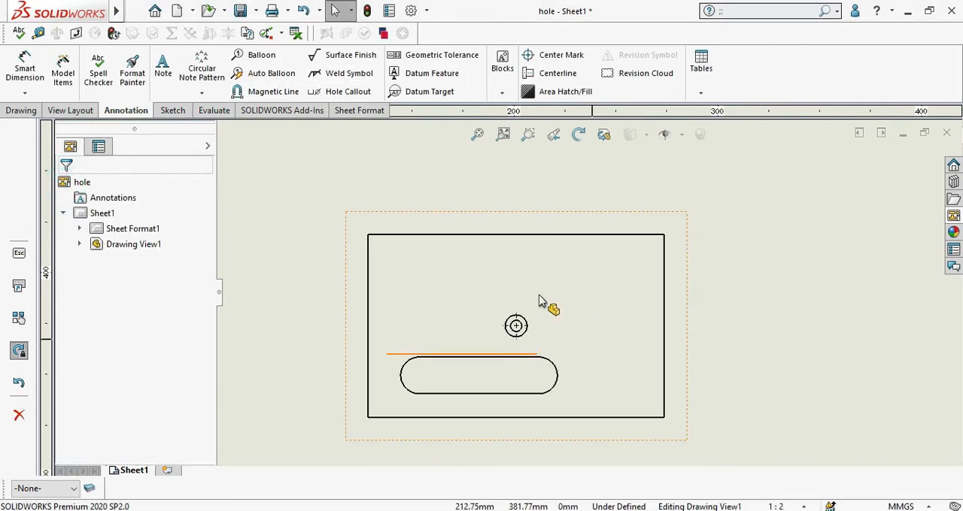
pyautogui.scroll(-3, 538, 301)
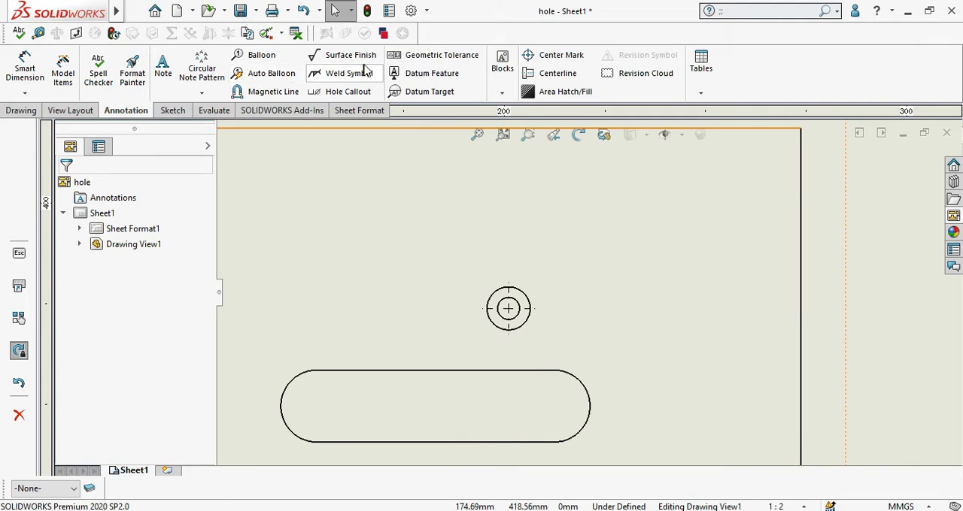
# Step: Add a hole callout to the counterbore hole's outer circle and place its text above and to the right of the hole
pyautogui.click(354, 91)
pyautogui.scroll(-3, 555, 307)
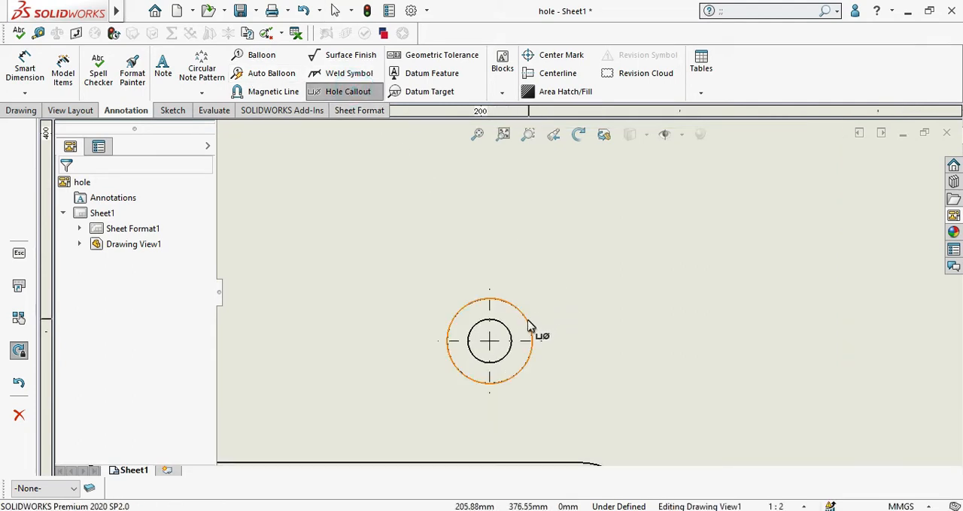
pyautogui.click(522, 316)
pyautogui.scroll(-2, 522, 315)
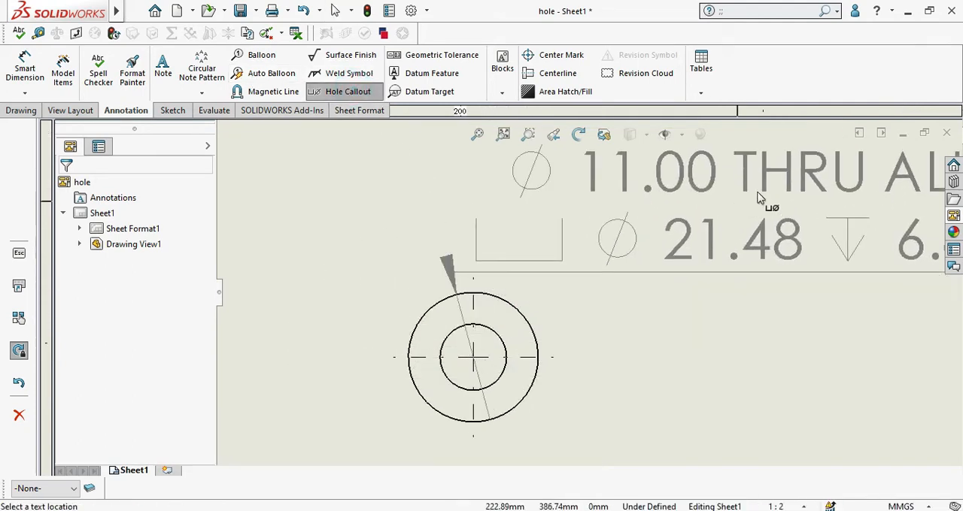
pyautogui.scroll(3, 760, 198)
pyautogui.click(823, 197)
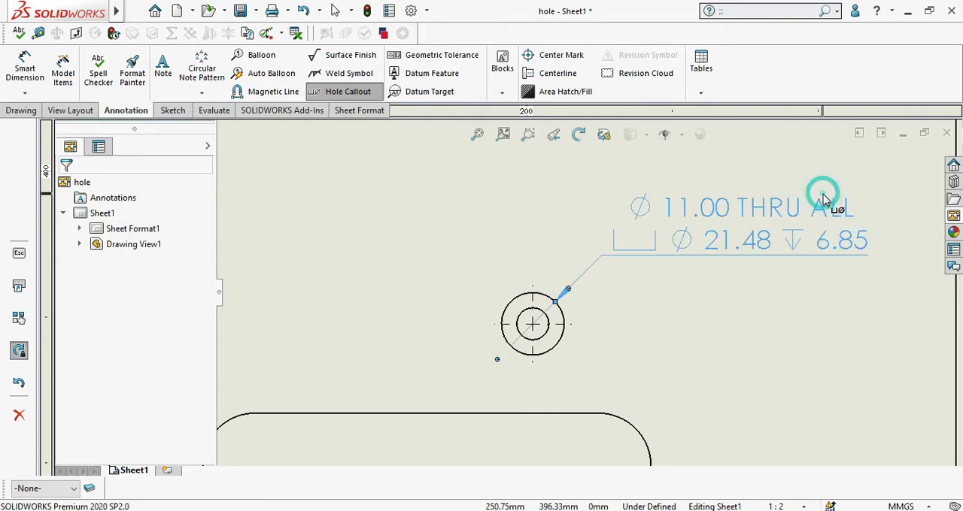
# Step: Examine the counterbore hole callout's through-hole diameter, counterbore diameter and depth entries
pyautogui.scroll(2, 661, 212)
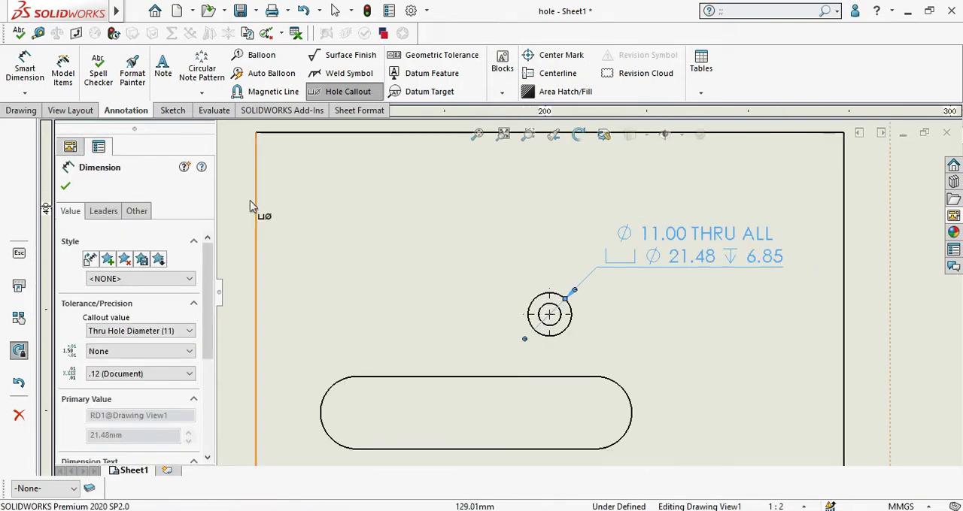
pyautogui.scroll(-2, 698, 248)
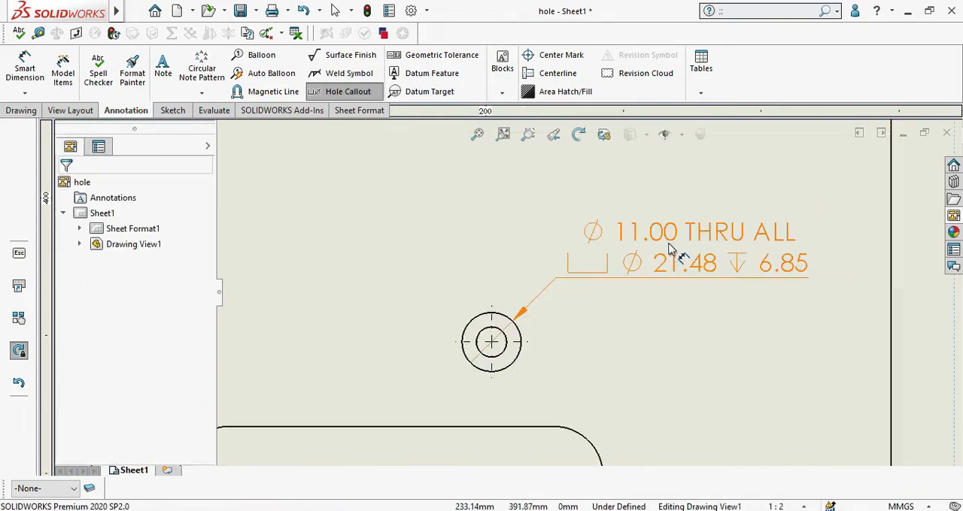
pyautogui.scroll(-1, 768, 259)
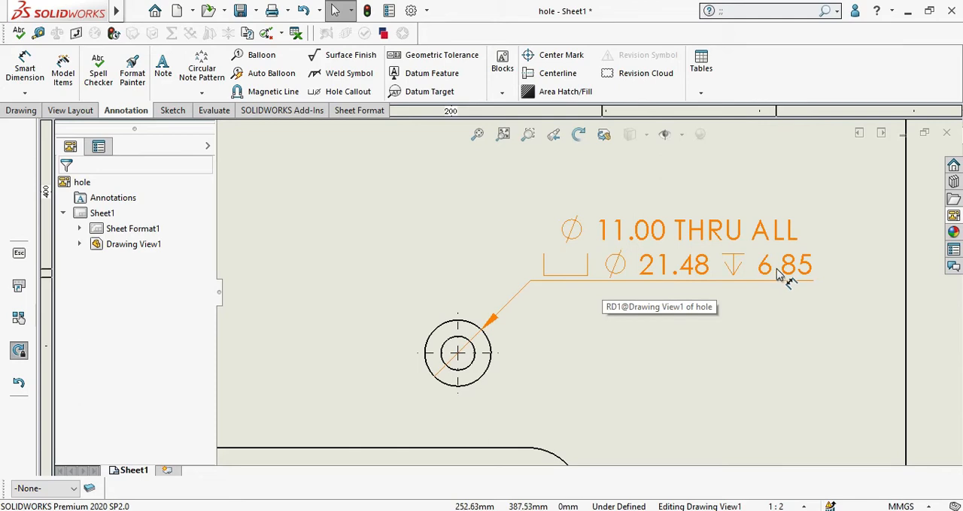
pyautogui.scroll(5, 782, 278)
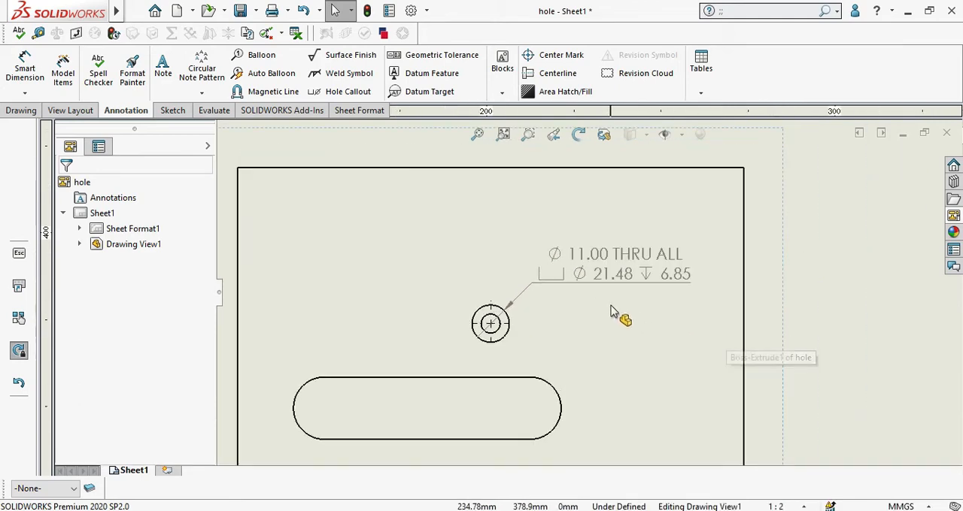
pyautogui.scroll(-2, 611, 308)
pyautogui.scroll(2, 617, 303)
pyautogui.scroll(-2, 619, 303)
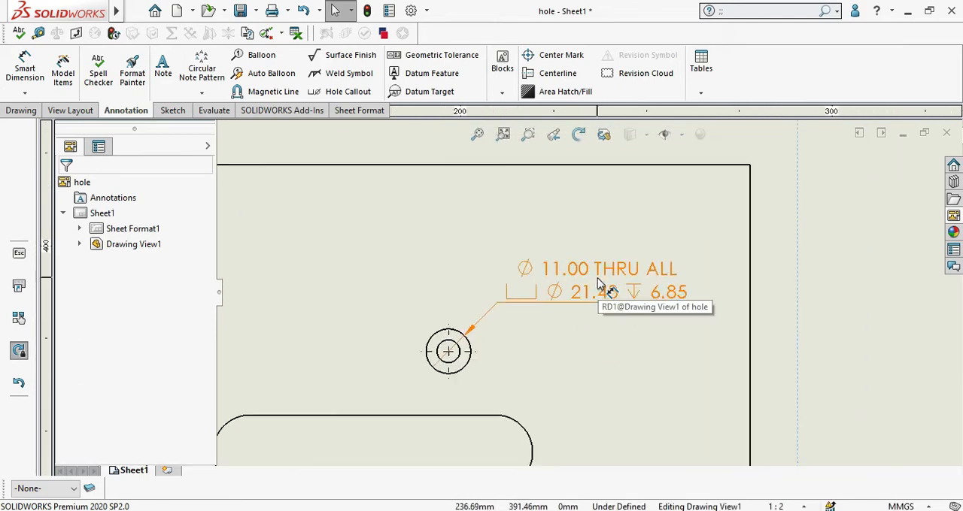
pyautogui.scroll(-1, 602, 289)
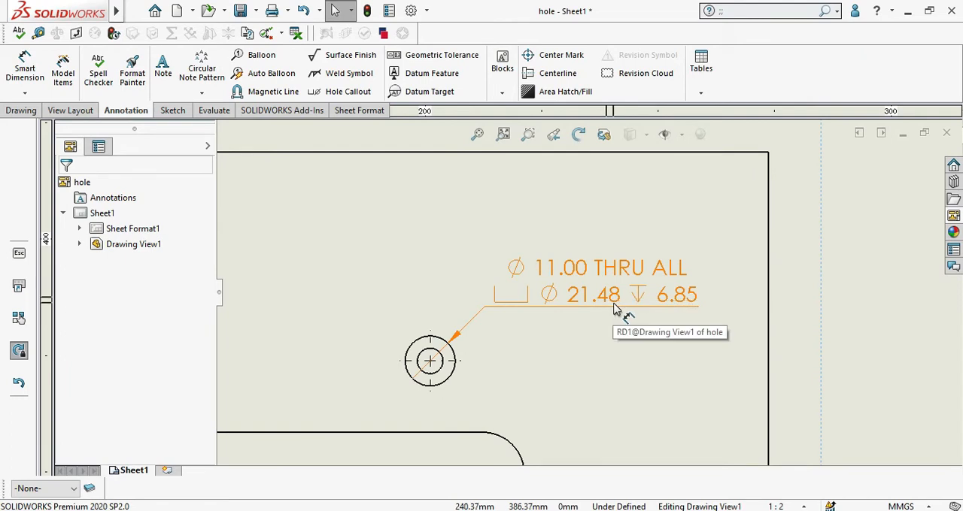
pyautogui.scroll(2, 615, 308)
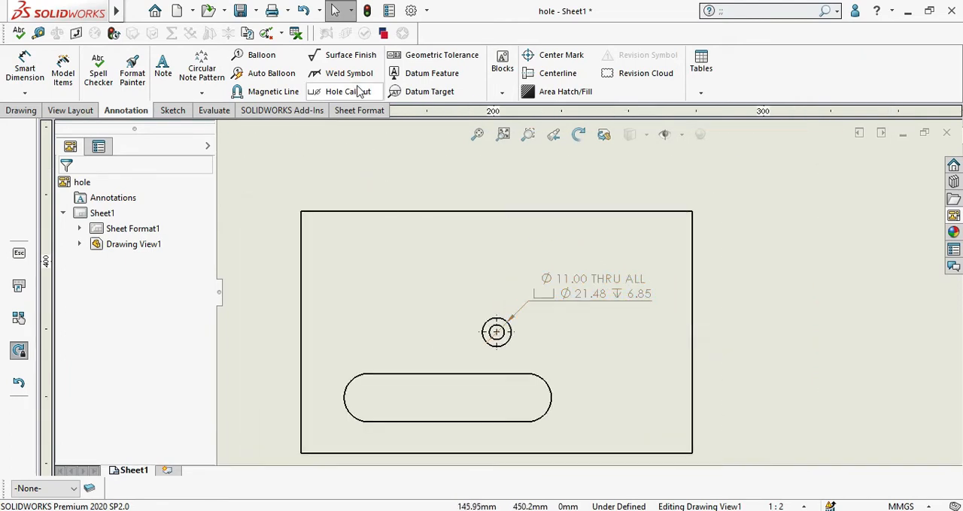
# Step: Define a geometric tolerance frame with the position symbol, Tolerance 1 as A, Tolerance 2 as B and primary datum 10
pyautogui.click(413, 62)
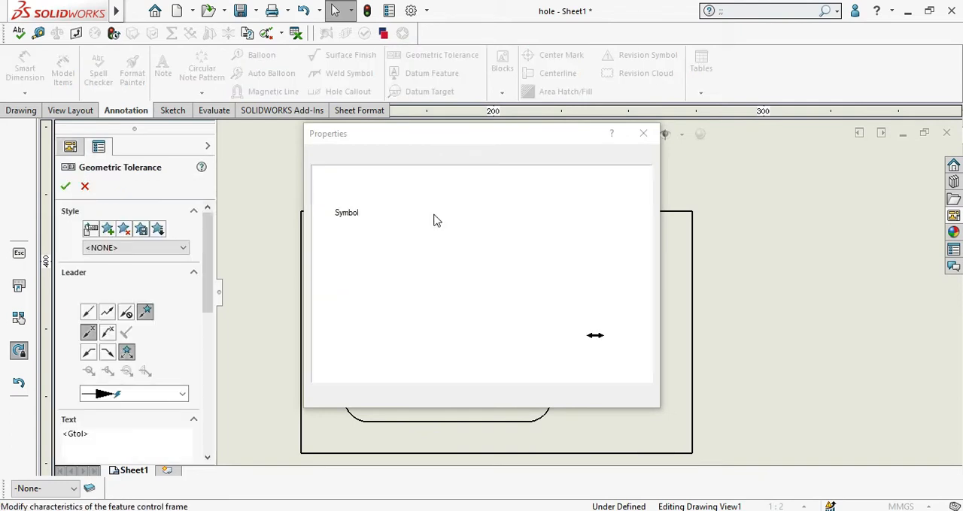
pyautogui.click(357, 231)
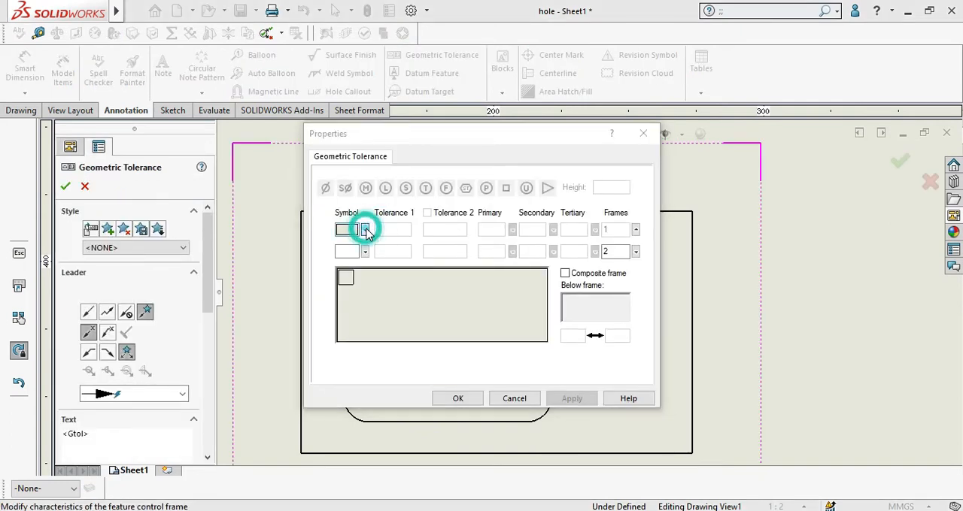
pyautogui.click(412, 258)
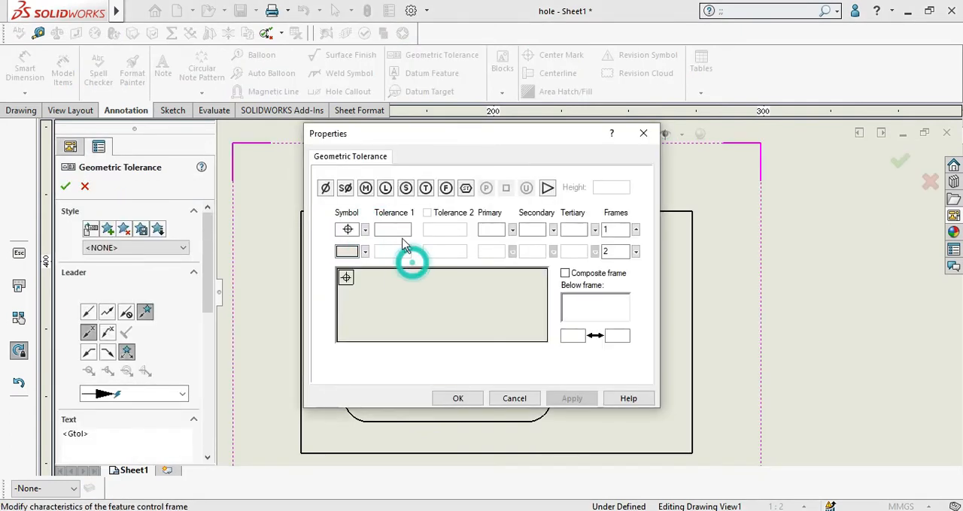
pyautogui.click(385, 229)
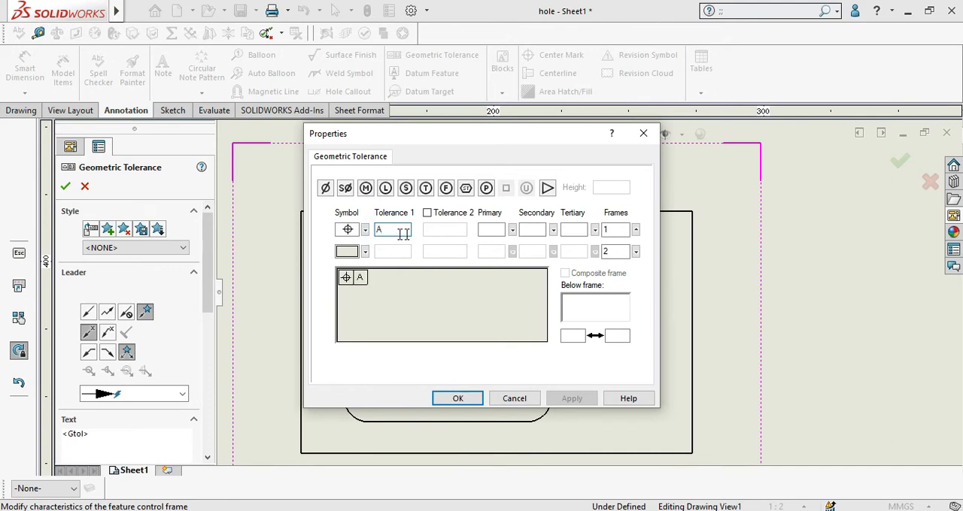
pyautogui.click(428, 213)
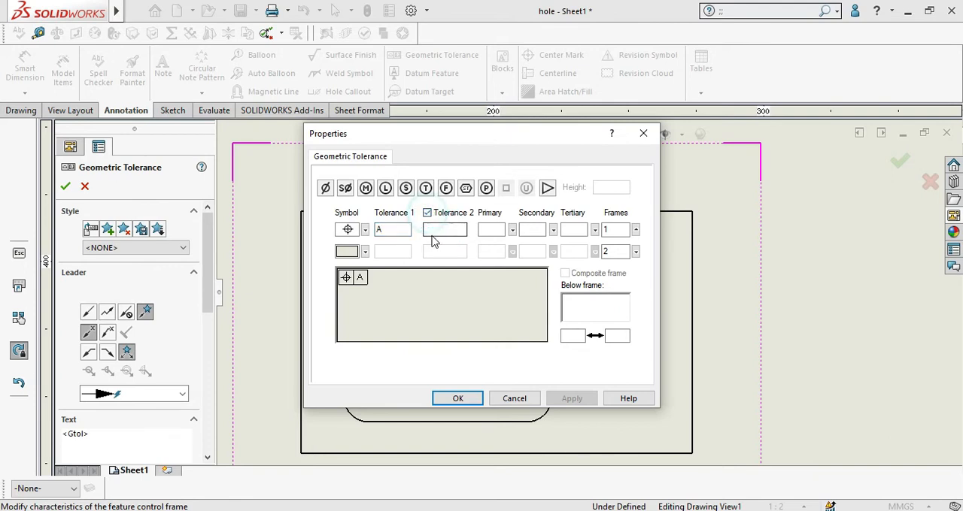
pyautogui.click(435, 229)
pyautogui.click(490, 231)
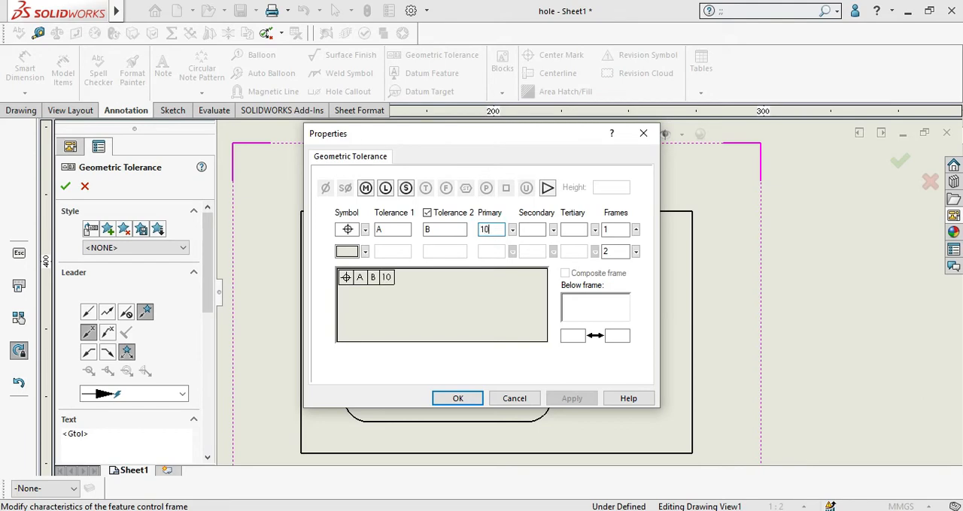
pyautogui.click(457, 399)
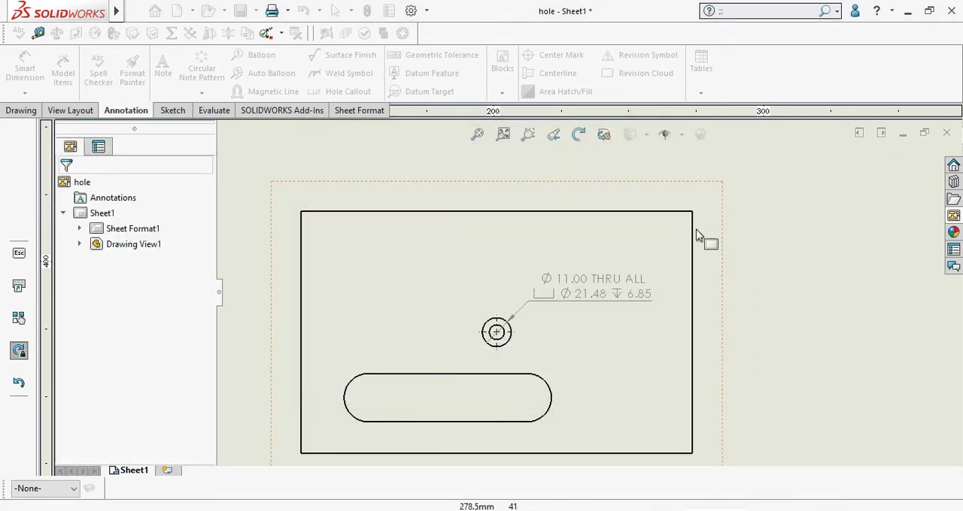
# Step: Place the geometric tolerance frame on the sheet and move it to the right of the drawing view
pyautogui.scroll(-2, 688, 252)
pyautogui.scroll(5, 669, 262)
pyautogui.scroll(-4, 571, 382)
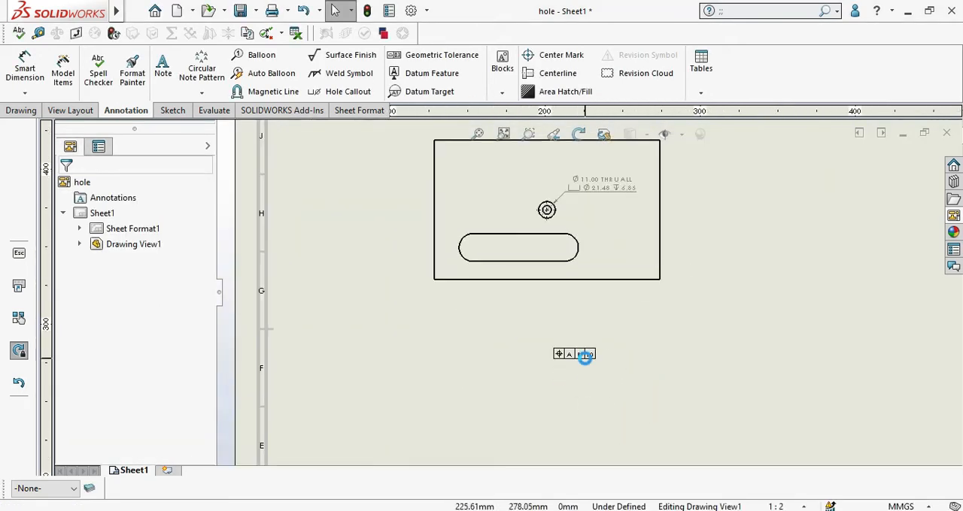
pyautogui.moveTo(585, 350); pyautogui.dragTo(733, 189)
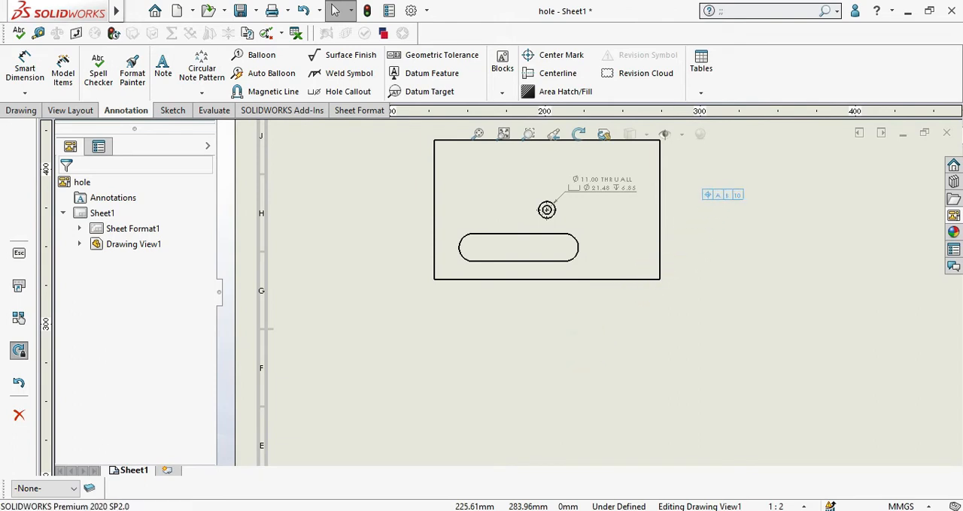
# Step: Give the geometric tolerance frame a leader and attach its arrow to the slot's right end arc
pyautogui.scroll(-3, 733, 194)
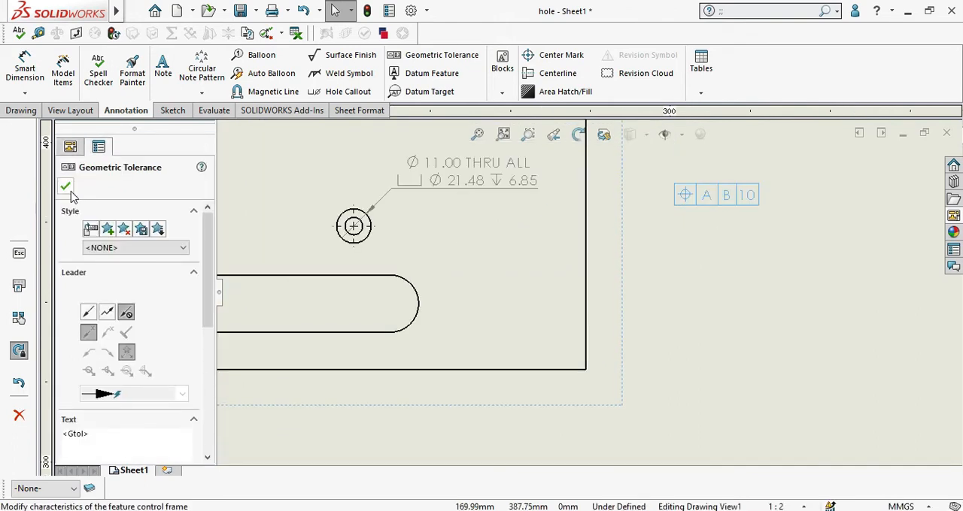
pyautogui.click(88, 312)
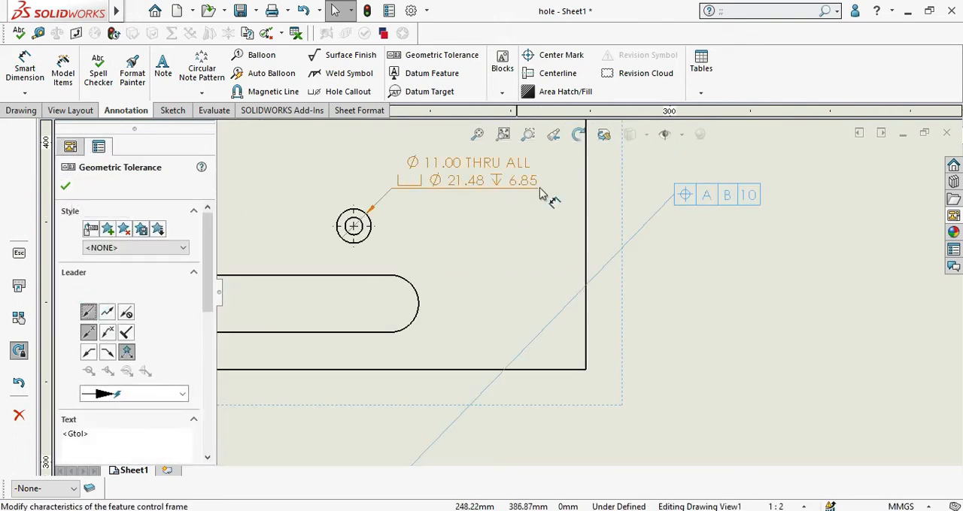
pyautogui.scroll(3, 591, 293)
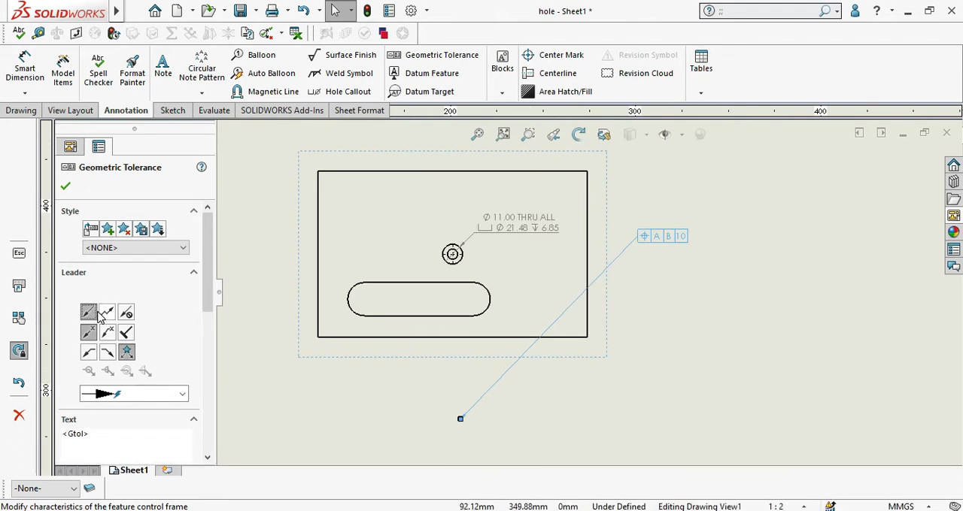
pyautogui.scroll(-5, 451, 410)
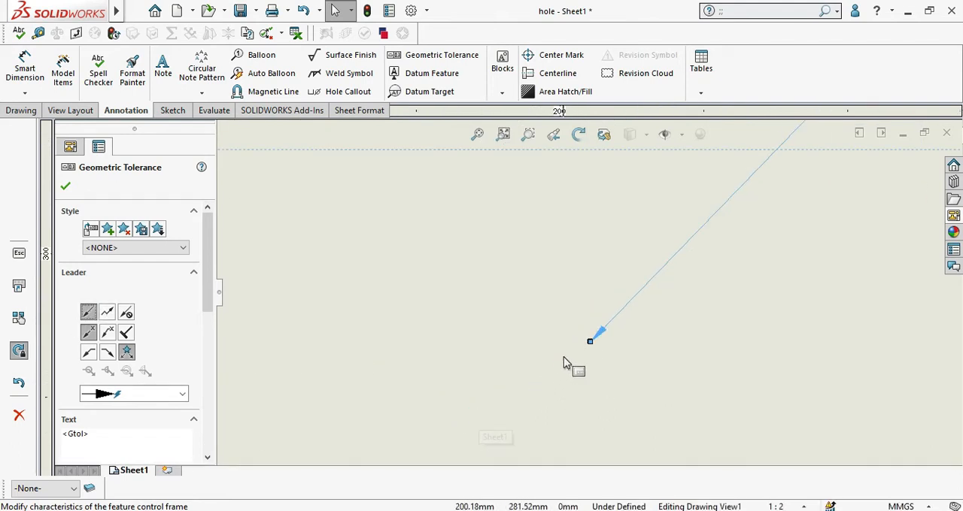
pyautogui.scroll(5, 590, 342)
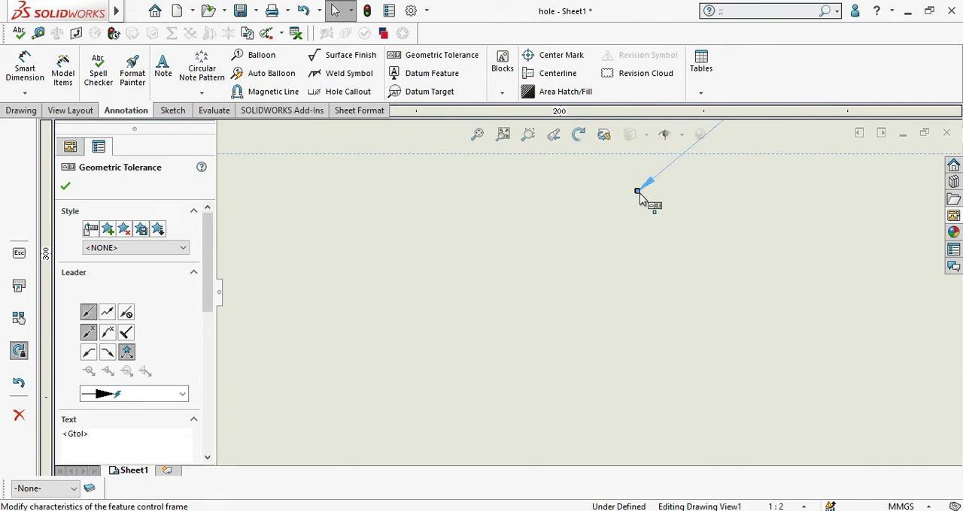
pyautogui.moveTo(601, 264)
pyautogui.mouseDown()
pyautogui.moveTo(591, 161)
pyautogui.moveTo(632, 192)
pyautogui.moveTo(613, 201)
pyautogui.mouseUp()
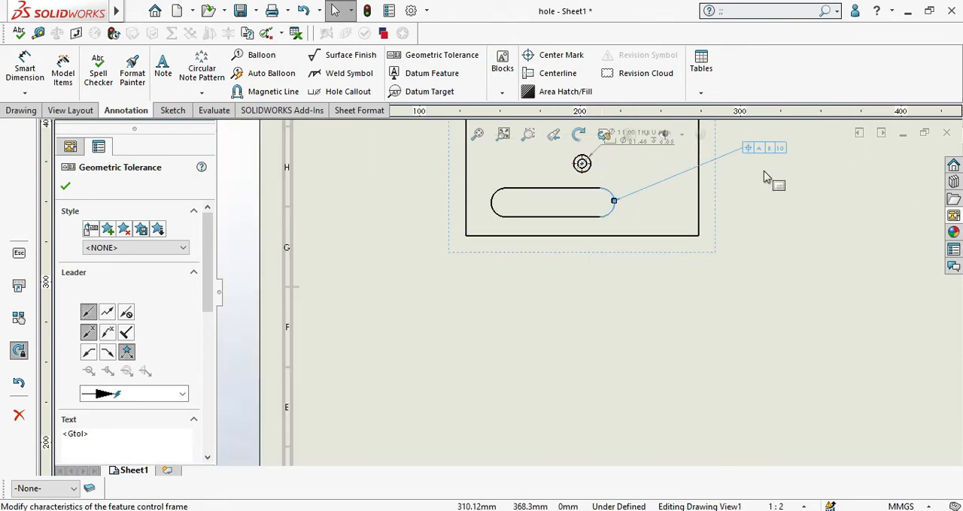
pyautogui.scroll(-5, 748, 157)
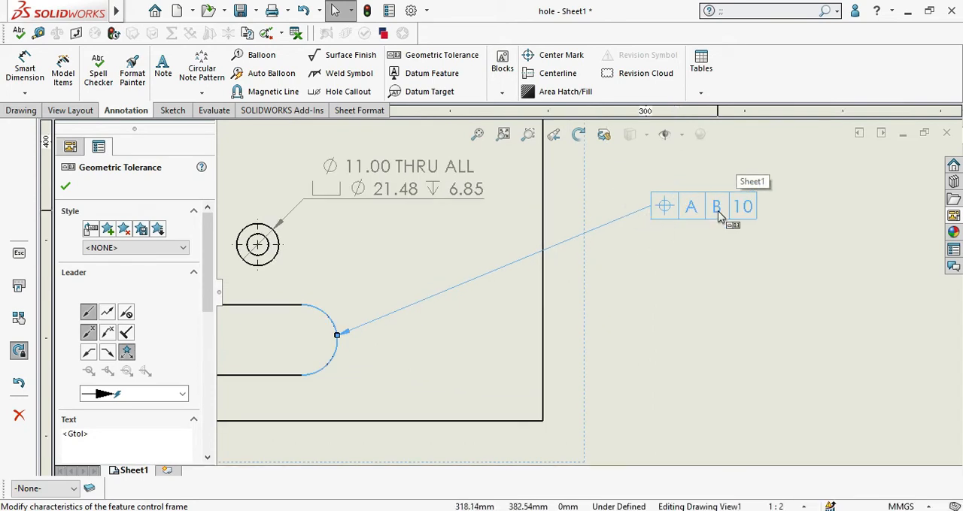
pyautogui.click(67, 186)
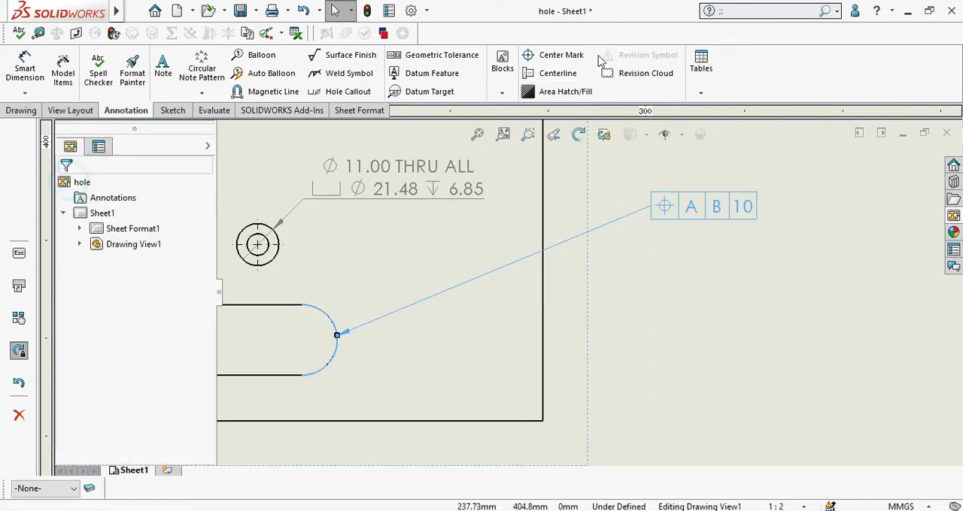
# Step: Add datum feature A above the geometric tolerance frame, B above the view's top edge and C beside its left edge
pyautogui.click(442, 76)
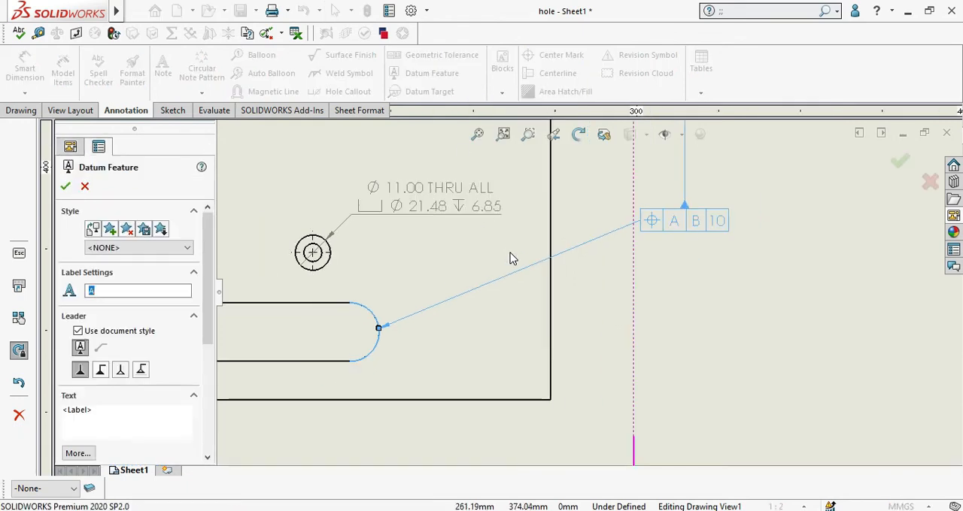
pyautogui.scroll(4, 509, 261)
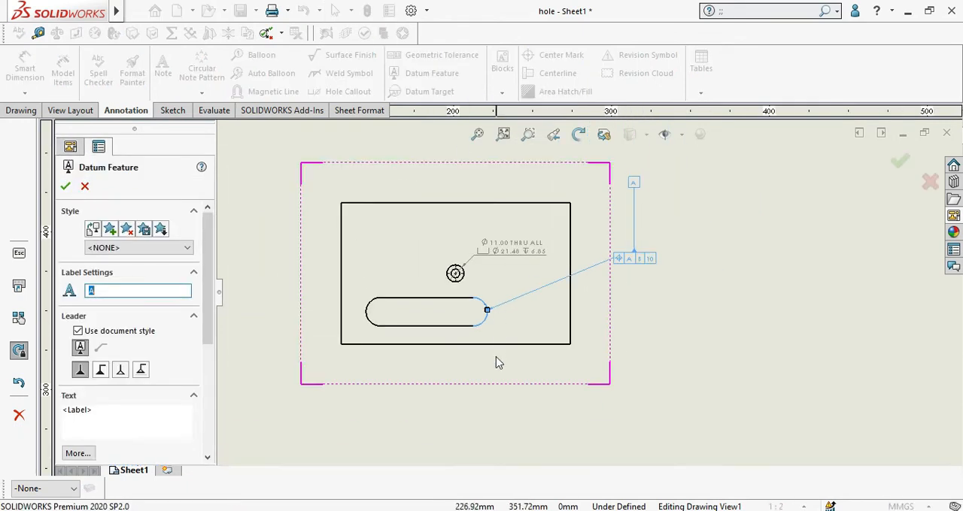
pyautogui.click(645, 268)
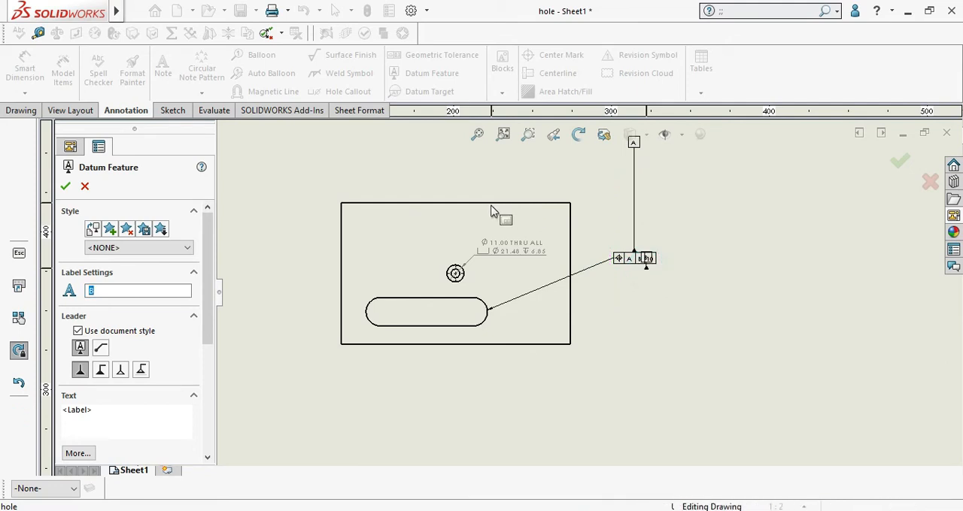
pyautogui.click(508, 159)
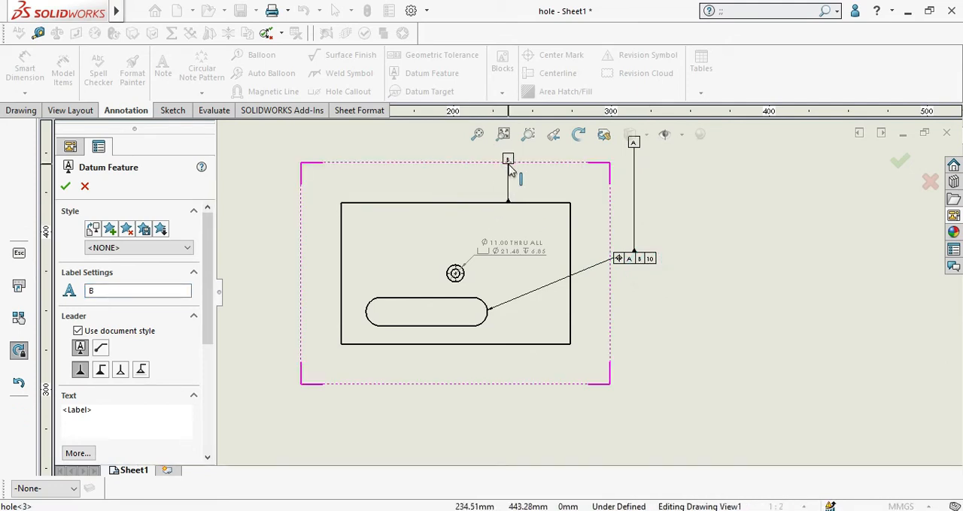
pyautogui.click(341, 260)
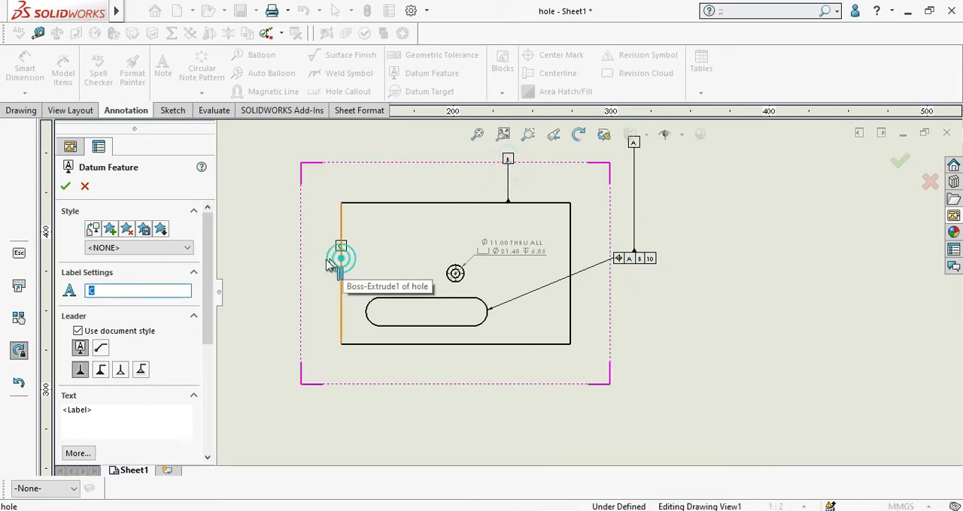
pyautogui.click(279, 274)
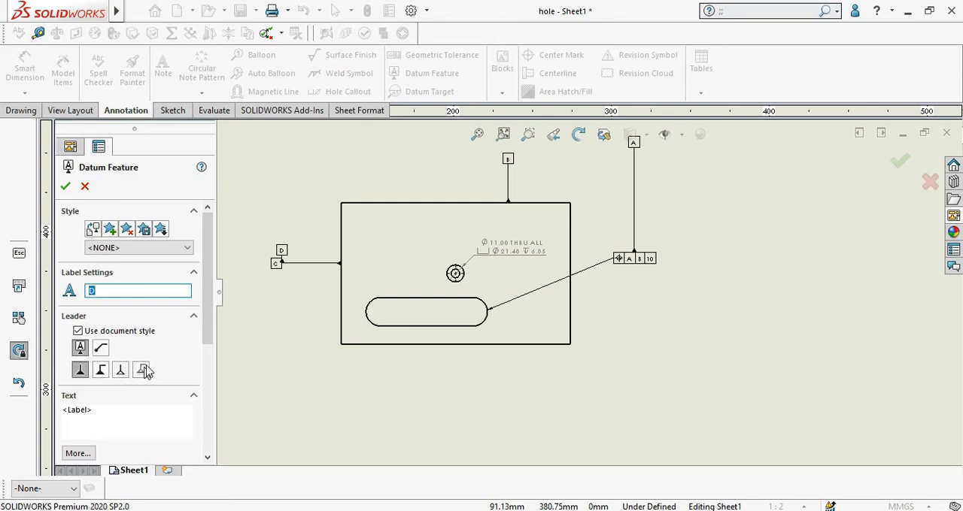
pyautogui.click(65, 188)
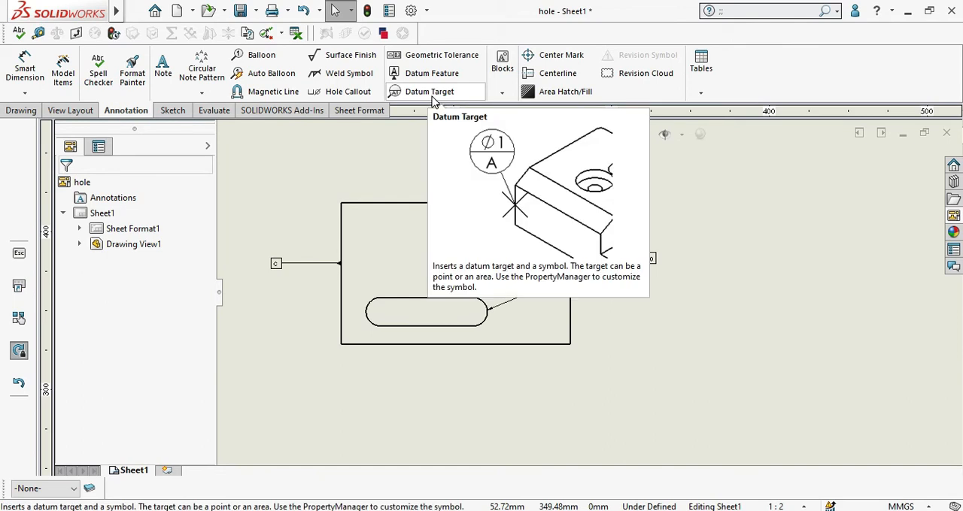
# Step: Add a datum target on the view's top edge near its left corner, with target size 2 and datum reference 2
pyautogui.click(433, 97)
pyautogui.scroll(-1, 348, 270)
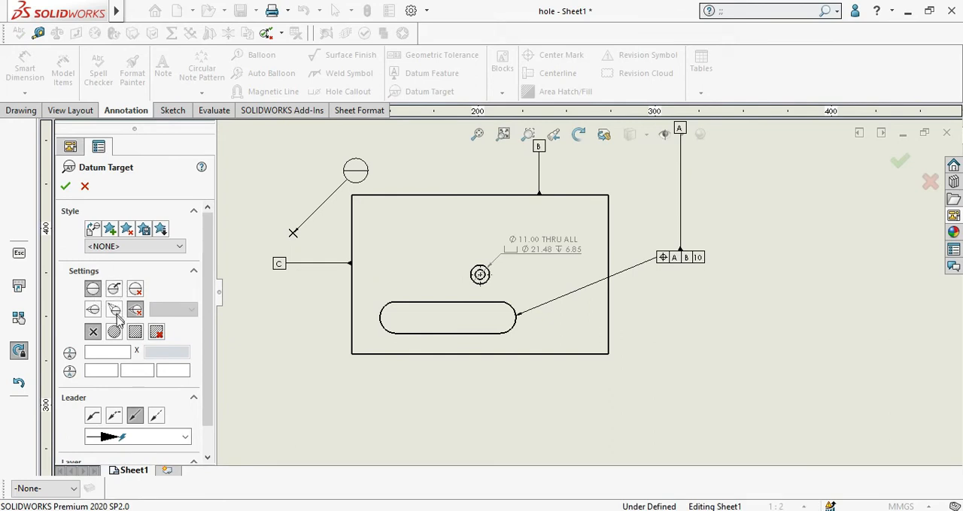
pyautogui.click(366, 195)
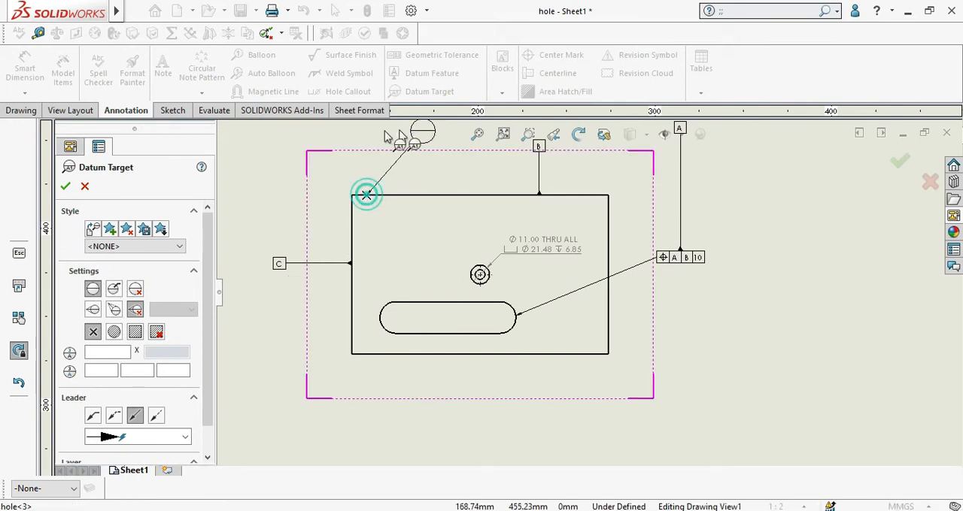
pyautogui.click(100, 352)
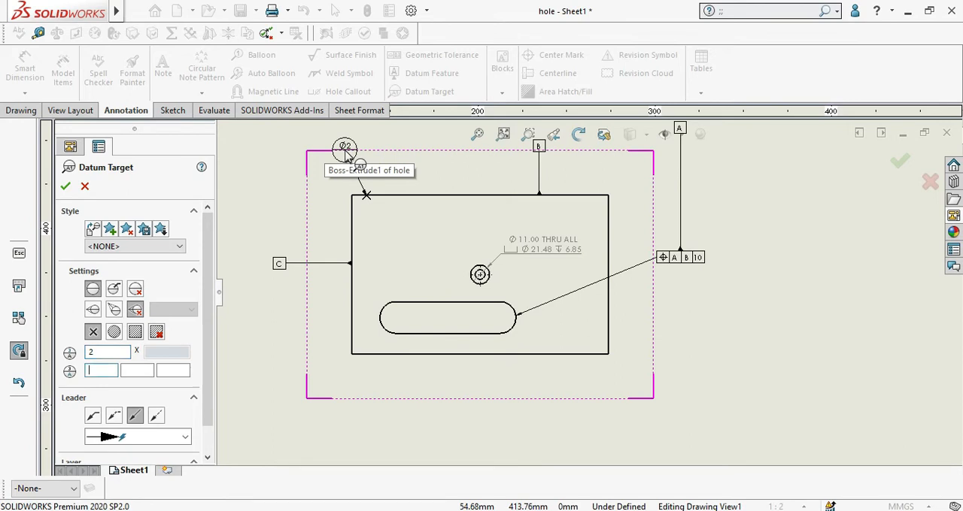
pyautogui.click(348, 149)
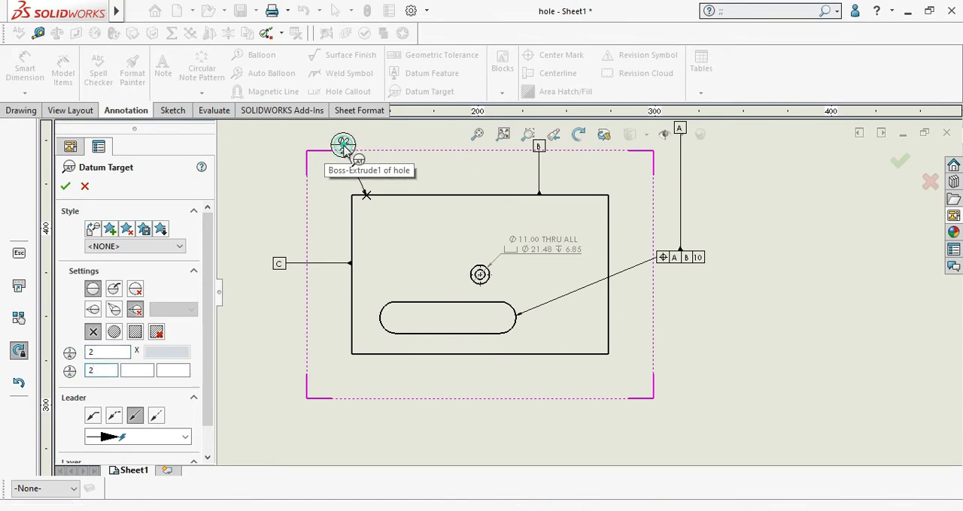
pyautogui.scroll(-4, 398, 173)
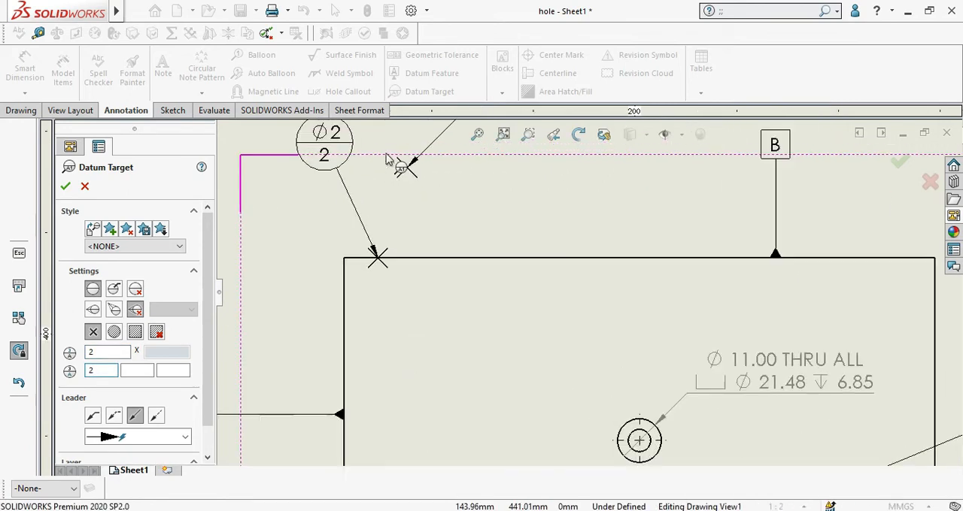
pyautogui.click(65, 187)
pyautogui.scroll(3, 625, 152)
pyautogui.scroll(1, 444, 101)
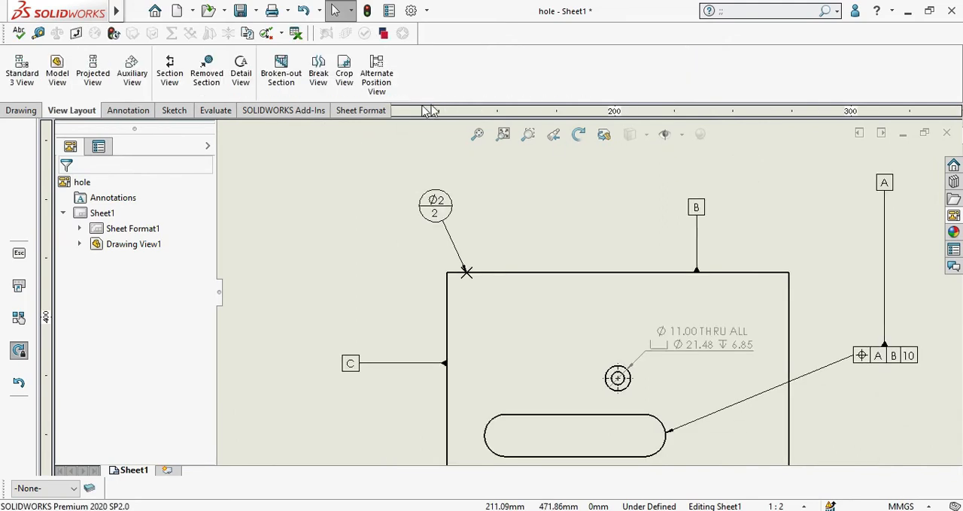
# Step: Sketch a nearly square corner rectangle on the empty sheet area above the drawing view's top-left corner
pyautogui.click(132, 114)
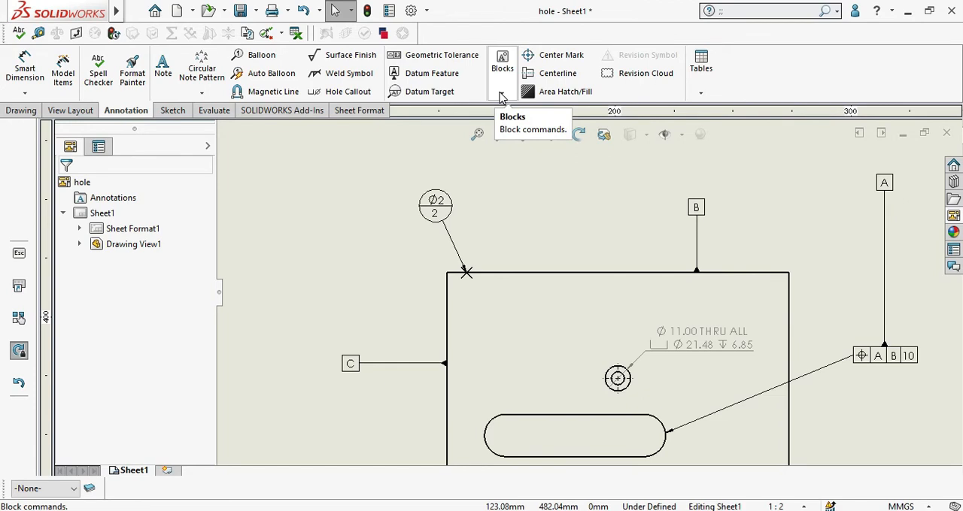
pyautogui.click(502, 97)
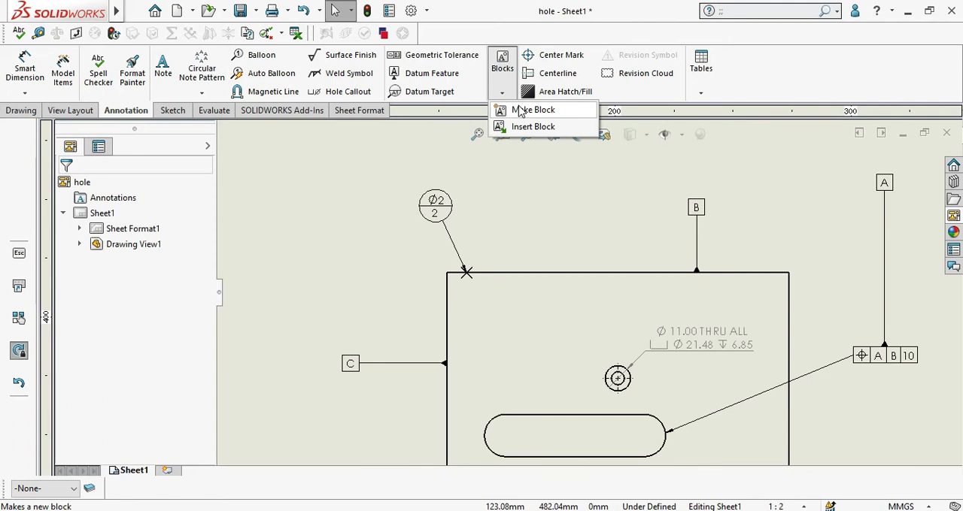
pyautogui.click(173, 110)
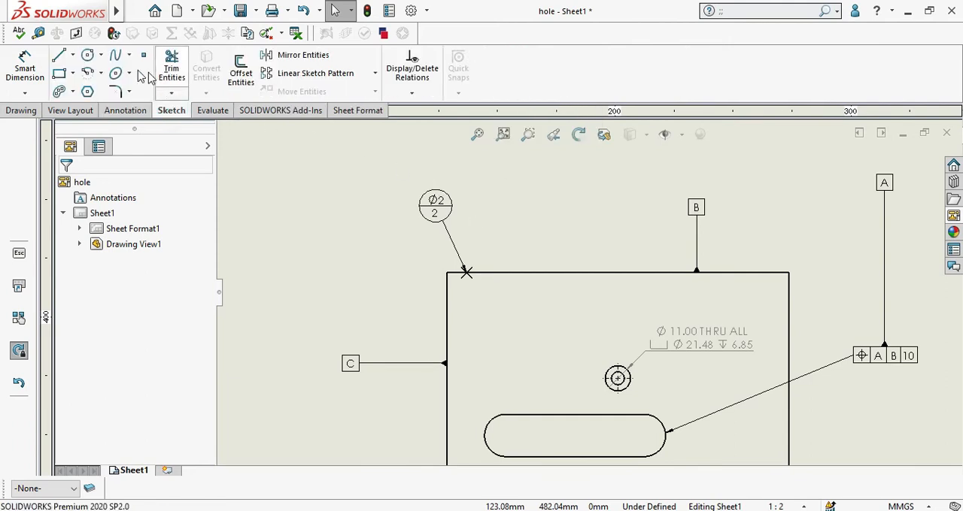
pyautogui.click(73, 73)
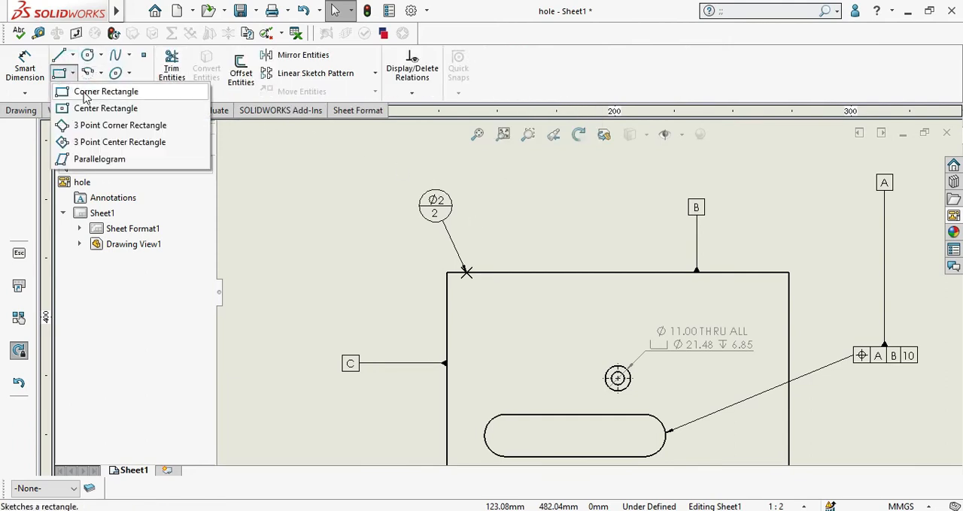
pyautogui.scroll(4, 524, 251)
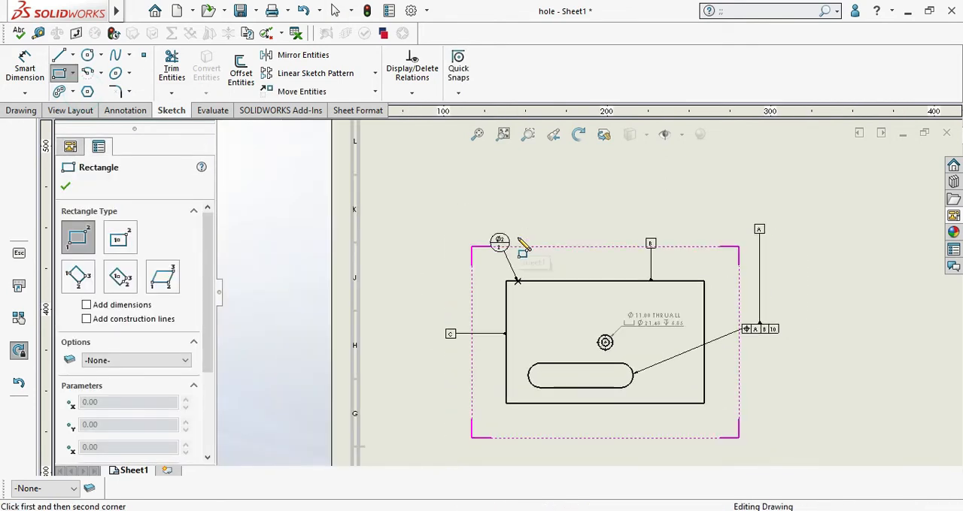
pyautogui.click(517, 182)
pyautogui.click(564, 228)
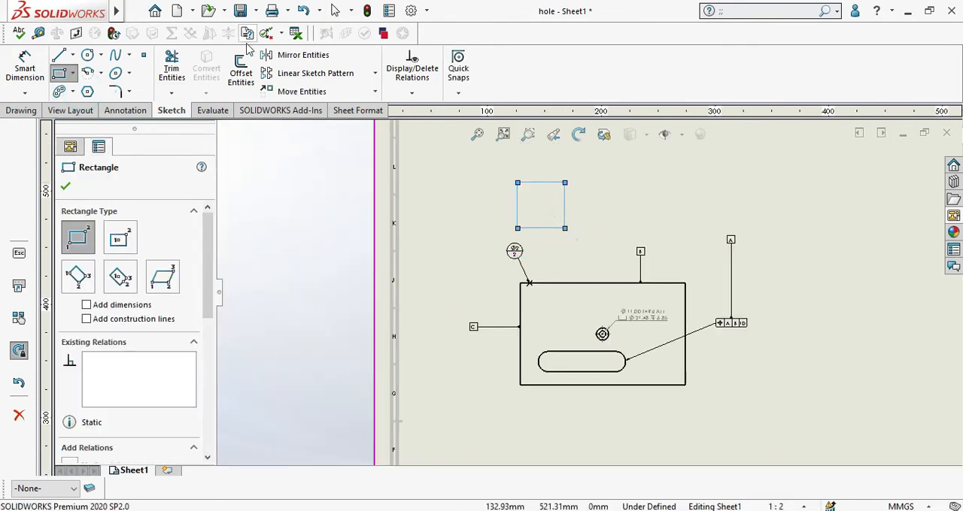
# Step: Sketch a circle slightly smaller than the rectangle, to its right above the drawing view
pyautogui.click(87, 56)
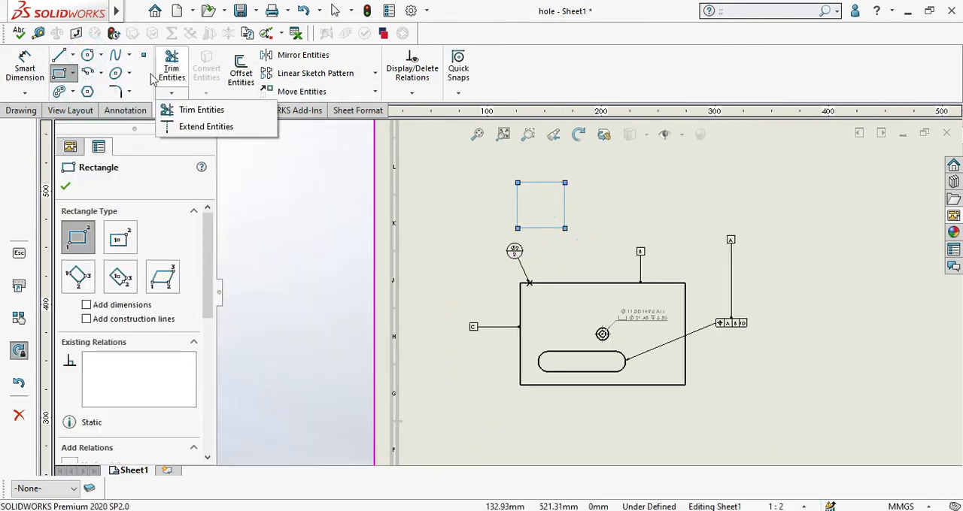
pyautogui.press('Escape')
pyautogui.click(610, 201)
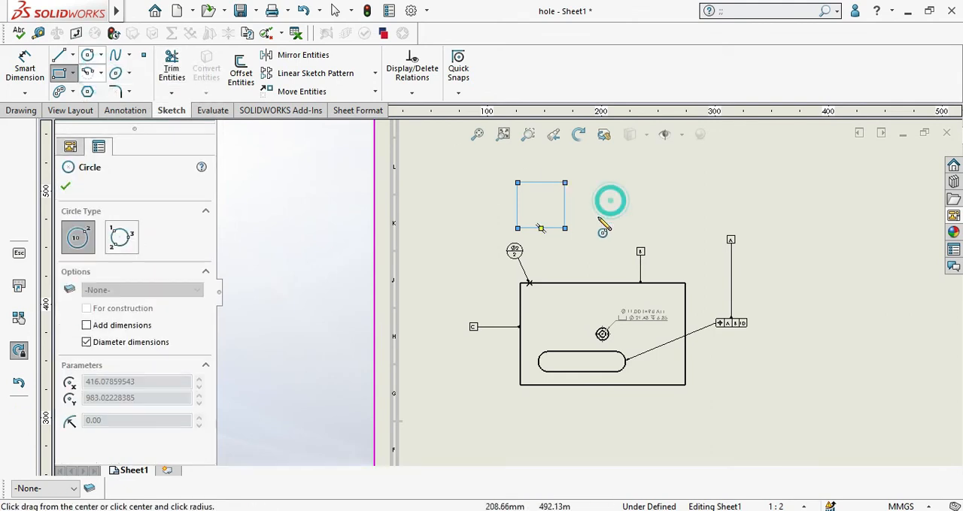
pyautogui.click(598, 216)
pyautogui.scroll(-4, 610, 185)
pyautogui.rightClick(629, 165)
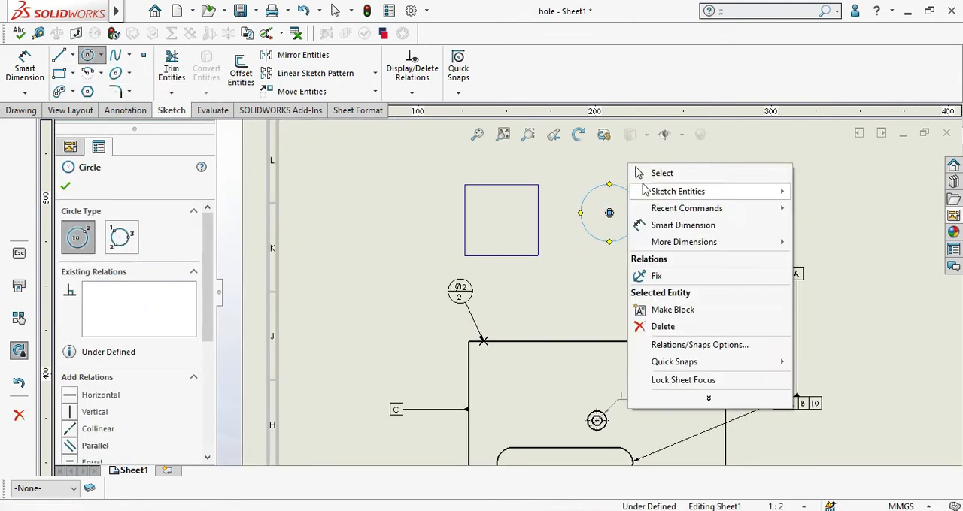
pyautogui.click(643, 172)
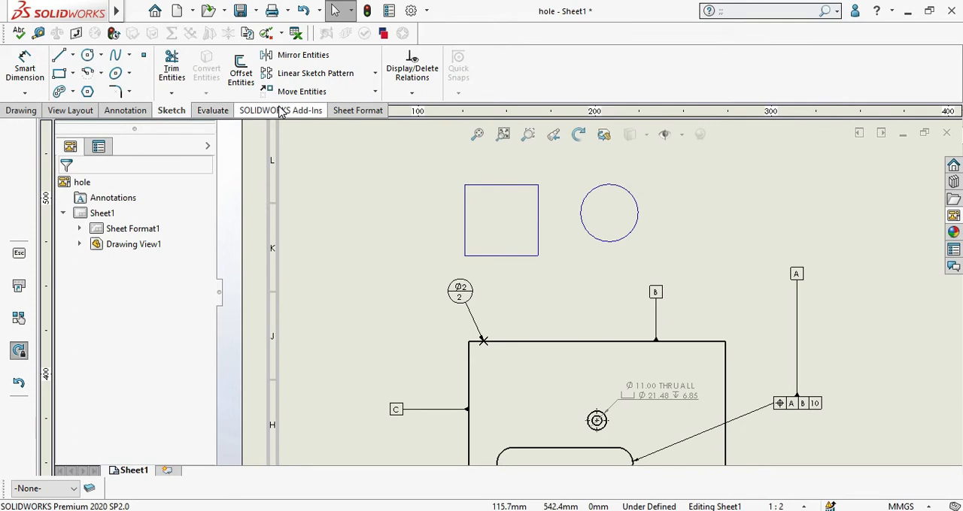
# Step: Make a block from the rectangle's four lines and the circle
pyautogui.click(126, 111)
pyautogui.click(502, 91)
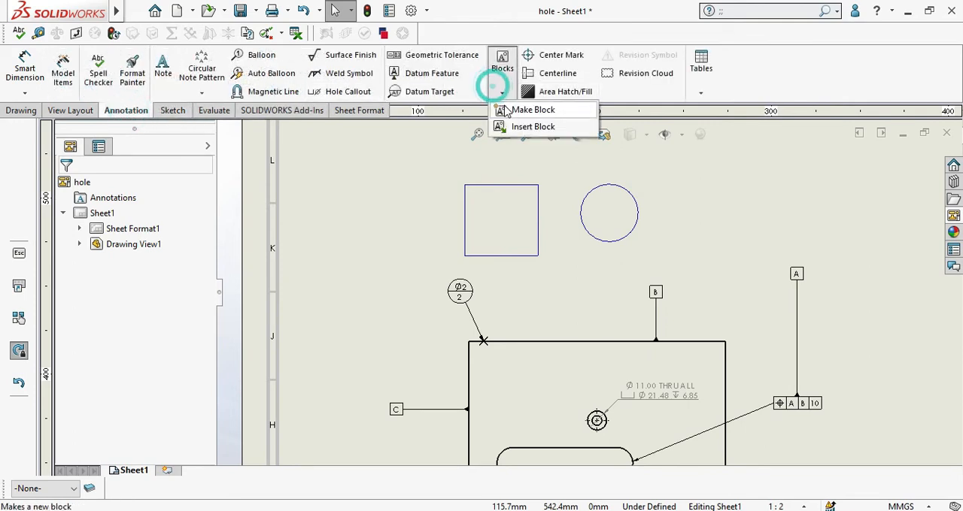
pyautogui.click(504, 108)
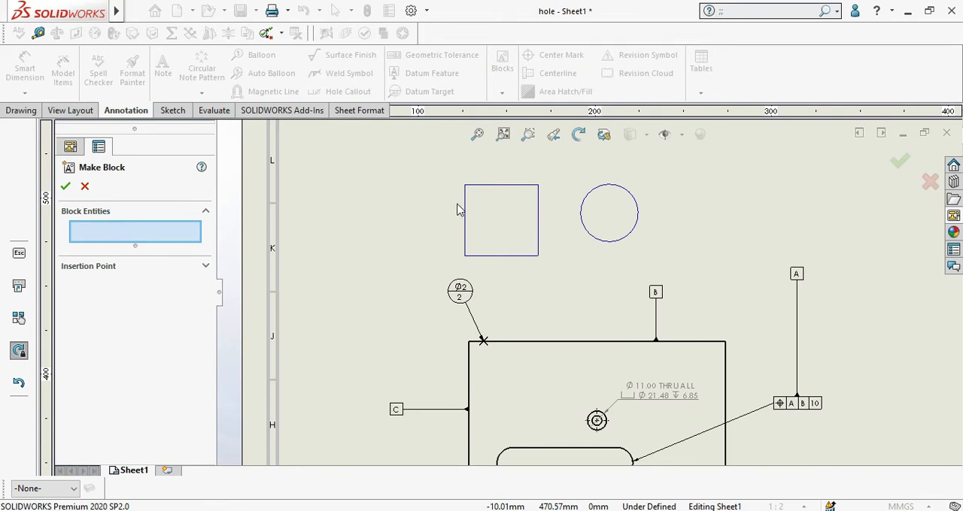
pyautogui.click(500, 185)
pyautogui.click(465, 213)
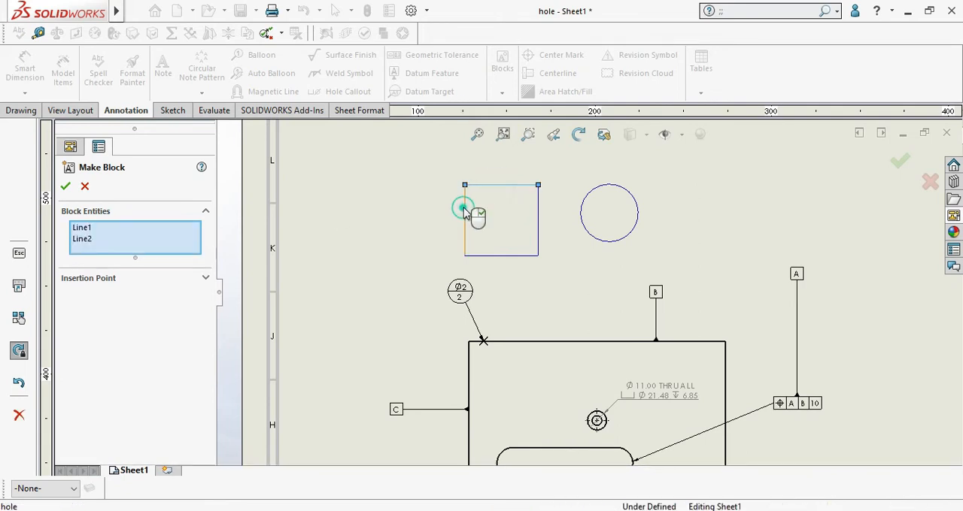
pyautogui.click(498, 256)
pyautogui.click(538, 229)
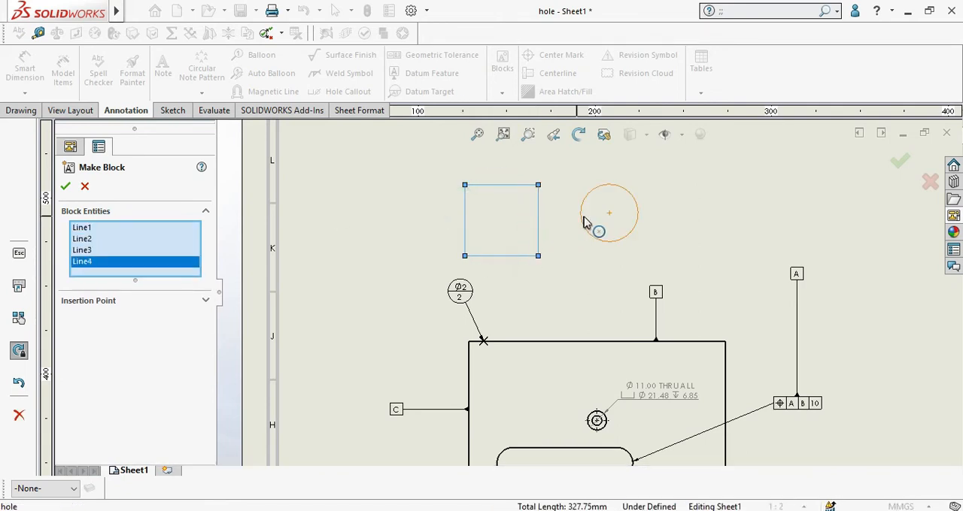
pyautogui.click(581, 225)
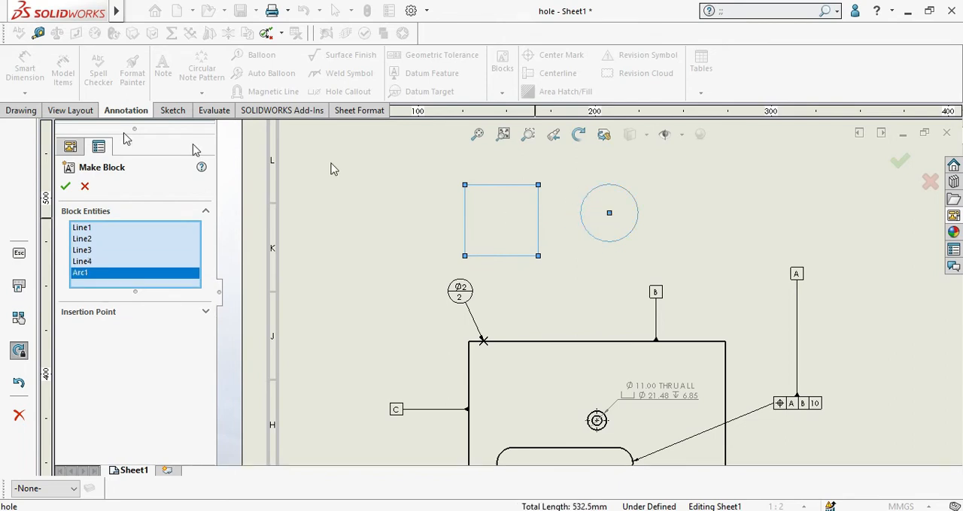
pyautogui.click(66, 188)
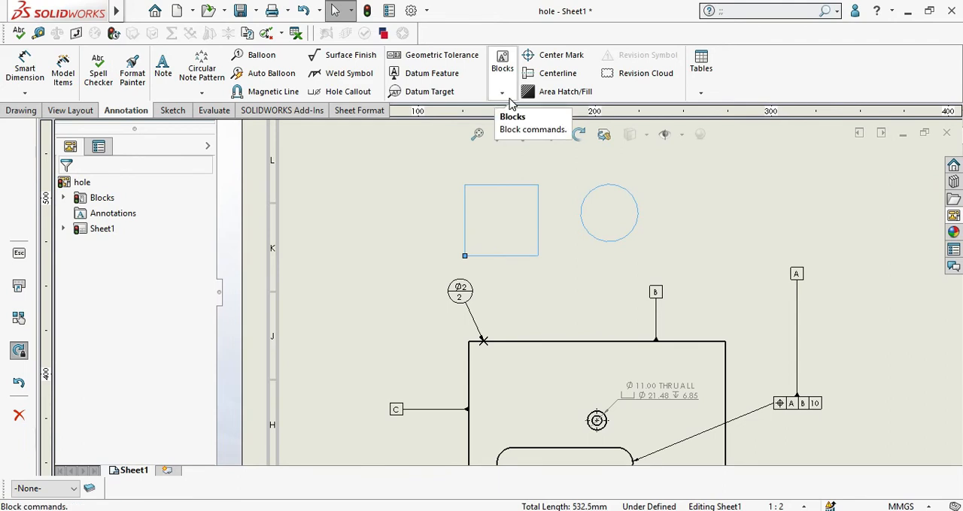
# Step: Save the block made of the rectangle and circle
pyautogui.click(501, 95)
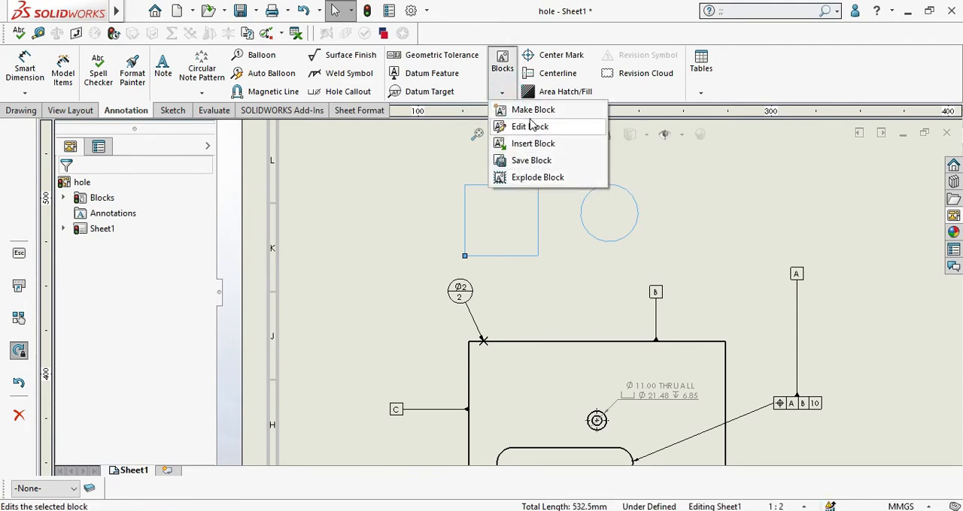
pyautogui.click(531, 162)
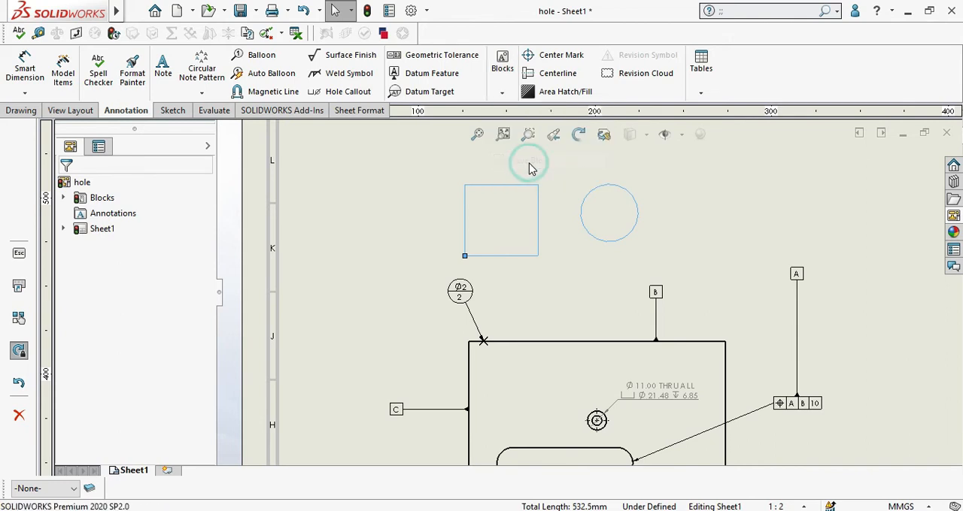
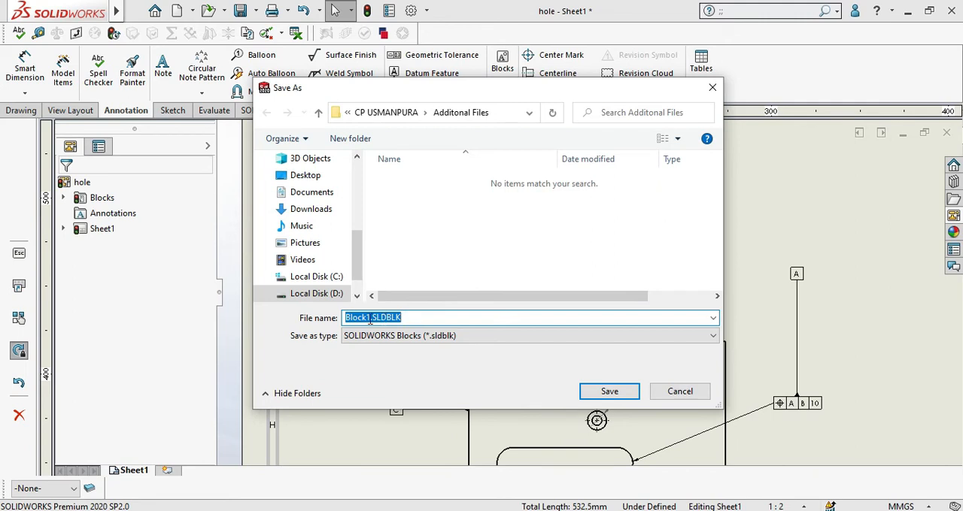
# Step: Store the block file as Block1.SLDBLK in the Additonal Files folder
pyautogui.click(608, 392)
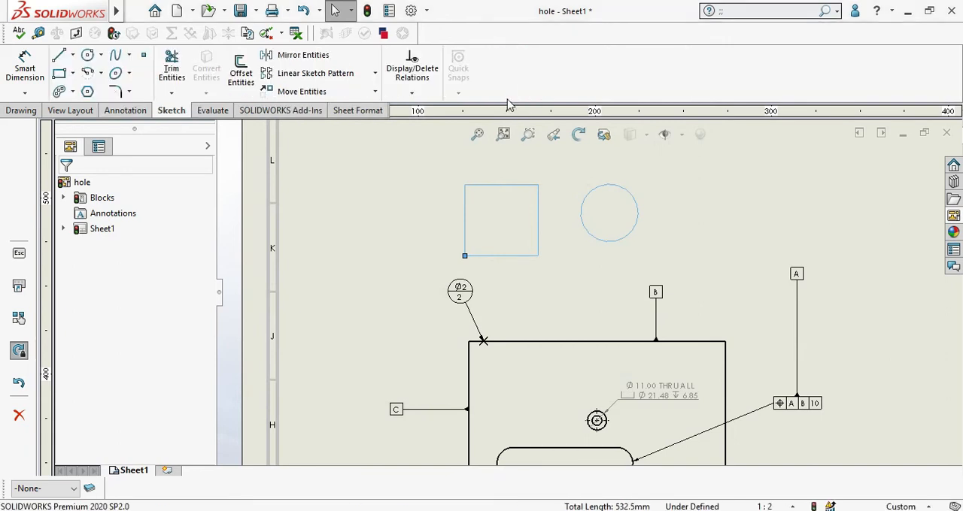
# Step: Insert three copies of Block1 at scale 0.5 on the empty sheet area above right, right and below right of the drawing view
pyautogui.click(112, 111)
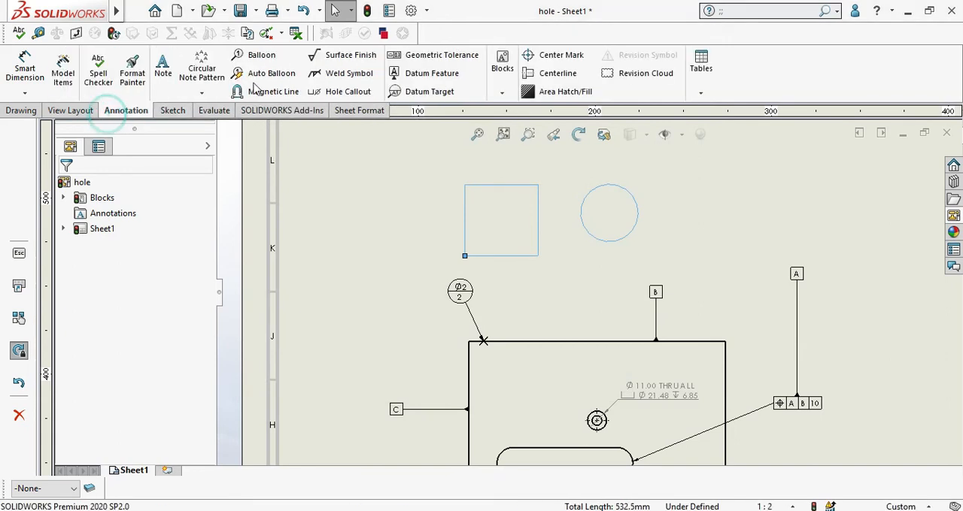
pyautogui.click(503, 92)
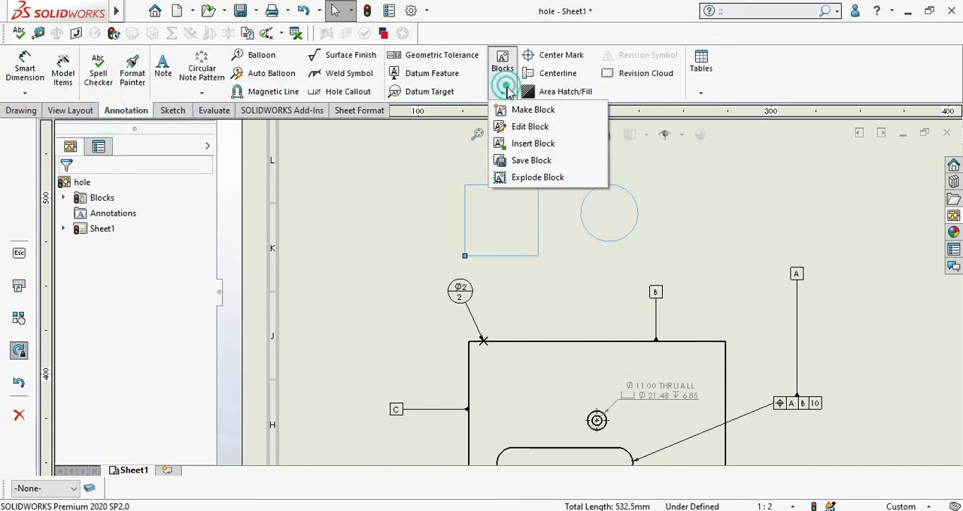
pyautogui.click(549, 150)
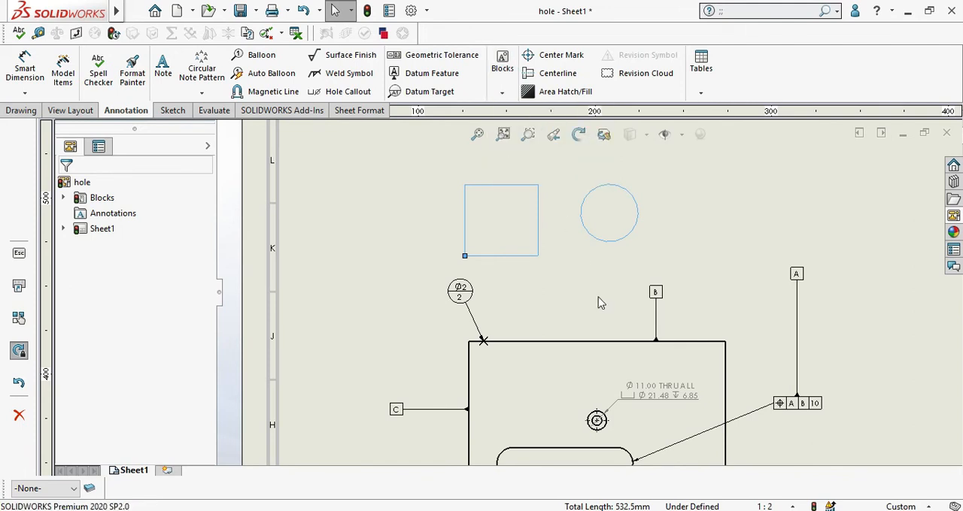
pyautogui.click(697, 238)
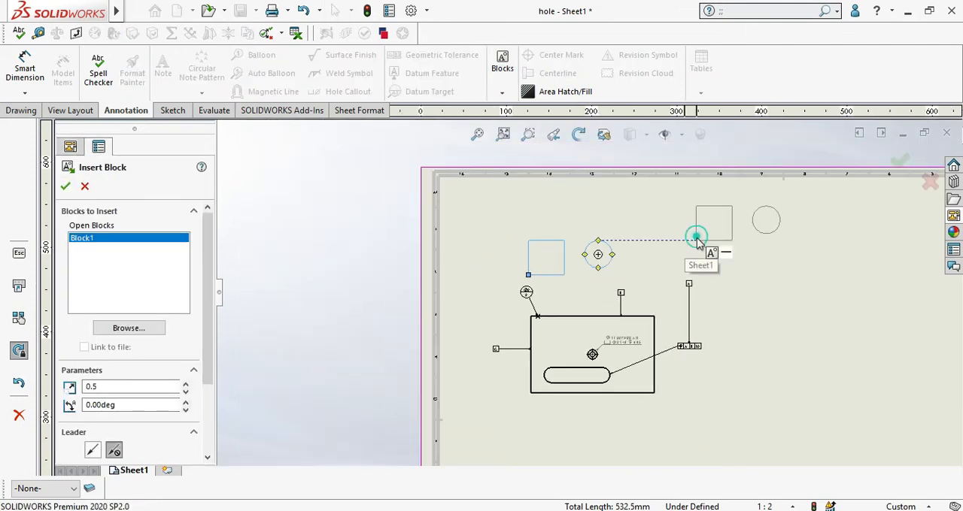
pyautogui.click(789, 371)
pyautogui.scroll(2, 748, 422)
pyautogui.click(664, 413)
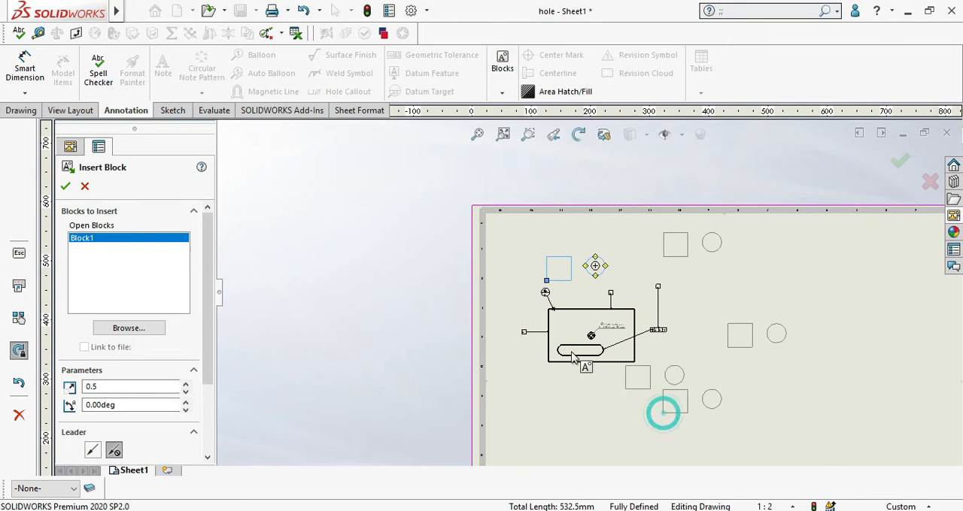
pyautogui.click(66, 188)
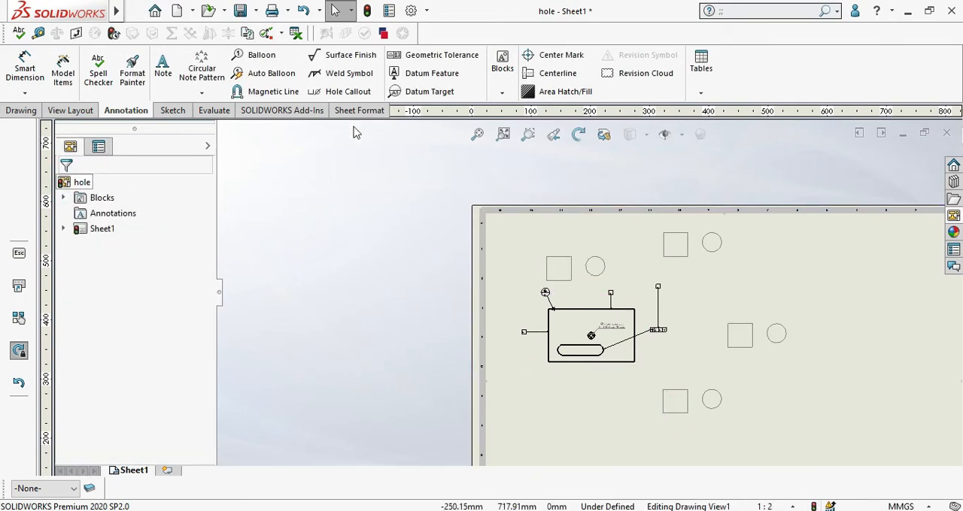
pyautogui.scroll(-3, 597, 228)
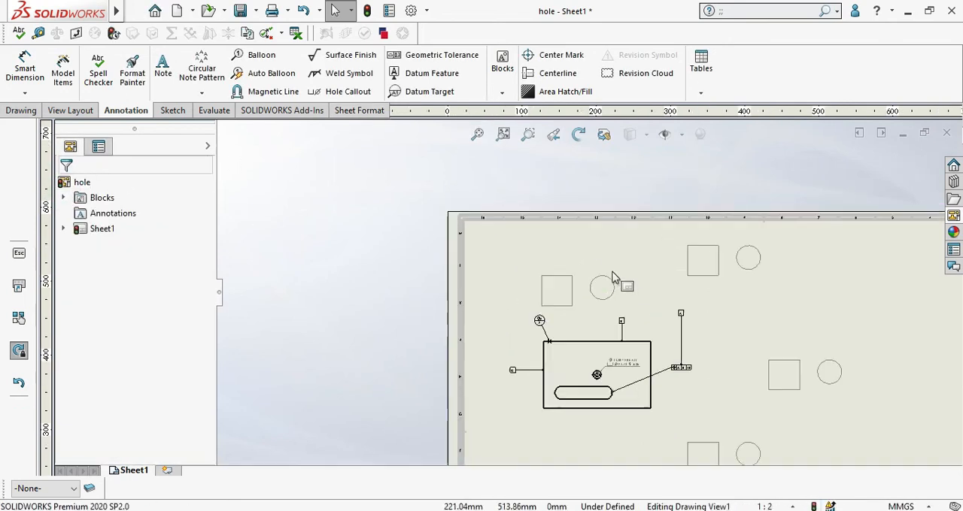
pyautogui.scroll(-1, 789, 339)
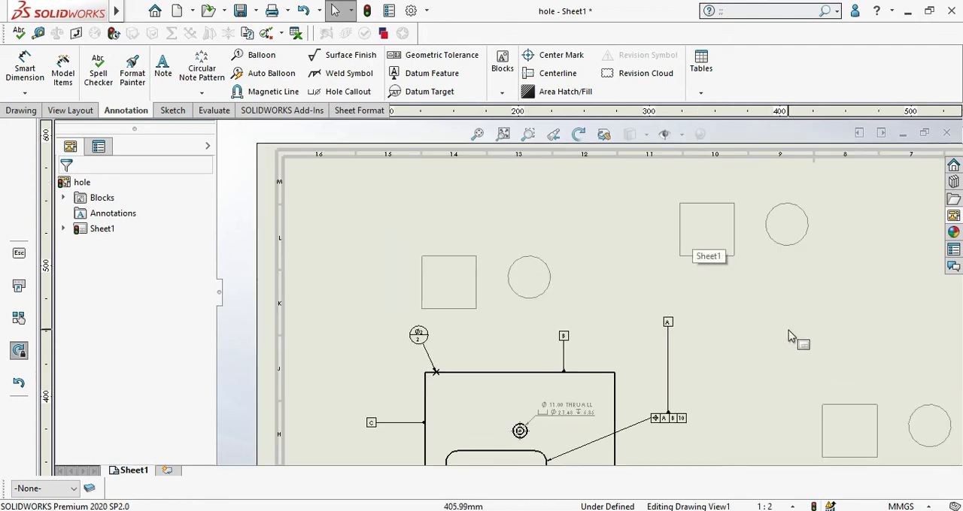
pyautogui.click(502, 92)
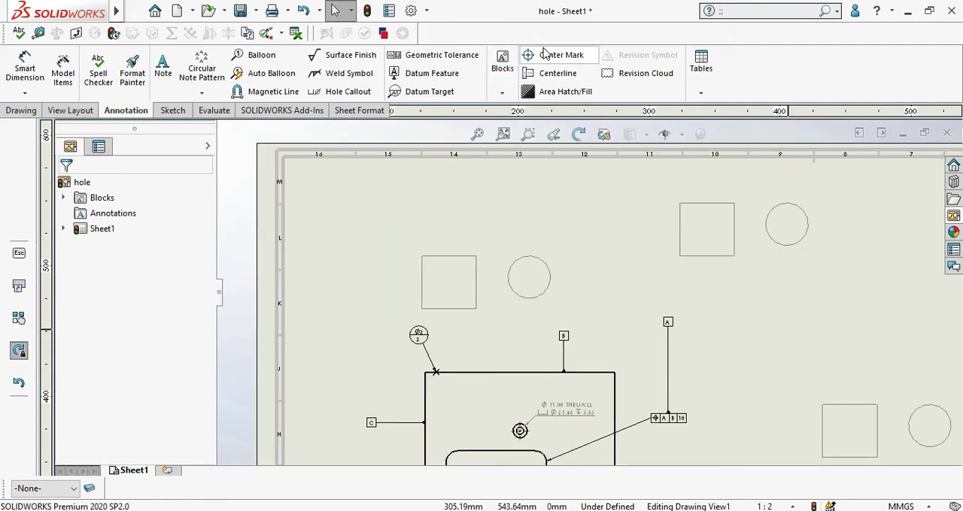
pyautogui.scroll(3, 632, 376)
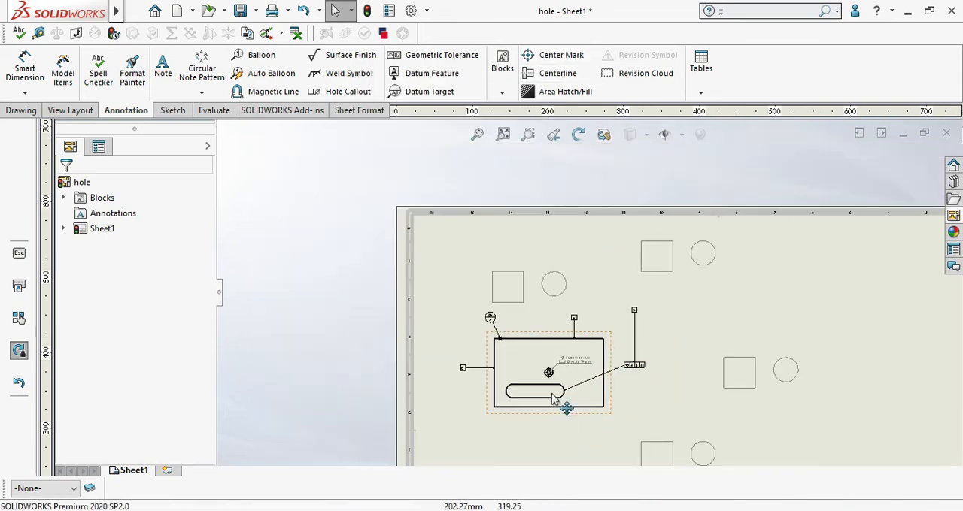
# Step: Add a center mark to the slot, using the slot-ends type that marks both arc centers
pyautogui.scroll(-4, 558, 384)
pyautogui.scroll(-4, 565, 366)
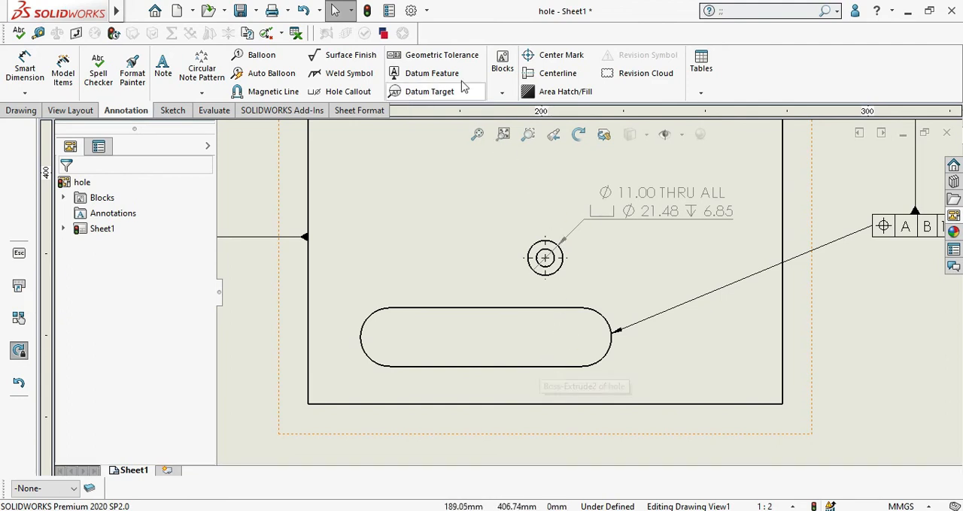
pyautogui.click(554, 60)
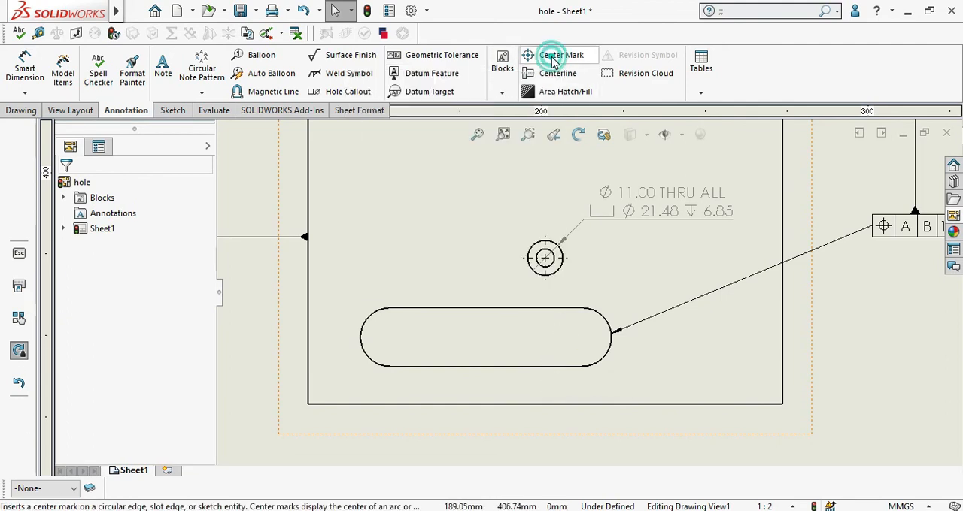
pyautogui.scroll(-1, 610, 367)
pyautogui.click(591, 294)
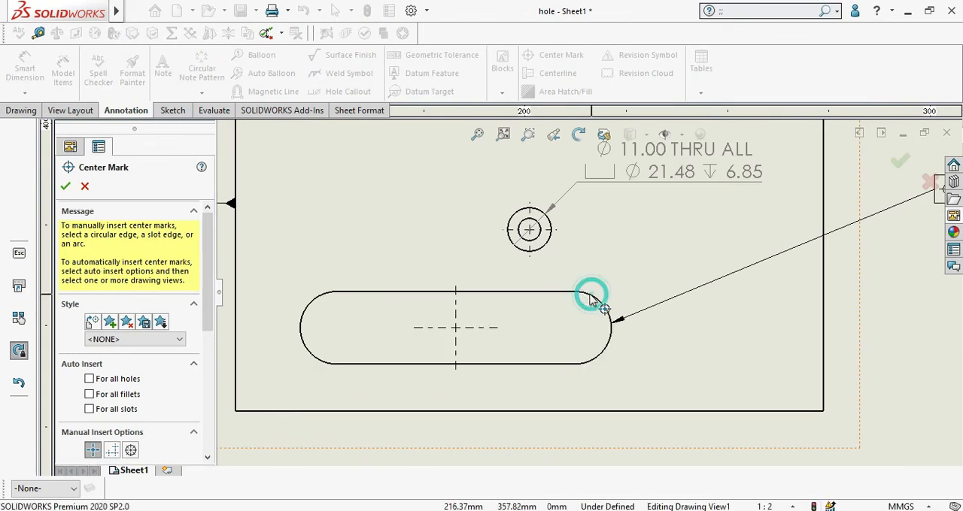
pyautogui.scroll(1, 604, 315)
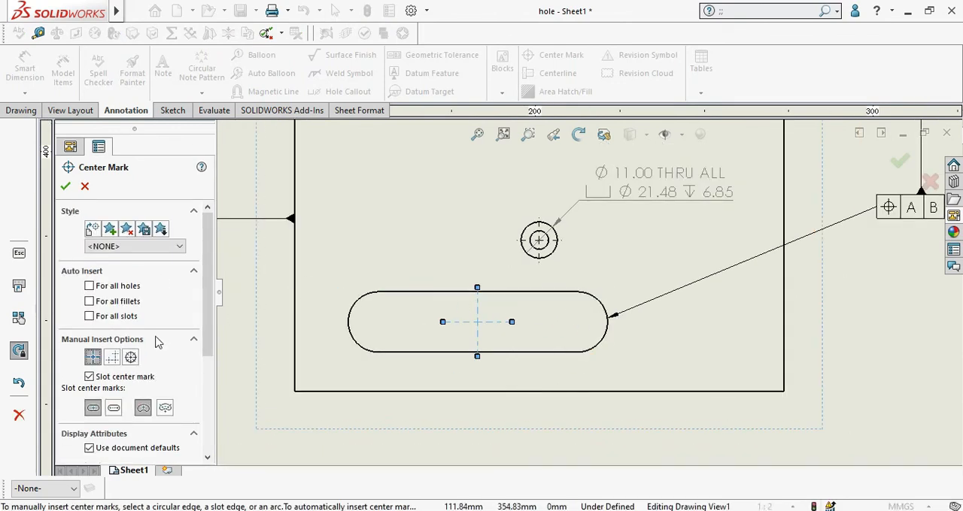
pyautogui.click(114, 408)
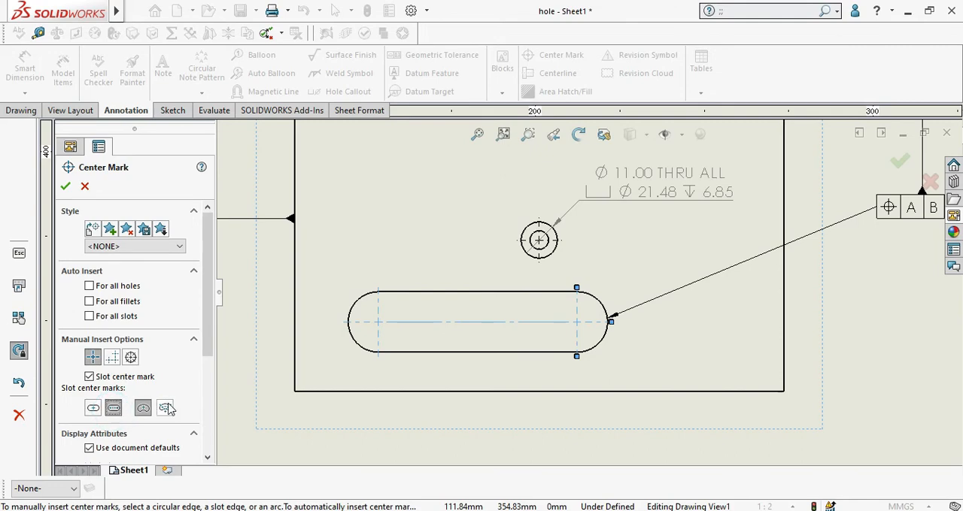
pyautogui.click(66, 188)
# Step: Insert a vertical centerline midway between the plate's left and right edges
pyautogui.scroll(5, 451, 230)
pyautogui.scroll(-3, 561, 271)
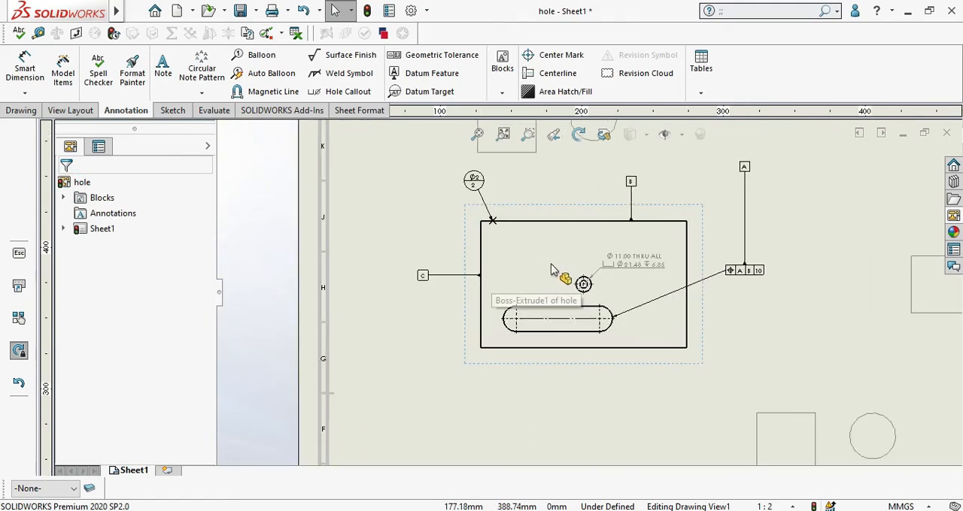
pyautogui.scroll(4, 557, 272)
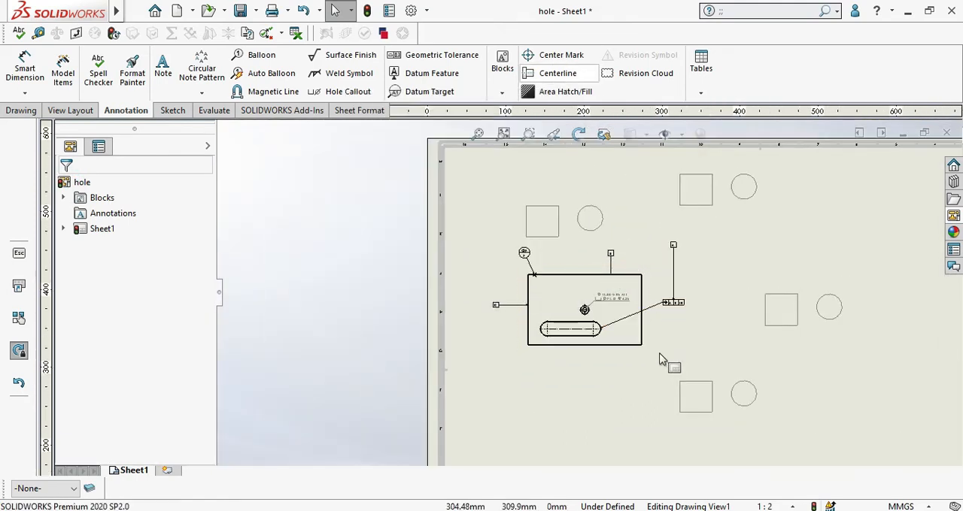
pyautogui.scroll(-2, 674, 340)
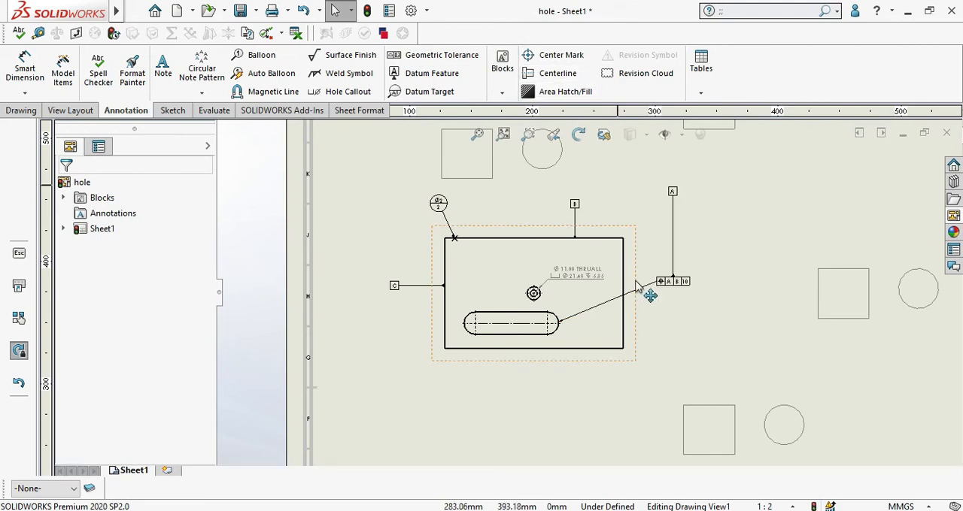
pyautogui.scroll(-2, 630, 267)
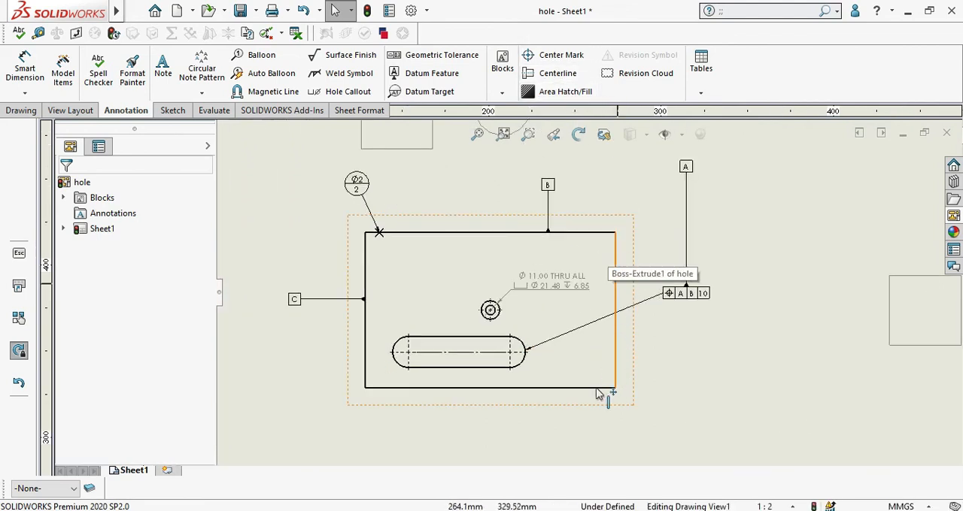
pyautogui.click(556, 74)
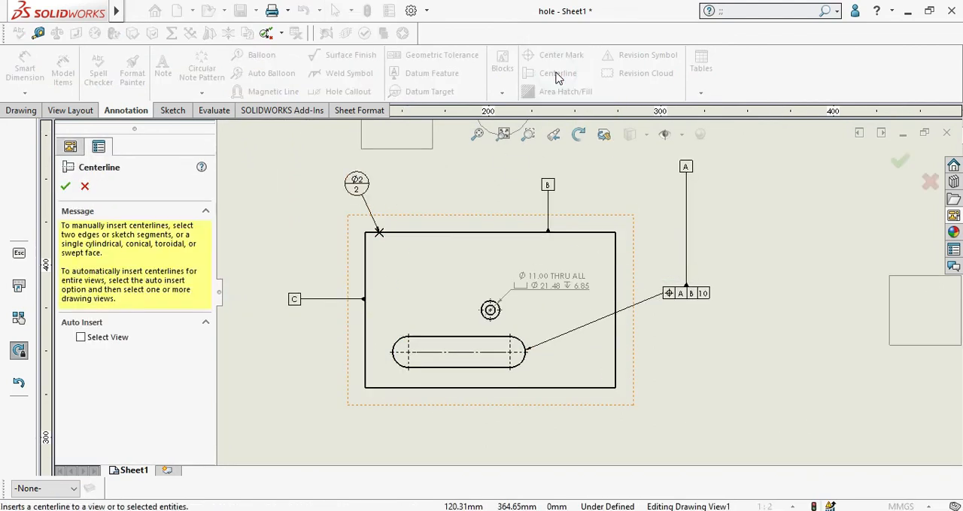
pyautogui.click(615, 254)
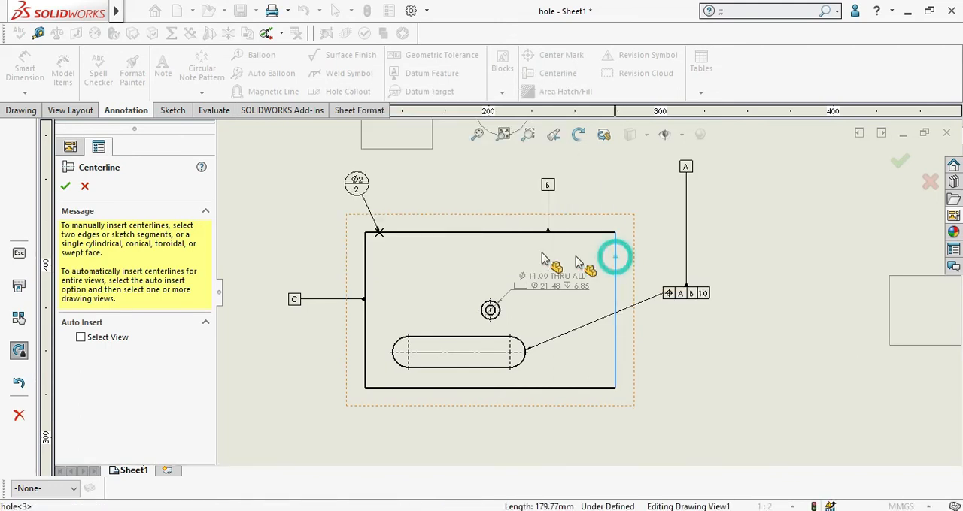
pyautogui.click(366, 284)
pyautogui.scroll(-2, 497, 255)
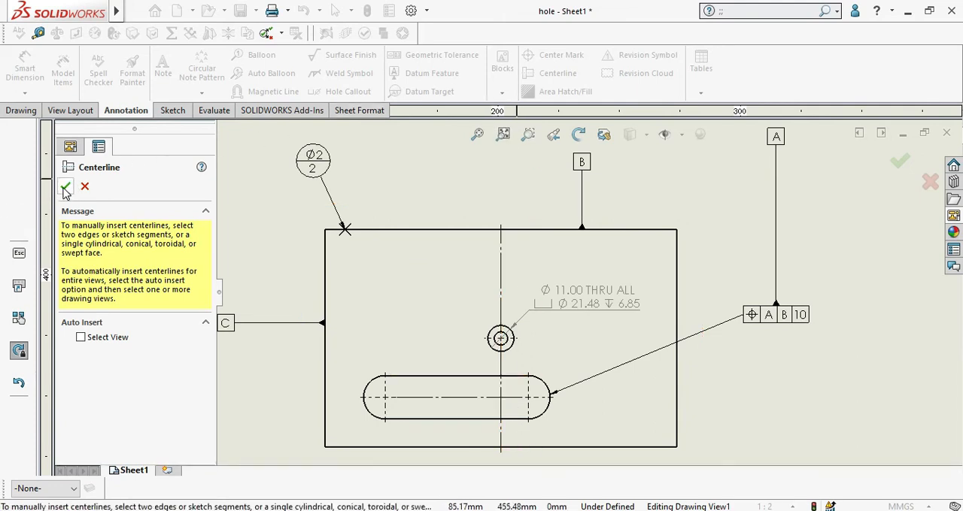
# Step: Insert a horizontal centerline midway between the plate's top and bottom edges
pyautogui.click(461, 229)
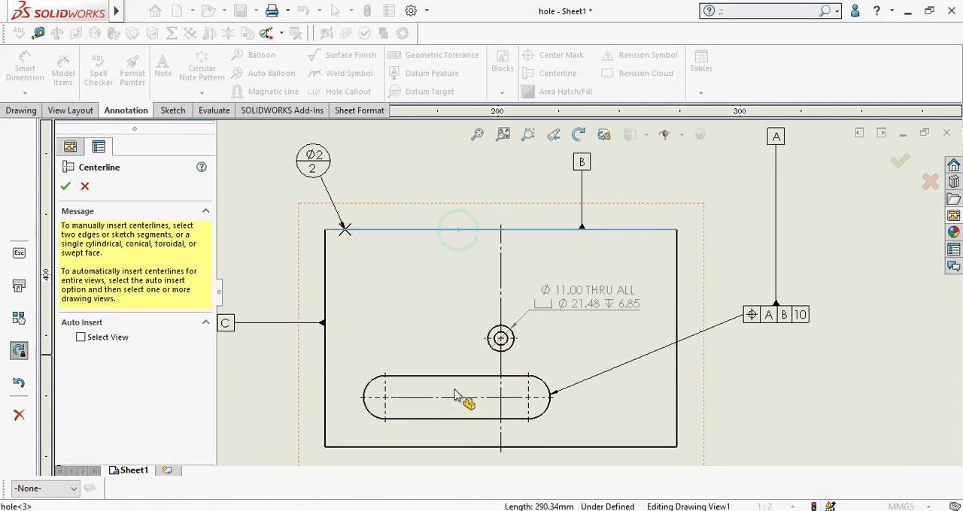
pyautogui.click(433, 448)
pyautogui.scroll(2, 576, 331)
pyautogui.scroll(-3, 577, 328)
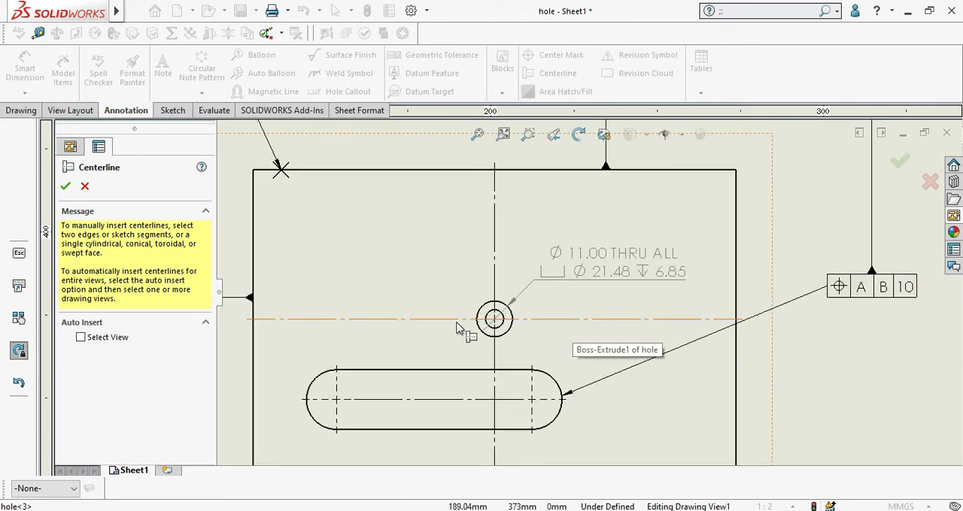
pyautogui.click(68, 186)
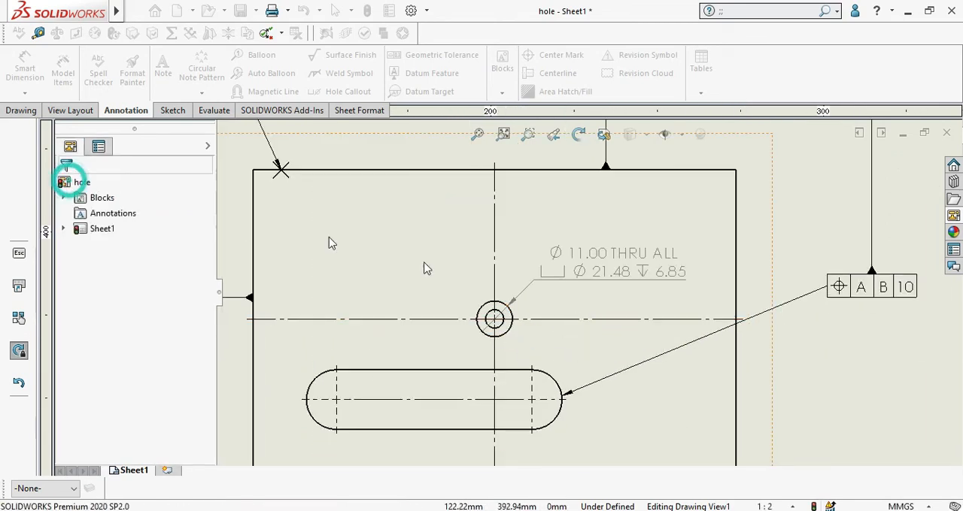
pyautogui.scroll(3, 509, 297)
pyautogui.scroll(-2, 516, 292)
pyautogui.scroll(-1, 516, 292)
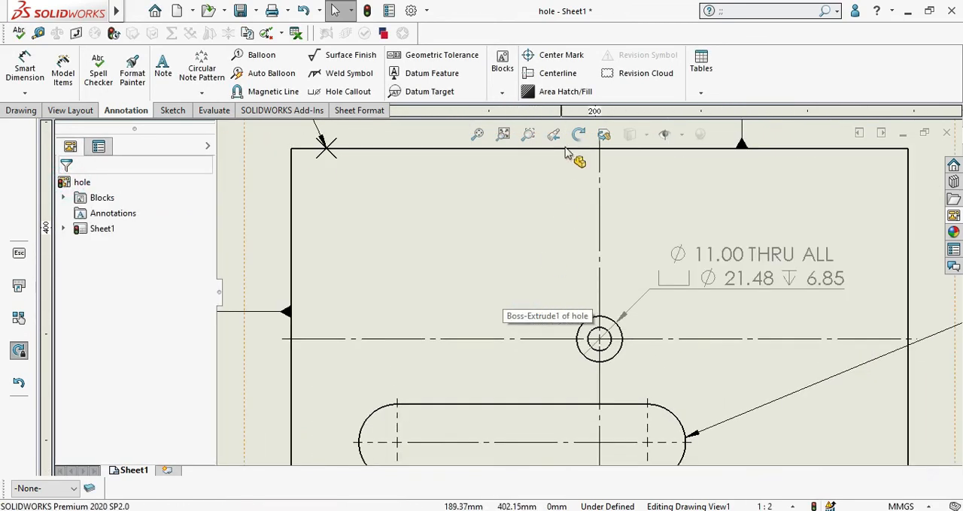
pyautogui.scroll(2, 552, 262)
pyautogui.scroll(1, 553, 262)
pyautogui.scroll(-3, 660, 353)
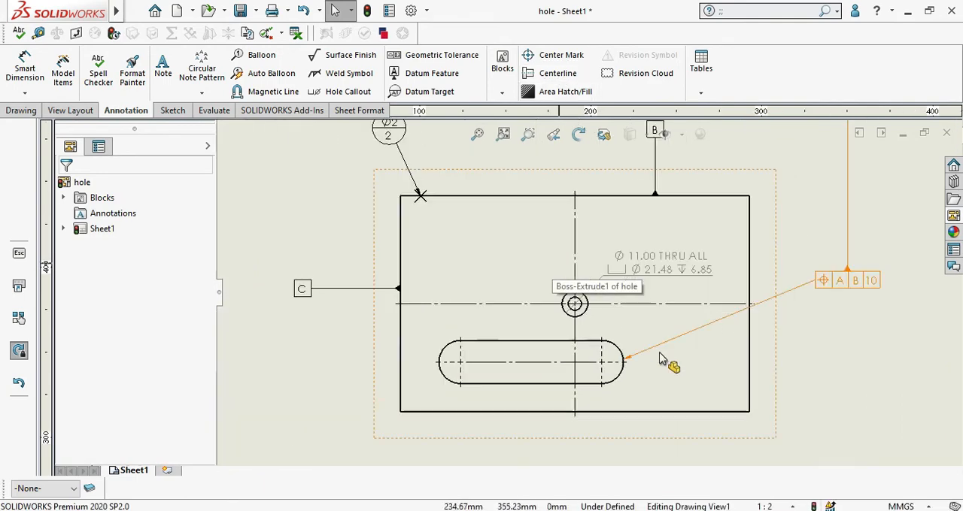
pyautogui.scroll(4, 660, 339)
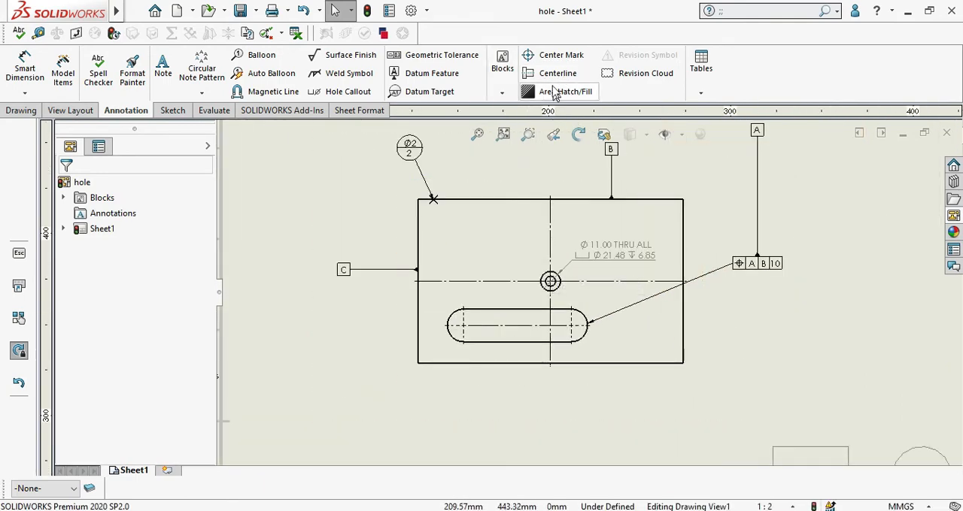
# Step: Apply a solid area fill to the ring between the hole circle and its counterbore circle
pyautogui.scroll(-2, 681, 207)
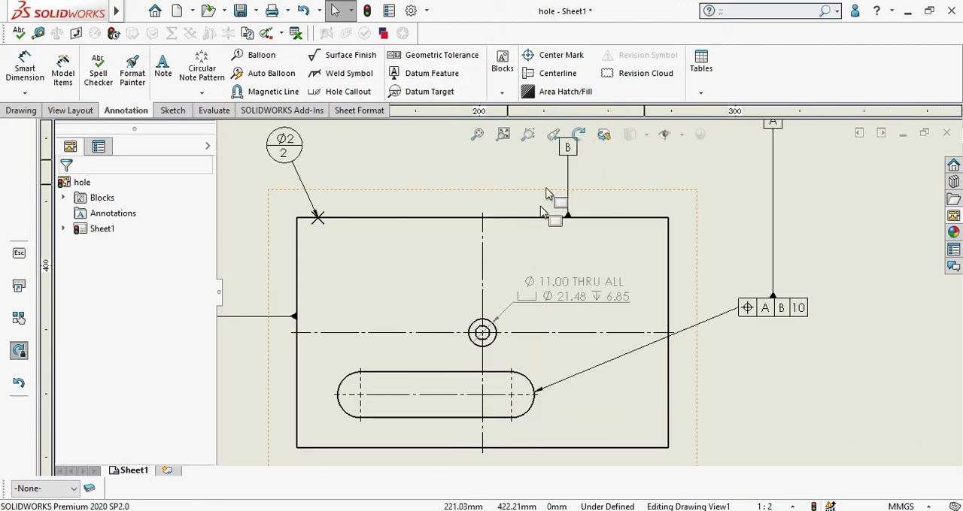
pyautogui.click(564, 97)
pyautogui.scroll(-3, 488, 327)
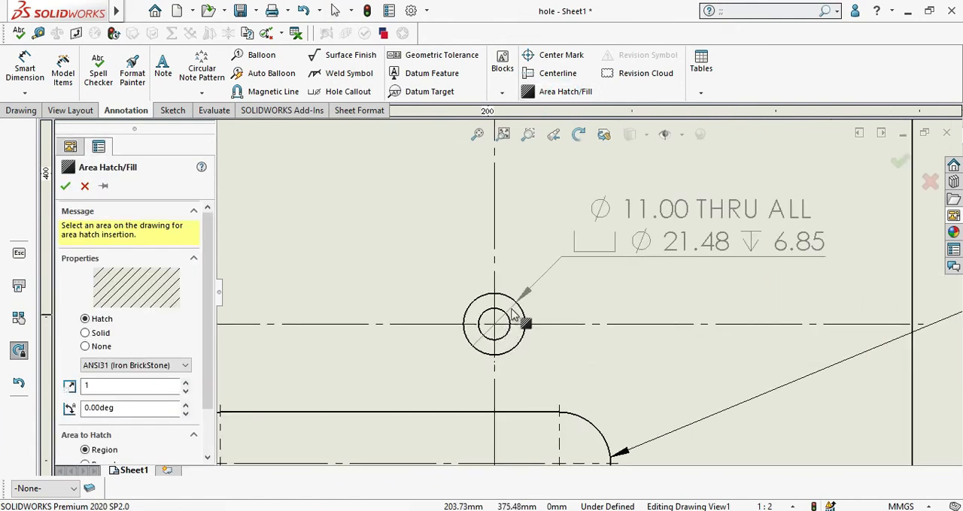
pyautogui.click(504, 303)
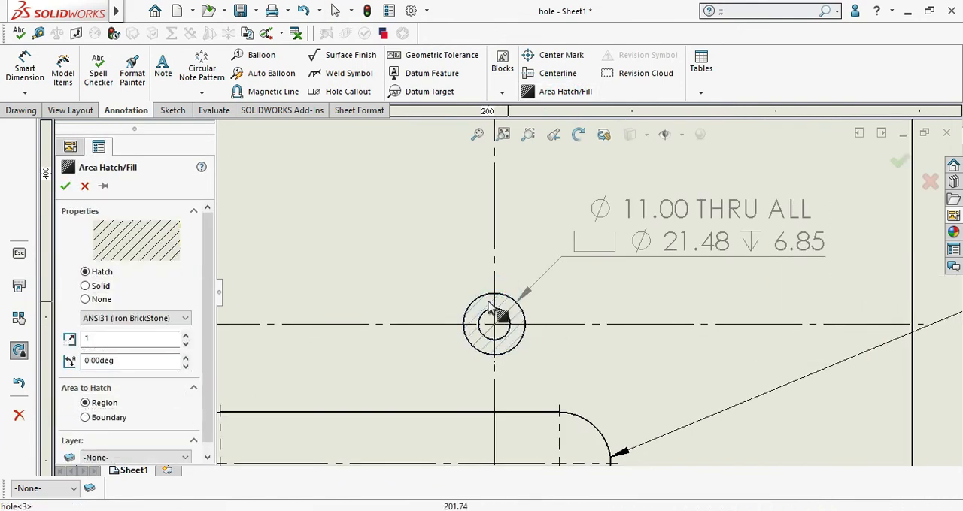
pyautogui.scroll(-2, 504, 308)
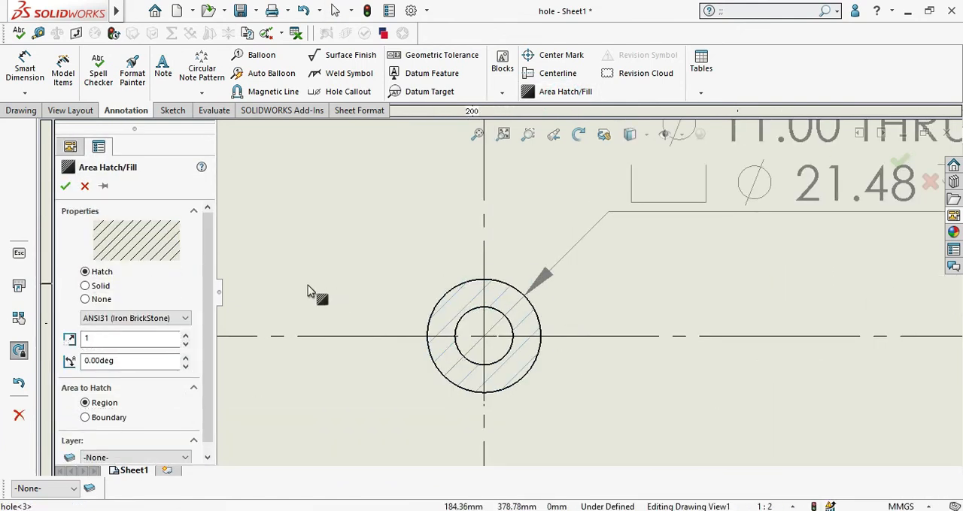
pyautogui.click(86, 287)
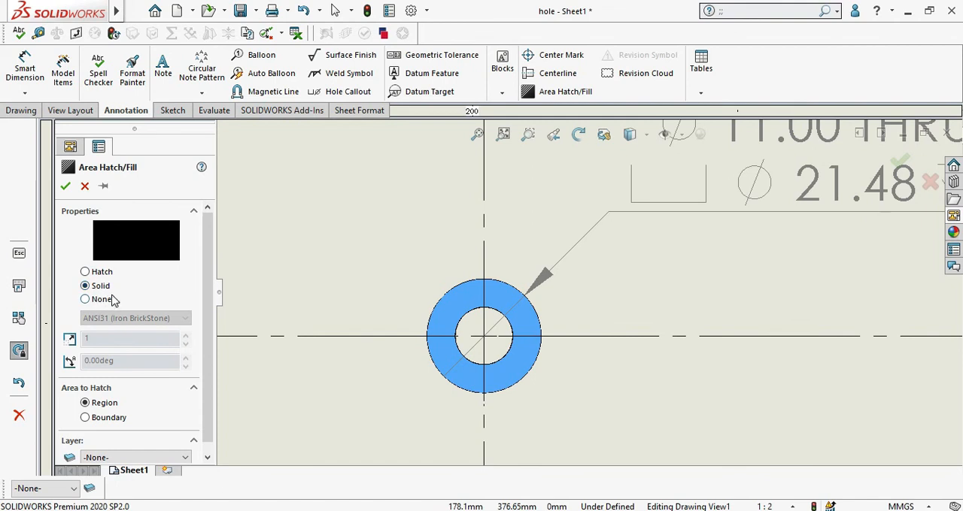
# Step: Assign the ring's fill to the FORMAT layer and accept it
pyautogui.scroll(-1, 212, 293)
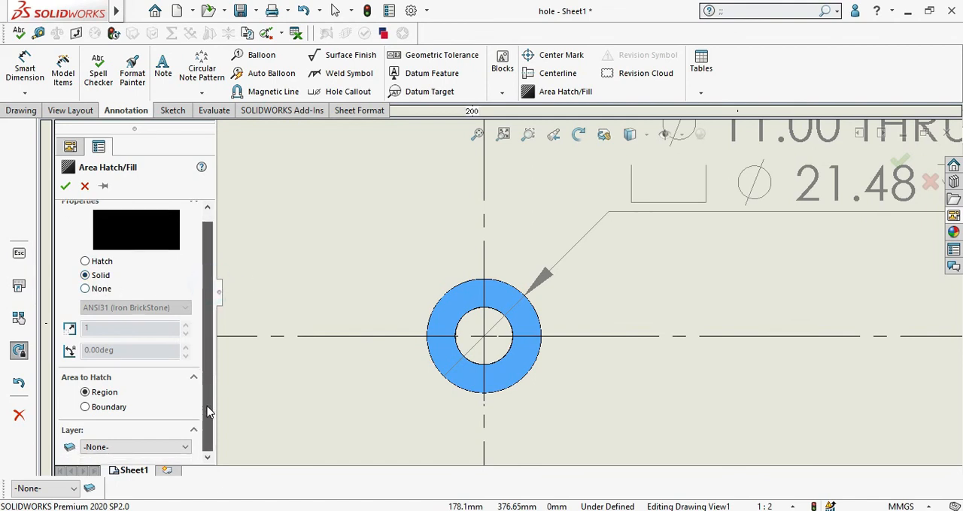
pyautogui.click(152, 452)
pyautogui.click(134, 472)
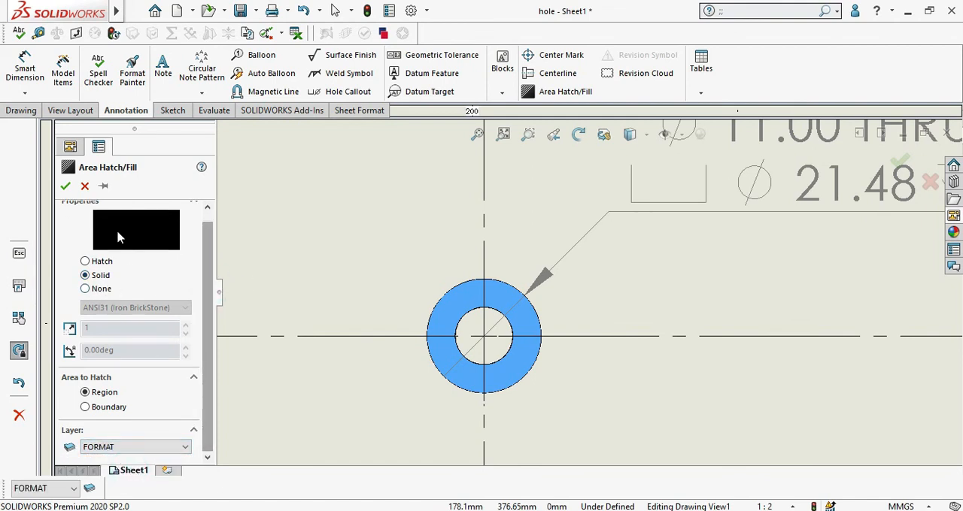
pyautogui.click(66, 186)
pyautogui.scroll(2, 634, 333)
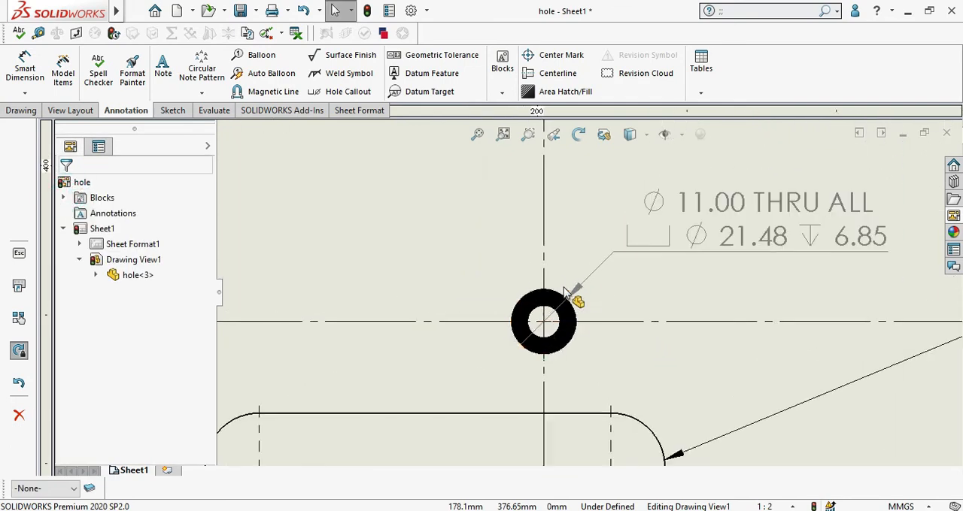
pyautogui.scroll(-2, 564, 331)
pyautogui.scroll(4, 560, 361)
pyautogui.moveTo(579, 336)
pyautogui.mouseDown(button='middle')
pyautogui.moveTo(576, 216)
pyautogui.moveTo(563, 257)
pyautogui.moveTo(490, 343)
pyautogui.mouseUp(button='middle')
pyautogui.scroll(4, 510, 326)
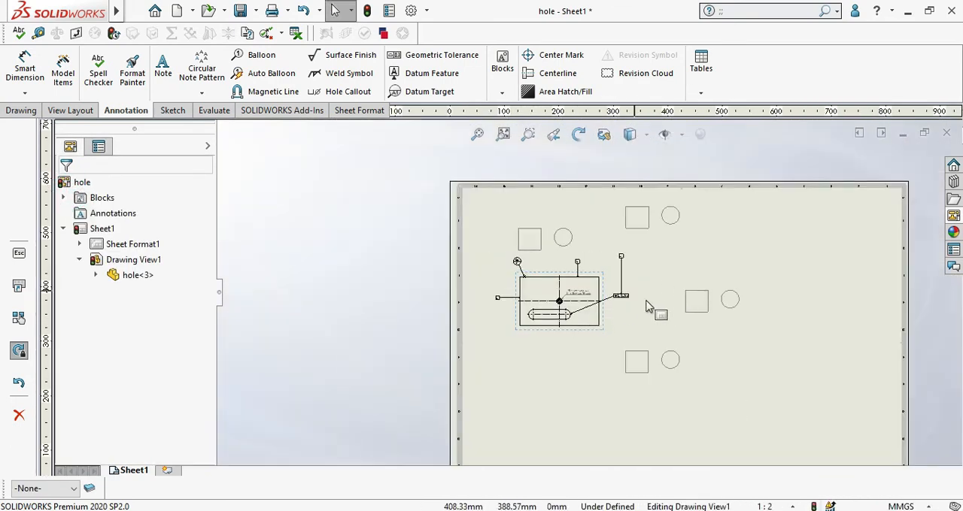
# Step: Hatch the slot region with the ANSI31 (Iron BrickStone) pattern at scale 1 and 0.00deg, leaving its layer at -None-
pyautogui.scroll(-1, 602, 326)
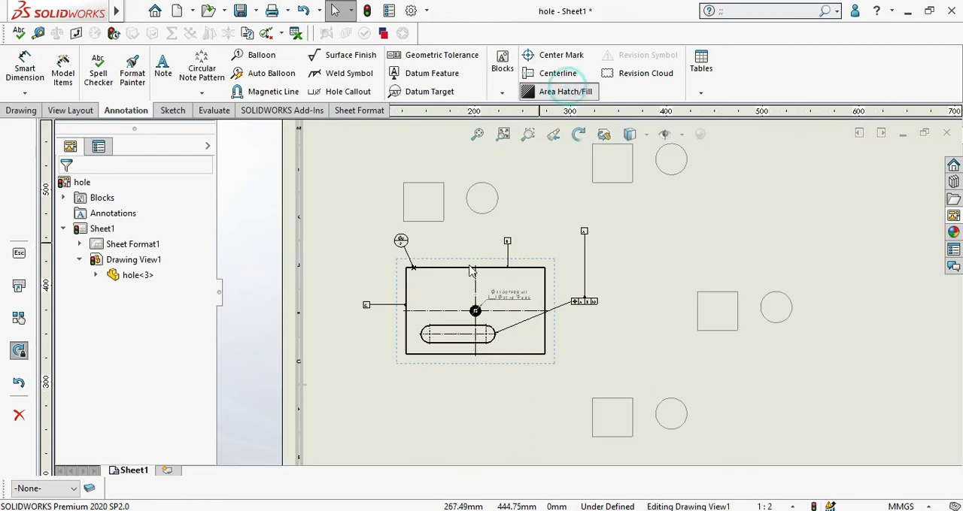
pyautogui.click(564, 91)
pyautogui.scroll(-2, 468, 348)
pyautogui.scroll(-1, 467, 349)
pyautogui.click(473, 312)
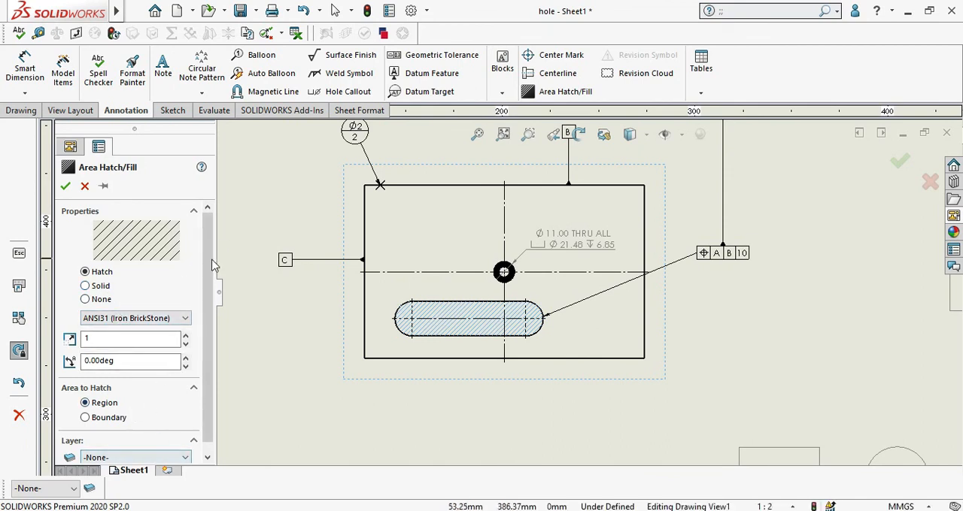
pyautogui.scroll(-1, 212, 265)
pyautogui.click(139, 447)
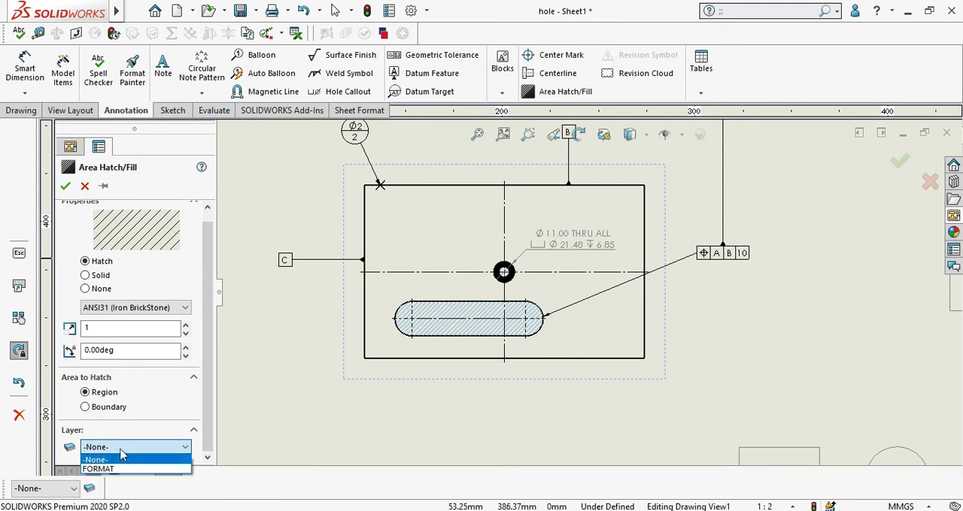
pyautogui.click(112, 449)
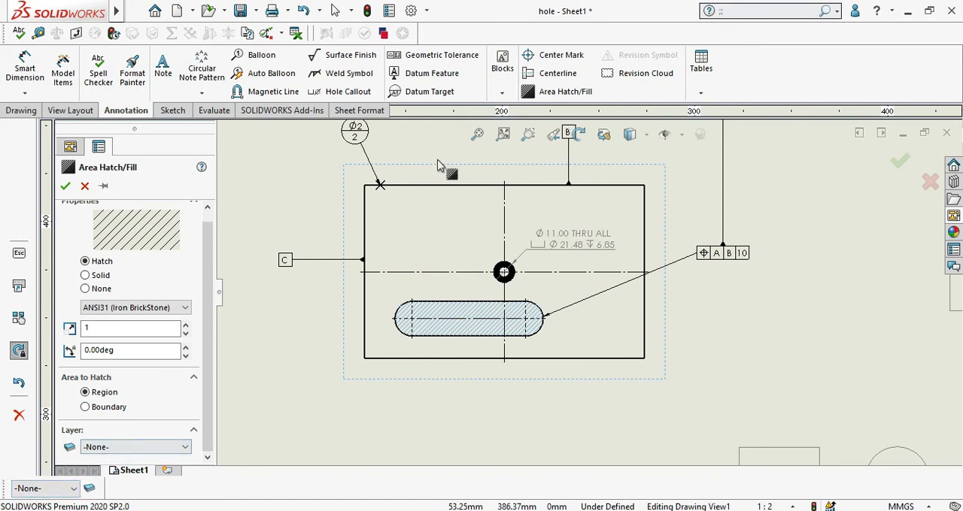
# Step: Check the toolbar customization options and the list of available toolbars for the Layer toolbar
pyautogui.rightClick(779, 86)
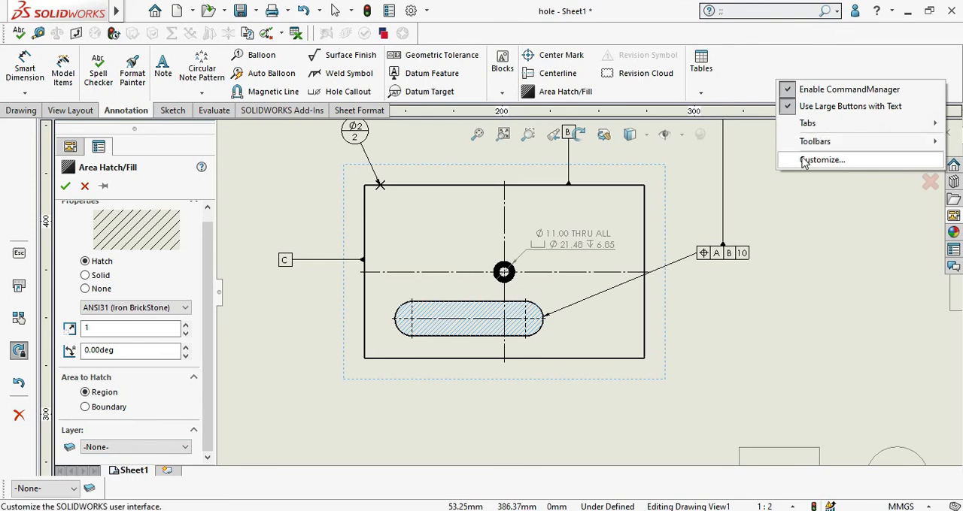
pyautogui.moveTo(812, 148)
pyautogui.click(809, 163)
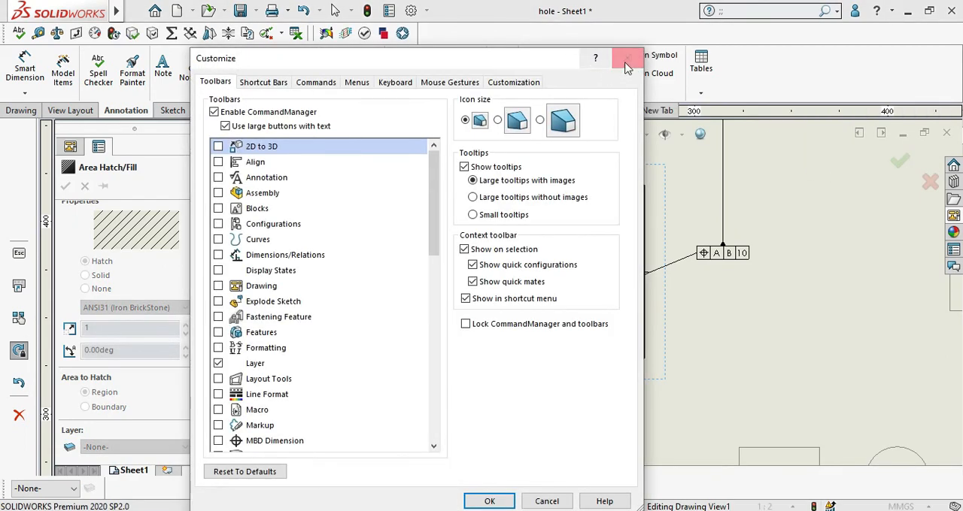
pyautogui.click(629, 60)
pyautogui.rightClick(740, 75)
pyautogui.moveTo(782, 137)
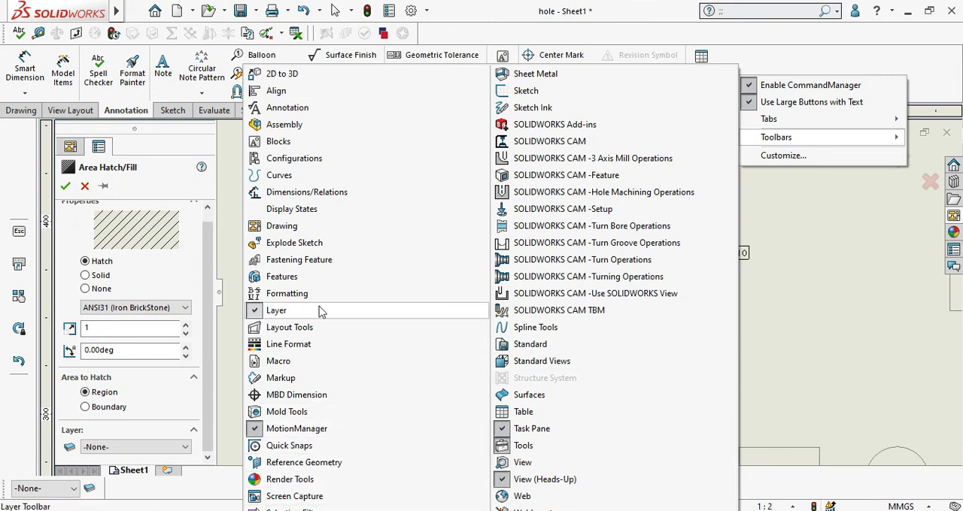
pyautogui.click(752, 211)
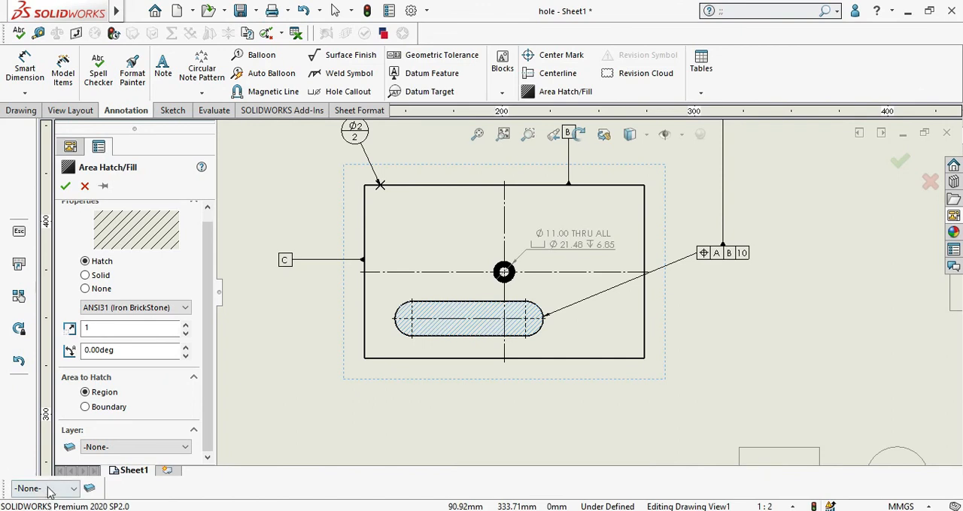
# Step: Create two new drawing layers and set the second one's color to red
pyautogui.click(88, 490)
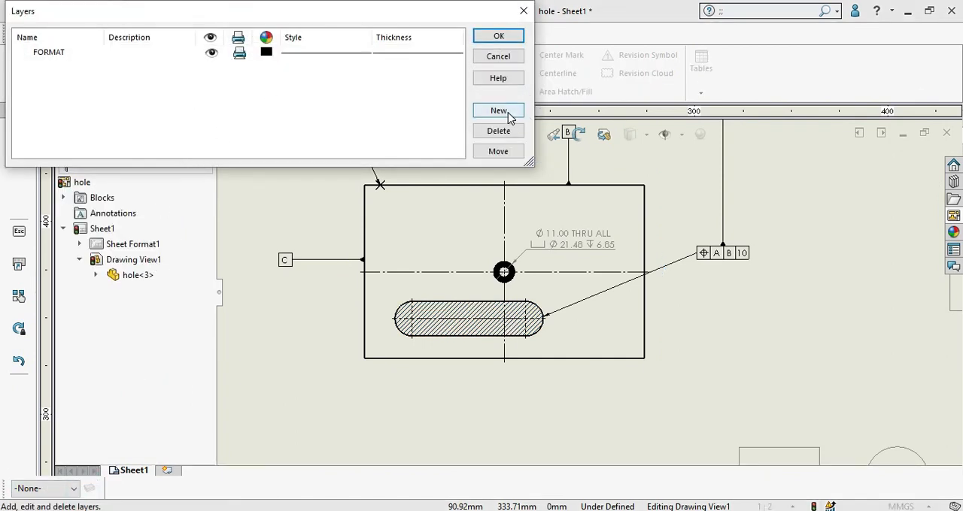
pyautogui.click(508, 112)
pyautogui.click(502, 113)
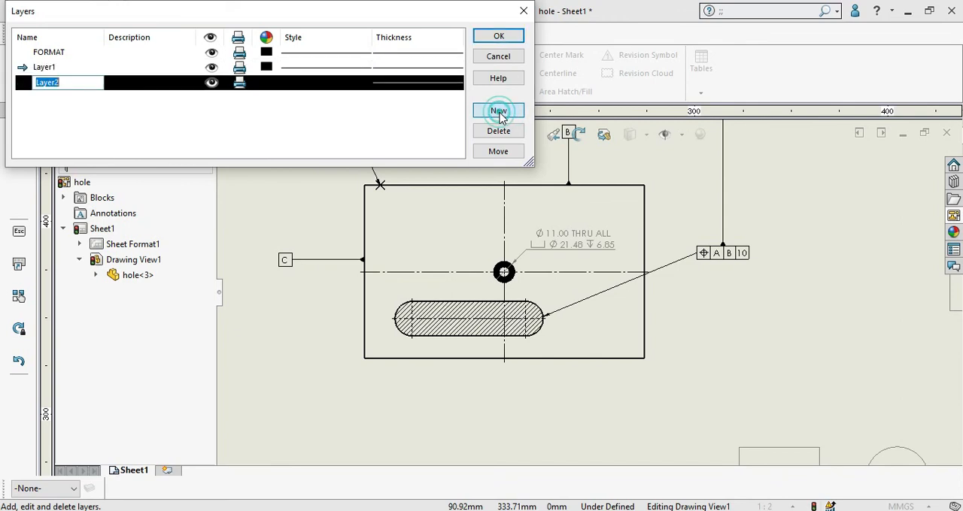
pyautogui.click(266, 83)
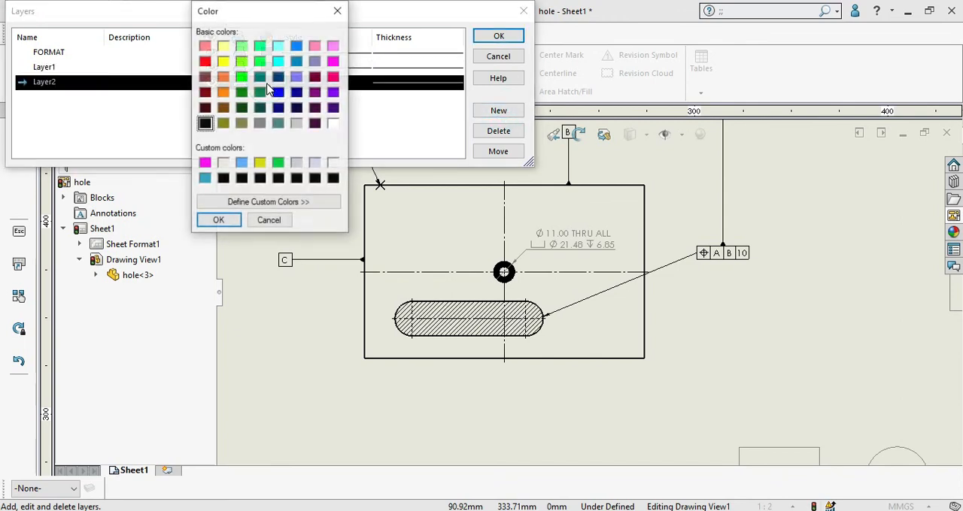
pyautogui.click(203, 63)
pyautogui.click(218, 219)
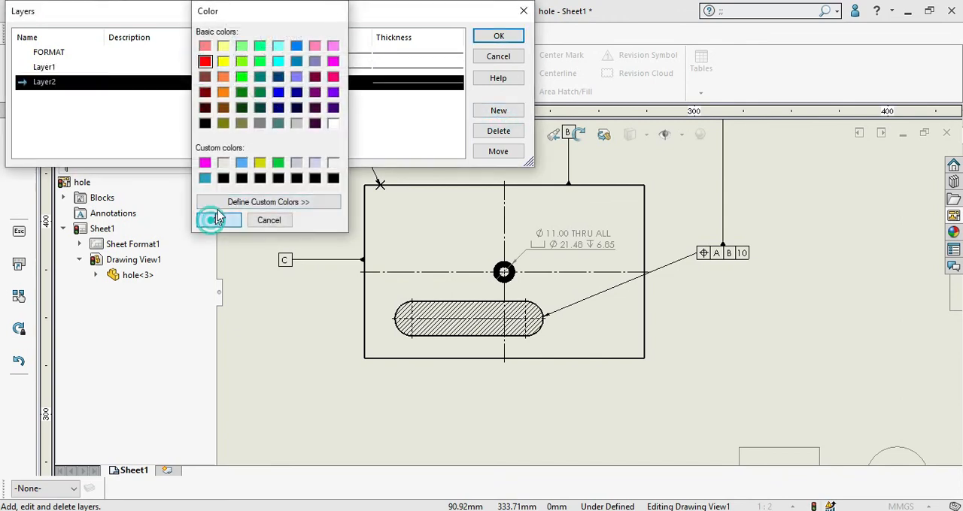
# Step: Set Layer1's color to light blue and accept the layer definitions
pyautogui.click(267, 68)
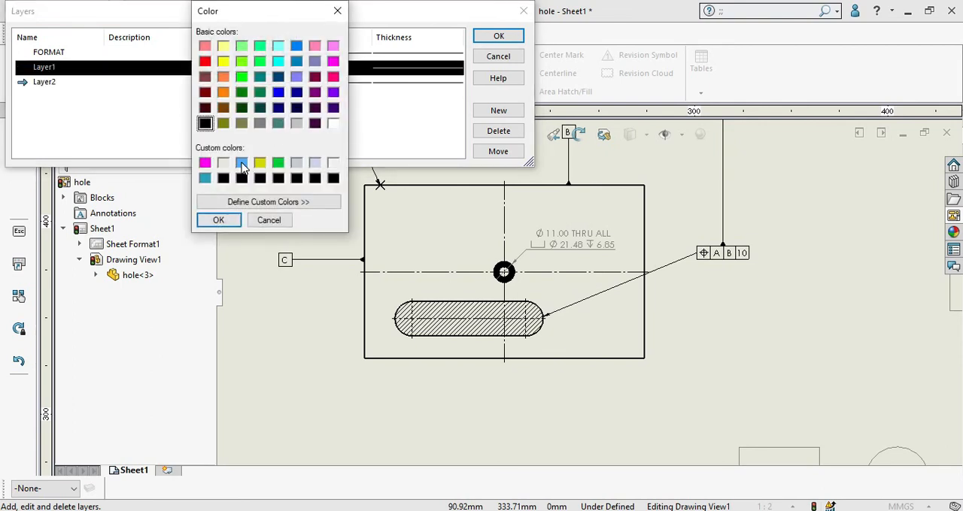
pyautogui.click(242, 164)
pyautogui.click(218, 220)
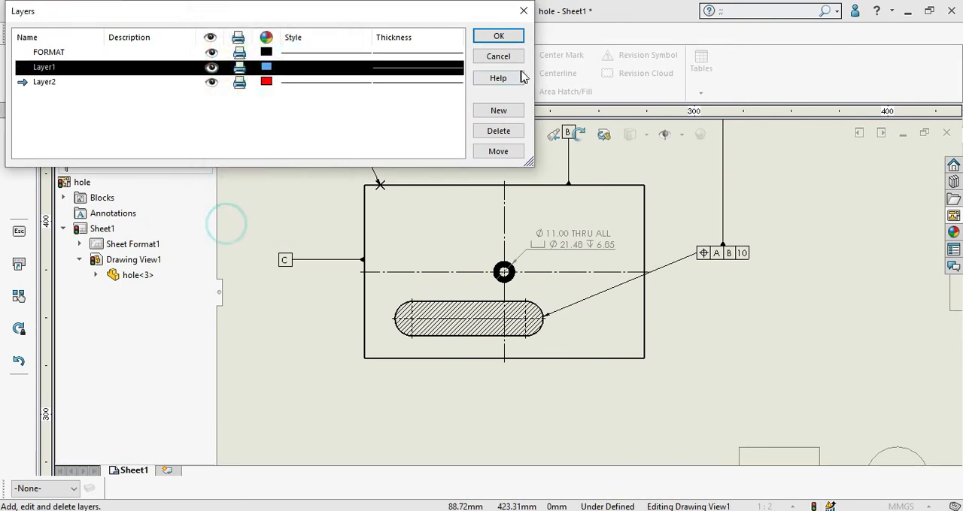
pyautogui.click(500, 38)
# Step: Assign the slot's area hatch to Layer2 and deselect it
pyautogui.click(53, 489)
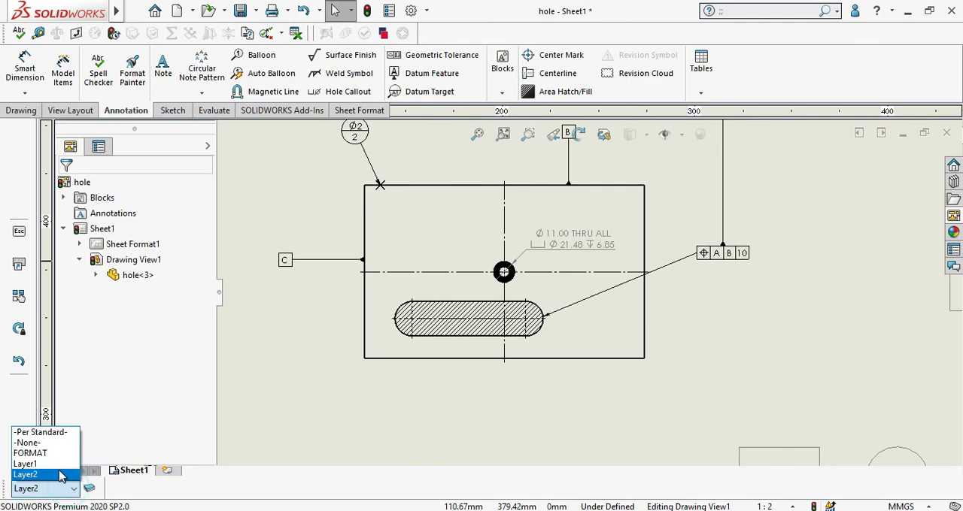
pyautogui.click(440, 319)
pyautogui.scroll(-3, 440, 317)
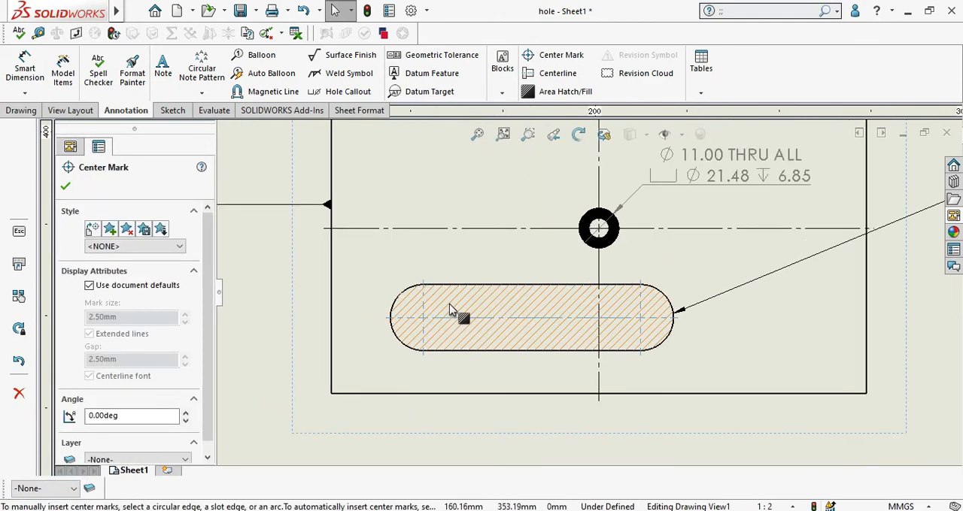
pyautogui.press('Escape')
pyautogui.click(455, 318)
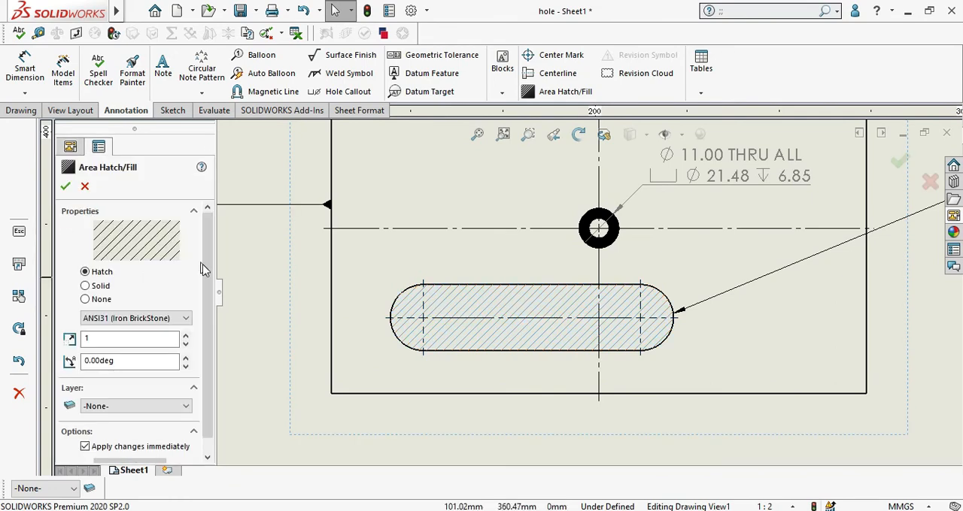
pyautogui.scroll(-1, 203, 273)
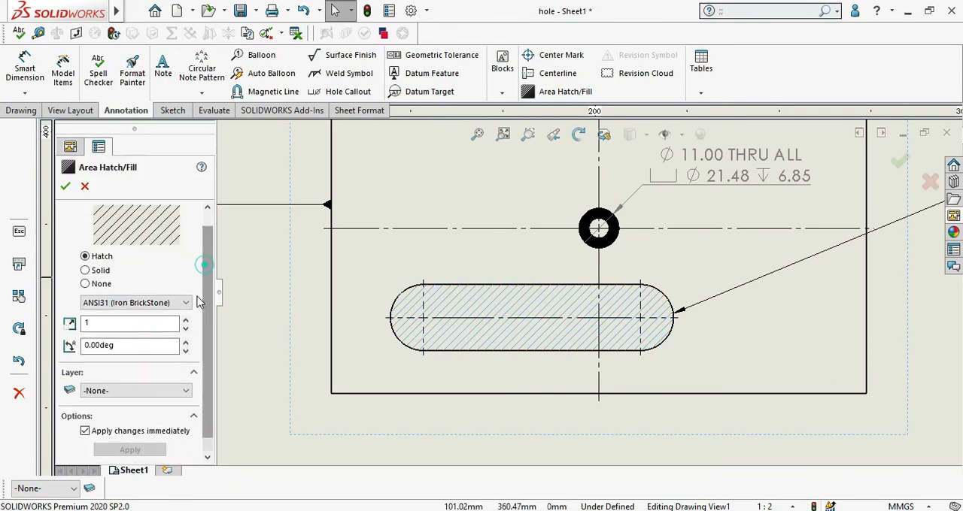
pyautogui.click(96, 398)
pyautogui.click(92, 425)
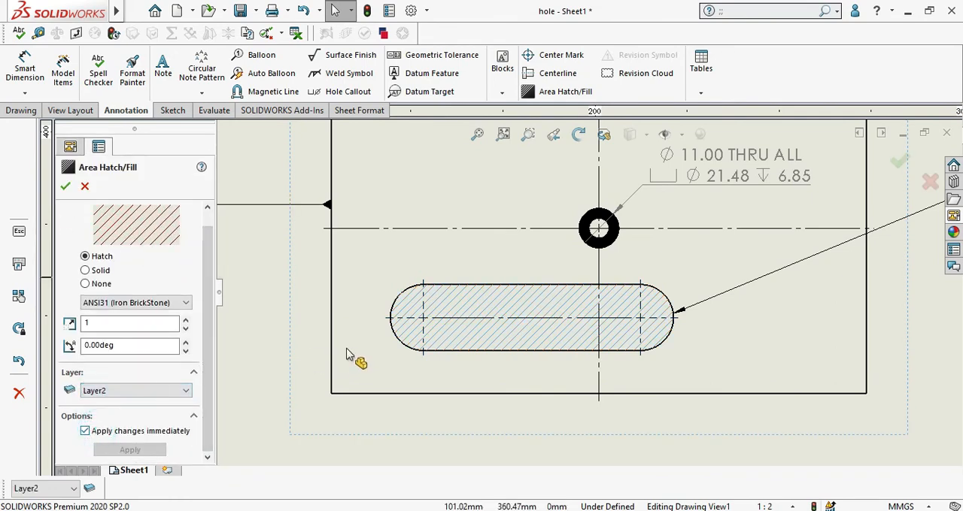
pyautogui.click(65, 186)
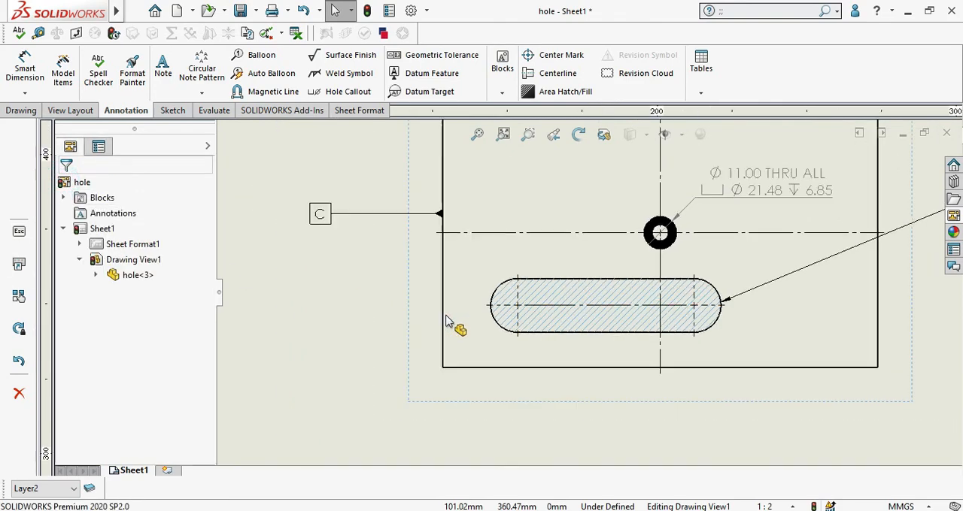
pyautogui.scroll(2, 564, 297)
pyautogui.click(302, 220)
pyautogui.scroll(-1, 606, 325)
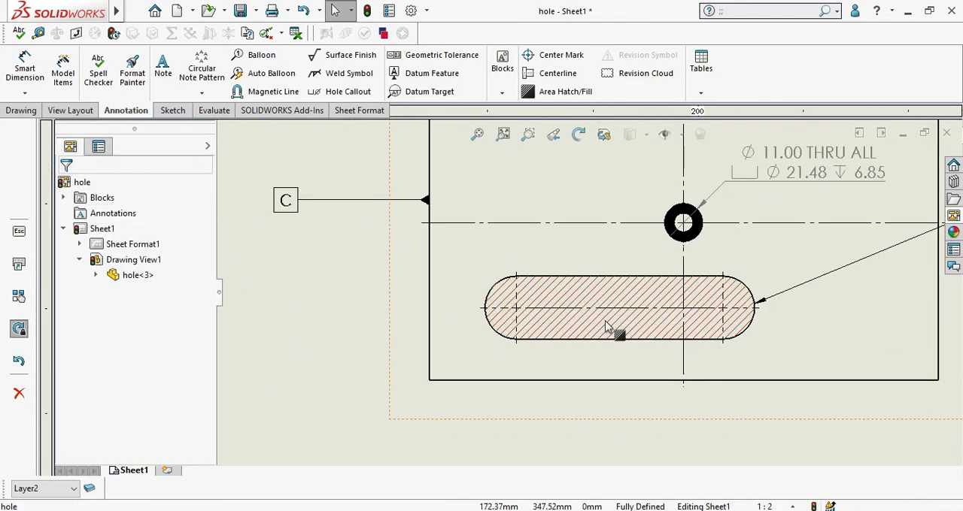
pyautogui.scroll(4, 606, 325)
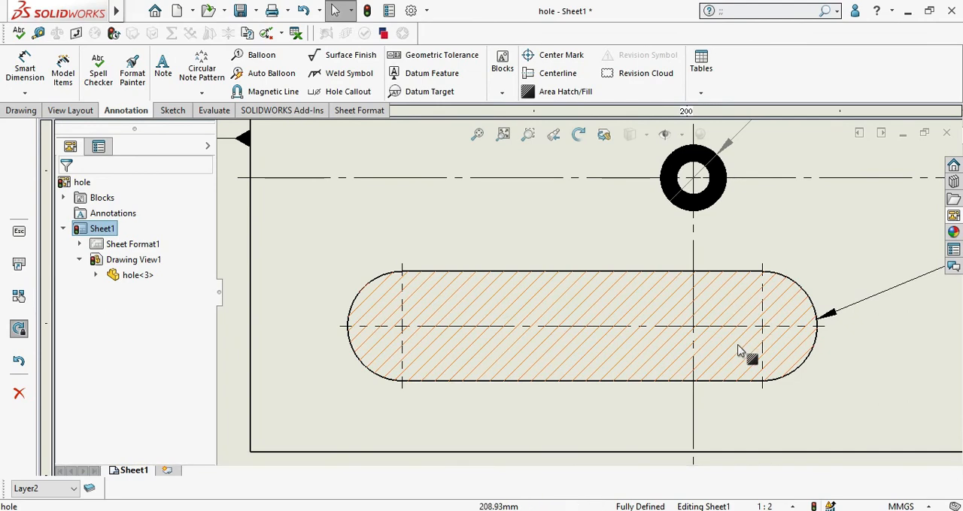
pyautogui.scroll(-5, 569, 357)
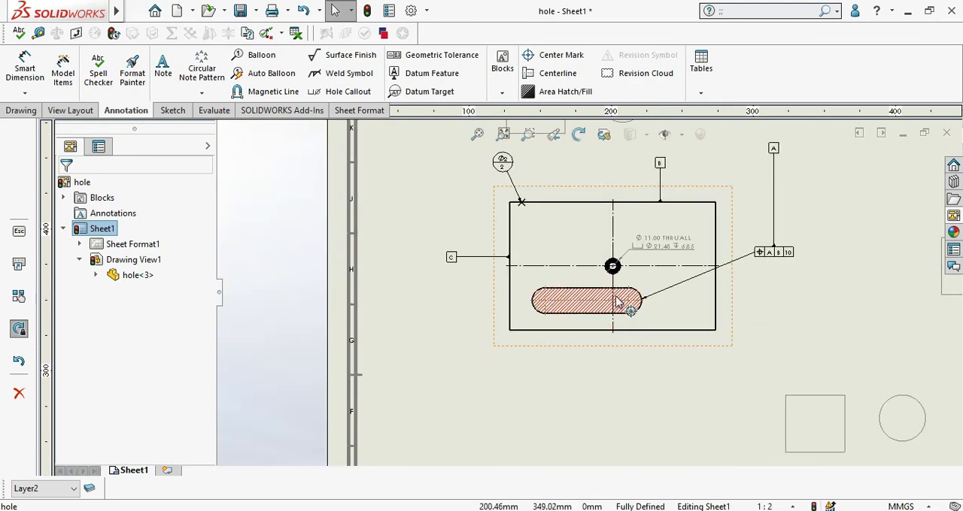
pyautogui.scroll(3, 616, 301)
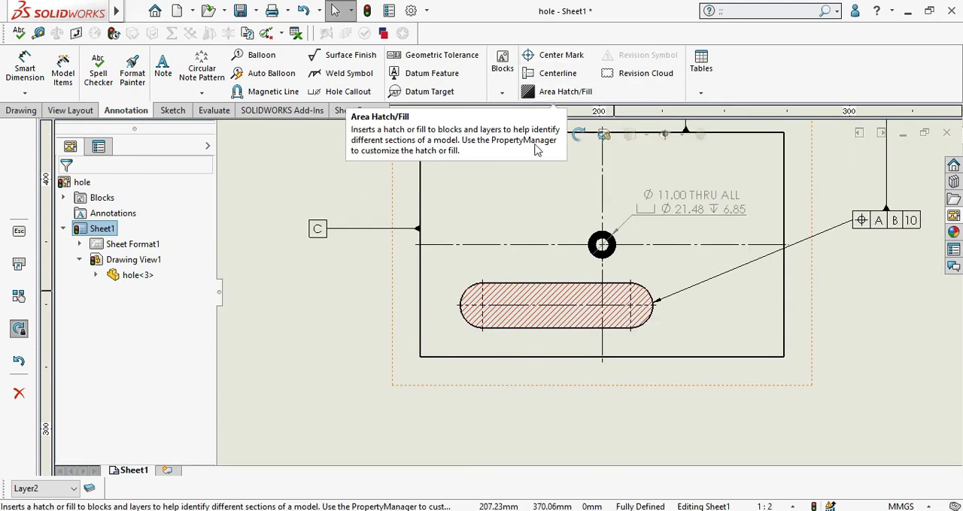
pyautogui.scroll(4, 660, 283)
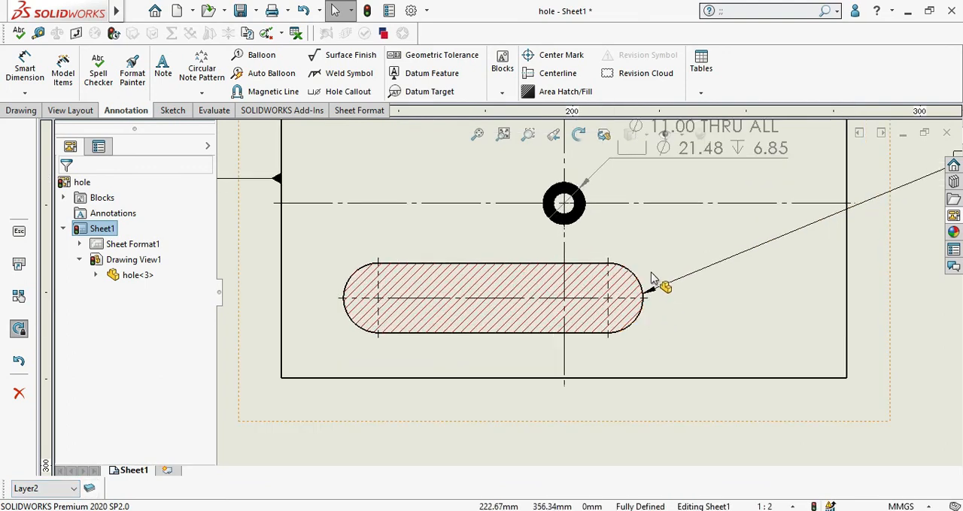
pyautogui.scroll(-2, 647, 282)
pyautogui.scroll(-6, 647, 282)
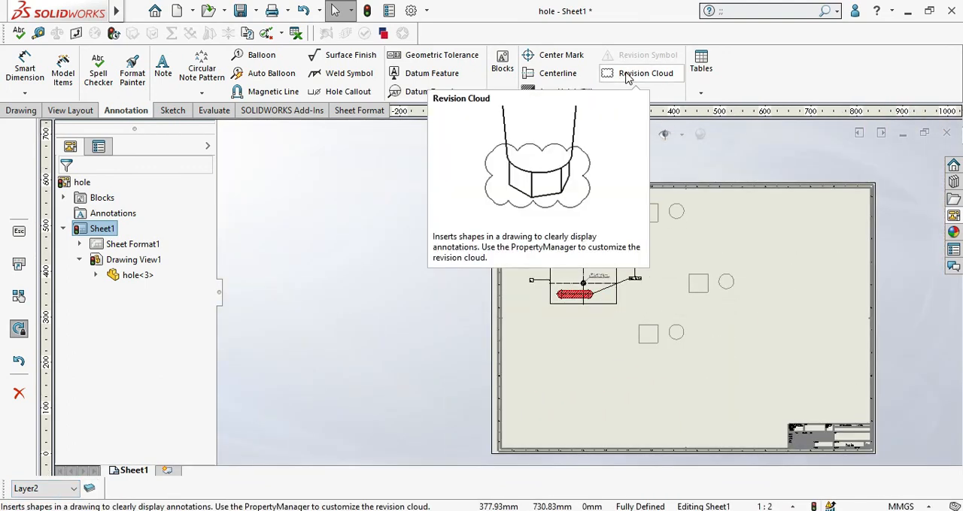
# Step: Draw a rectangular revision cloud on Layer2 around the lower-right corner of the hole part's view
pyautogui.scroll(5, 706, 280)
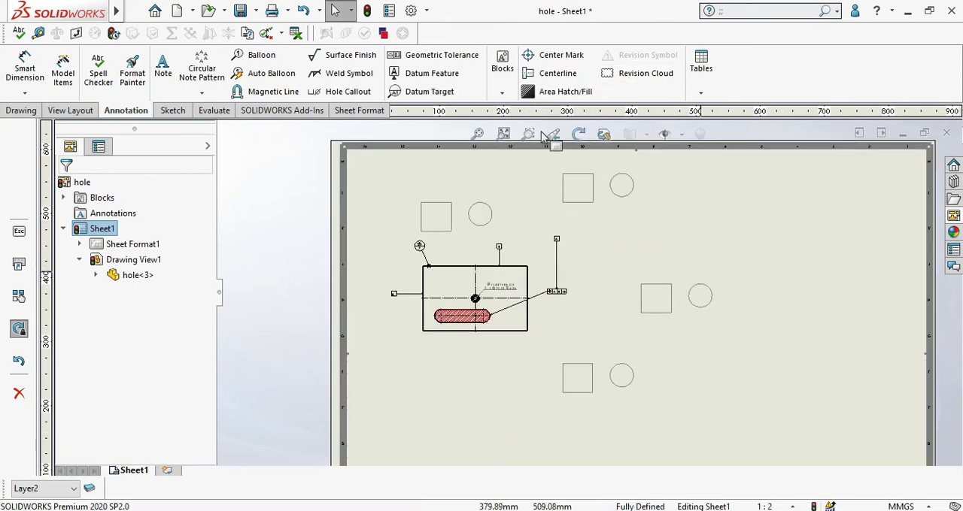
pyautogui.click(647, 83)
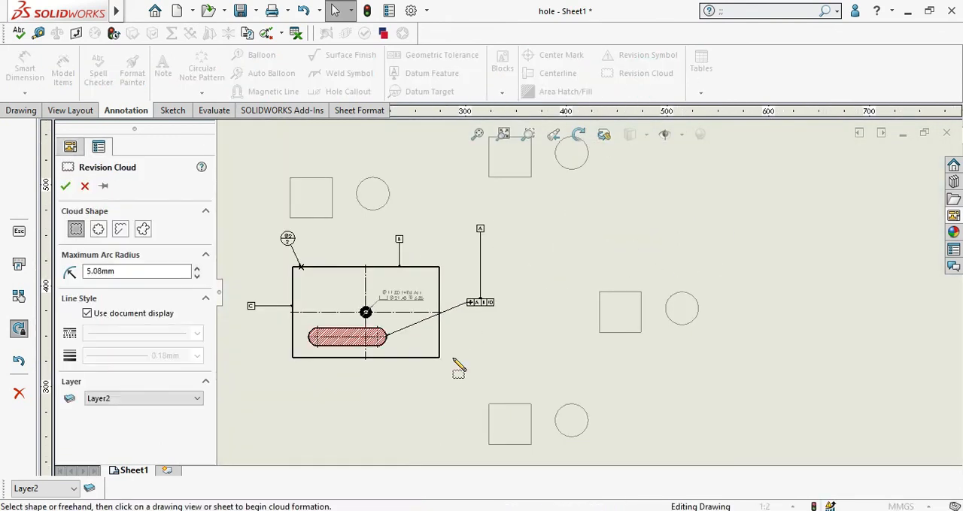
pyautogui.scroll(4, 456, 366)
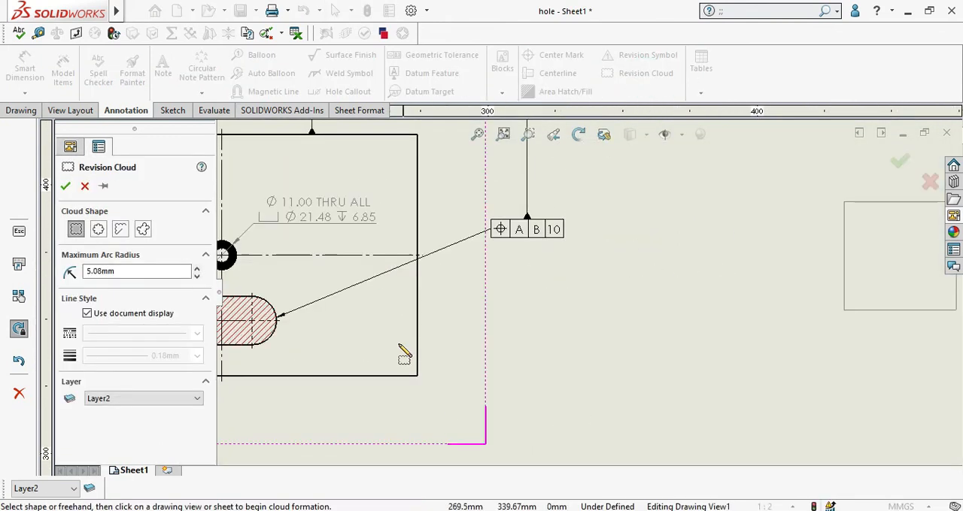
pyautogui.click(507, 415)
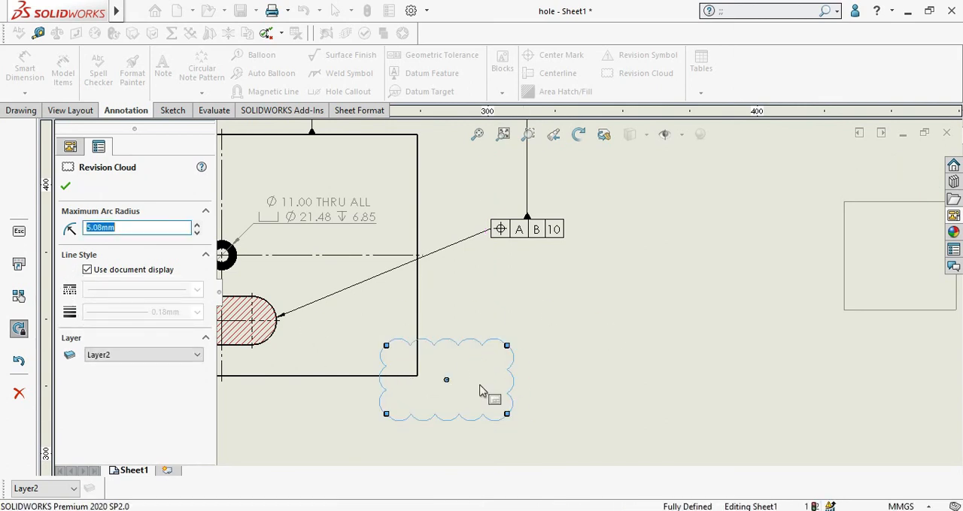
pyautogui.click(66, 189)
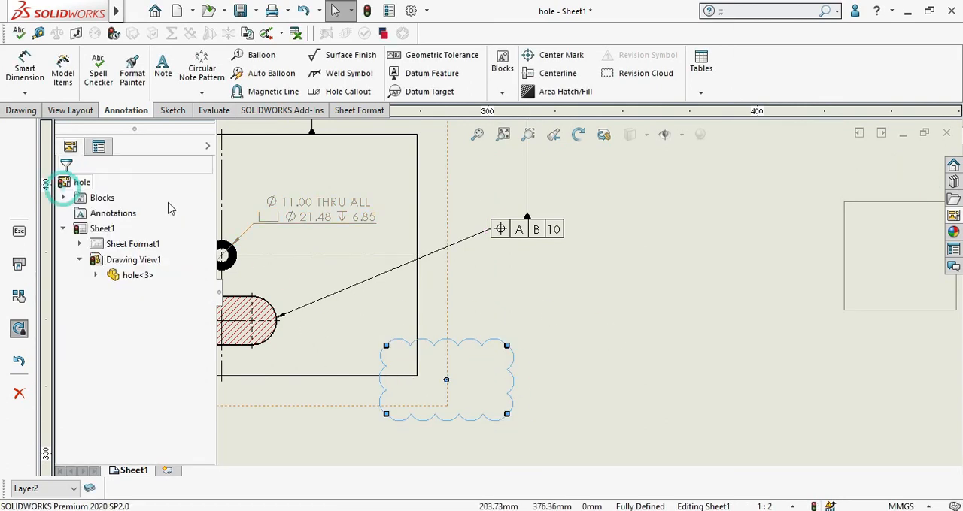
pyautogui.press('z')
pyautogui.scroll(-3, 562, 338)
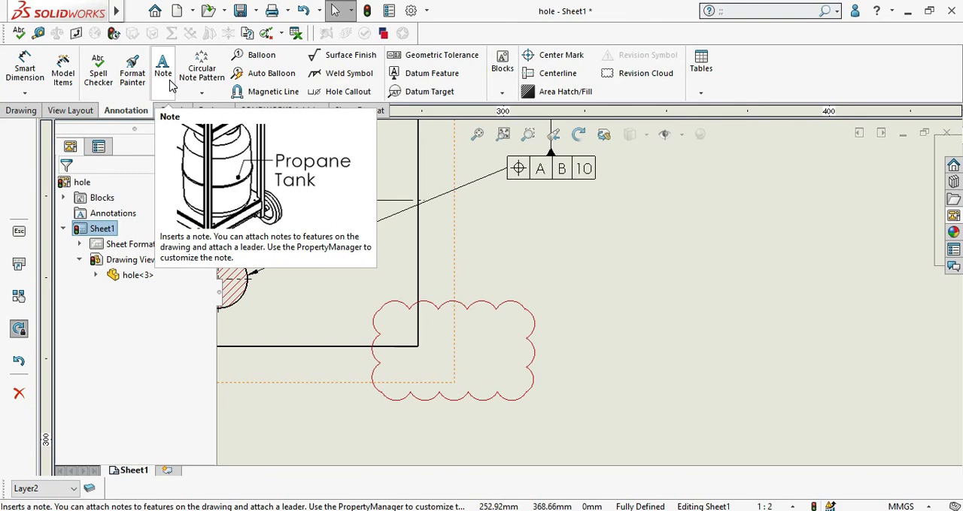
pyautogui.scroll(8, 584, 305)
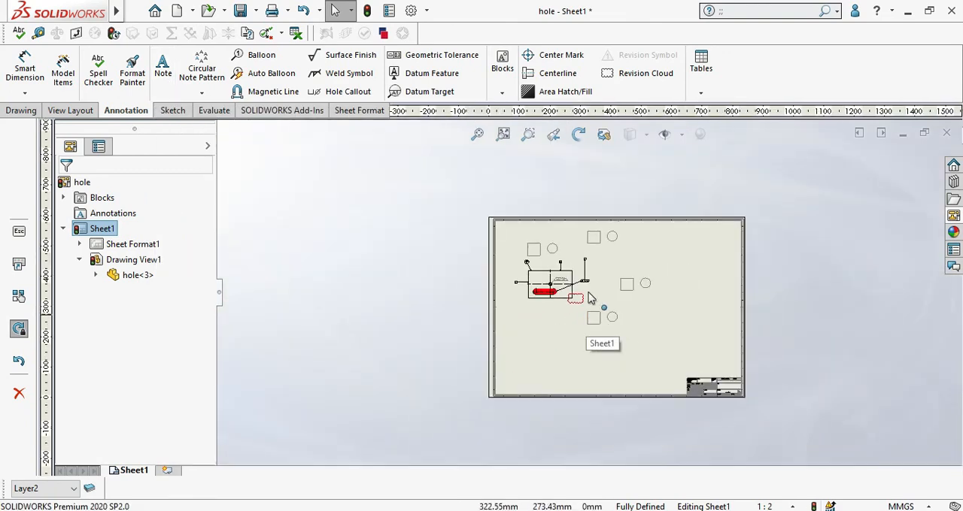
pyautogui.scroll(-4, 579, 271)
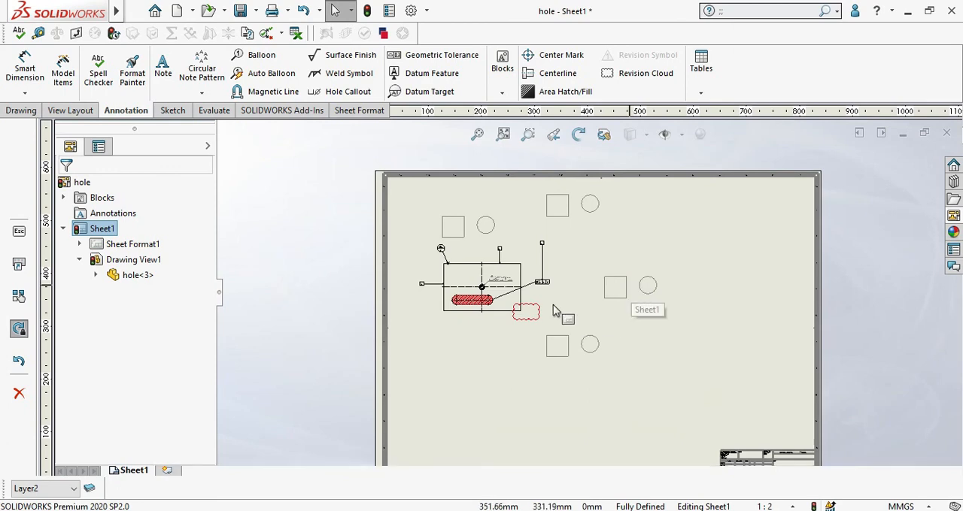
pyautogui.scroll(-1, 546, 279)
pyautogui.scroll(-2, 541, 277)
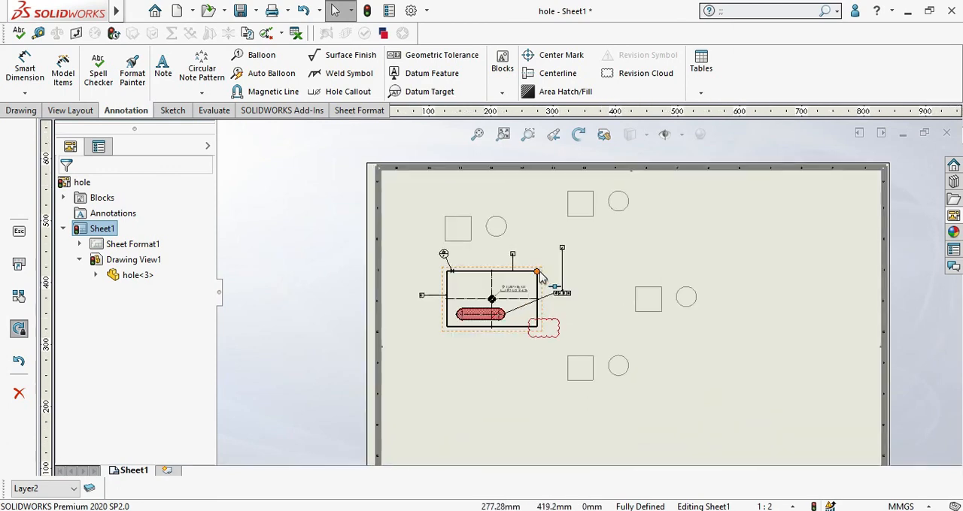
pyautogui.scroll(-2, 543, 289)
pyautogui.scroll(5, 594, 335)
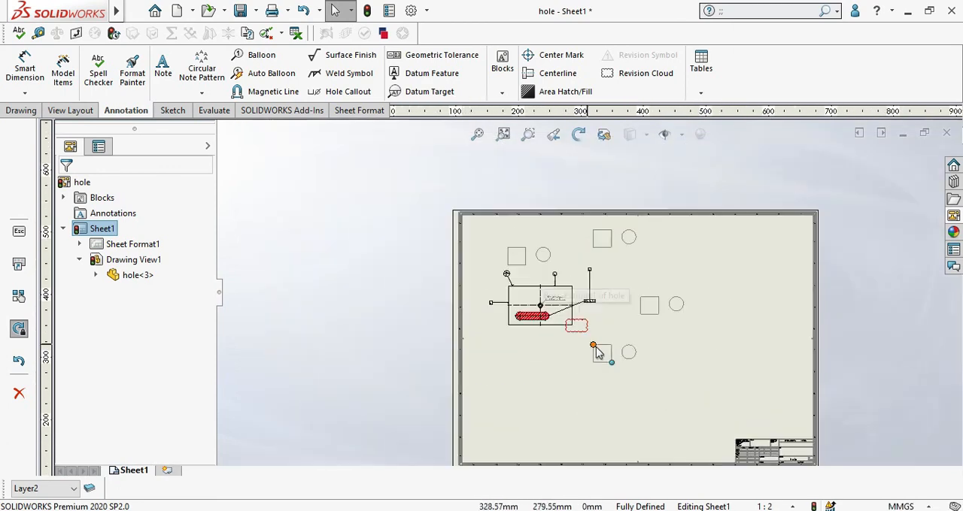
pyautogui.scroll(1, 623, 321)
pyautogui.scroll(-5, 622, 323)
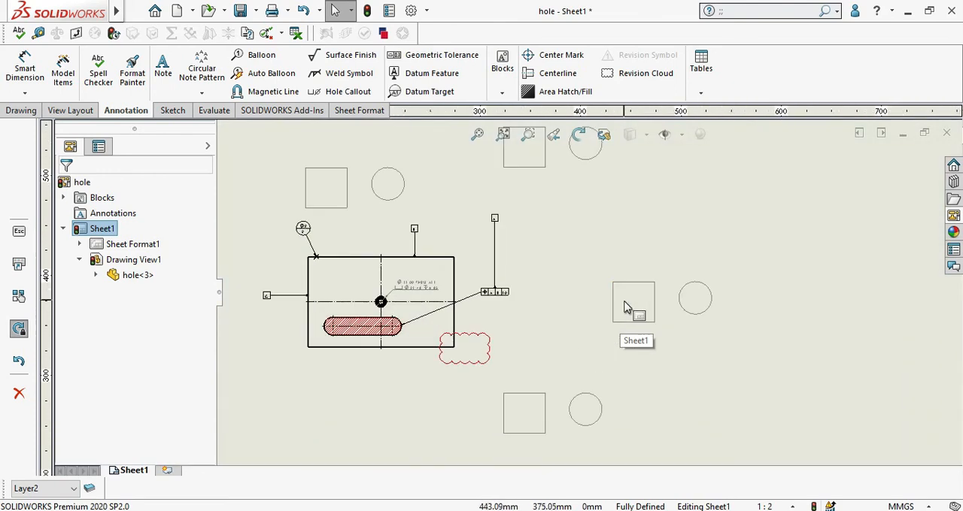
pyautogui.scroll(-1, 608, 304)
pyautogui.scroll(4, 594, 318)
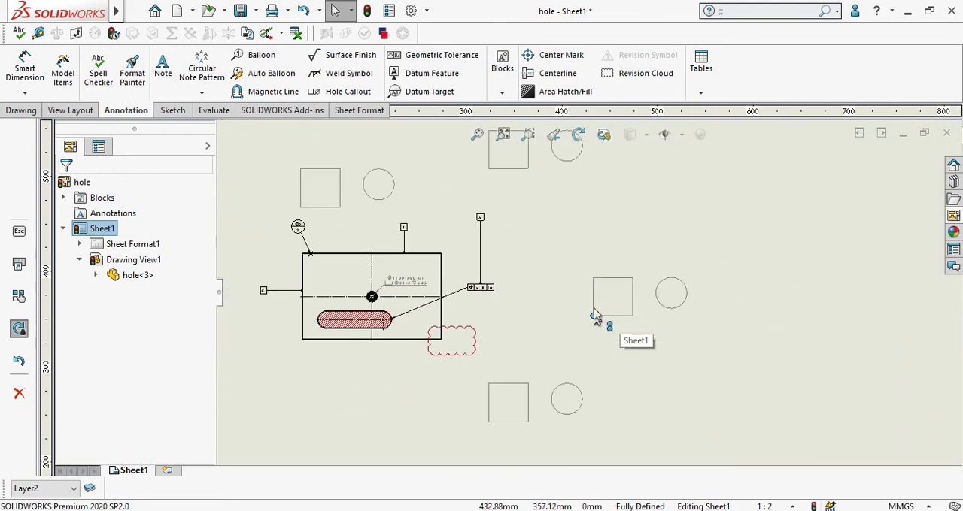
pyautogui.scroll(-1, 594, 310)
pyautogui.scroll(4, 594, 305)
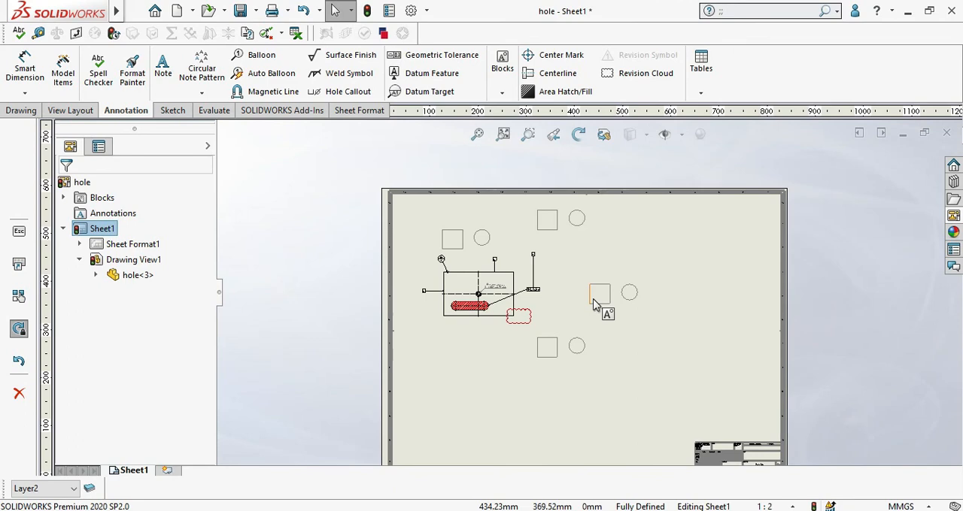
pyautogui.scroll(-2, 572, 305)
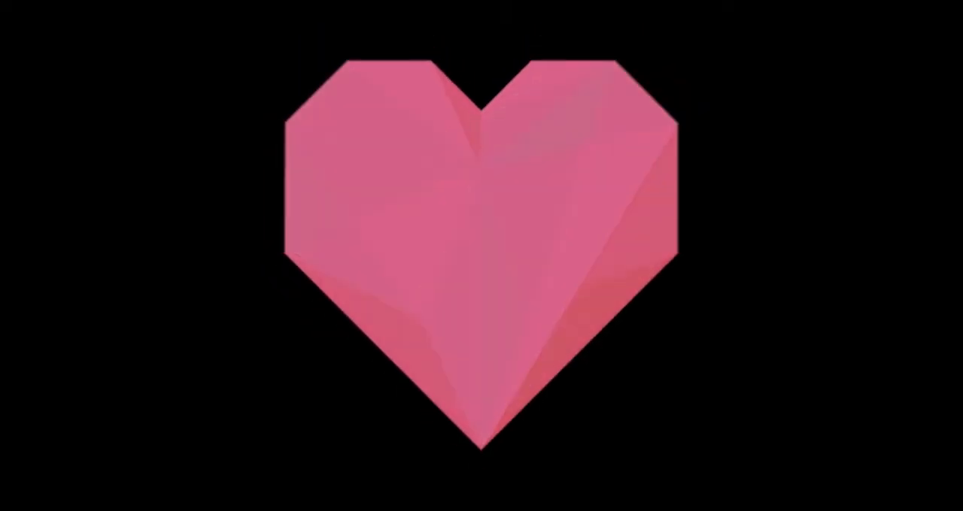